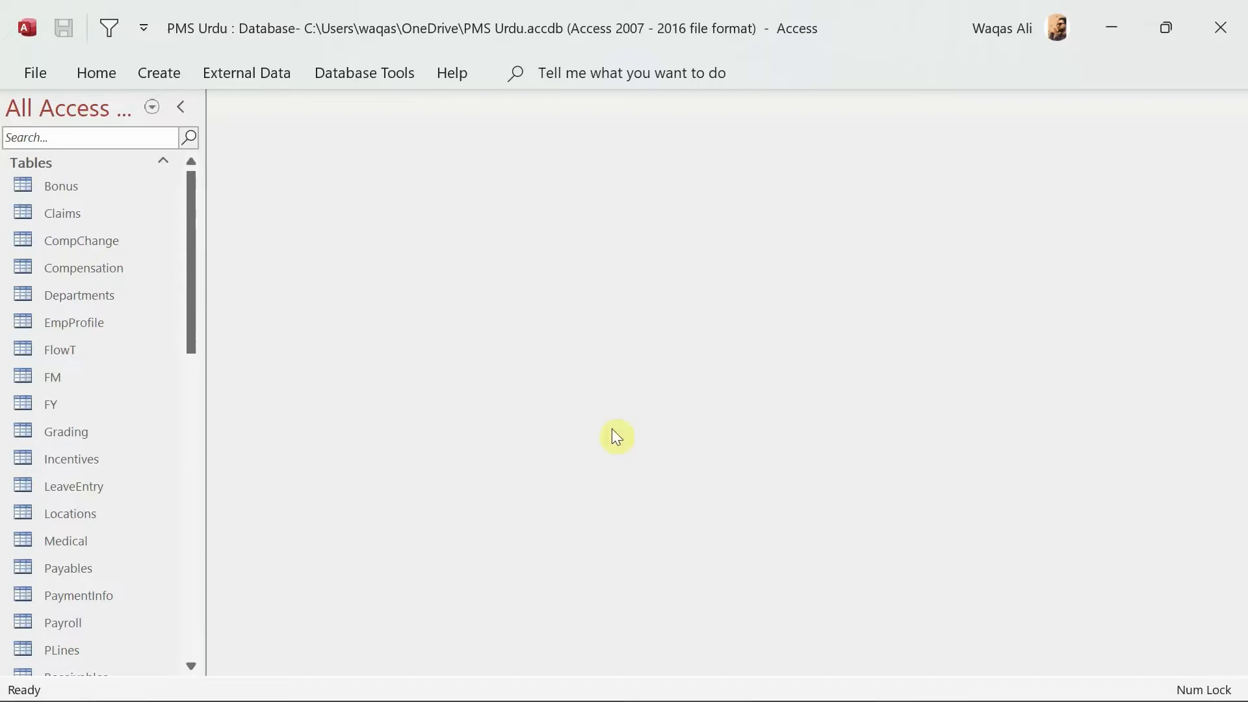
Look through the payroll database's tables, queries, forms and reports in the object list
scroll(99, 386, down, 3)
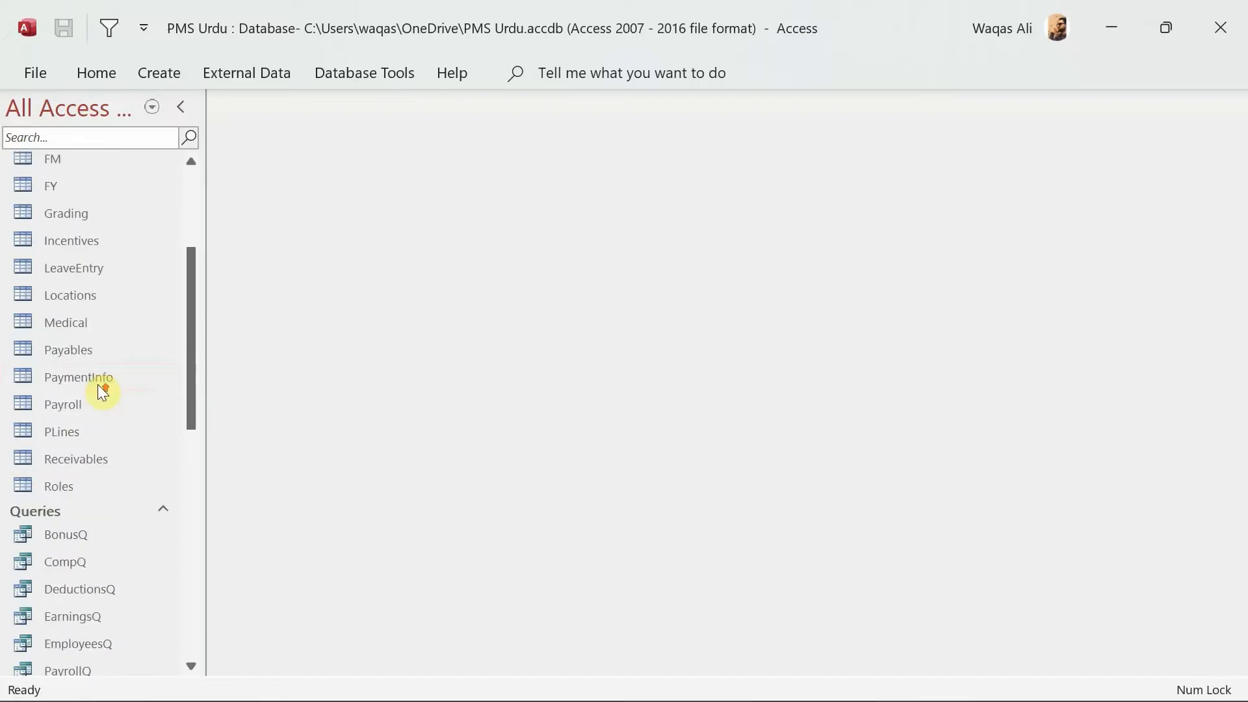
scroll(99, 386, up, 3)
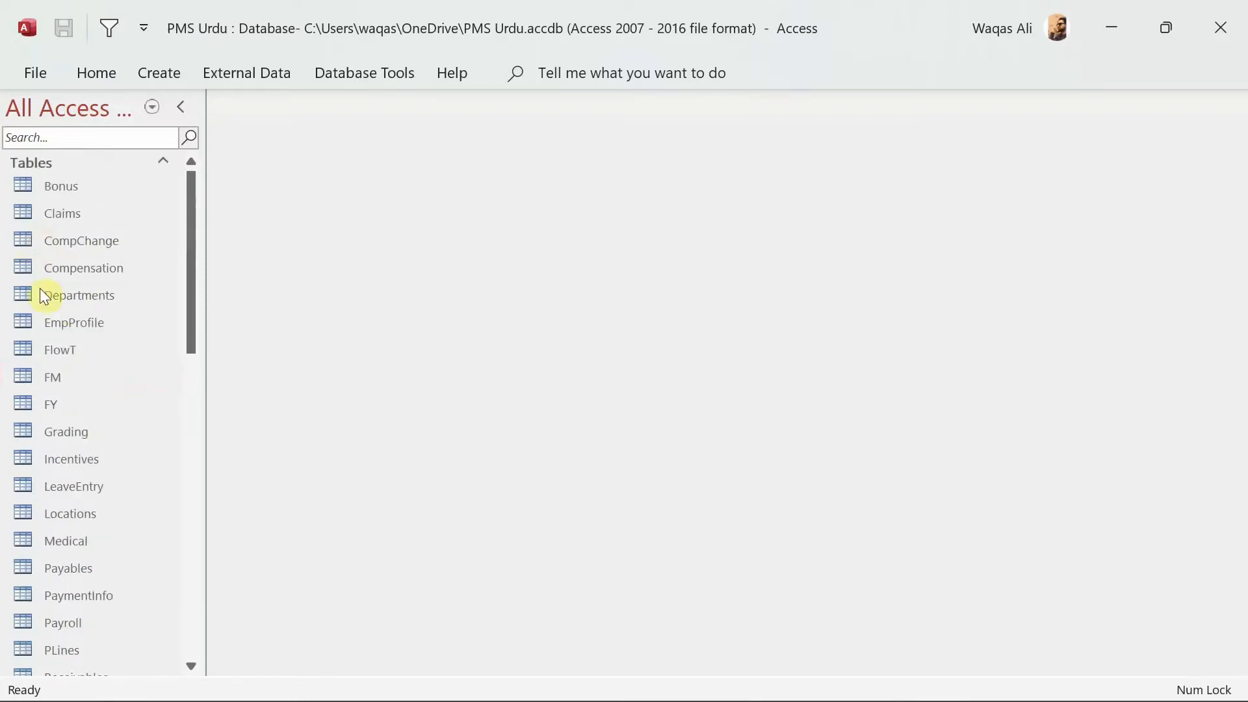
scroll(99, 518, down, 9)
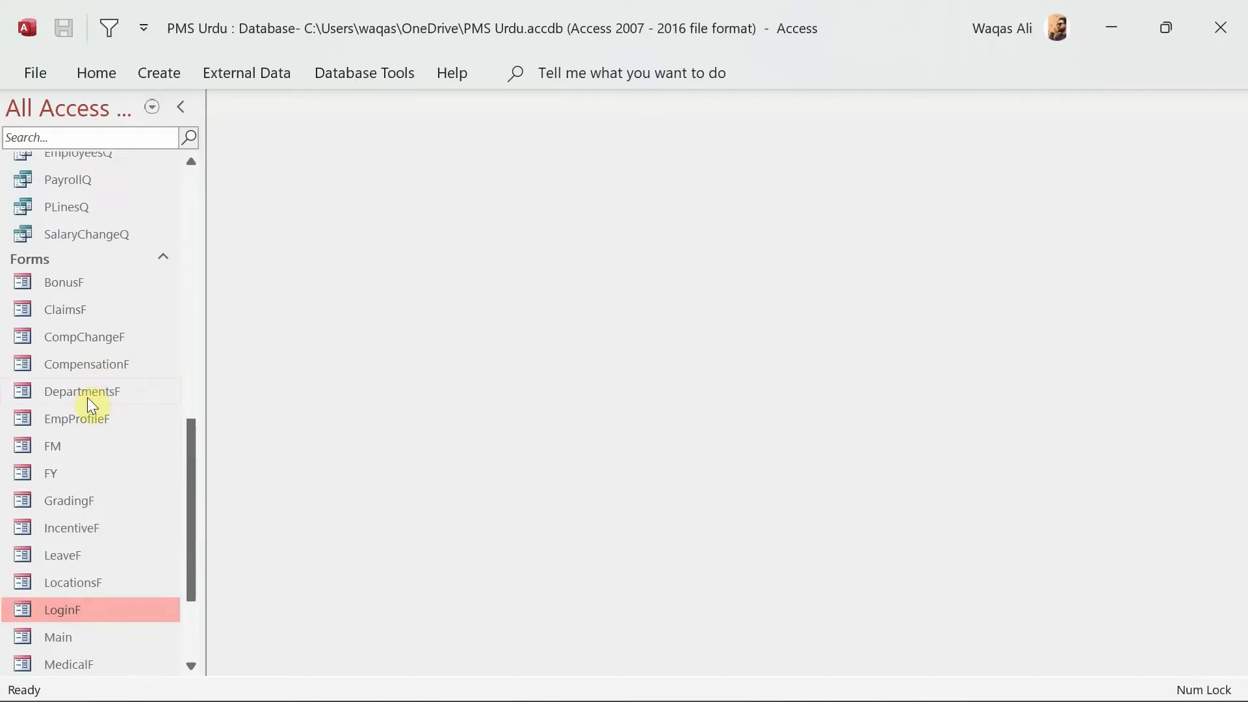
scroll(89, 400, up, 6)
scroll(93, 361, down, 3)
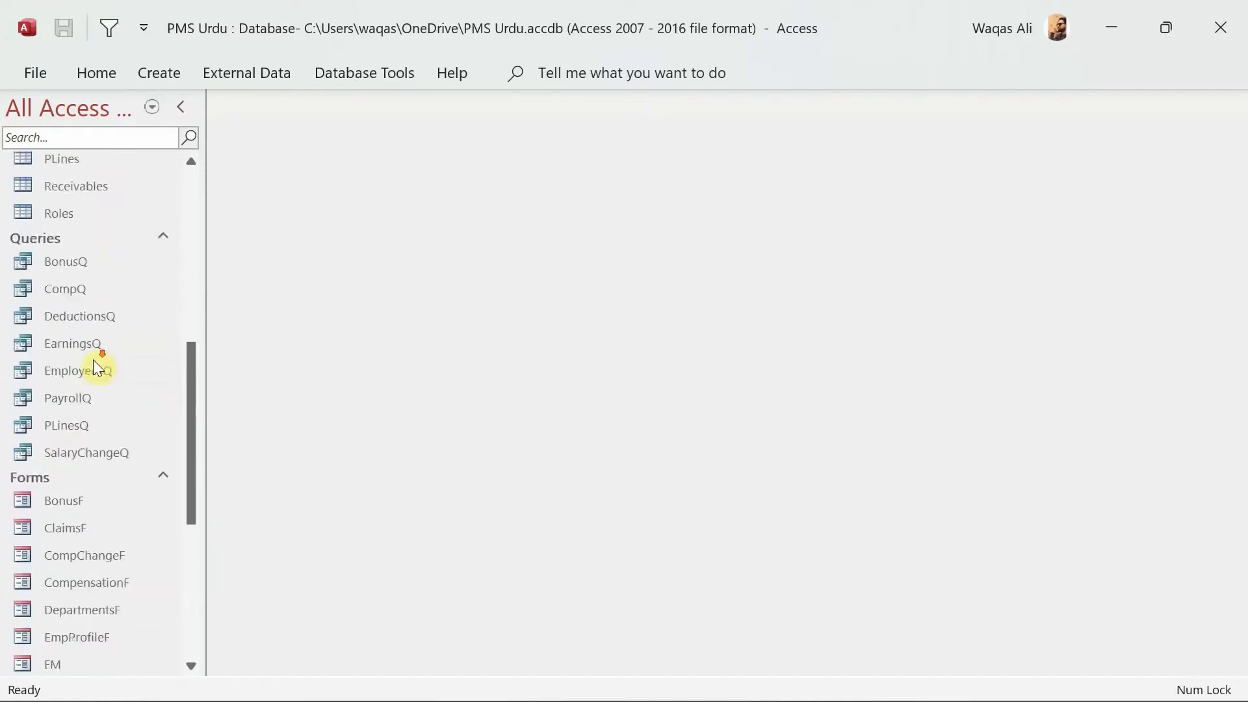
scroll(94, 362, down, 5)
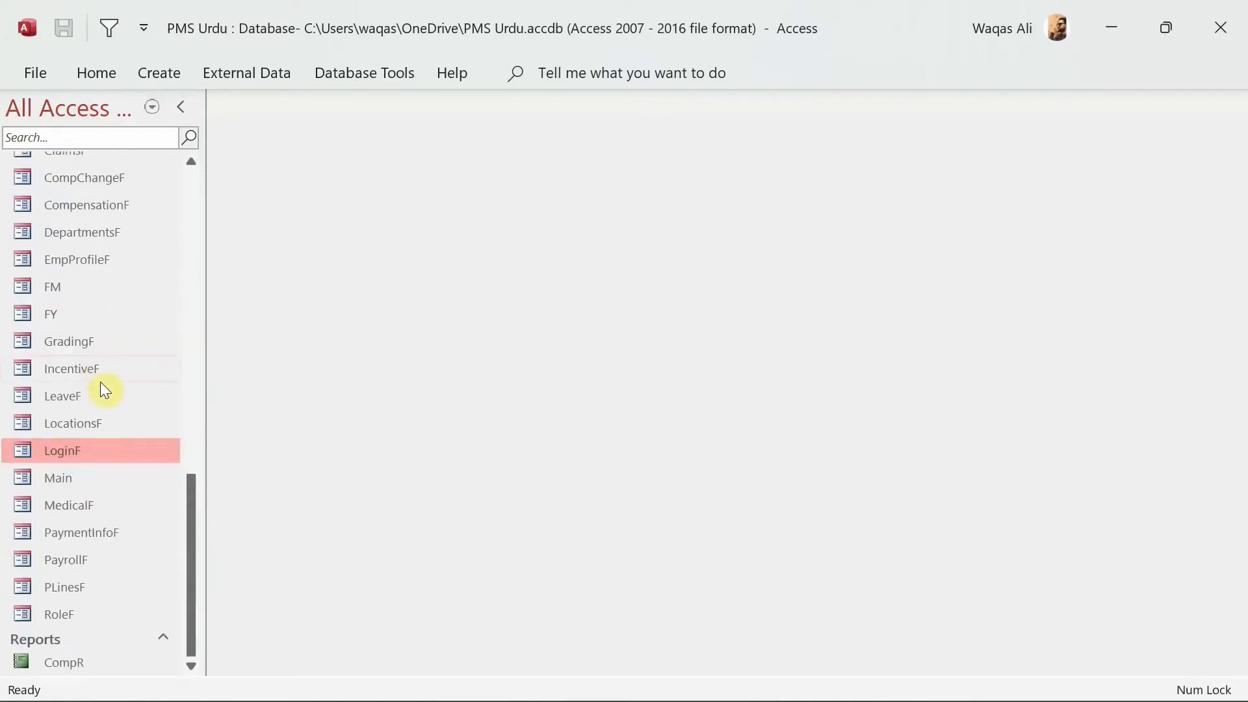
scroll(115, 463, up, 3)
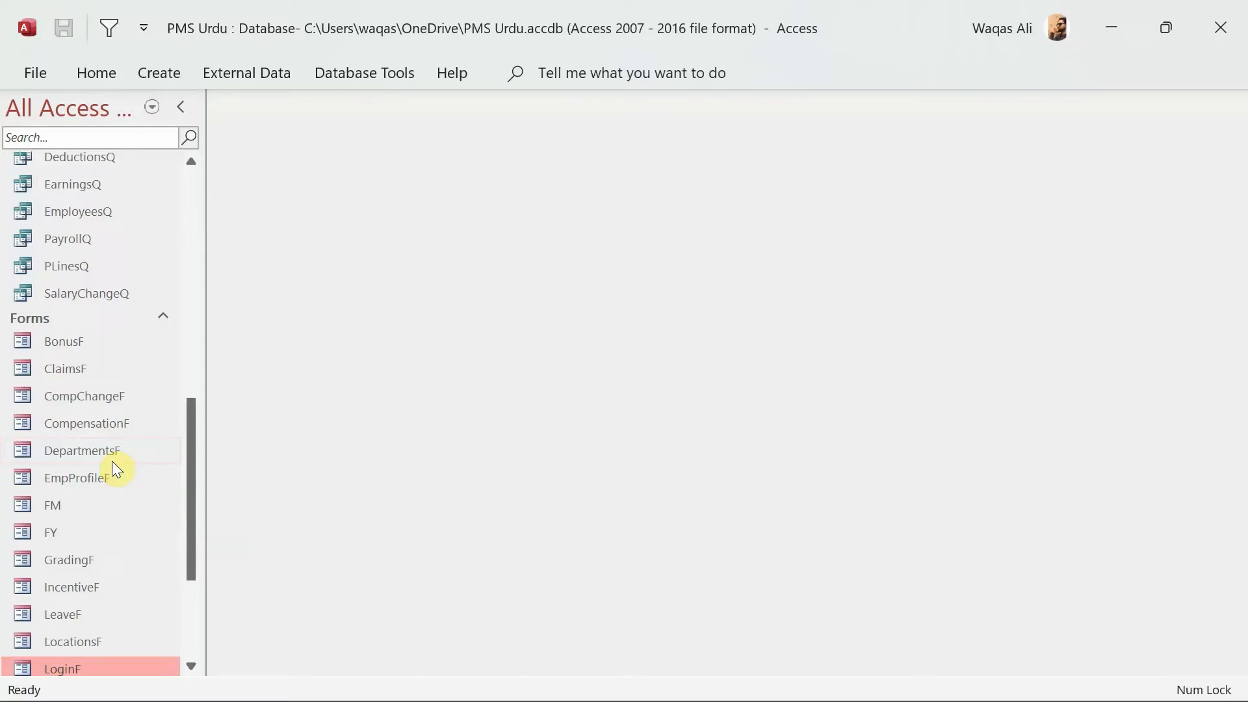
scroll(112, 461, up, 6)
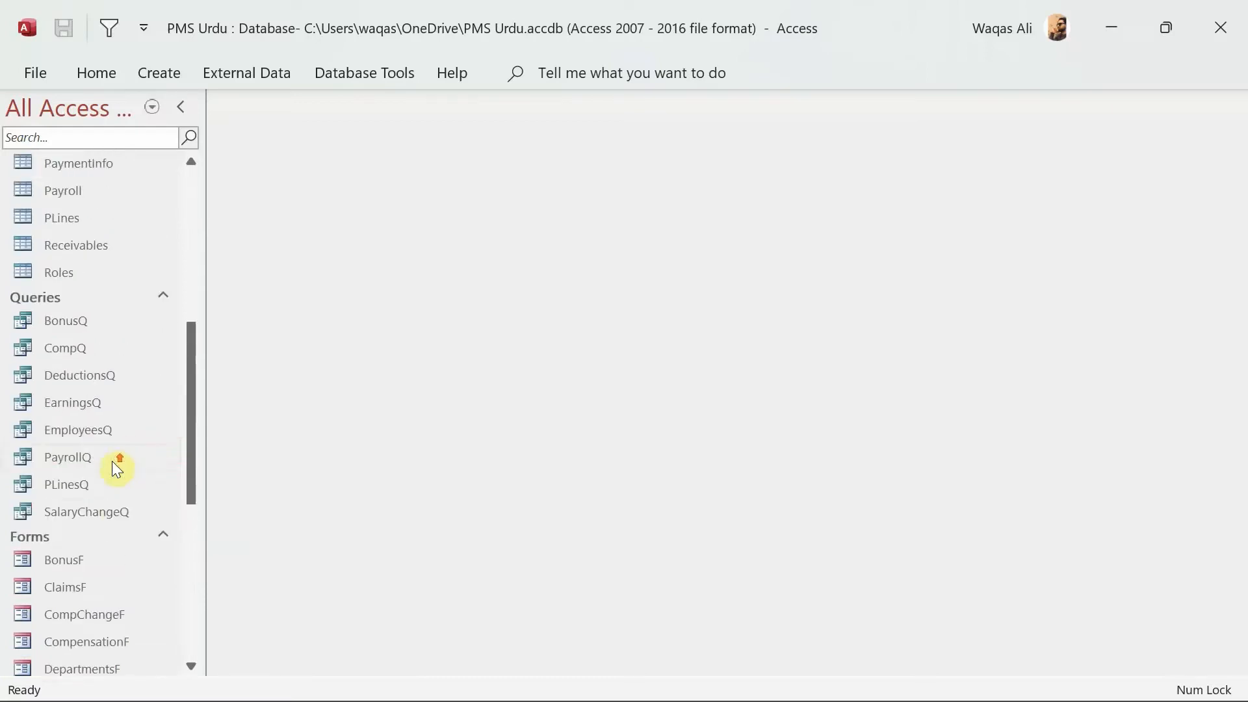
scroll(115, 468, up, 2)
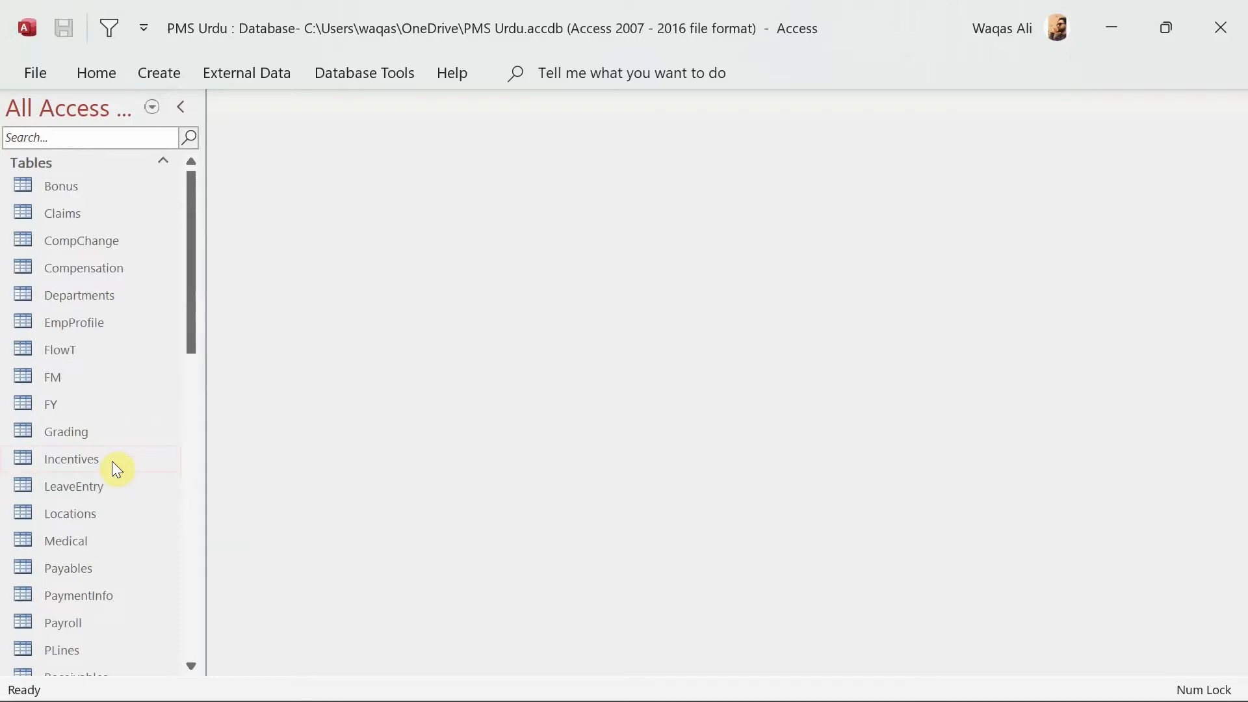
scroll(112, 461, down, 6)
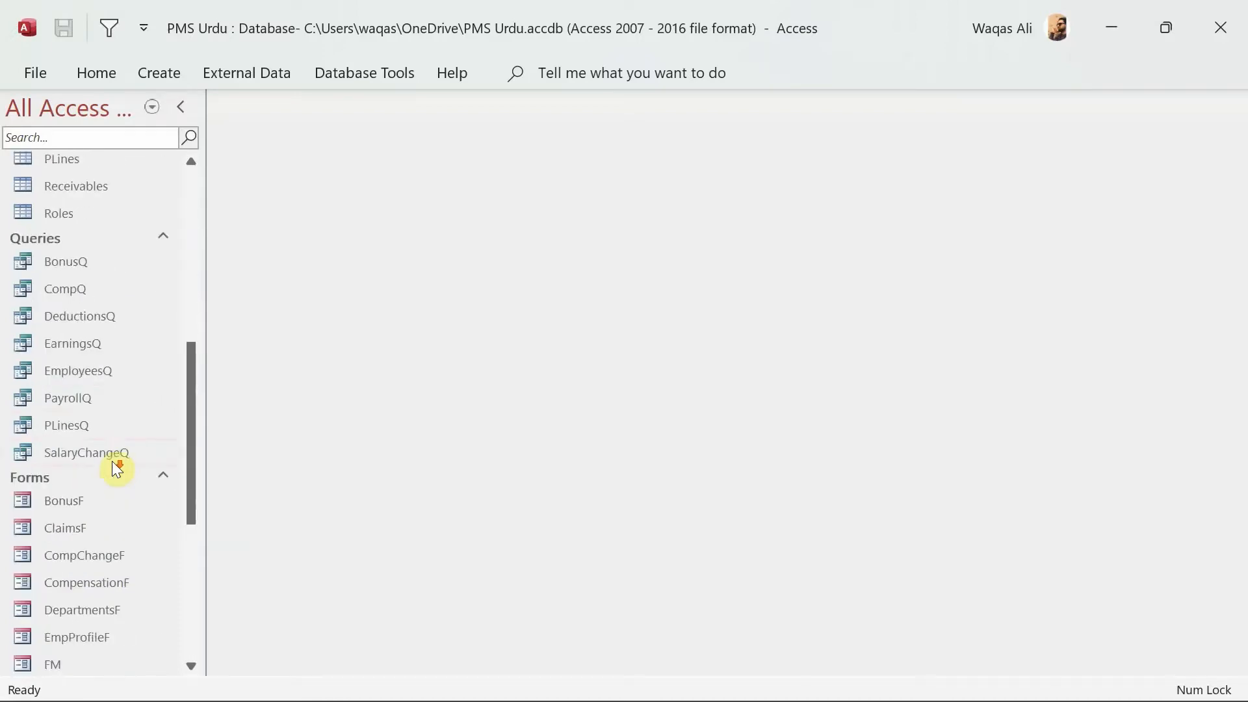
scroll(95, 578, down, 3)
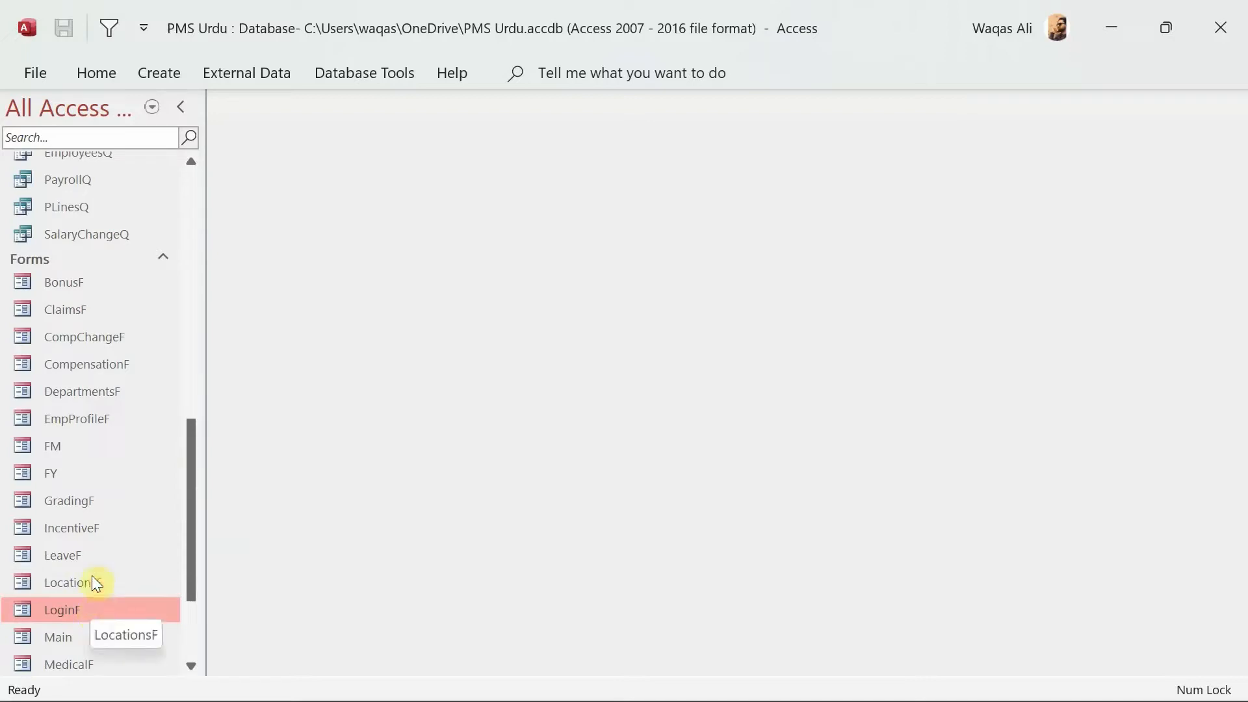
Open the Main form and display the list of payrolls under payroll management
click(70, 637)
double_click(70, 637)
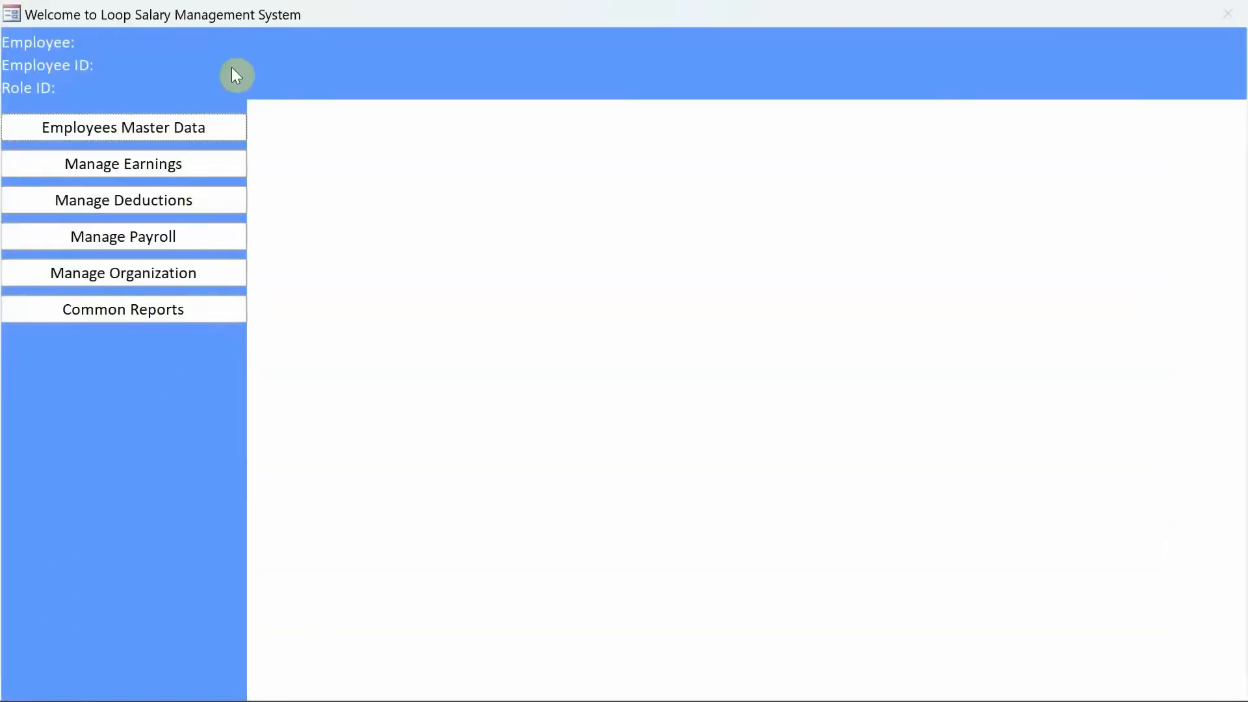
click(207, 138)
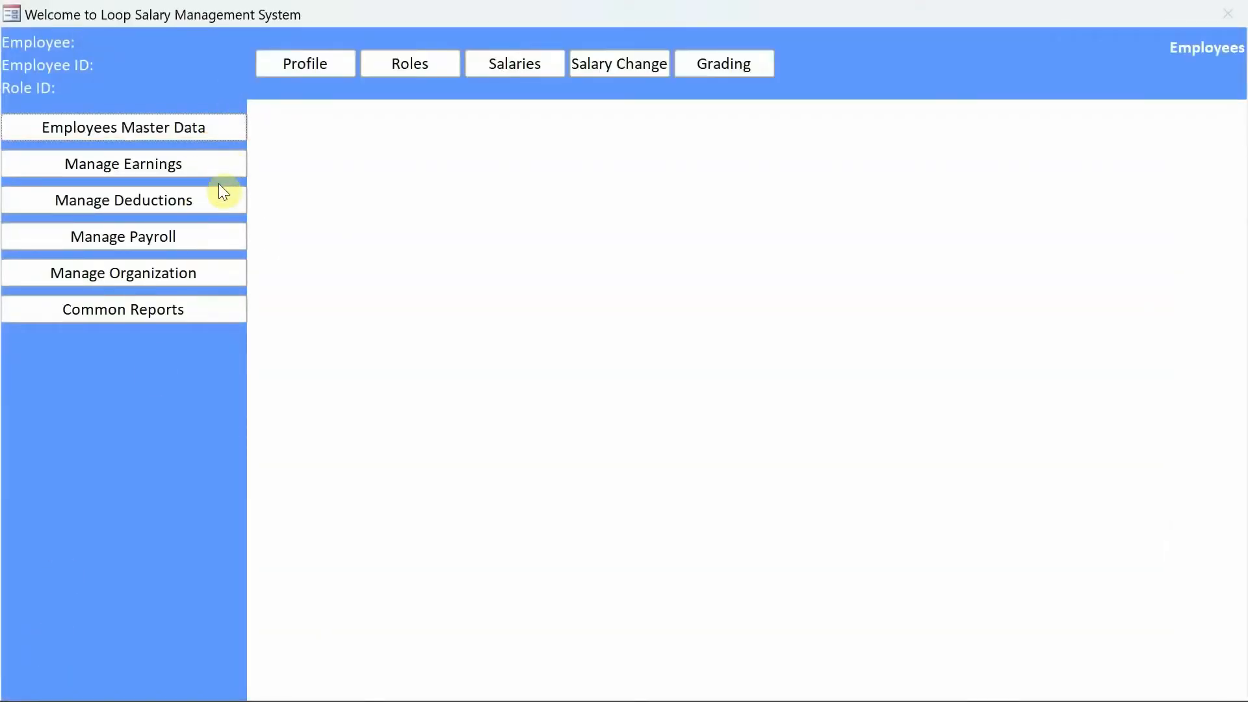
click(210, 236)
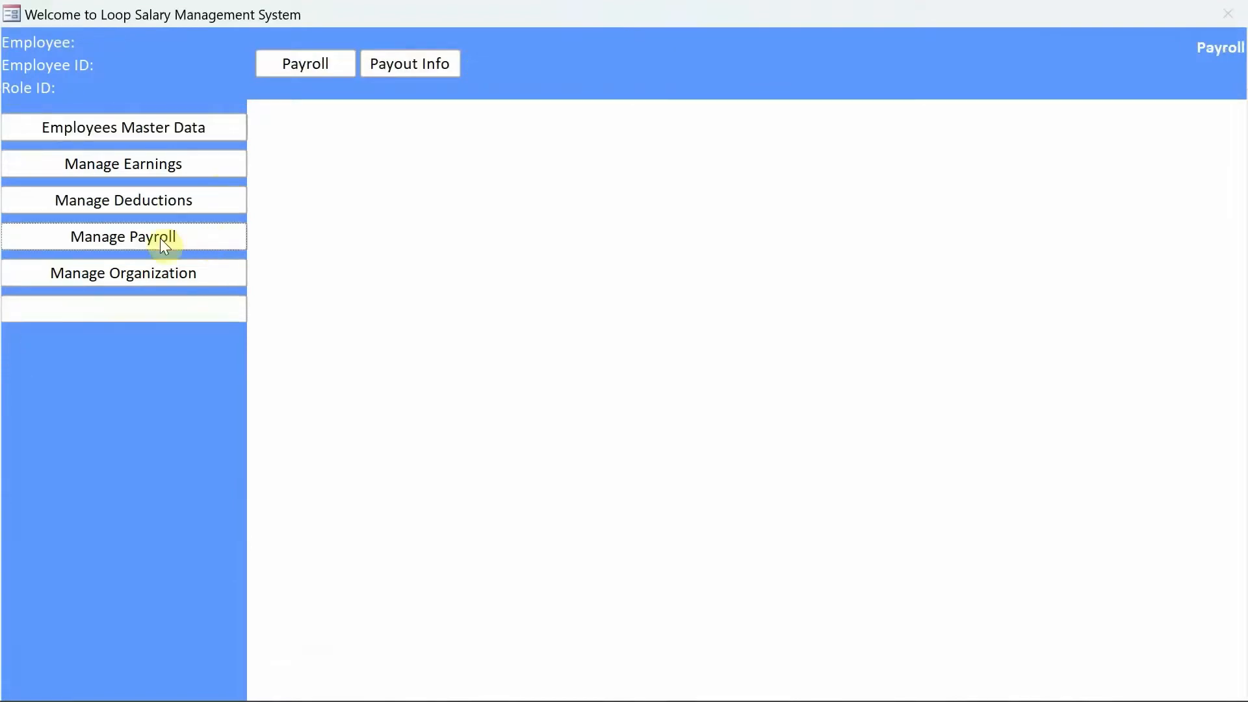
click(331, 69)
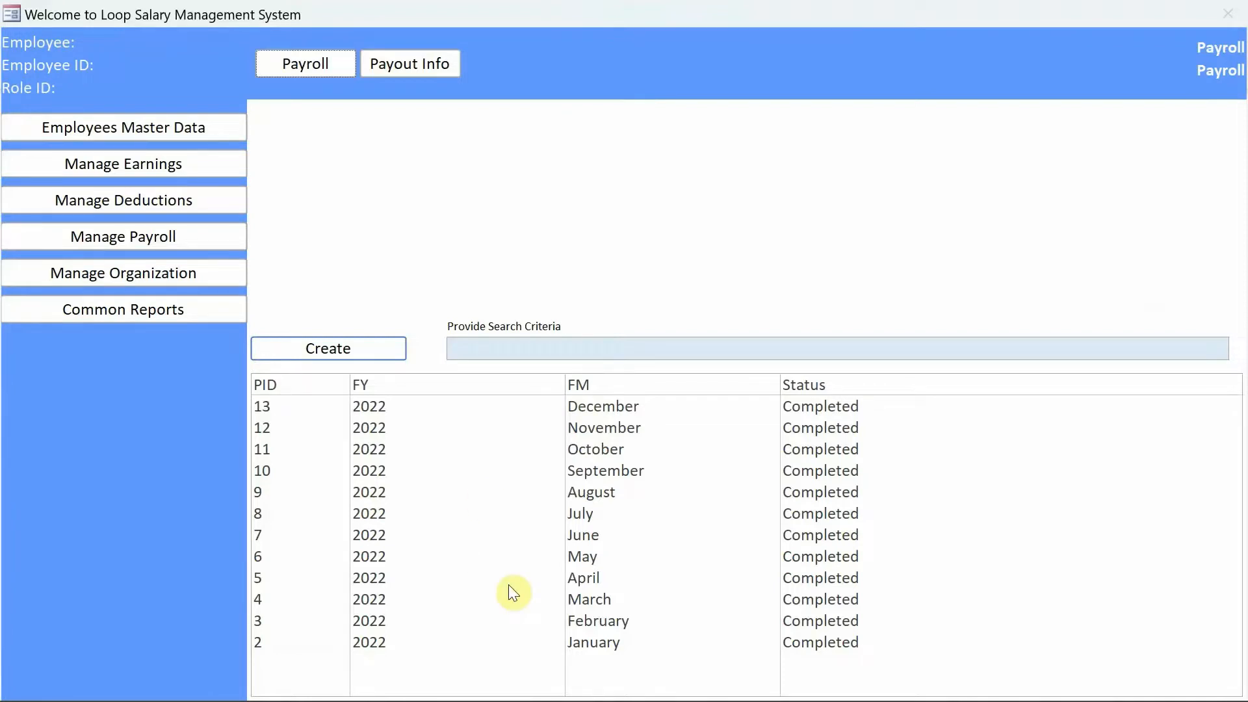
Review the August 2022 payroll record and close it
double_click(490, 498)
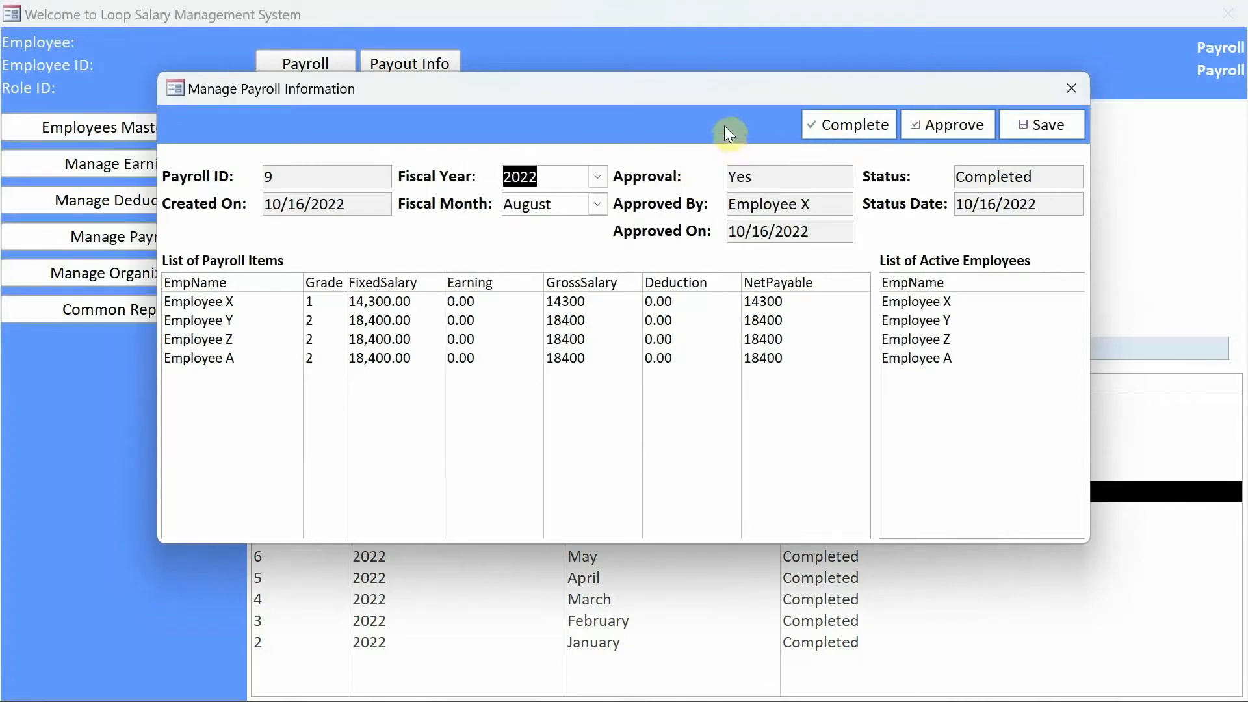
drag(724, 86, 826, 138)
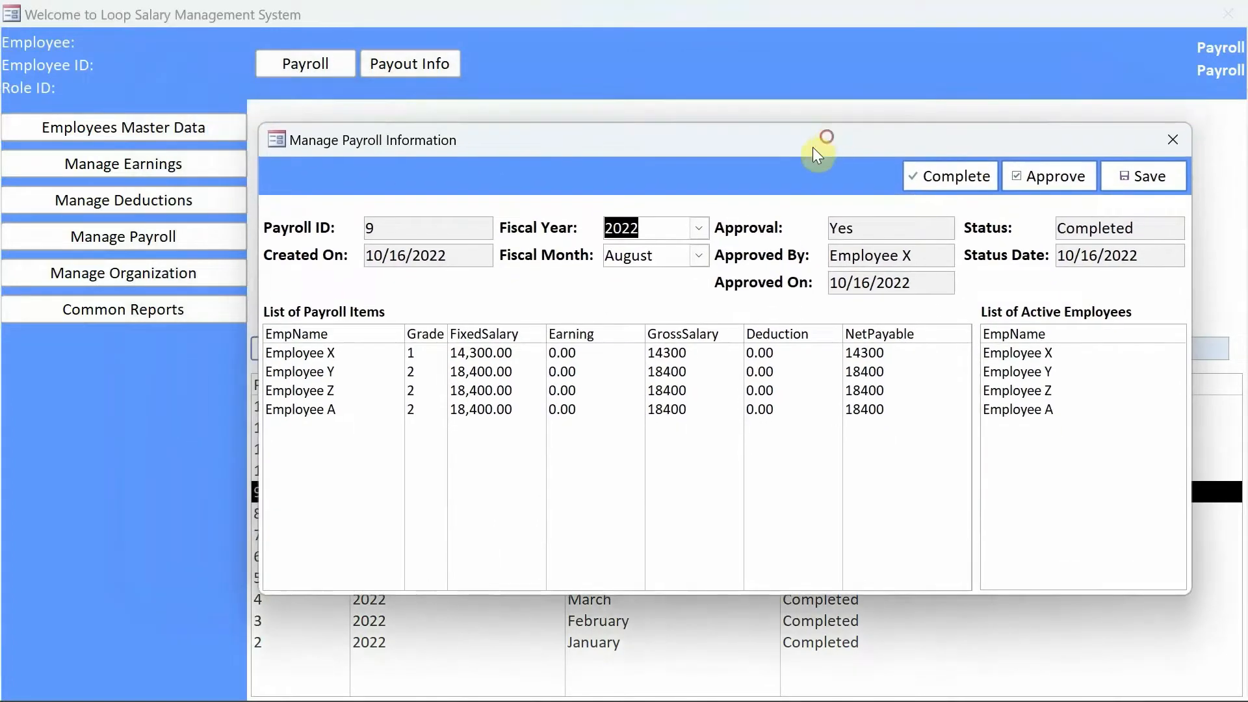
click(1172, 140)
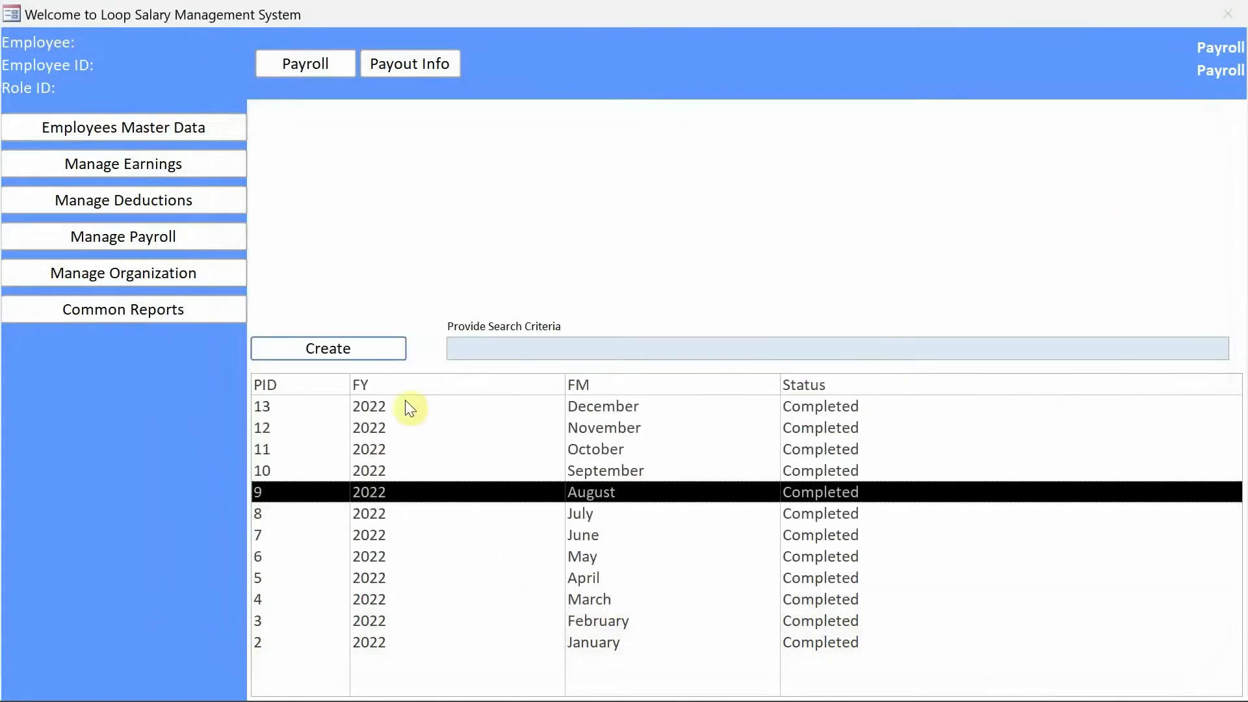
Review the September 2022 payroll record, then close it and the Main form
click(410, 416)
double_click(419, 480)
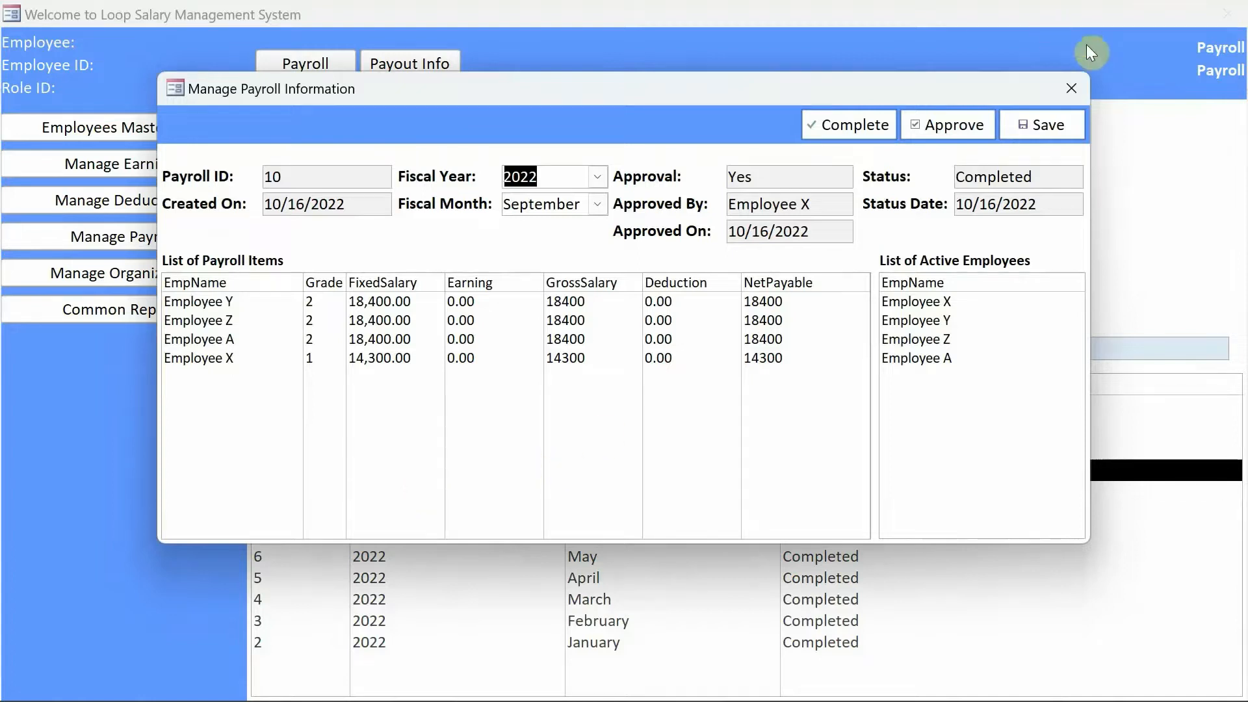
click(1072, 90)
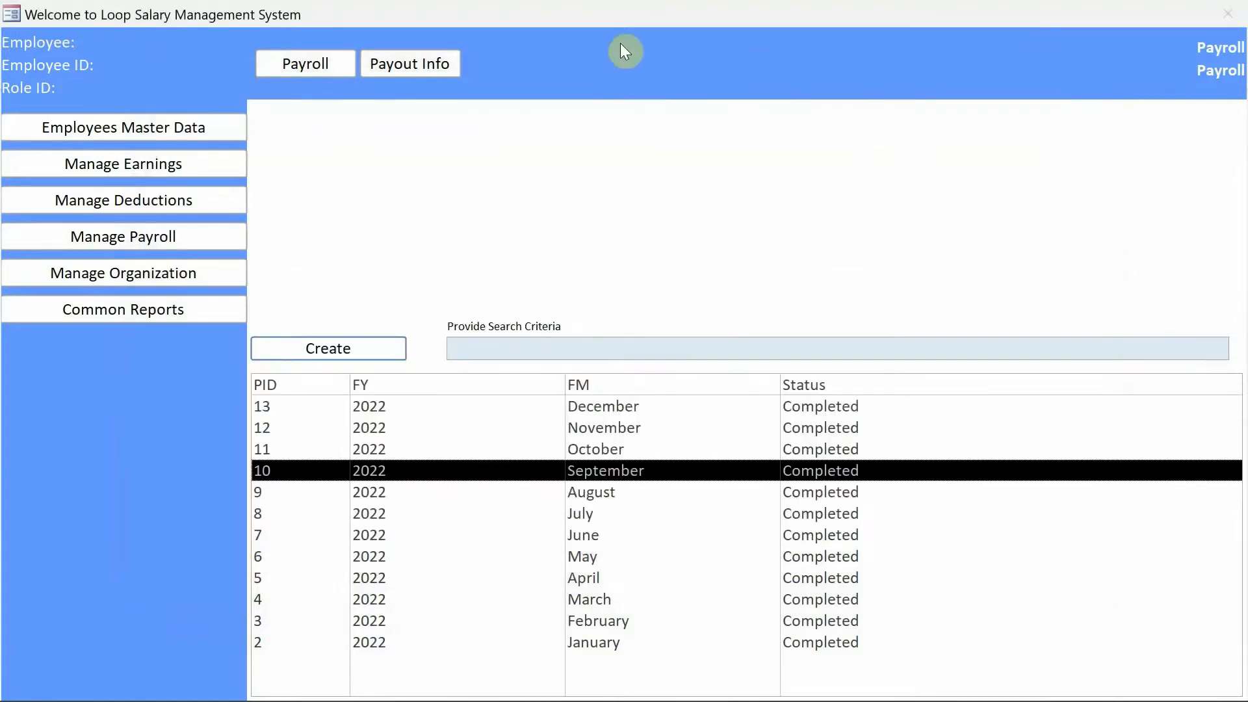
right_click(627, 21)
click(660, 60)
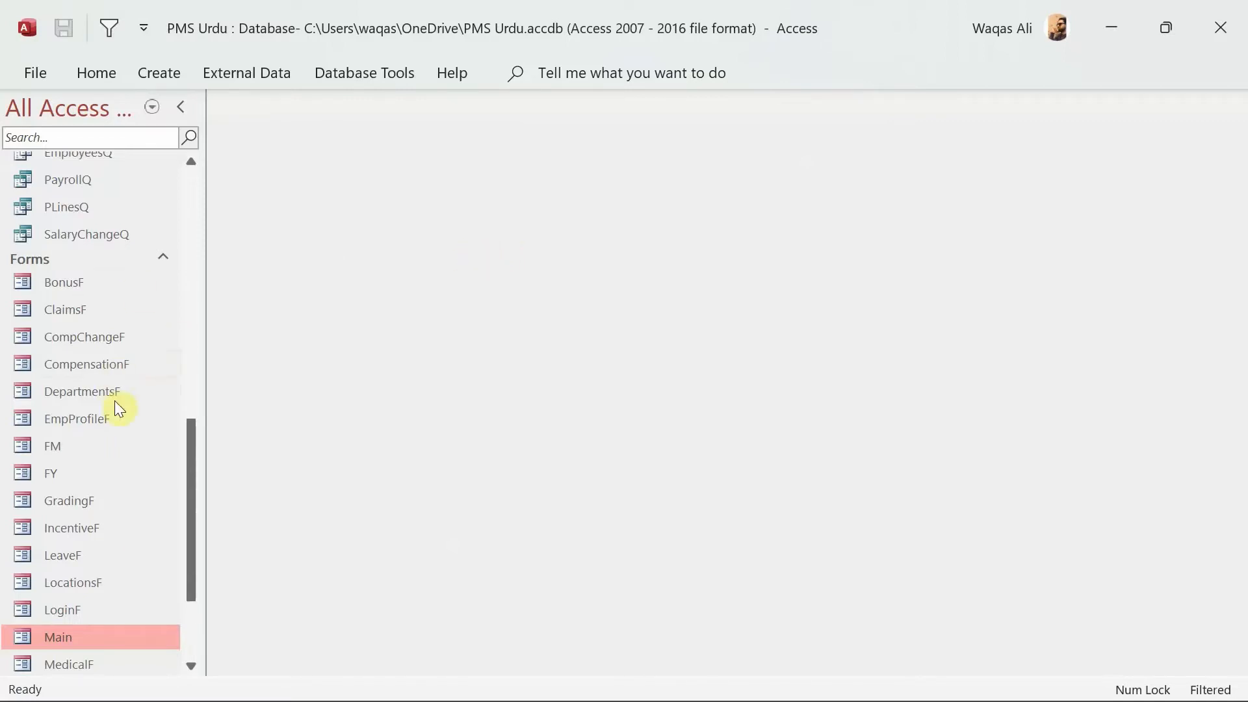
Look over the database objects and the available commands for creating a report
scroll(115, 400, up, 6)
scroll(123, 403, down, 3)
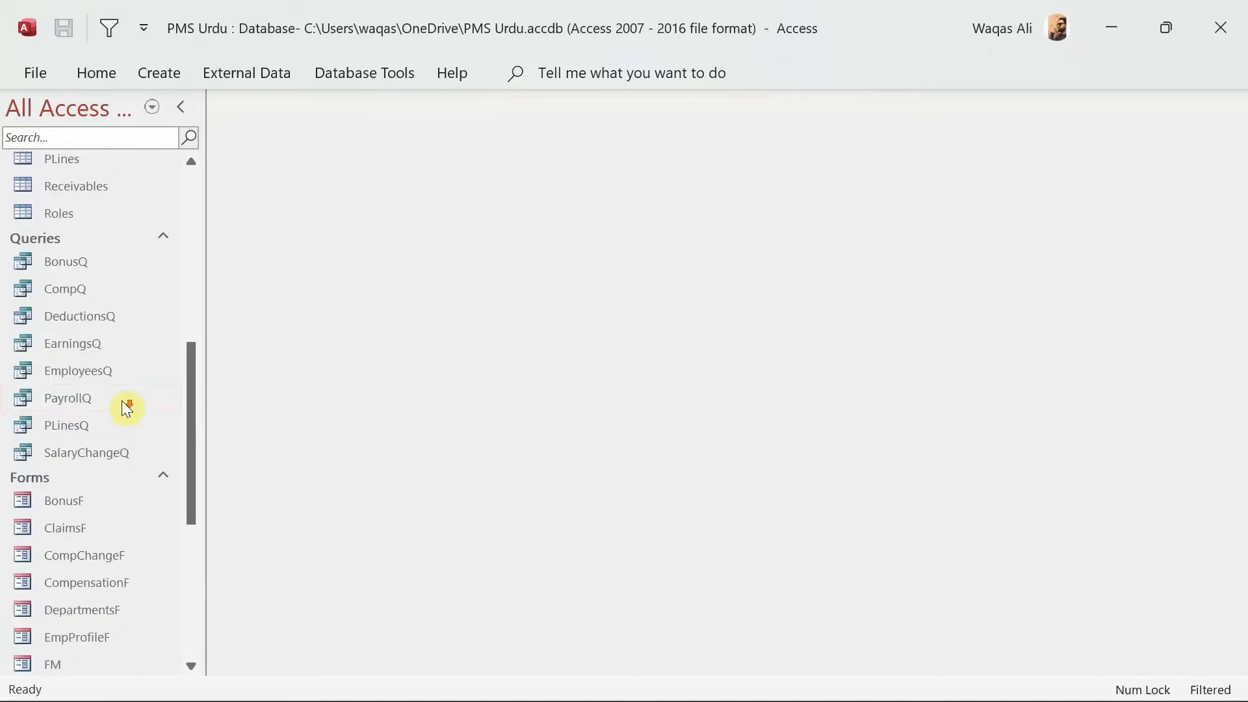
scroll(122, 400, down, 5)
scroll(128, 419, up, 12)
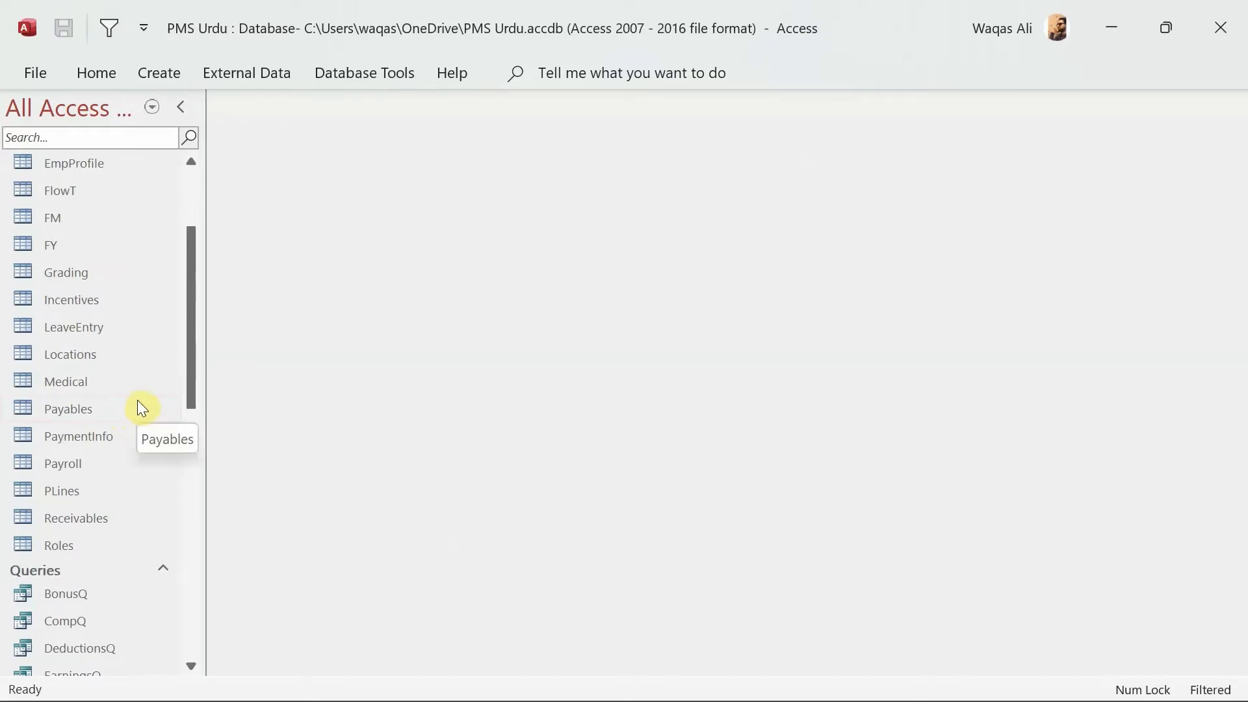
click(162, 81)
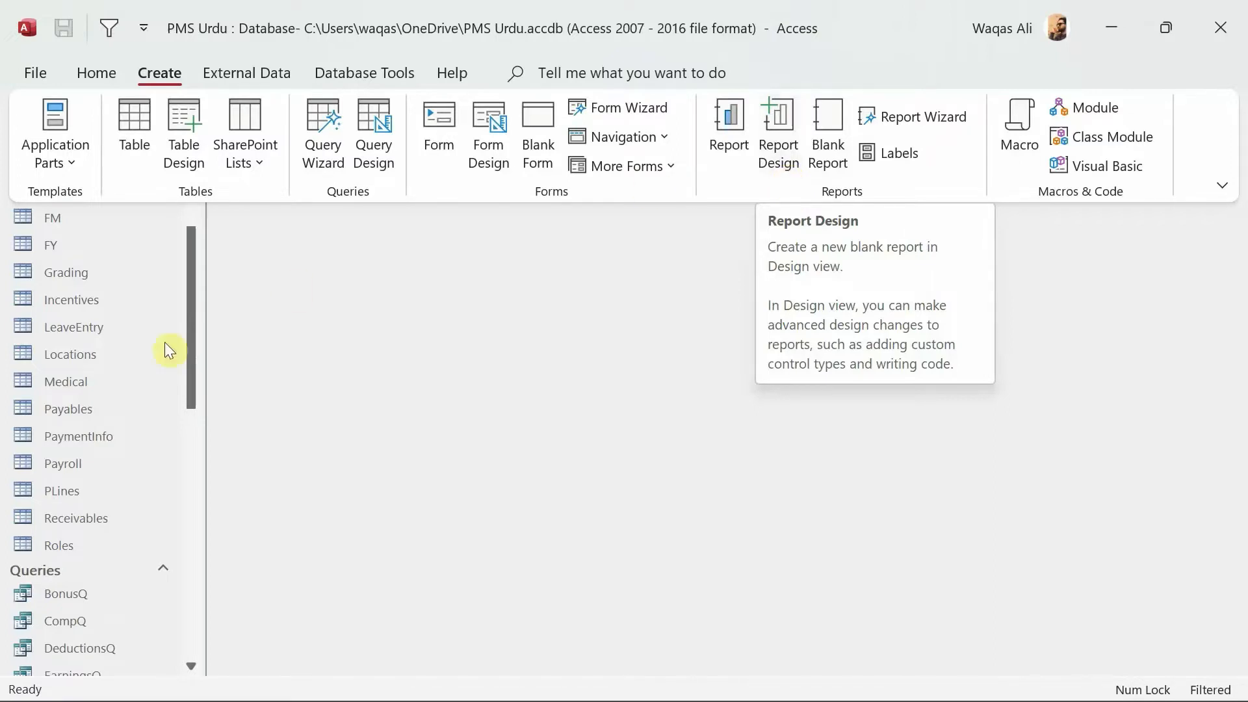
click(49, 357)
click(115, 412)
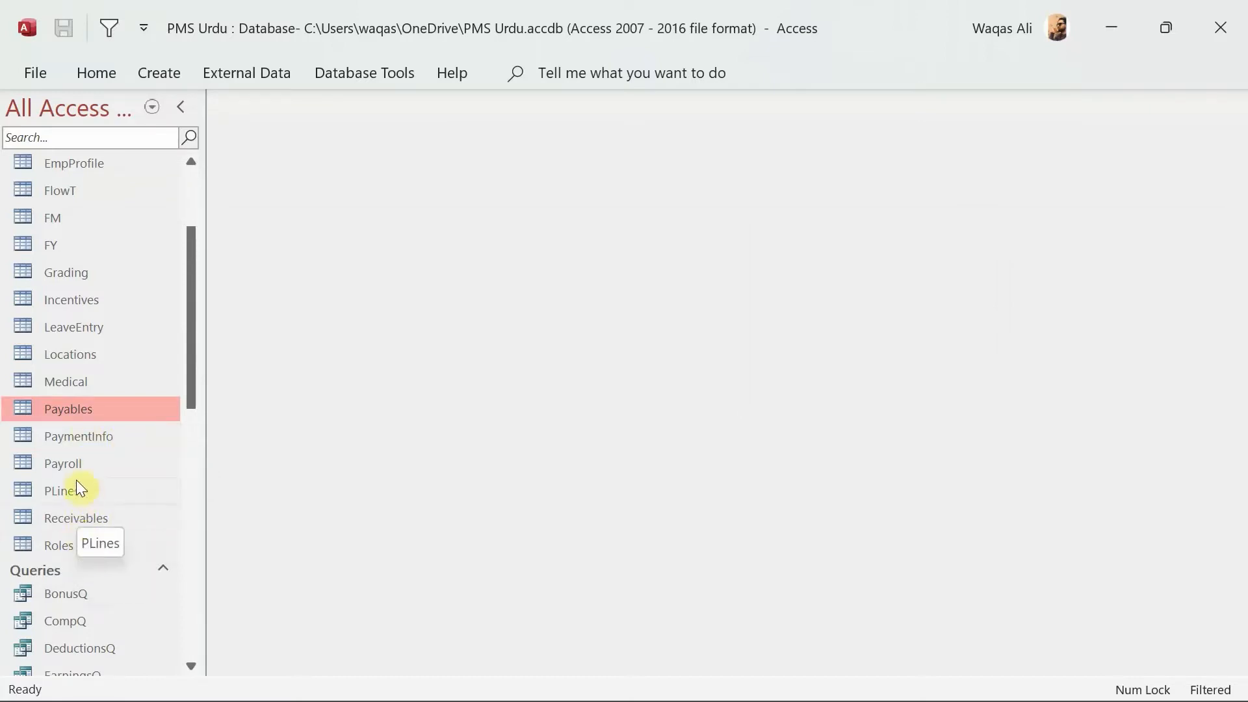
Open the PLines table and look through its payroll line records
double_click(64, 491)
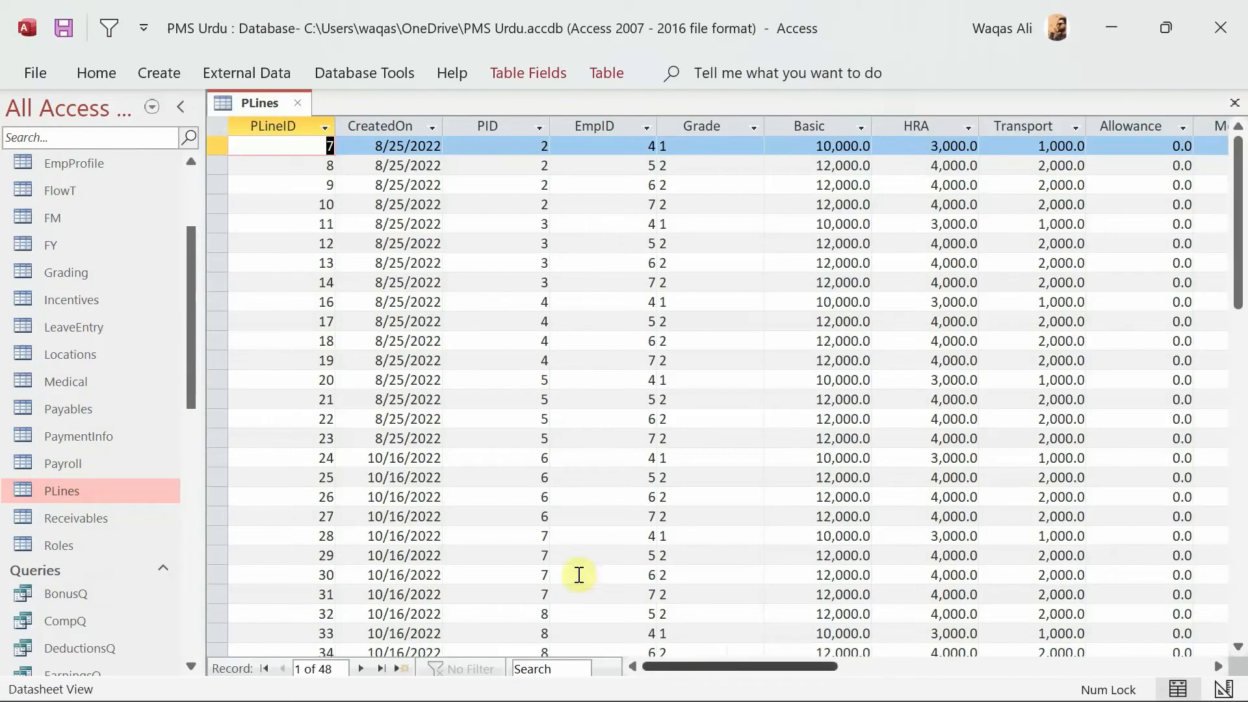
scroll(487, 513, down, 3)
scroll(488, 513, down, 5)
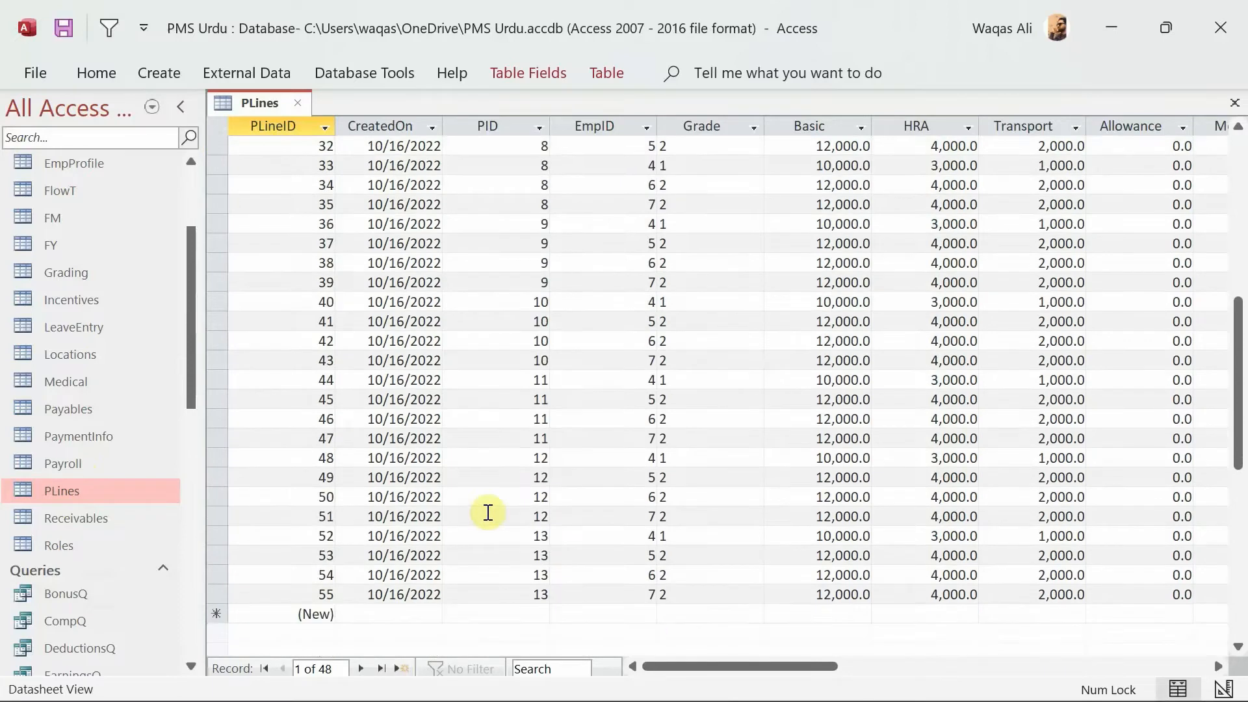
scroll(487, 513, up, 8)
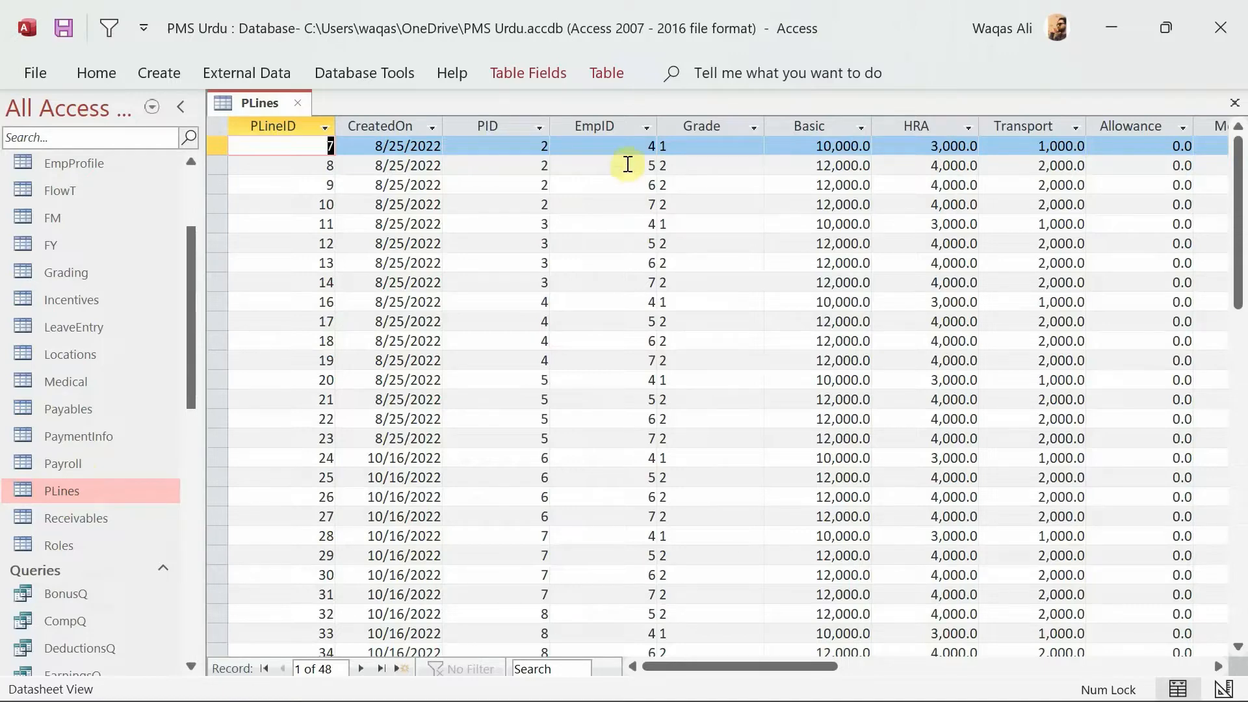
Examine the EmpID, Grade, Basic and HRA columns of the PLines table
click(619, 130)
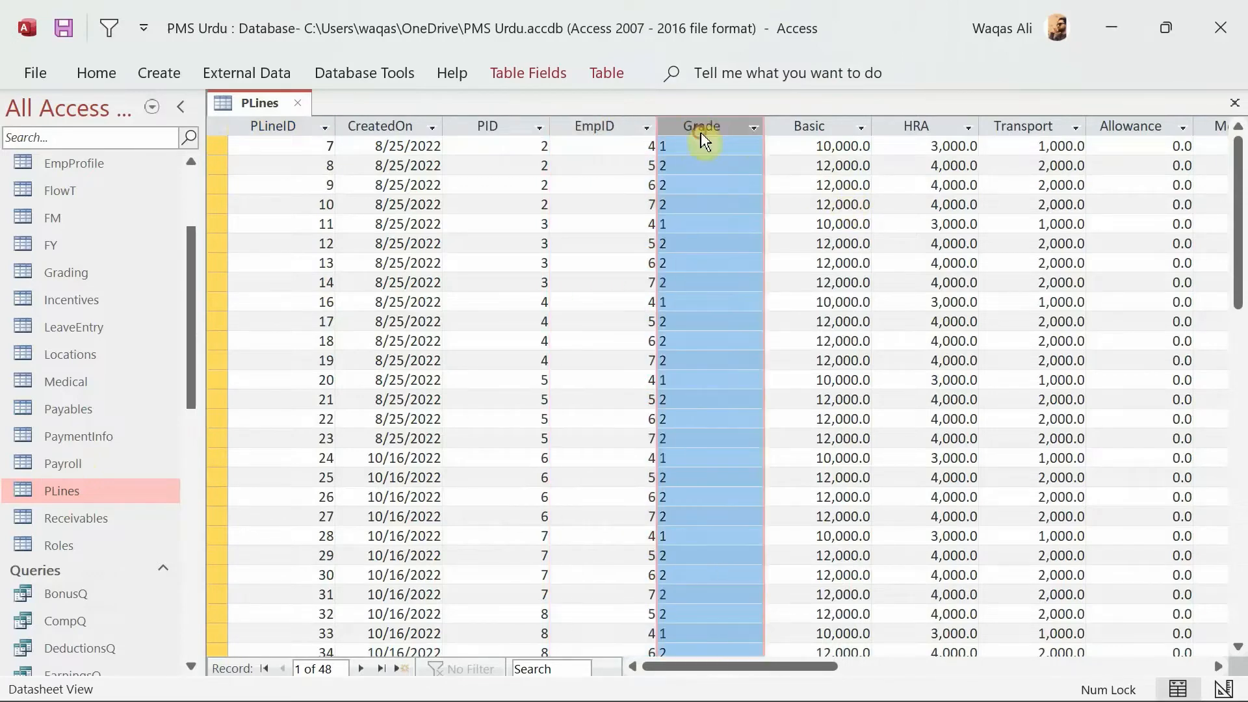
click(702, 133)
drag(787, 667, 738, 674)
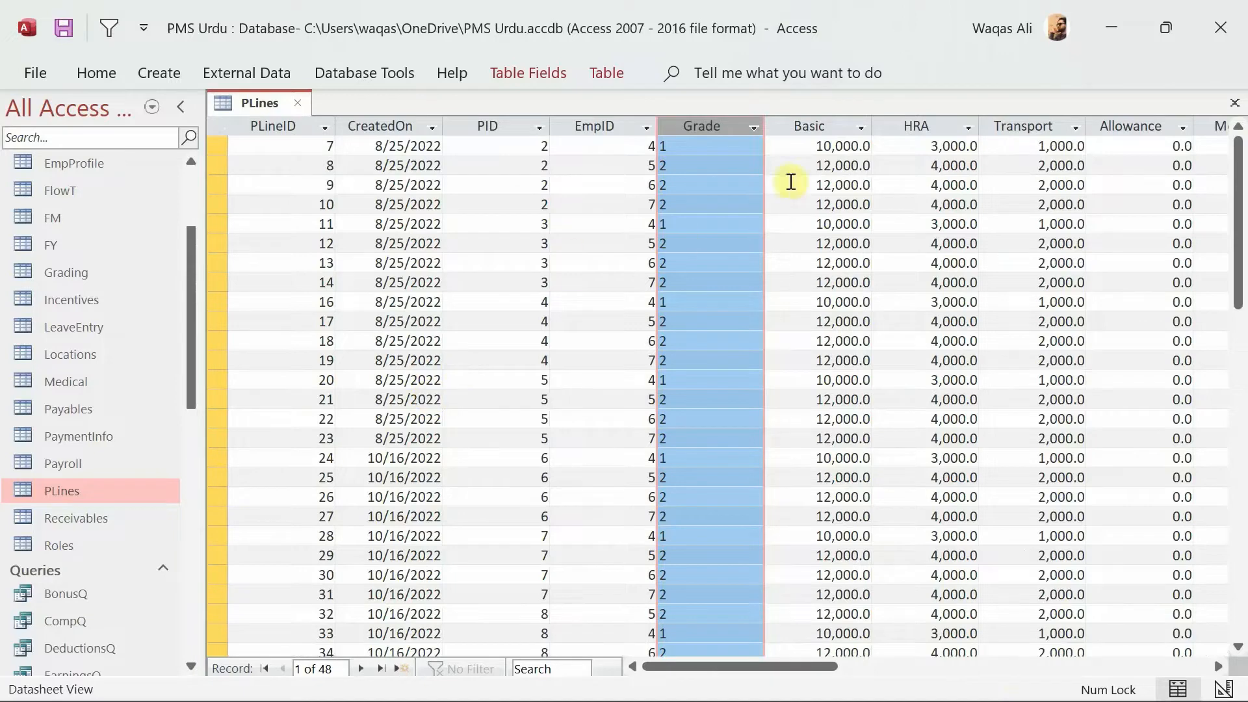
click(817, 126)
drag(818, 127, 928, 123)
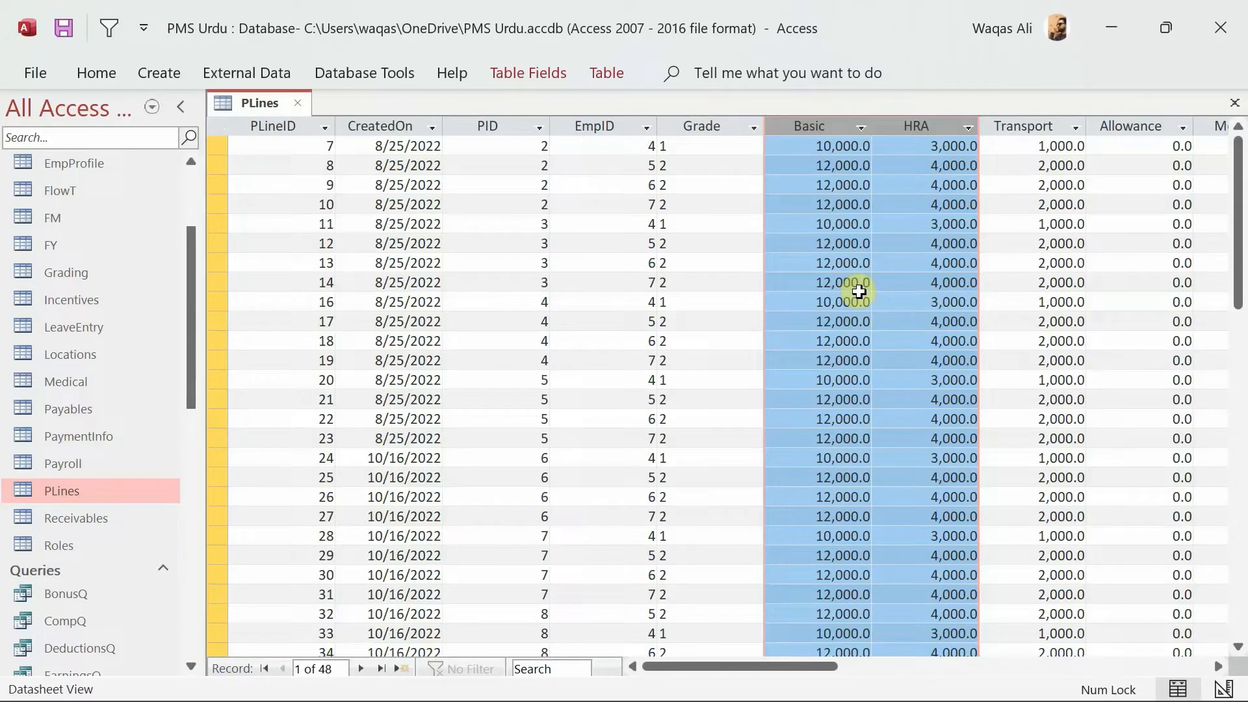
scroll(110, 300, down, 5)
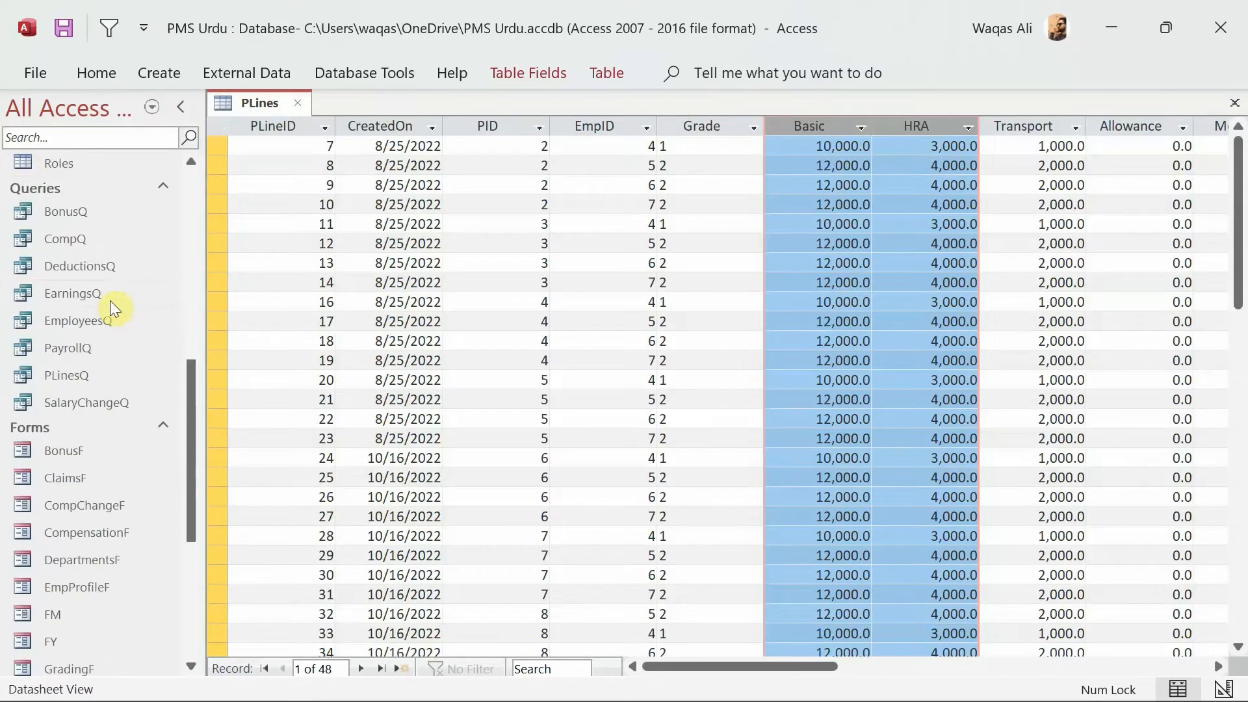
scroll(111, 300, down, 3)
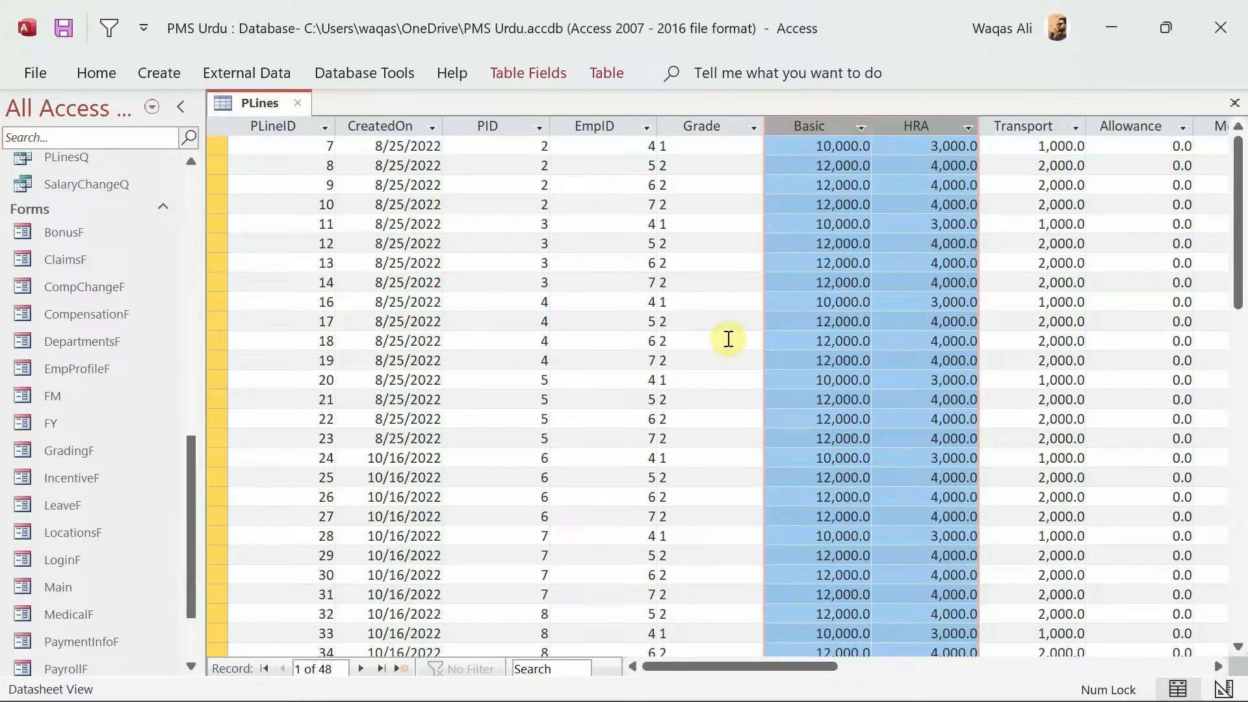
click(158, 72)
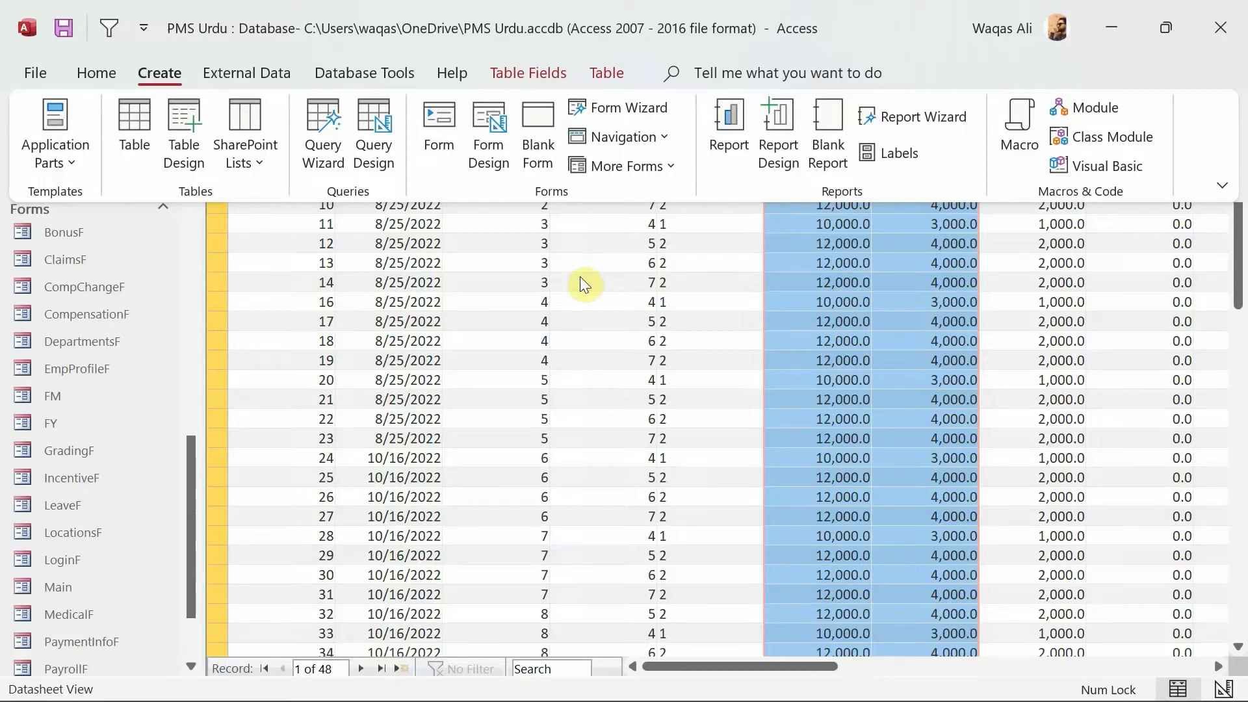
click(481, 357)
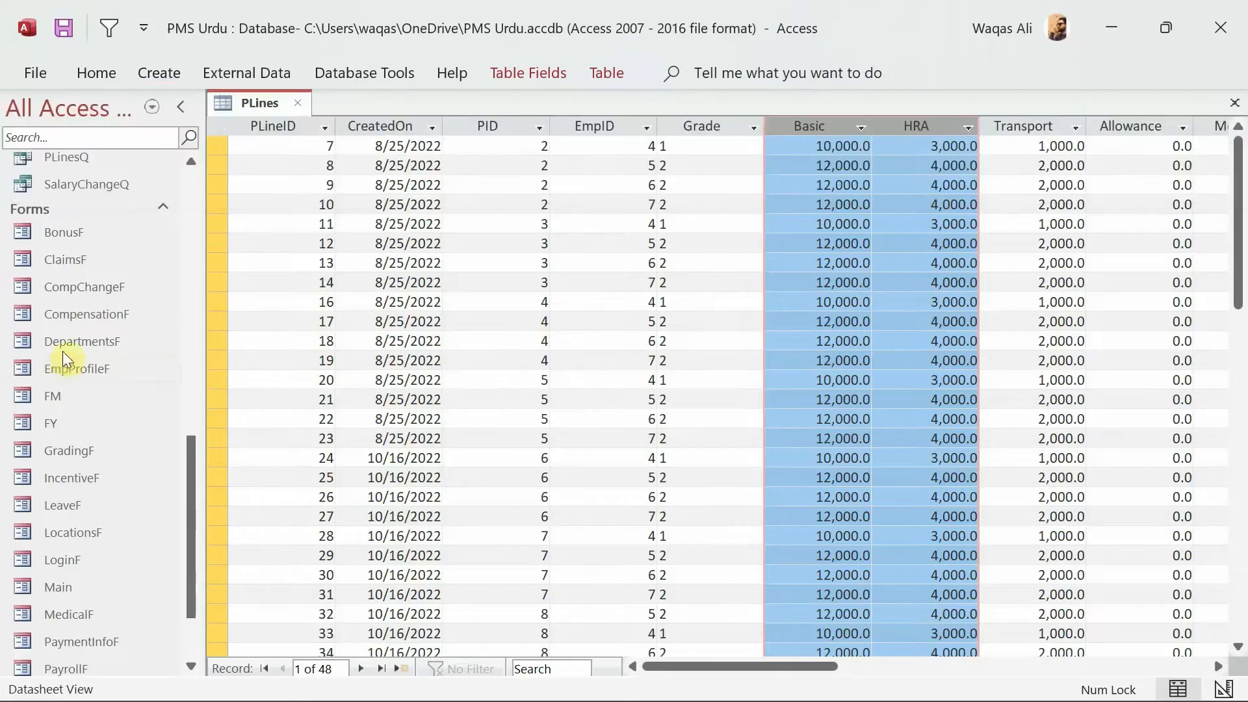
scroll(67, 345, up, 4)
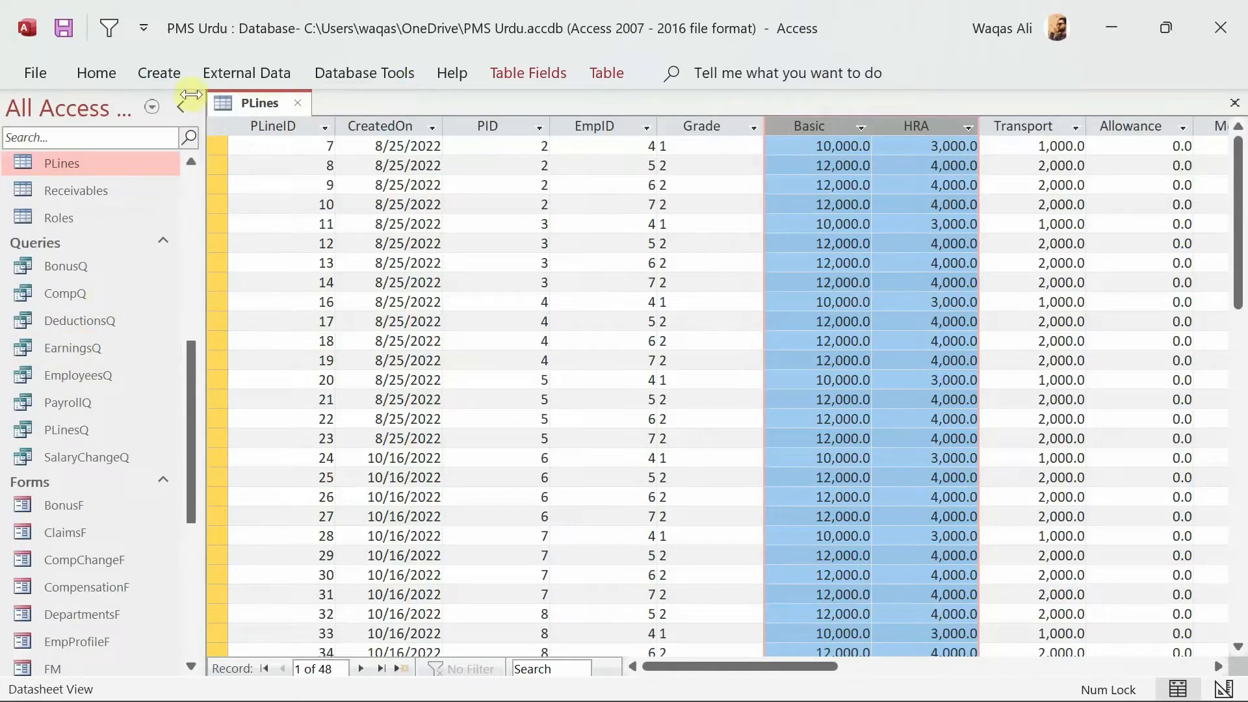
Create a blank report in Design View and slightly enlarge its Page Header and Page Footer sections
click(178, 73)
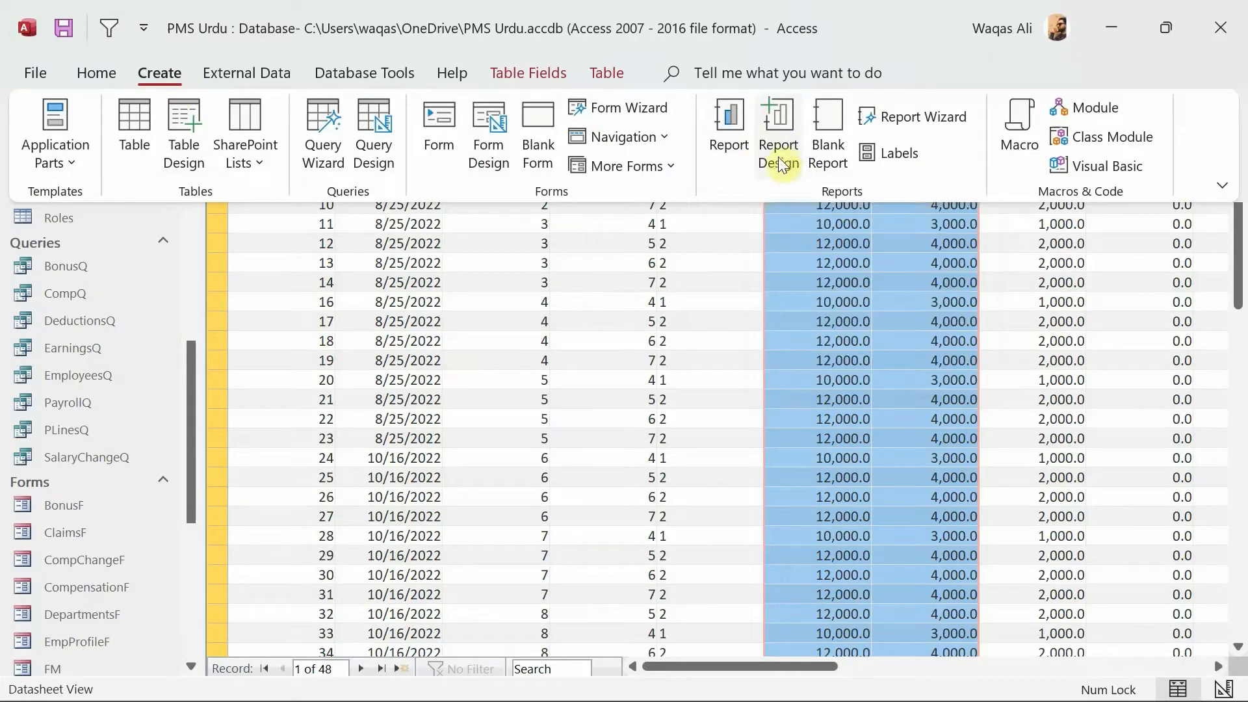
click(775, 127)
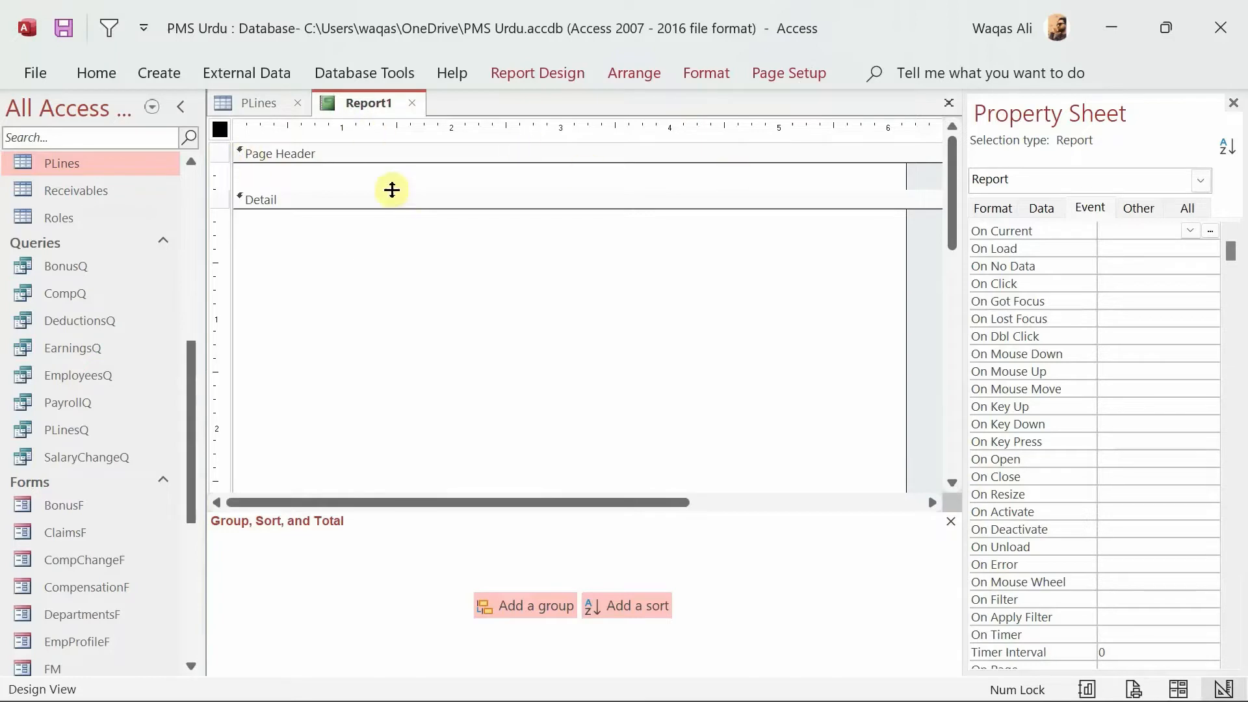
drag(340, 189, 344, 208)
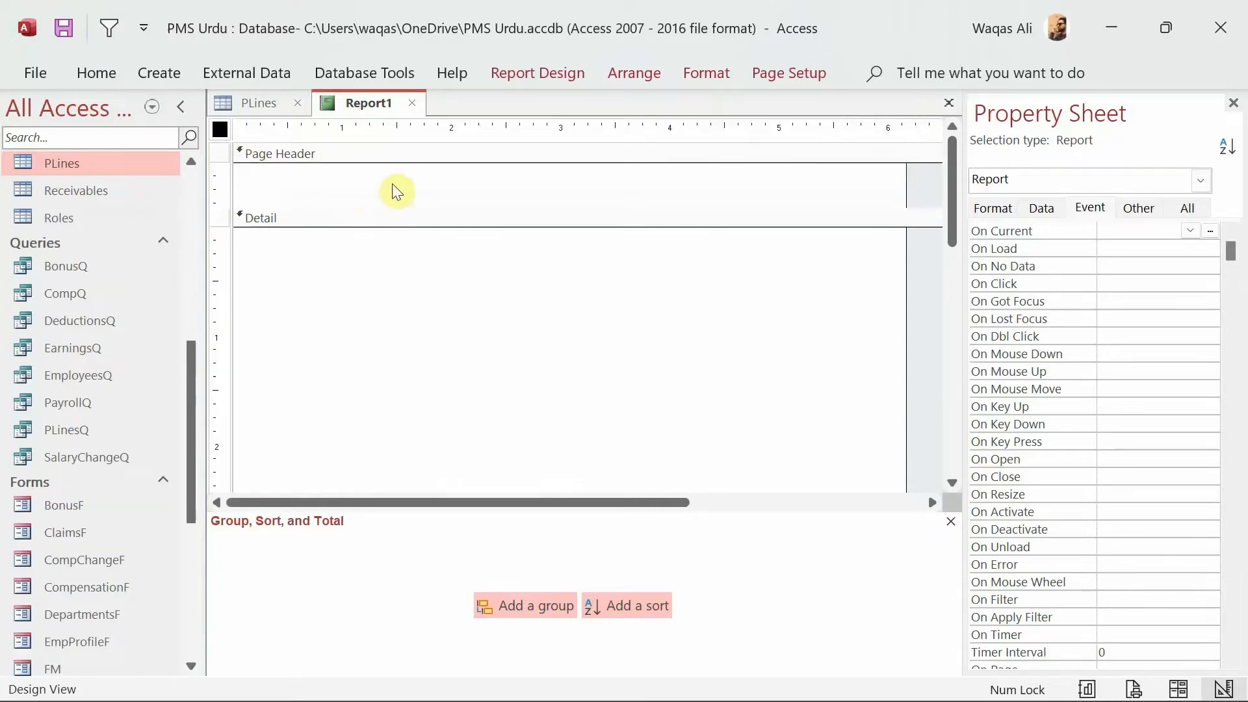
scroll(543, 398, down, 6)
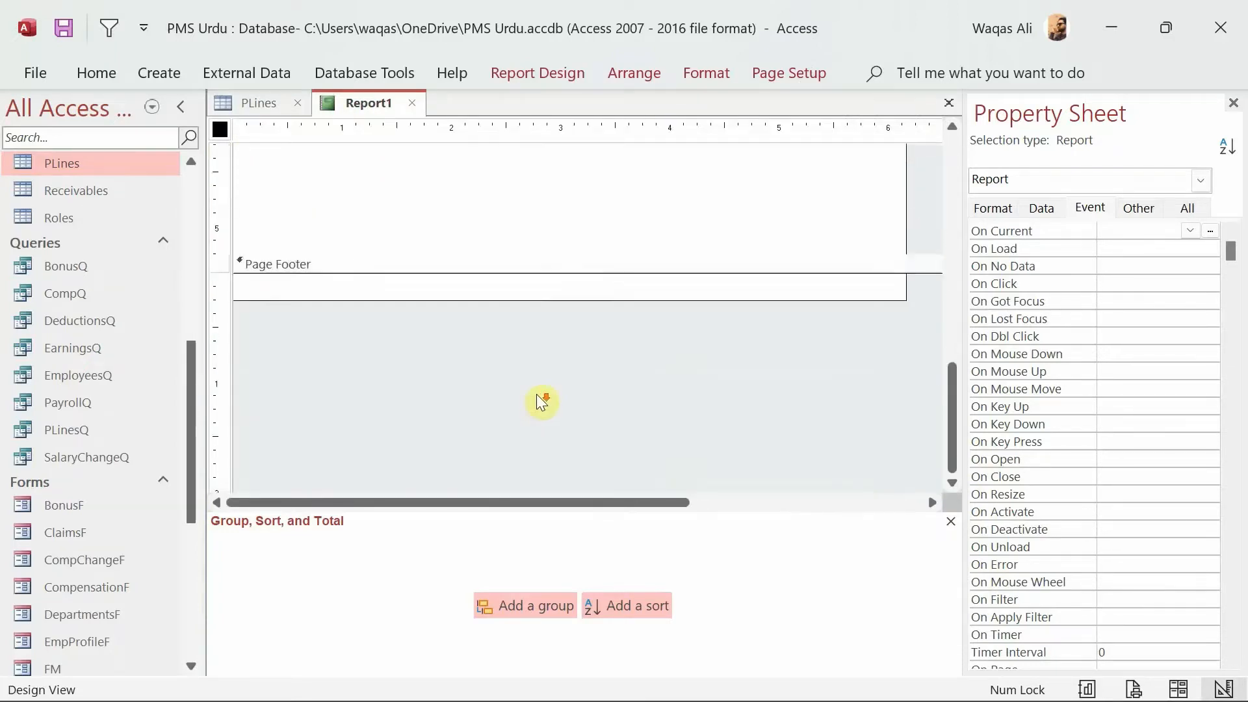
drag(418, 299, 418, 305)
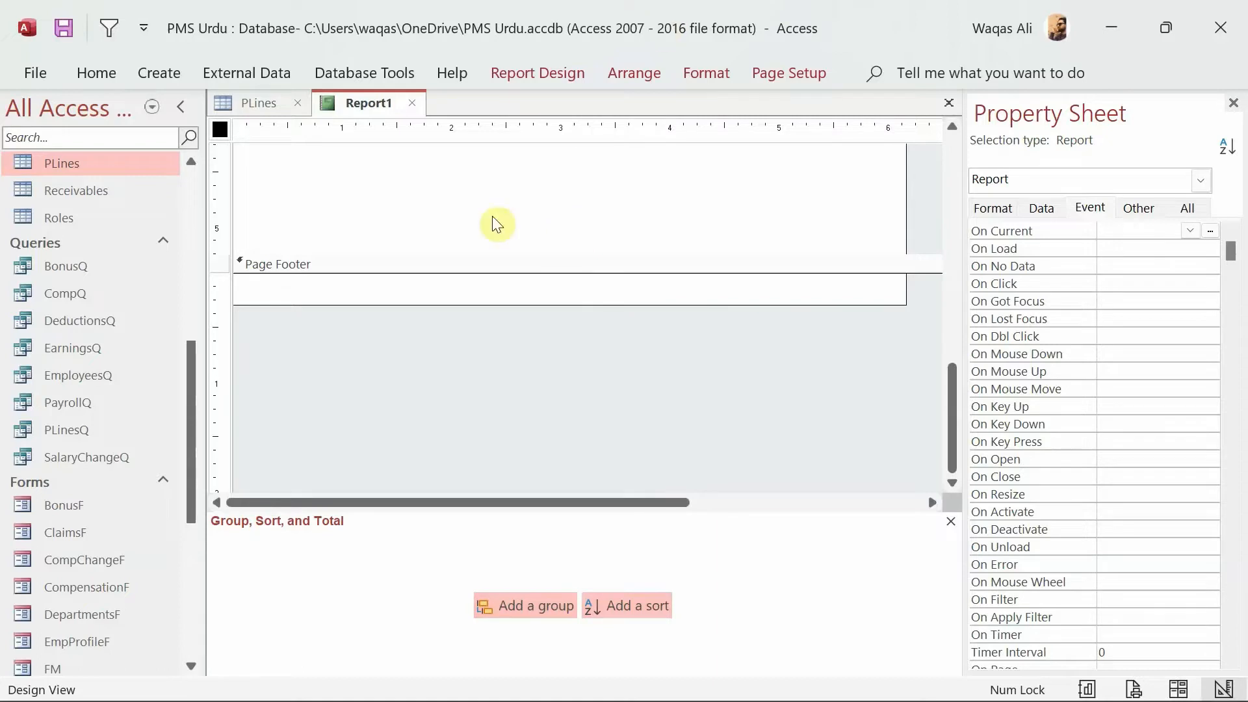
Hide the report's Group, Sort, and Total pane to free up design space
click(534, 76)
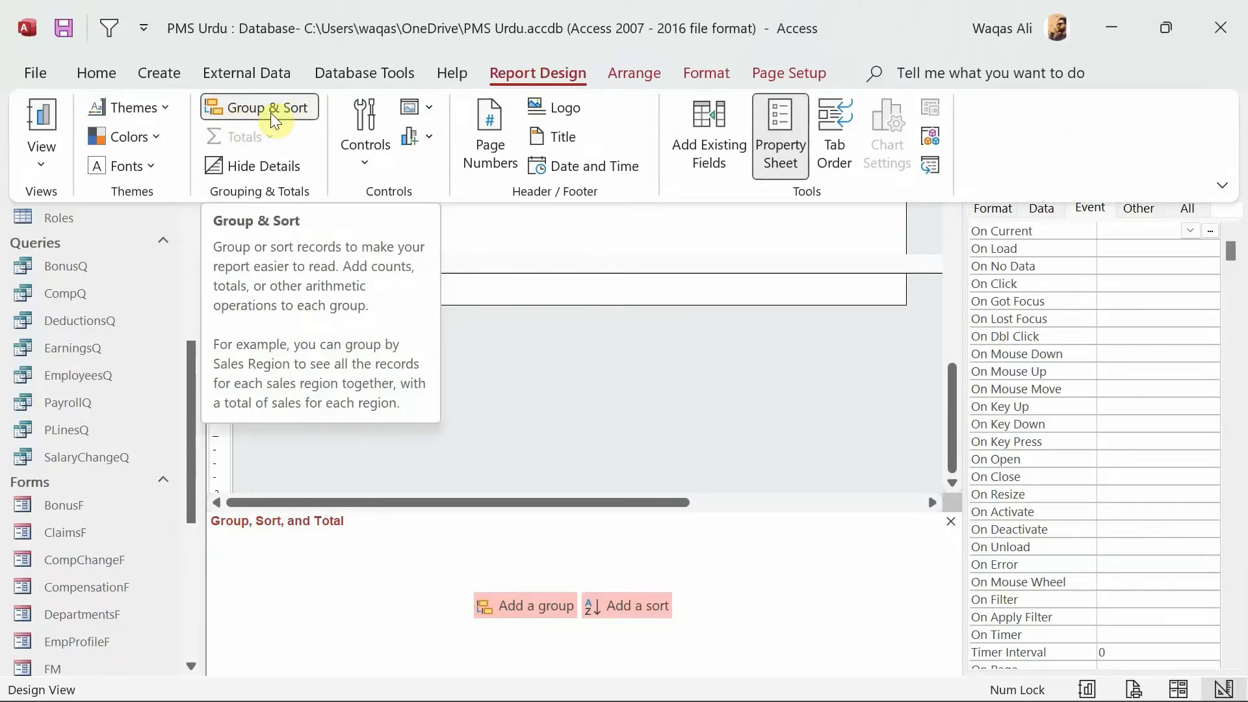
click(270, 112)
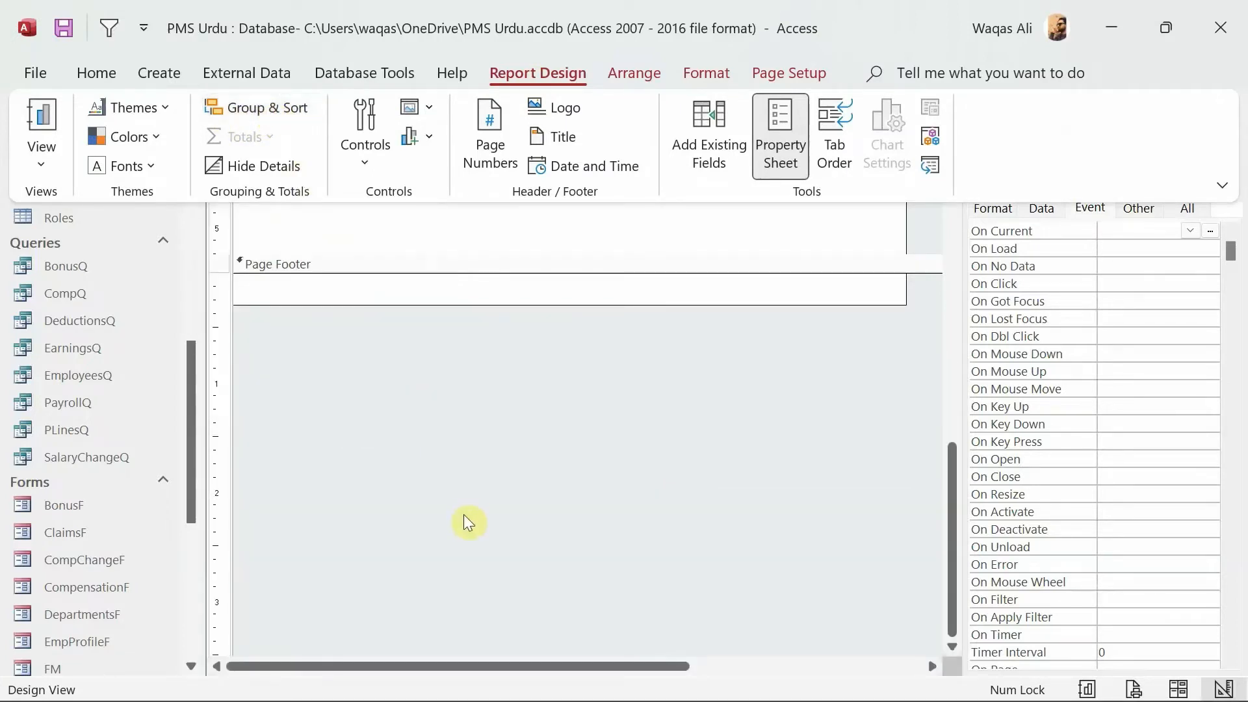
click(267, 112)
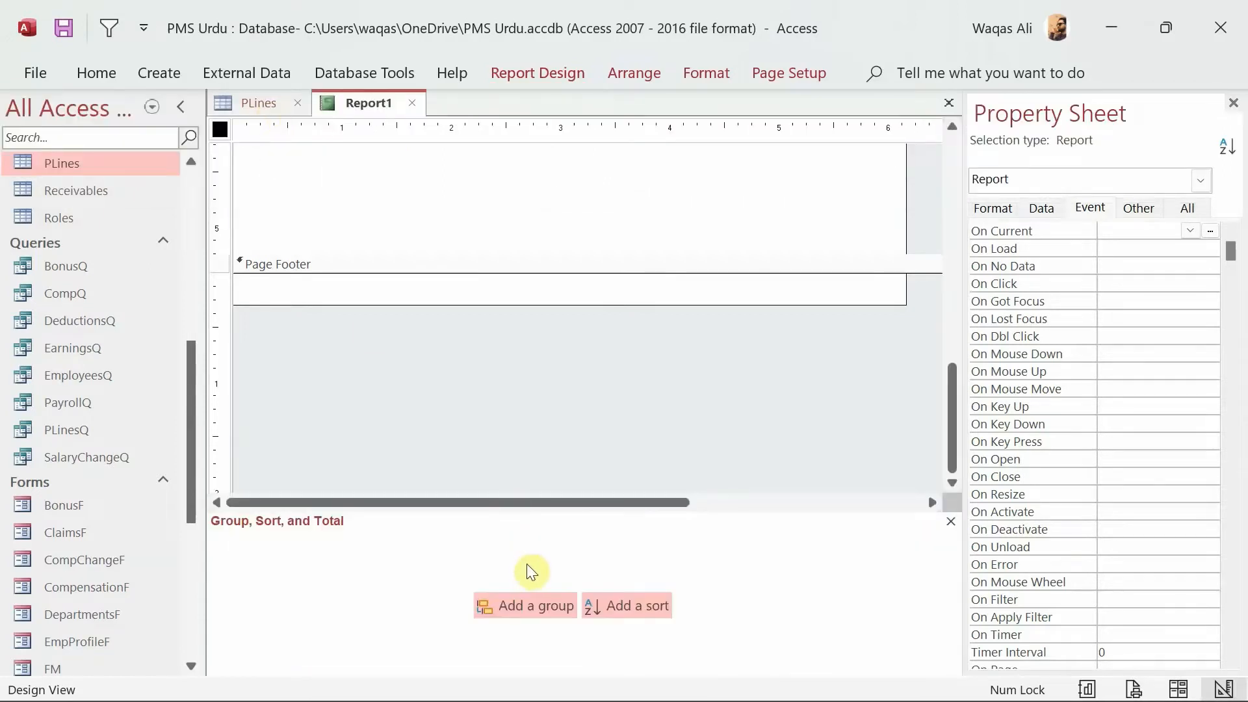
click(529, 74)
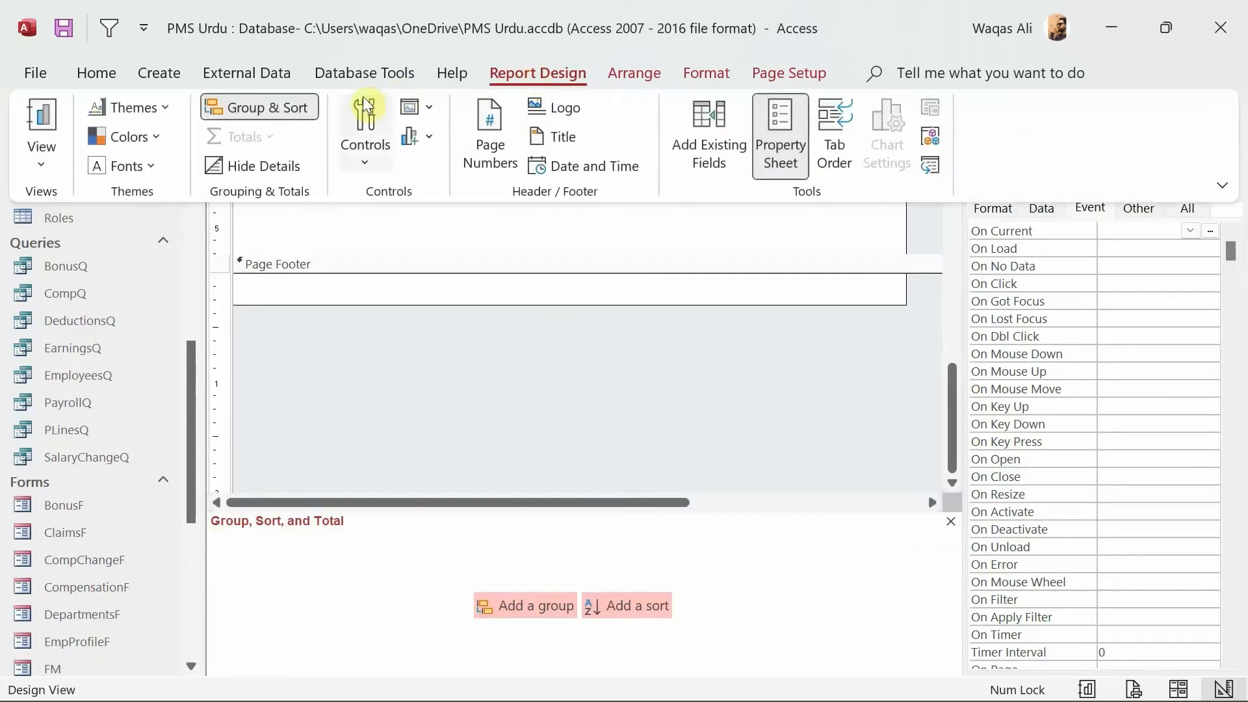
click(263, 111)
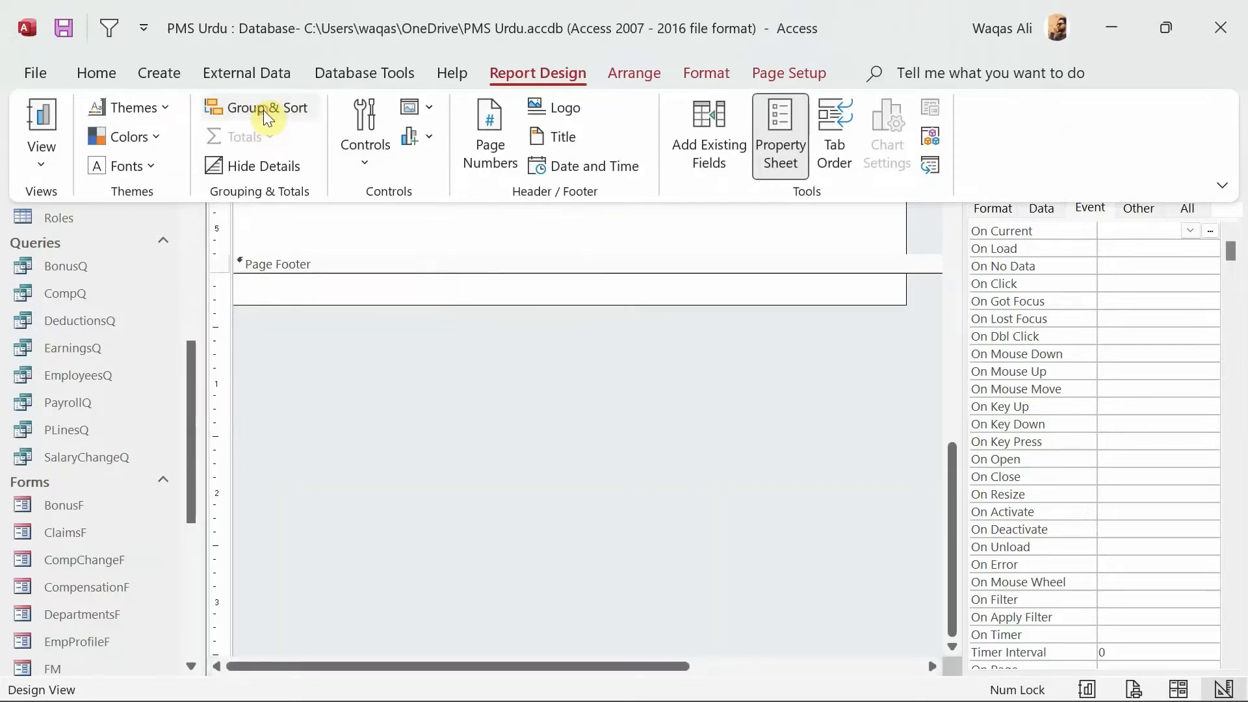
click(646, 352)
Shrink the report layout to a Detail section about 2.8 inches high, a nearly collapsed Page Footer and a width of about 5.8 inches
scroll(650, 337, up, 5)
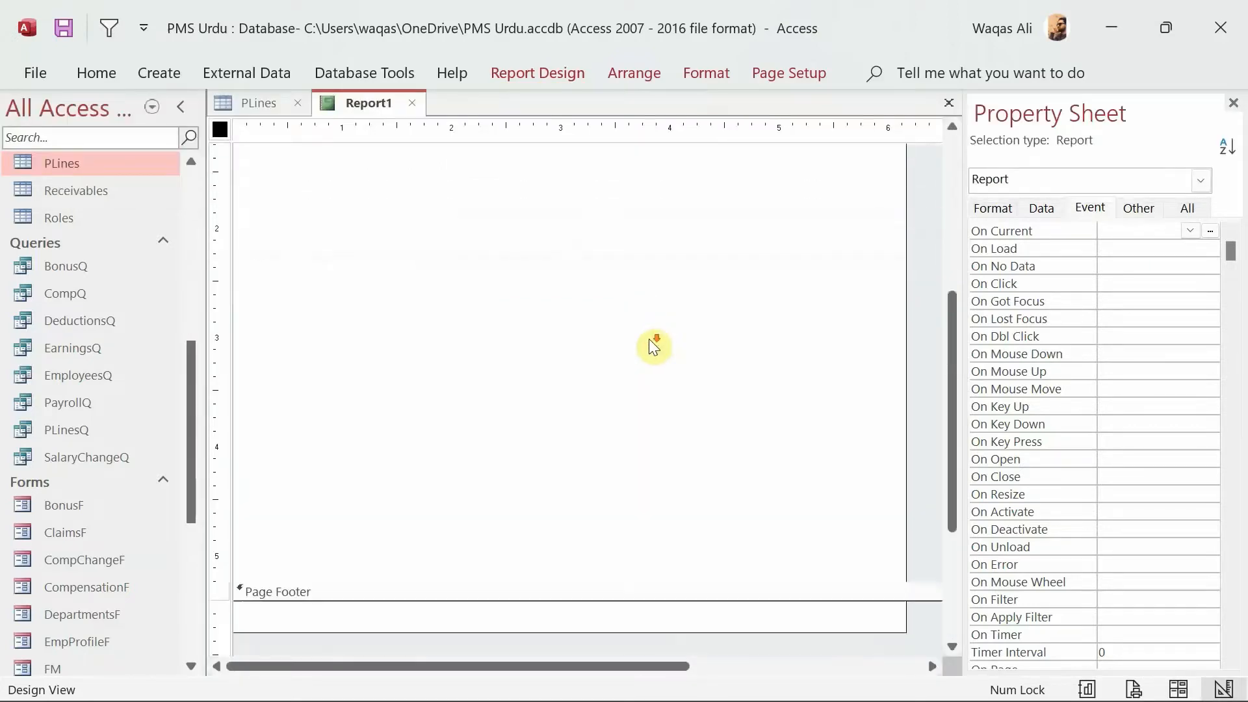
scroll(652, 348, down, 2)
drag(653, 476, 648, 355)
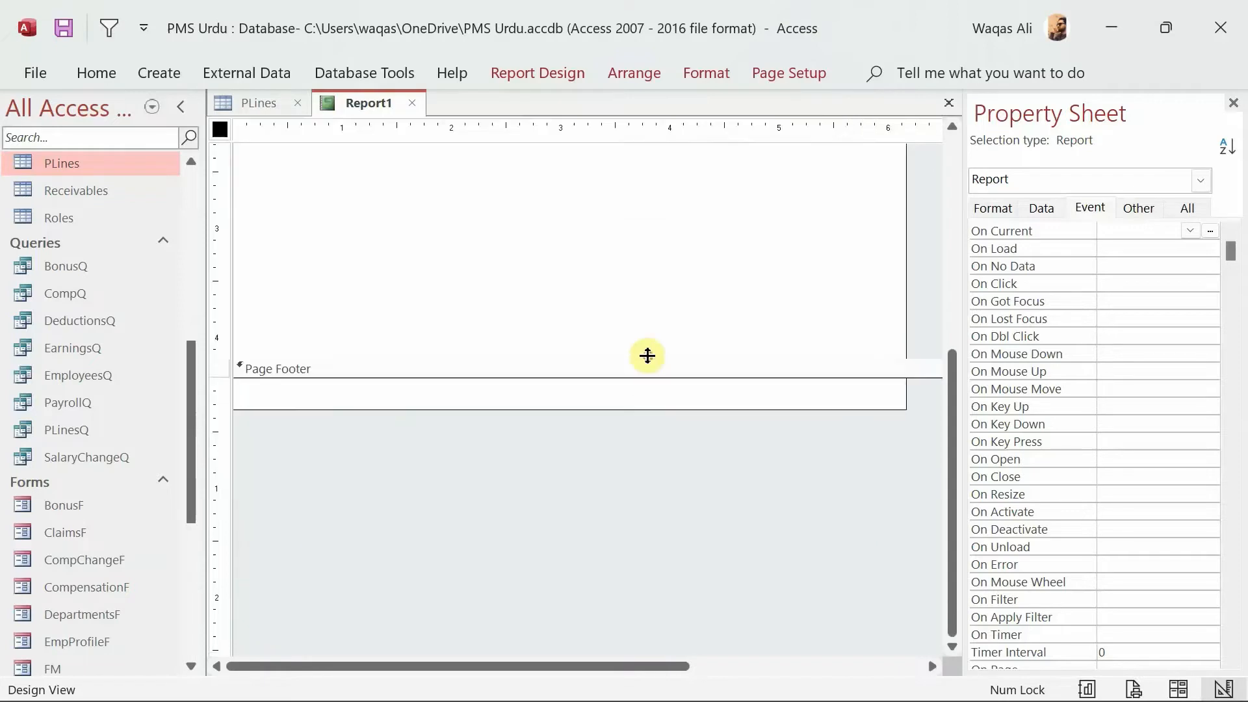
scroll(657, 259, up, 5)
scroll(660, 256, down, 7)
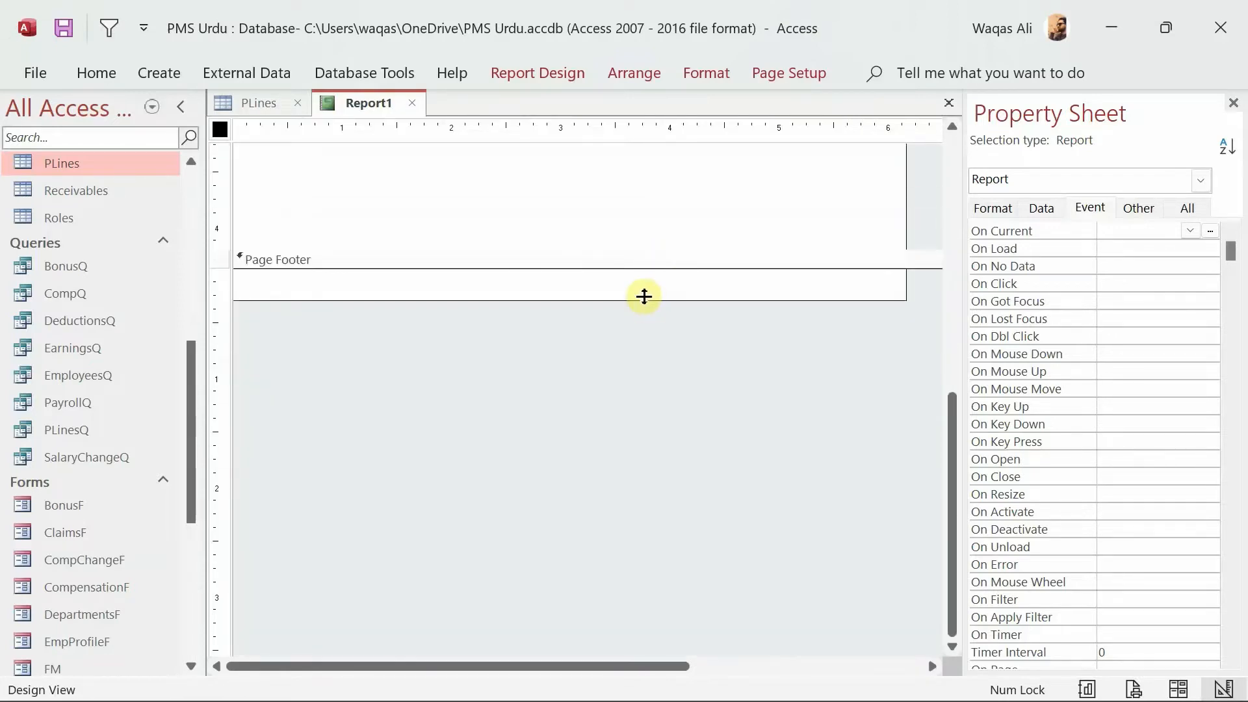
drag(644, 300, 644, 270)
scroll(649, 257, up, 7)
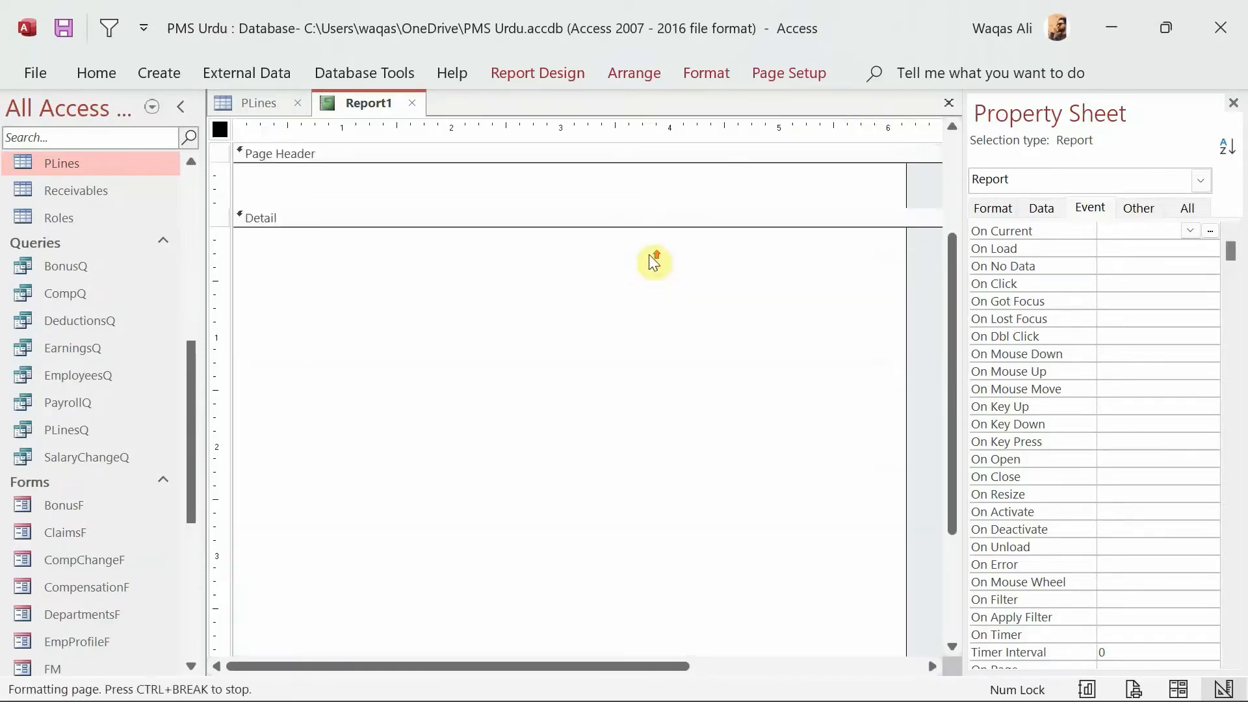
scroll(650, 255, down, 7)
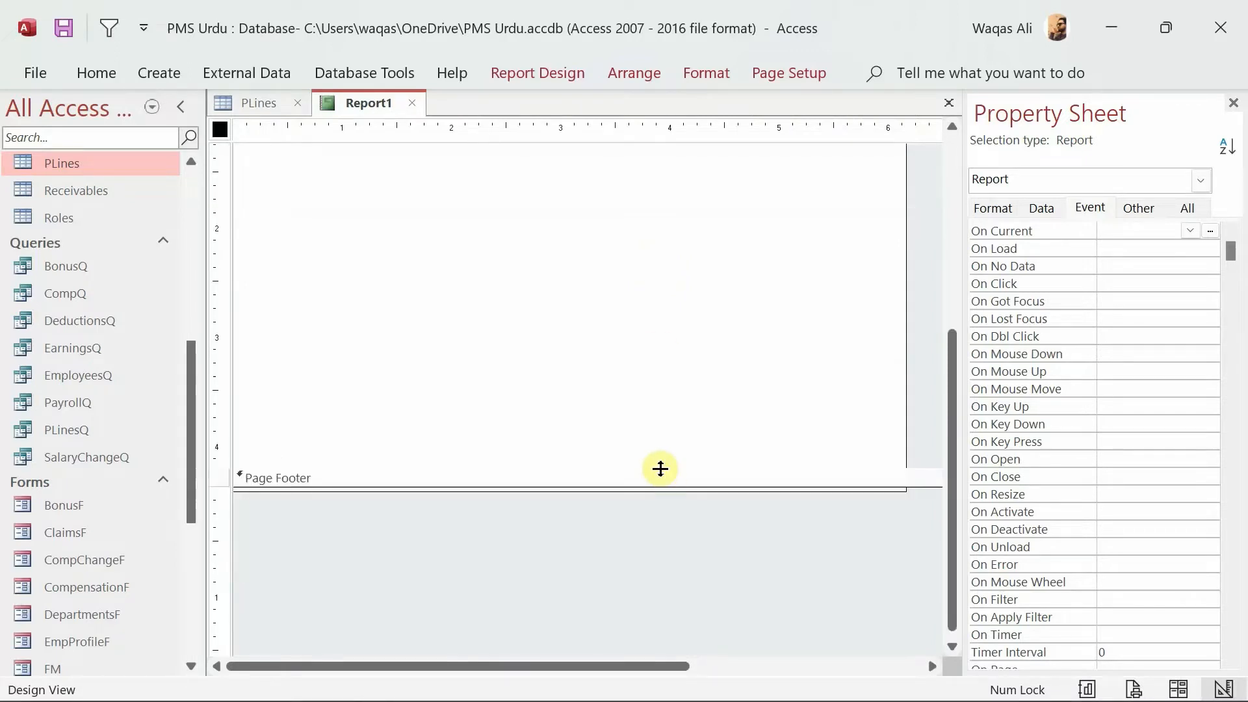
drag(660, 469, 657, 315)
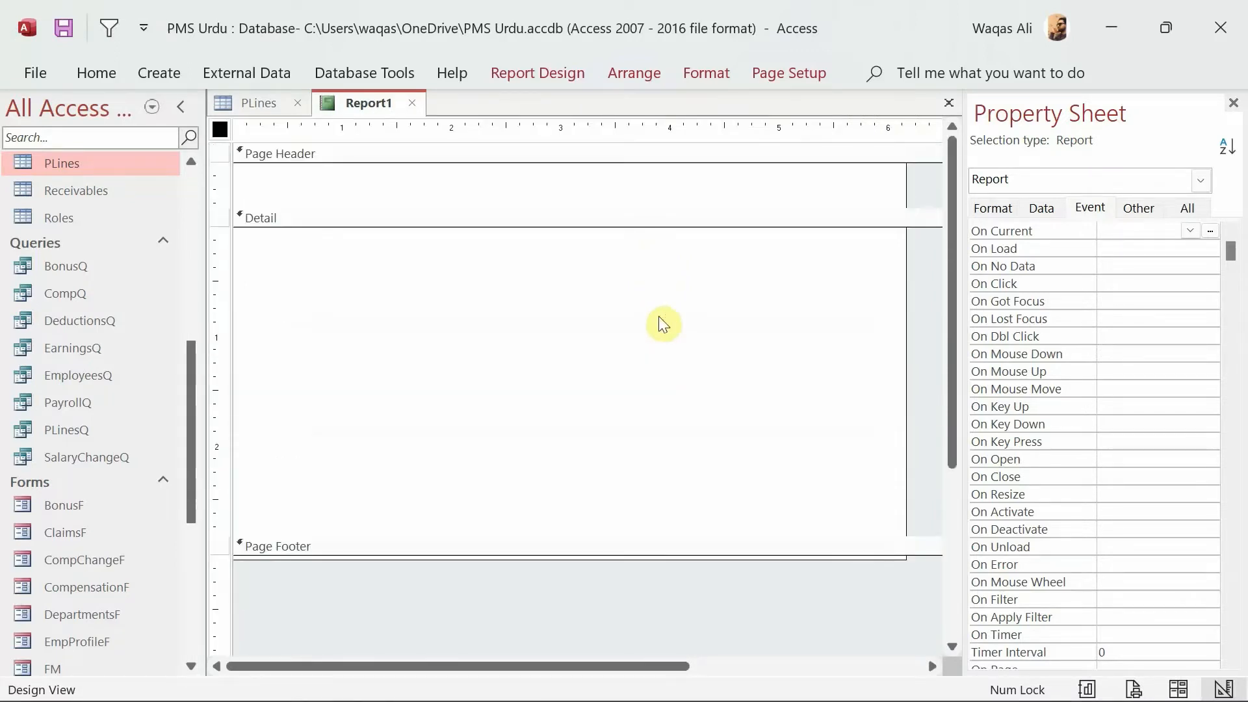
drag(905, 339, 869, 348)
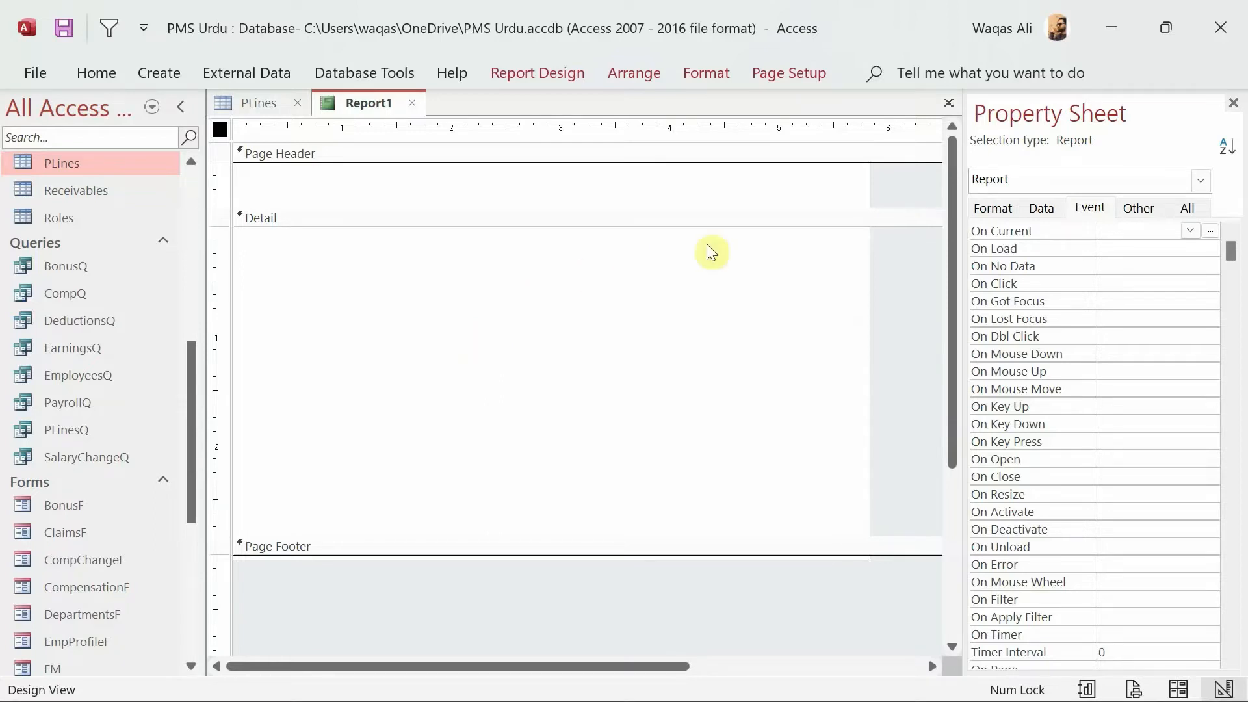
Look over the tables and queries offered as the report's Record Source, leaving it empty
scroll(83, 233, up, 4)
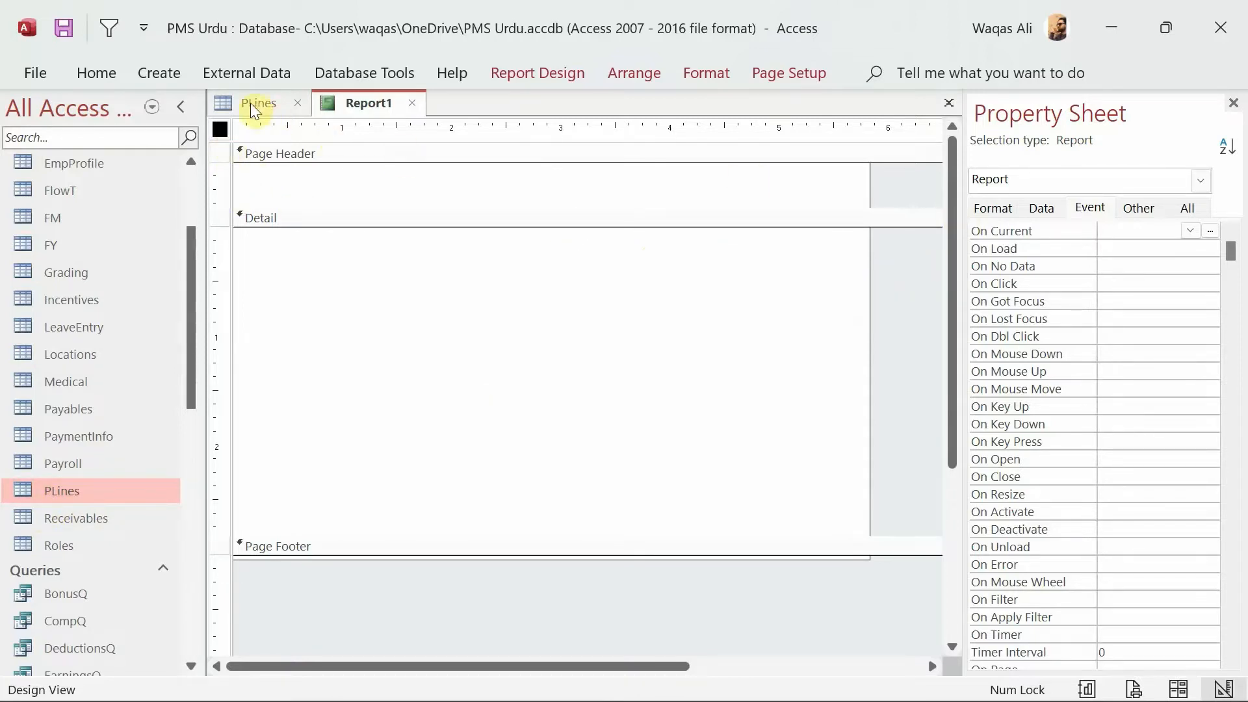
click(1044, 207)
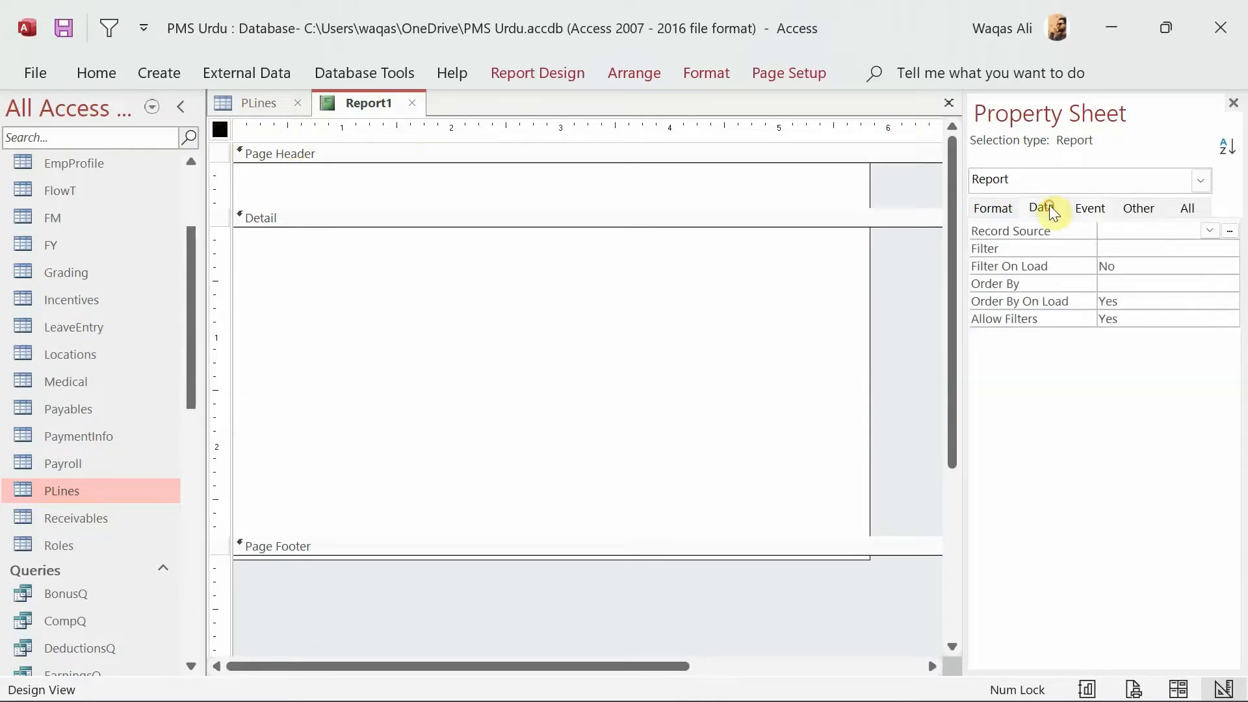
click(1211, 231)
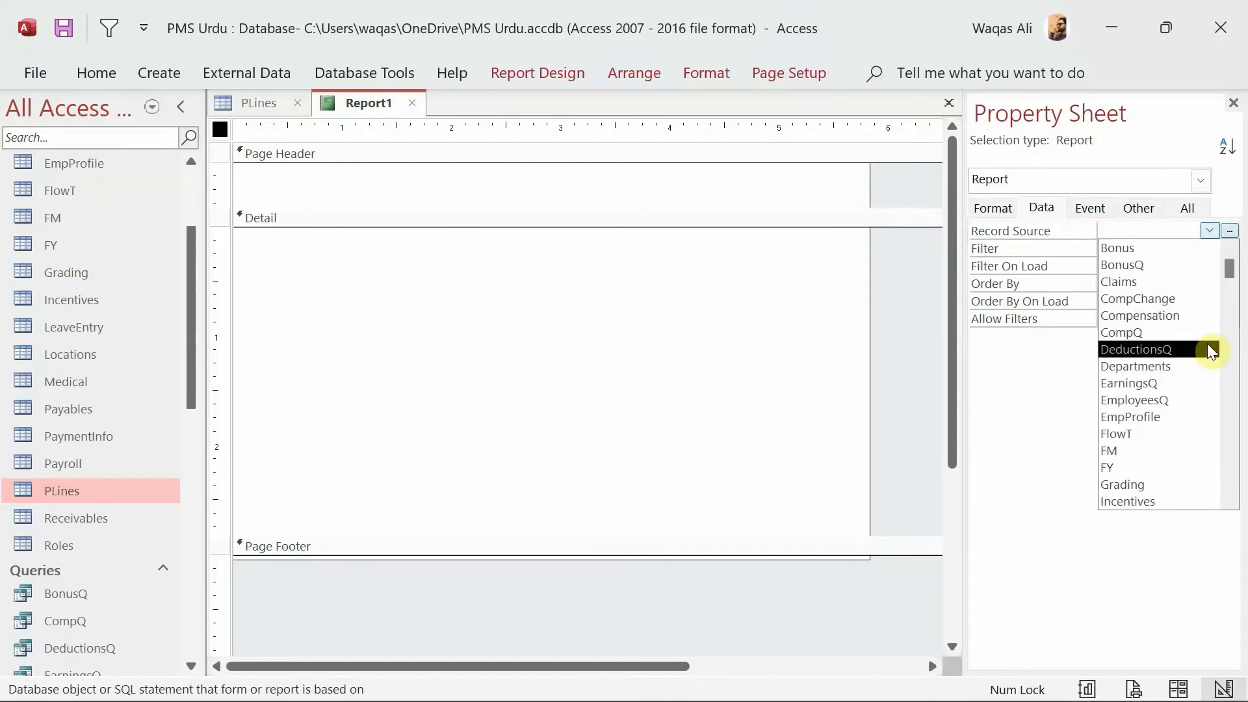
click(339, 353)
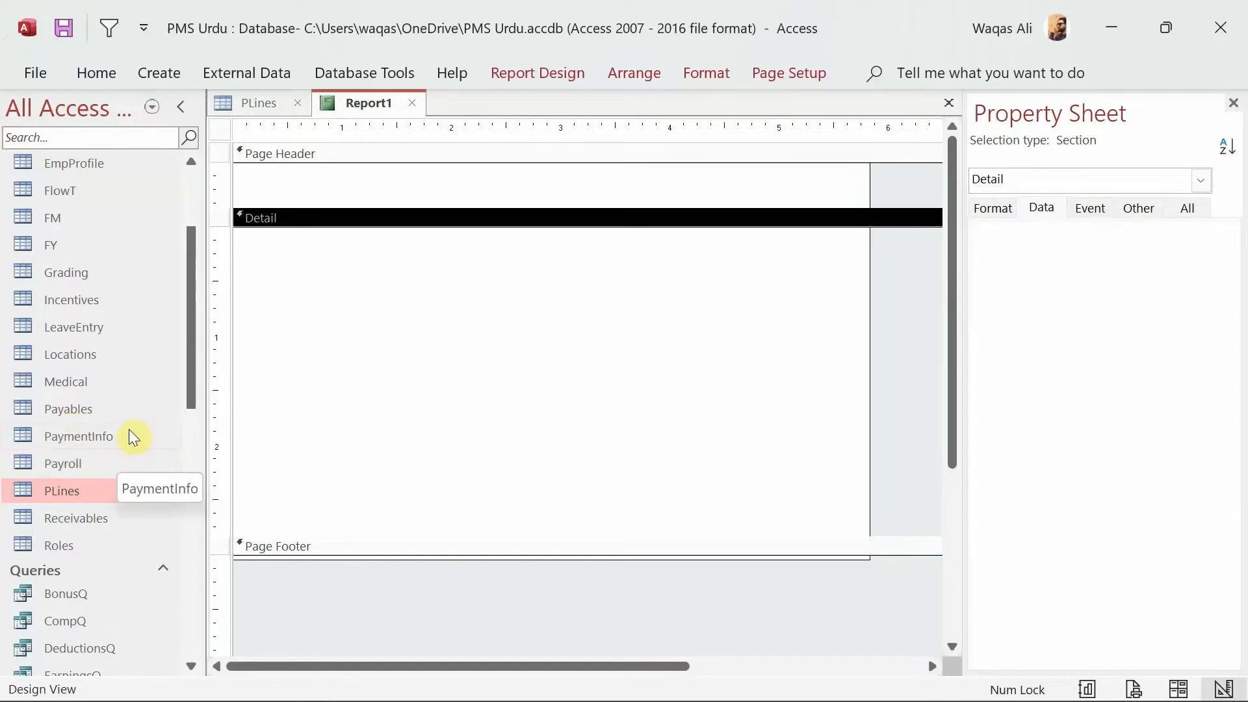
Open the EmployeesQ query, review its employee records and close it
scroll(129, 429, down, 5)
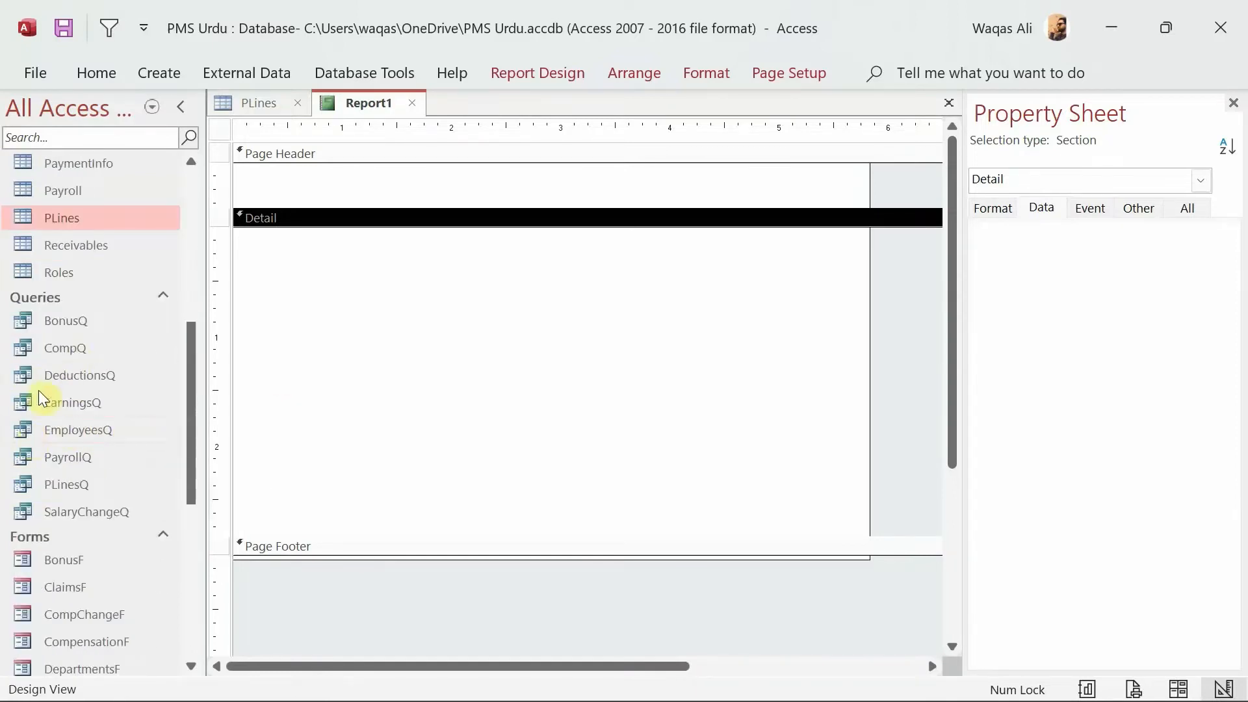
double_click(56, 436)
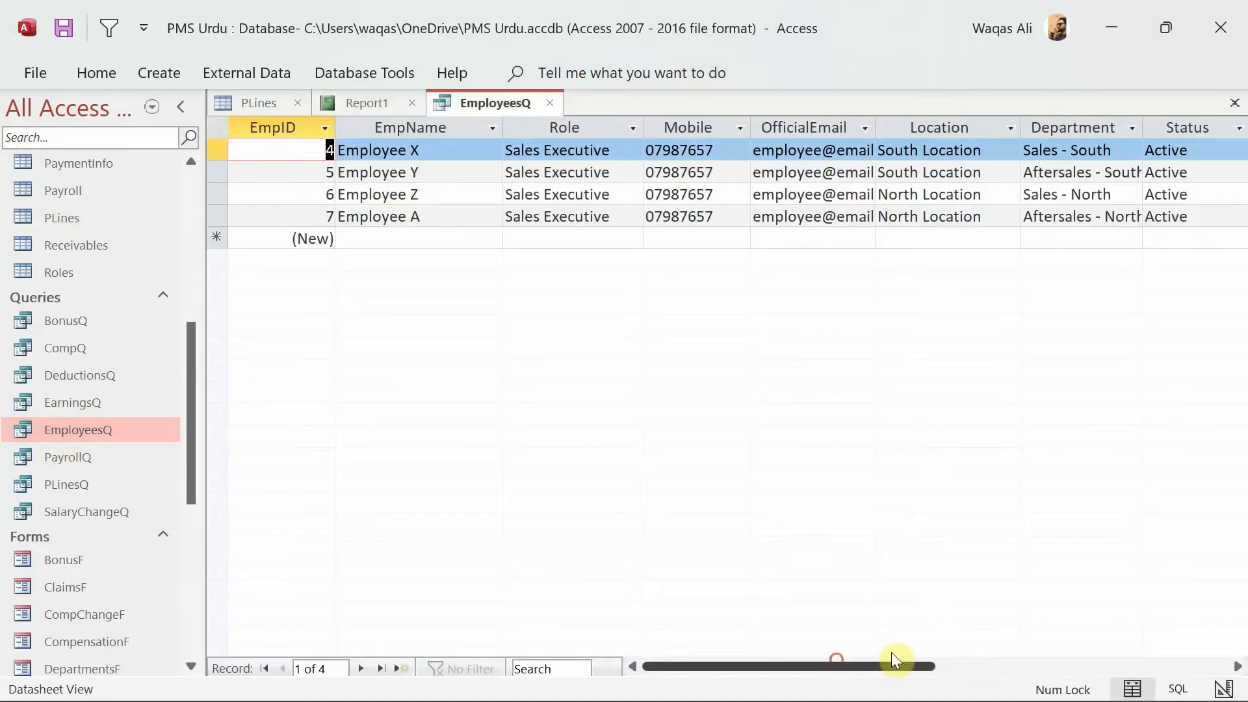
mouse_move(892, 657)
mouse_down()
mouse_move(987, 660)
mouse_move(891, 660)
mouse_up()
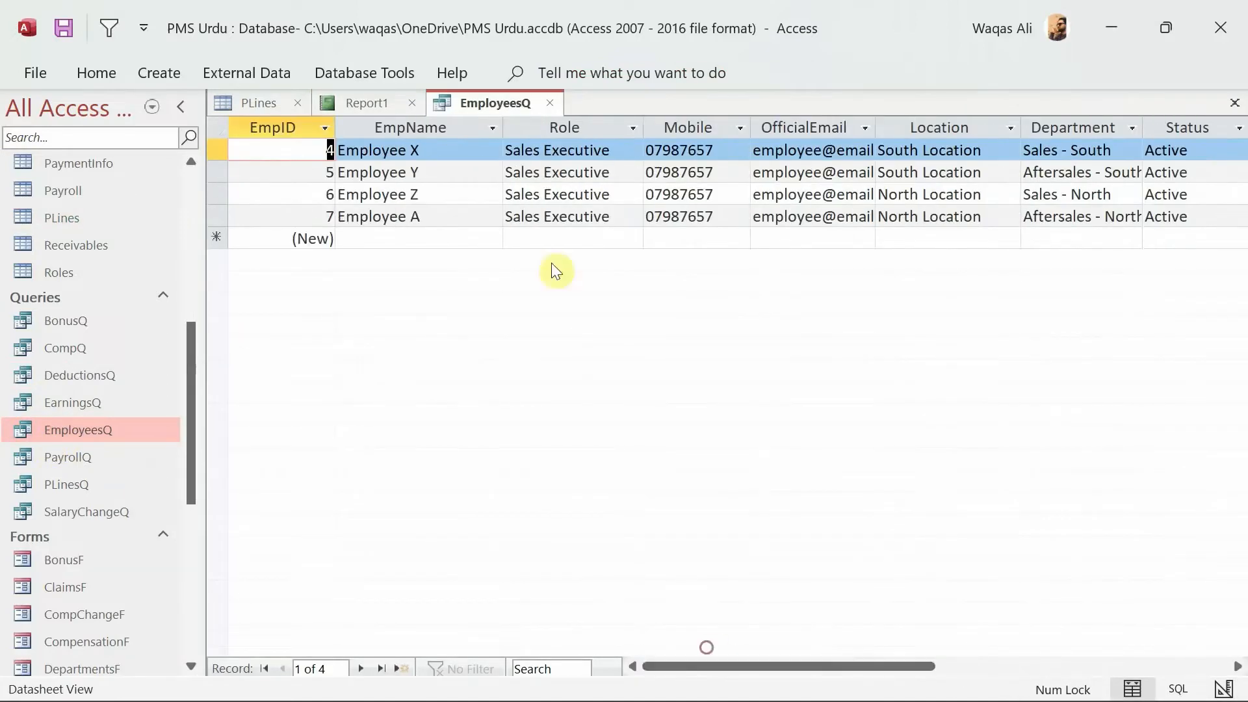
click(549, 104)
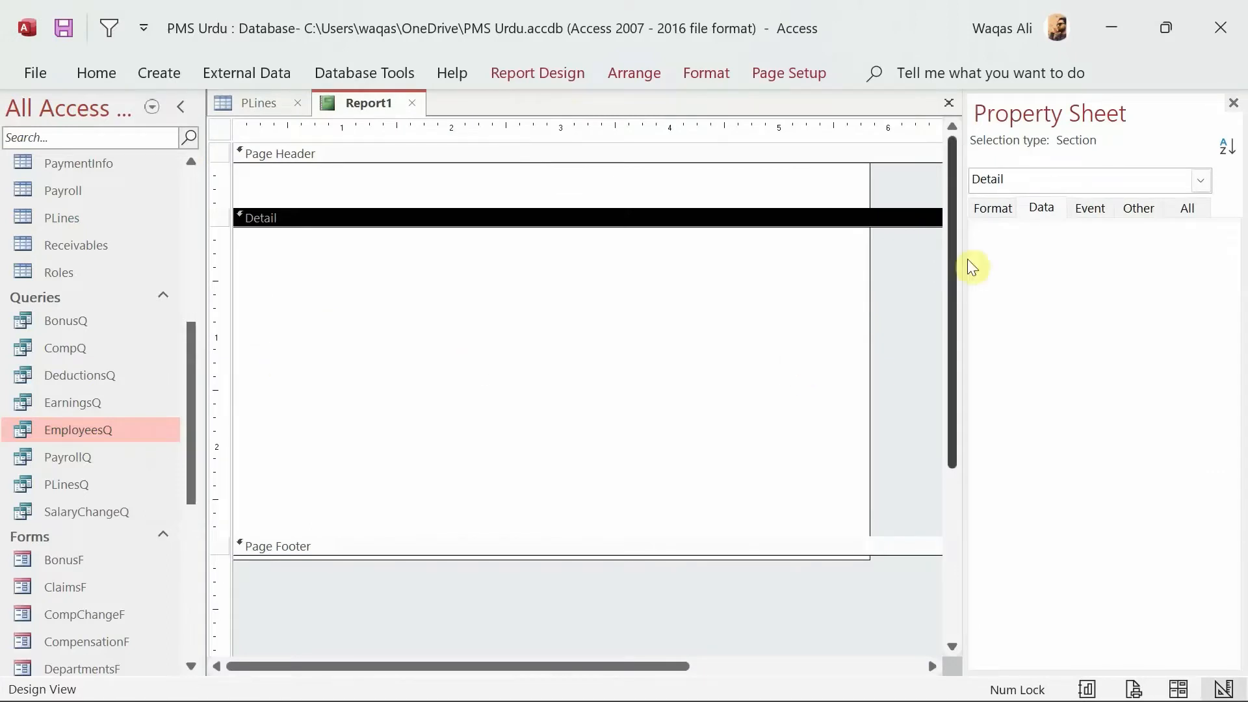
Show the data properties of the whole report and look through the database's queries, forms and tables
click(1089, 208)
click(1043, 208)
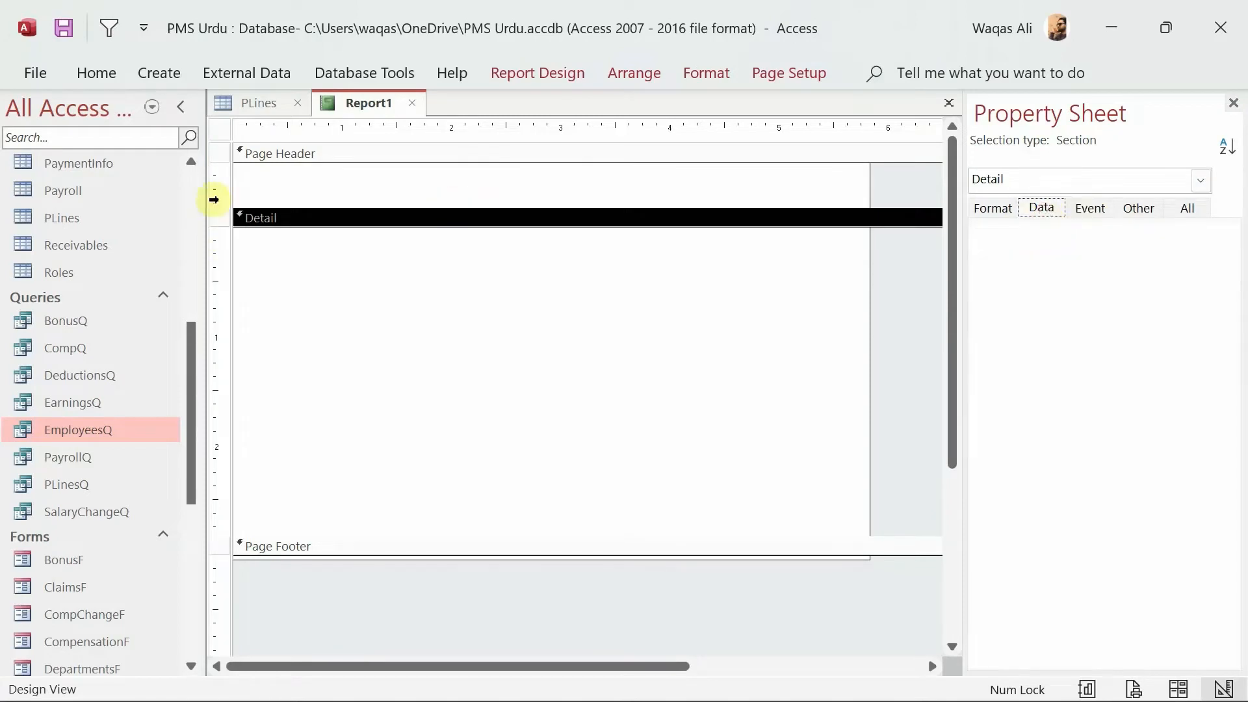
click(220, 130)
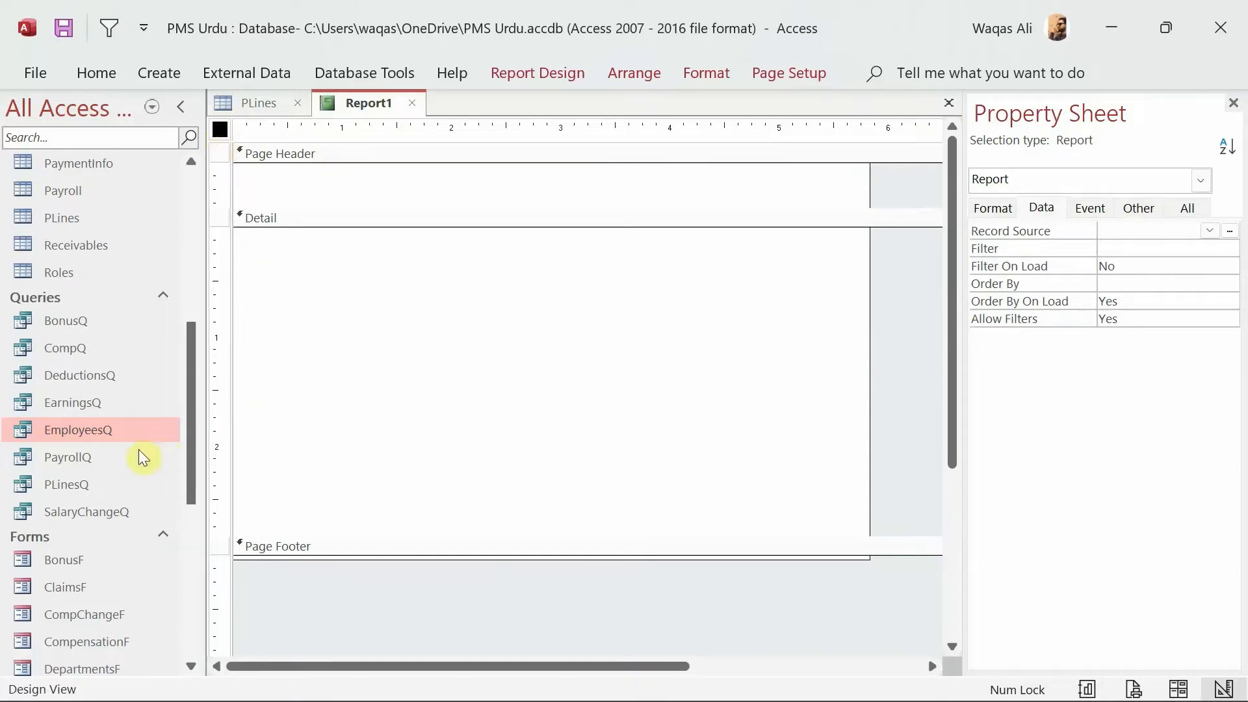
scroll(111, 450, down, 4)
scroll(111, 450, down, 1)
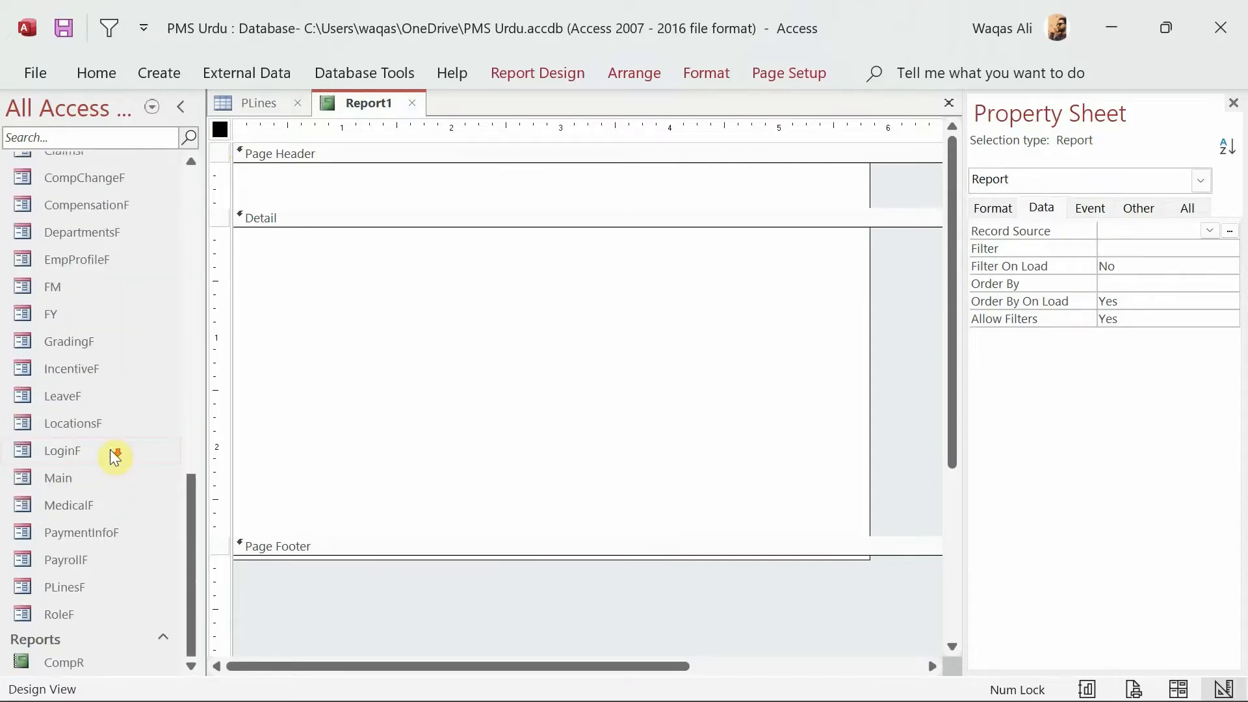
scroll(110, 450, up, 4)
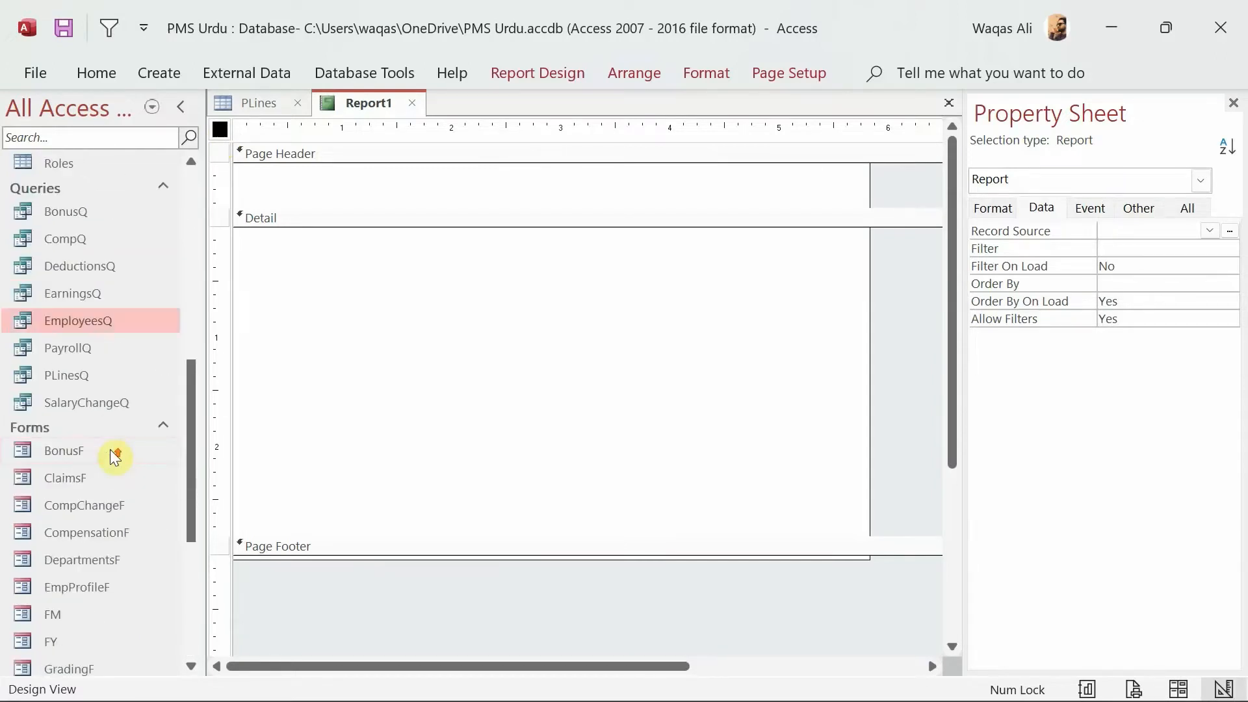
scroll(110, 449, up, 3)
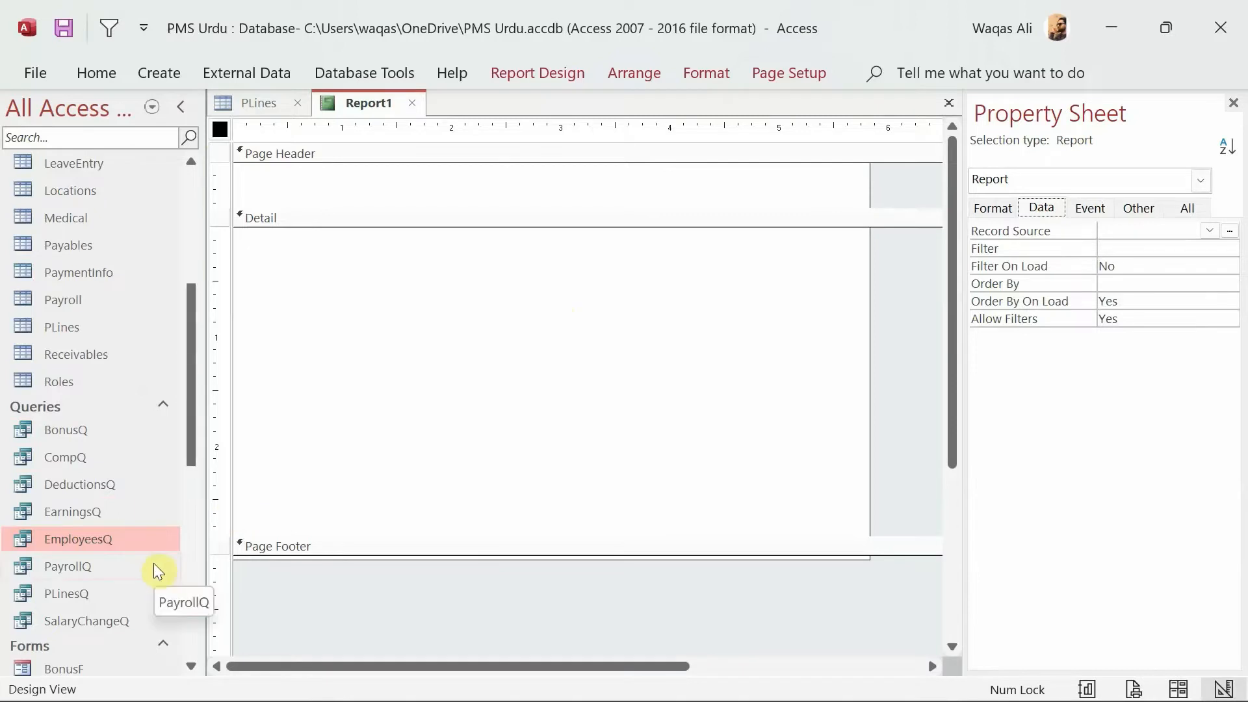
Reselect the whole report, then check the fields of the EmployeesQ query once more and close it
click(221, 132)
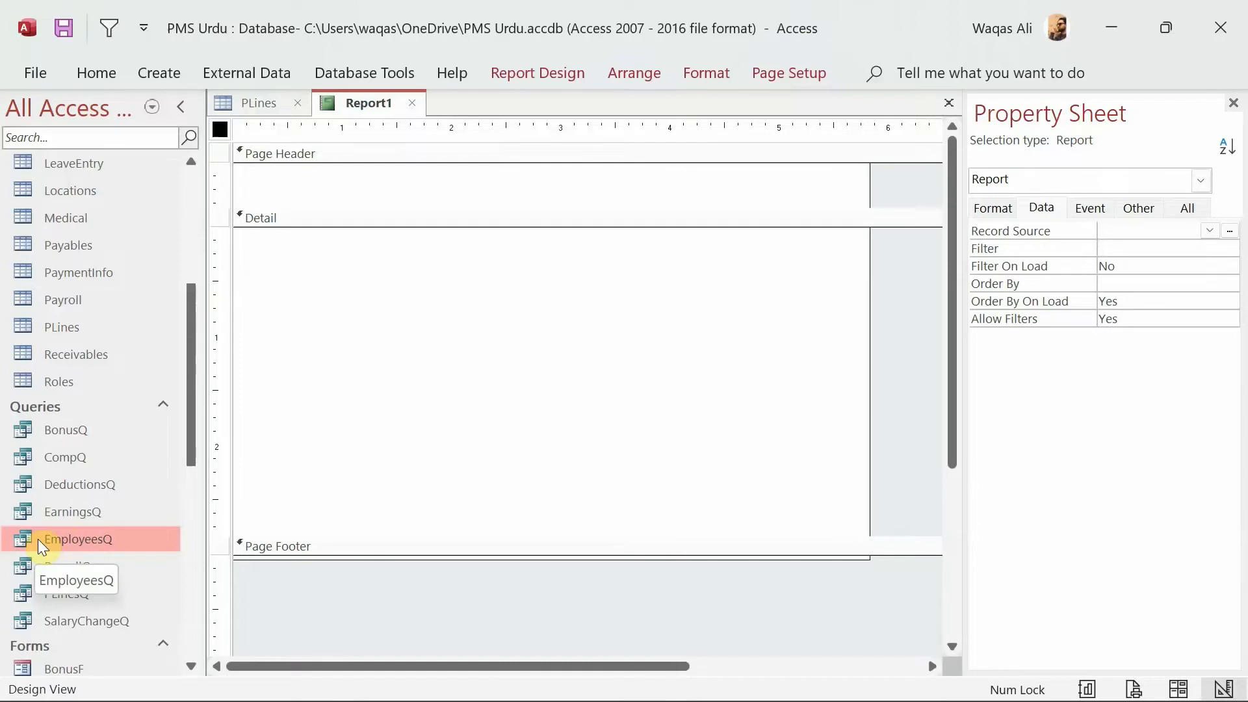
double_click(67, 538)
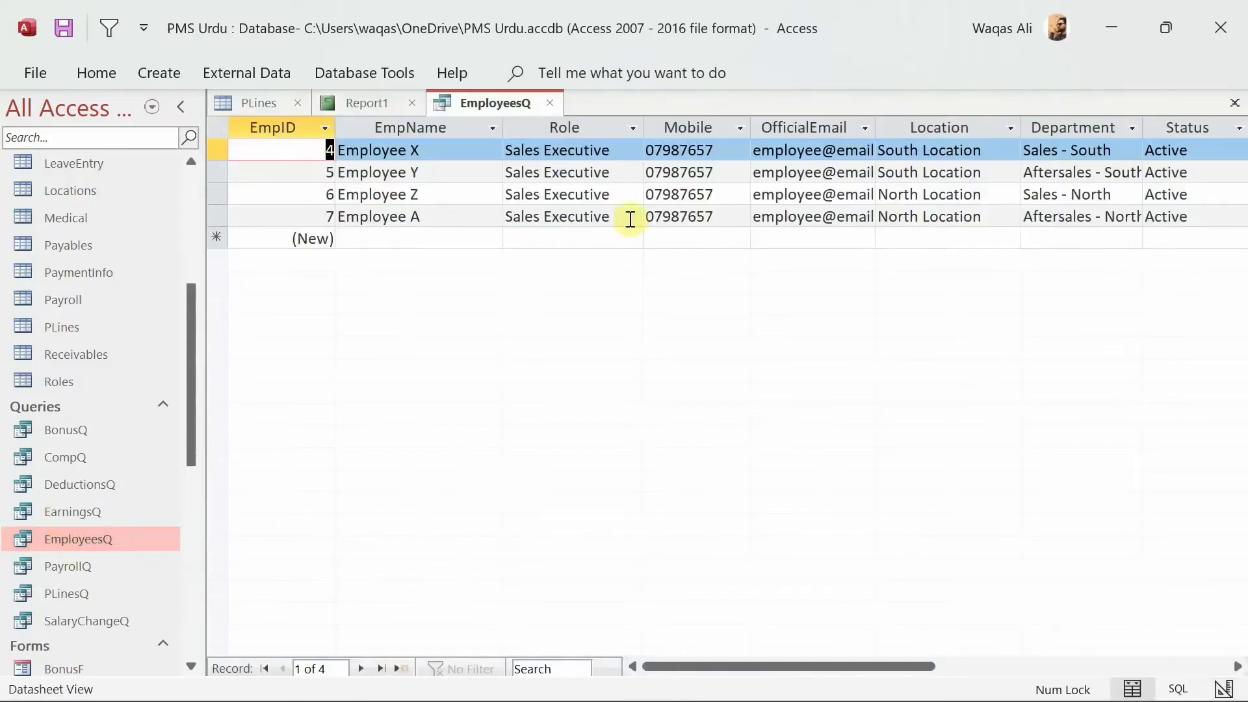
click(549, 103)
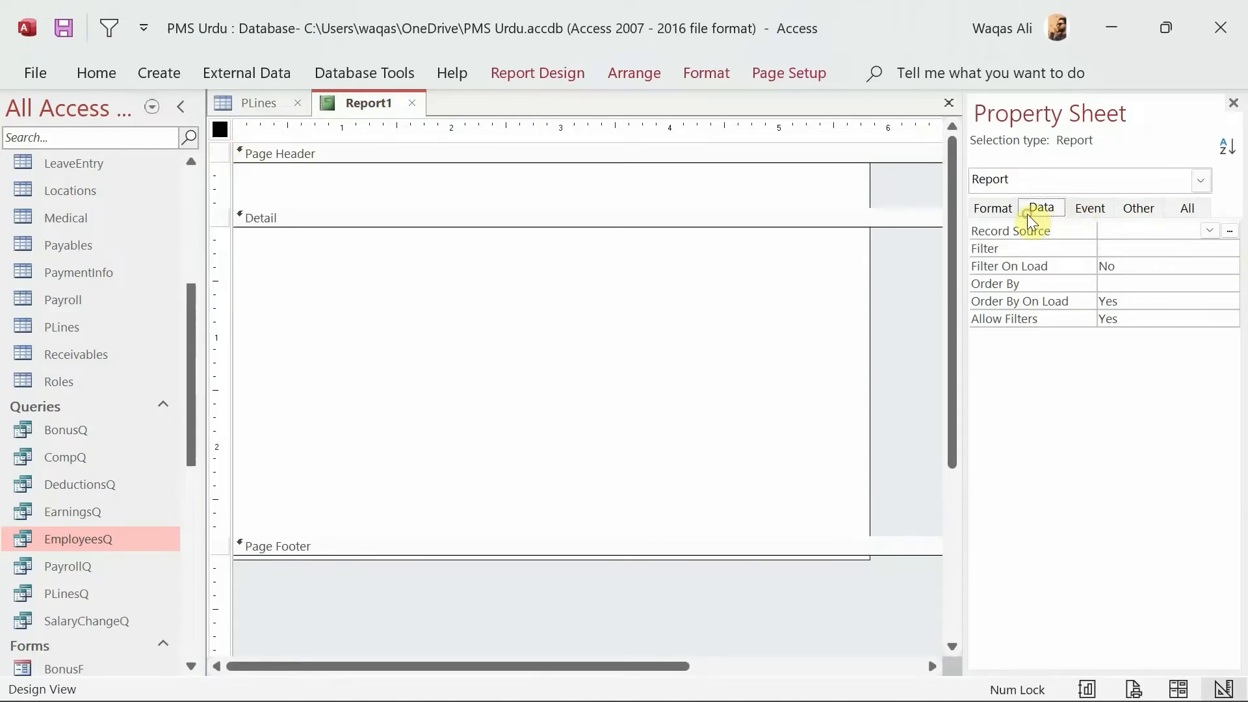
Set the report's Record Source to the EmployeesQ query
click(1203, 236)
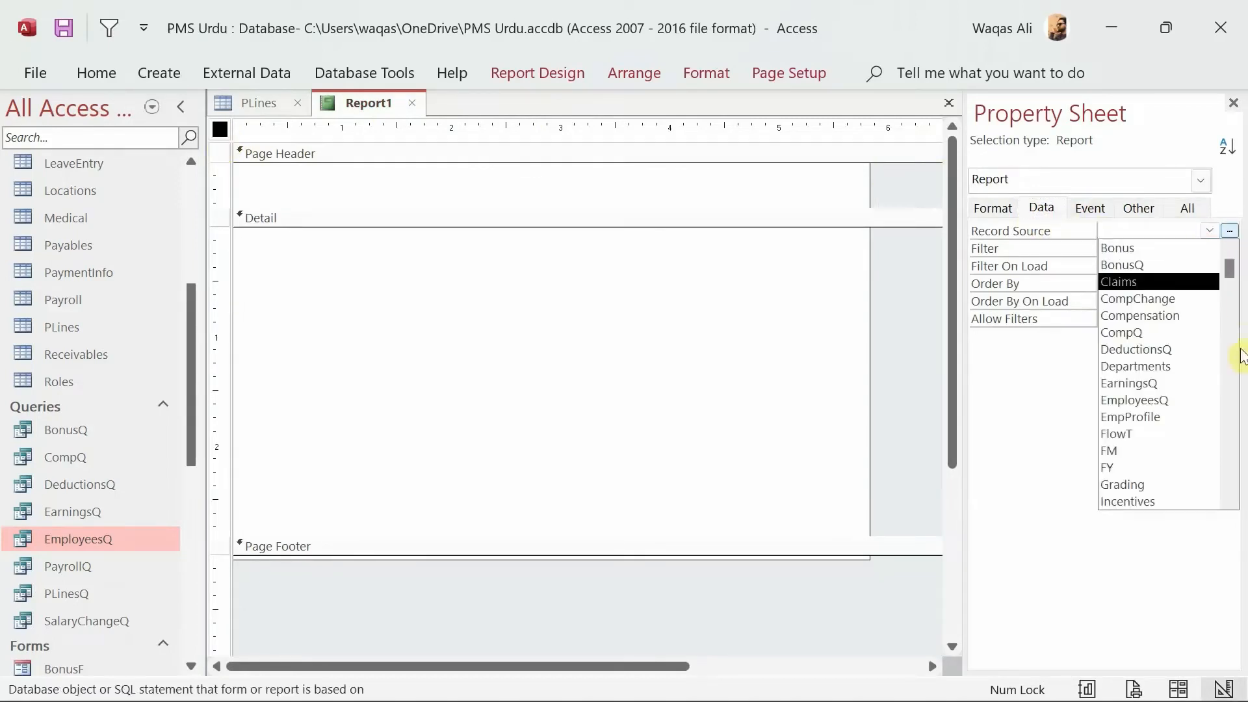
scroll(1153, 341, down, 1)
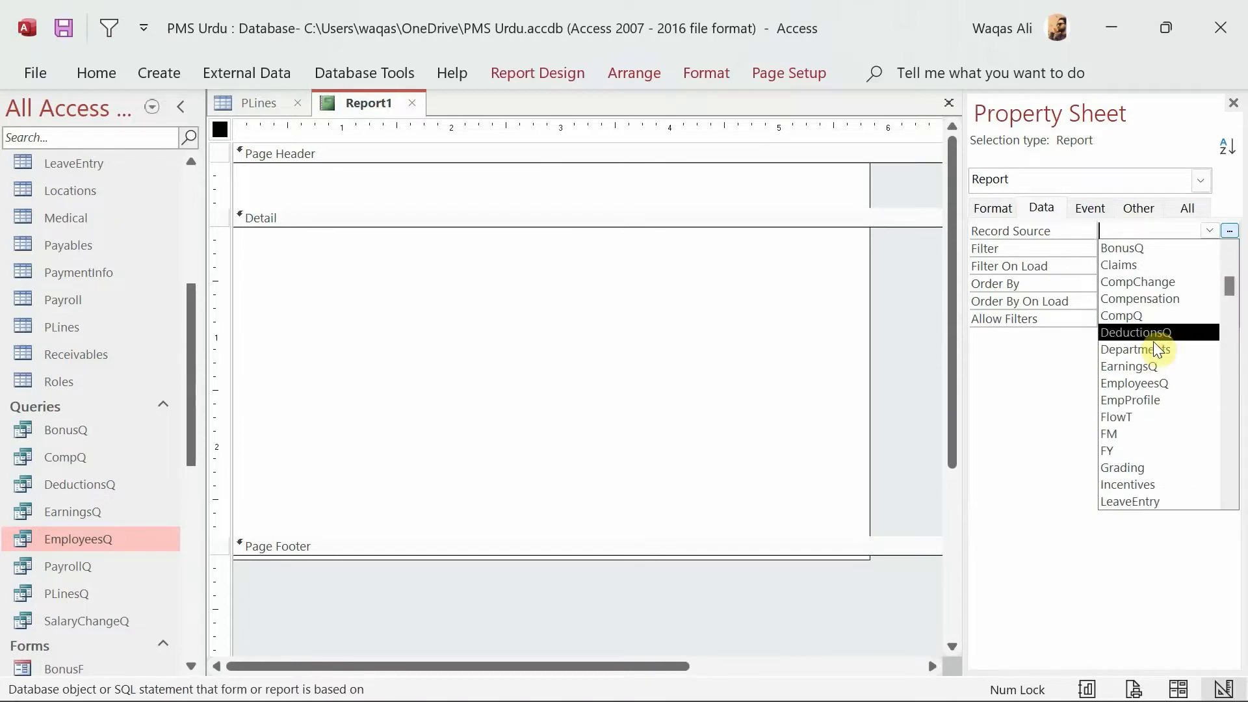
click(1164, 385)
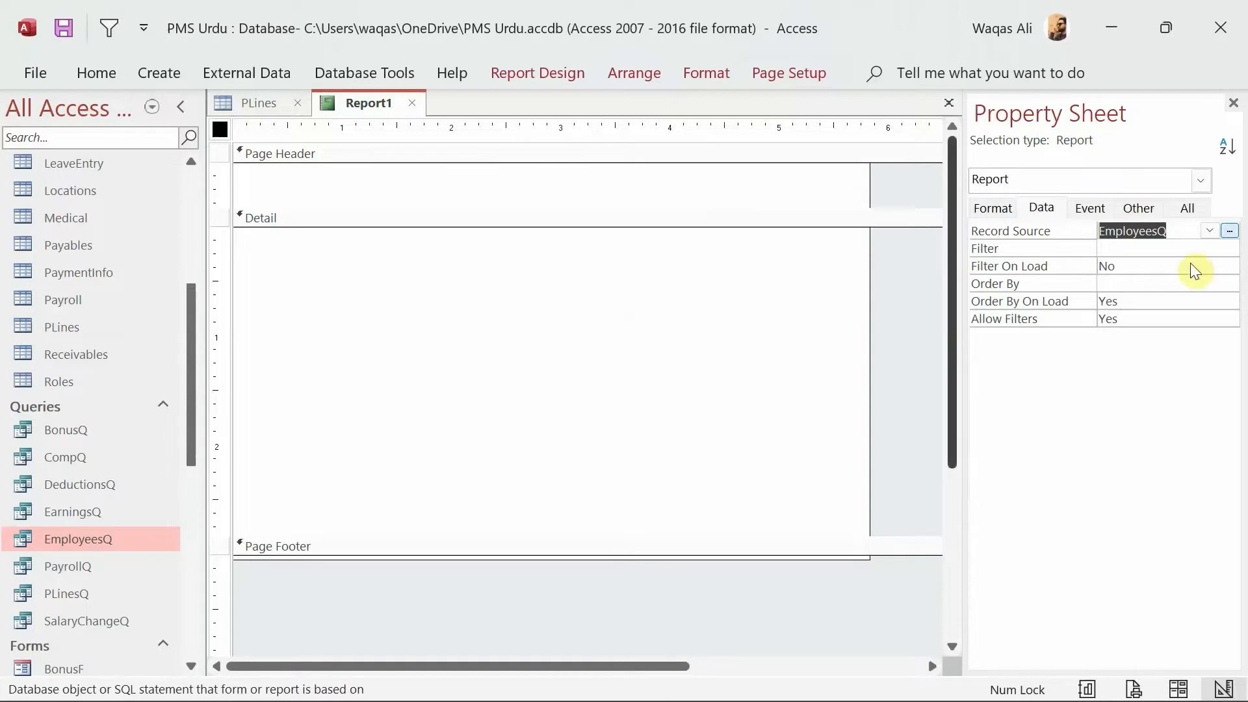
click(1164, 232)
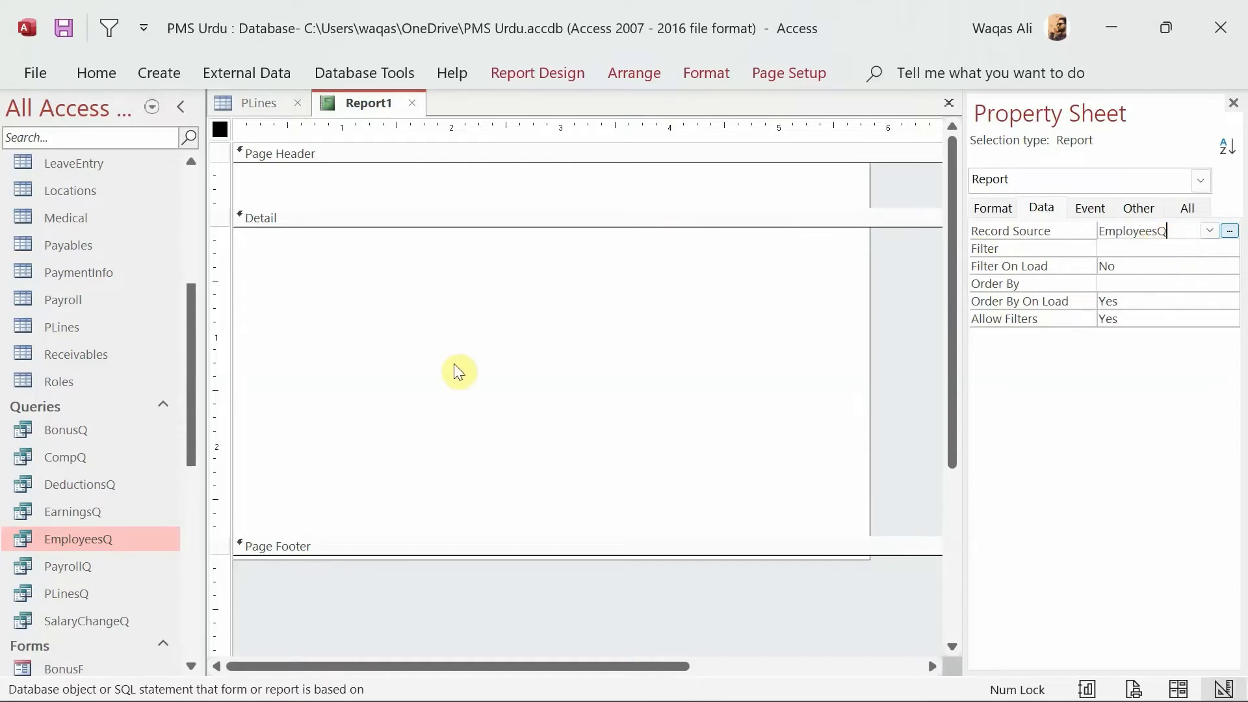
Show the list of existing fields available to the report from its record source
click(526, 85)
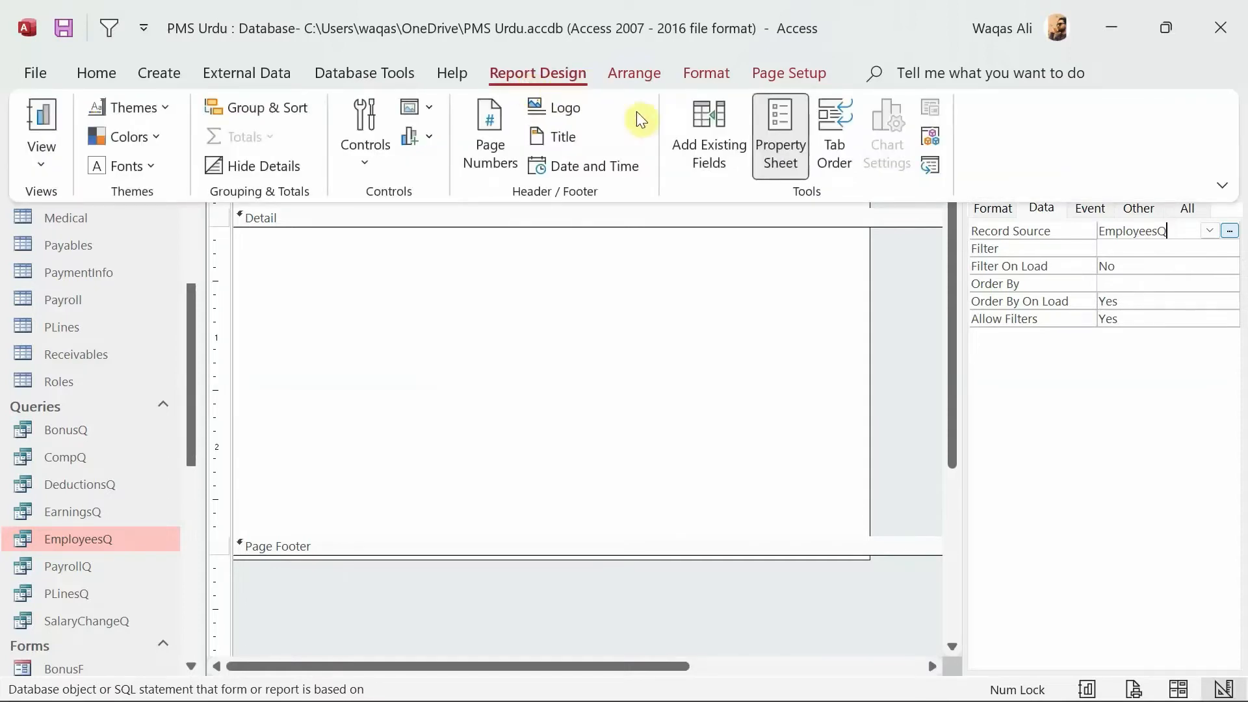
click(711, 141)
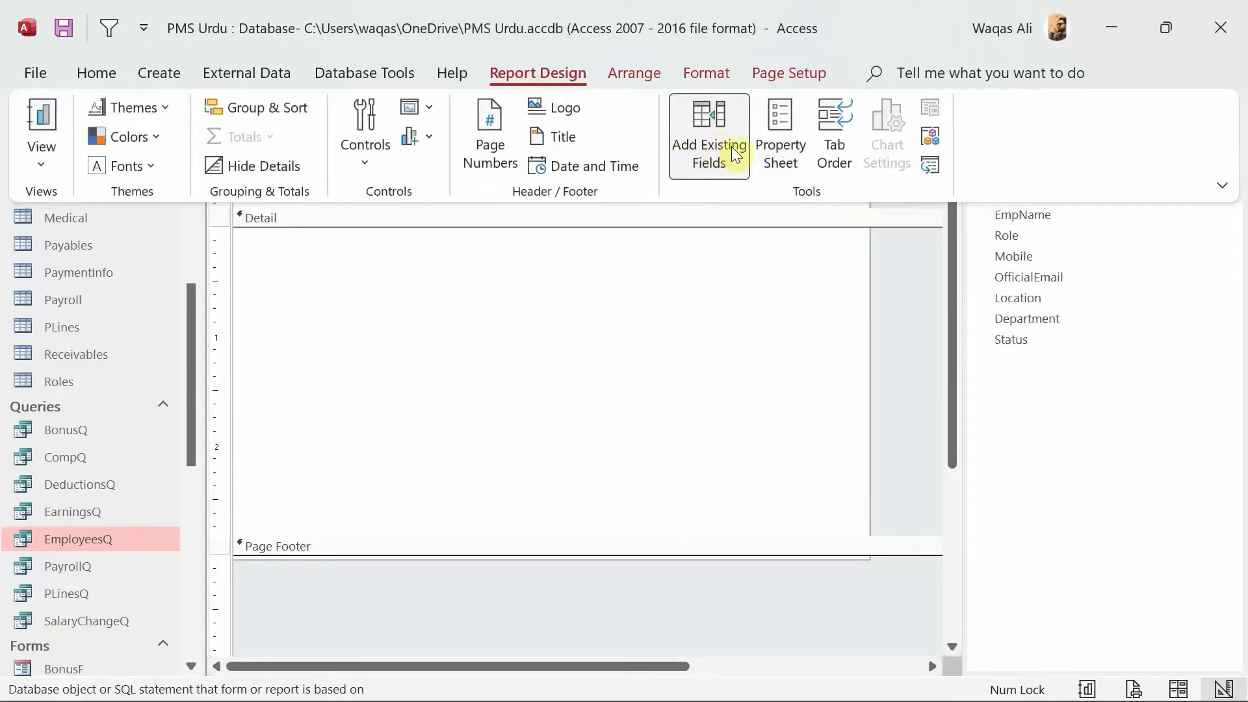
click(1075, 346)
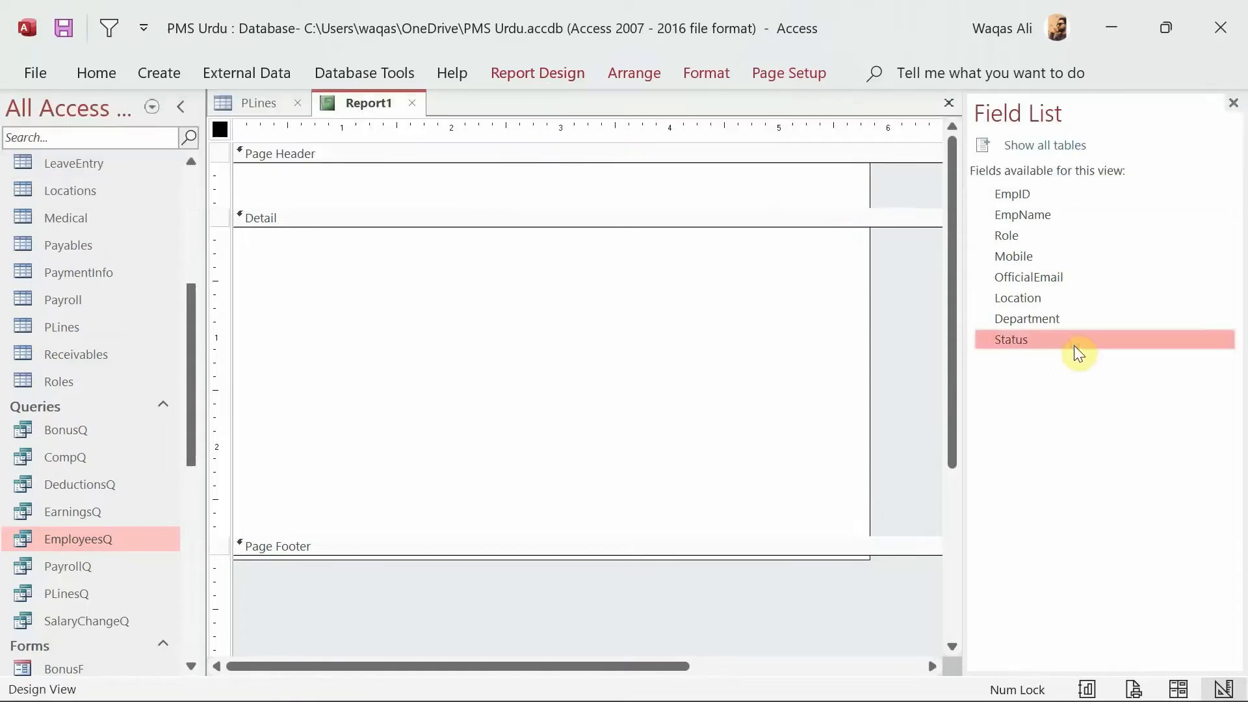
Try placing all the EmployeesQ fields in the Detail section at once, and delete them again
click(1047, 199)
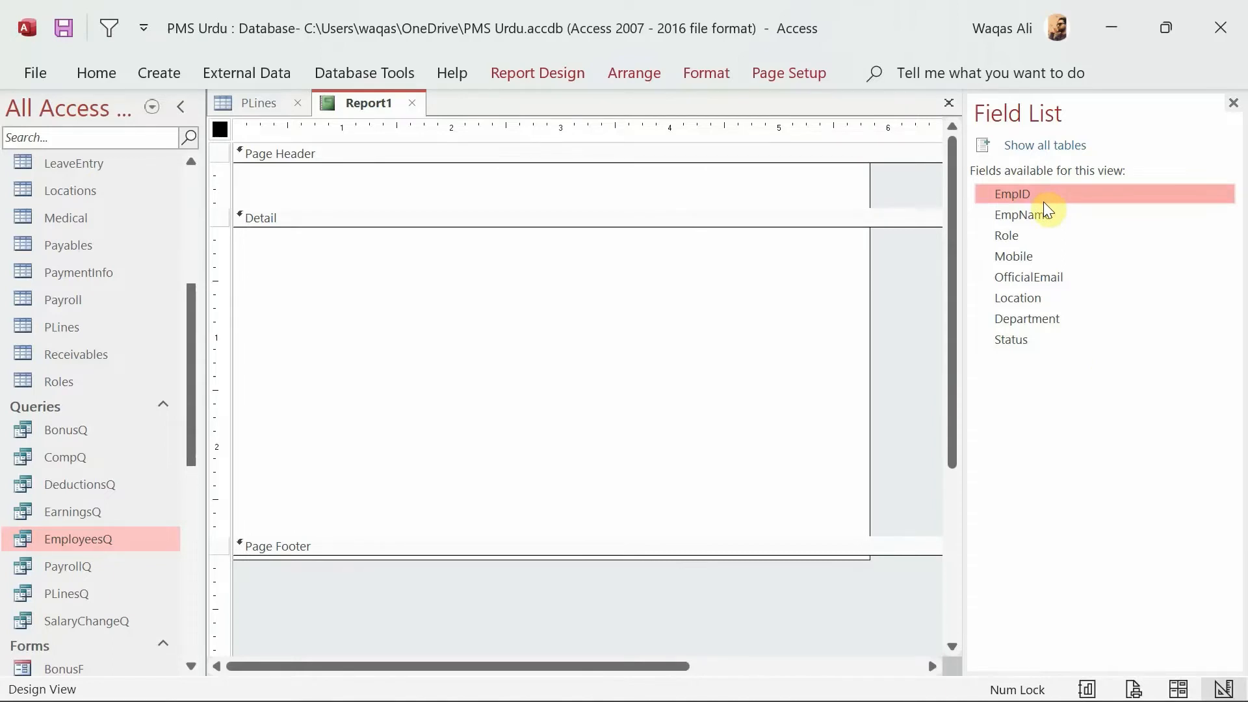
key(ctrl+a)
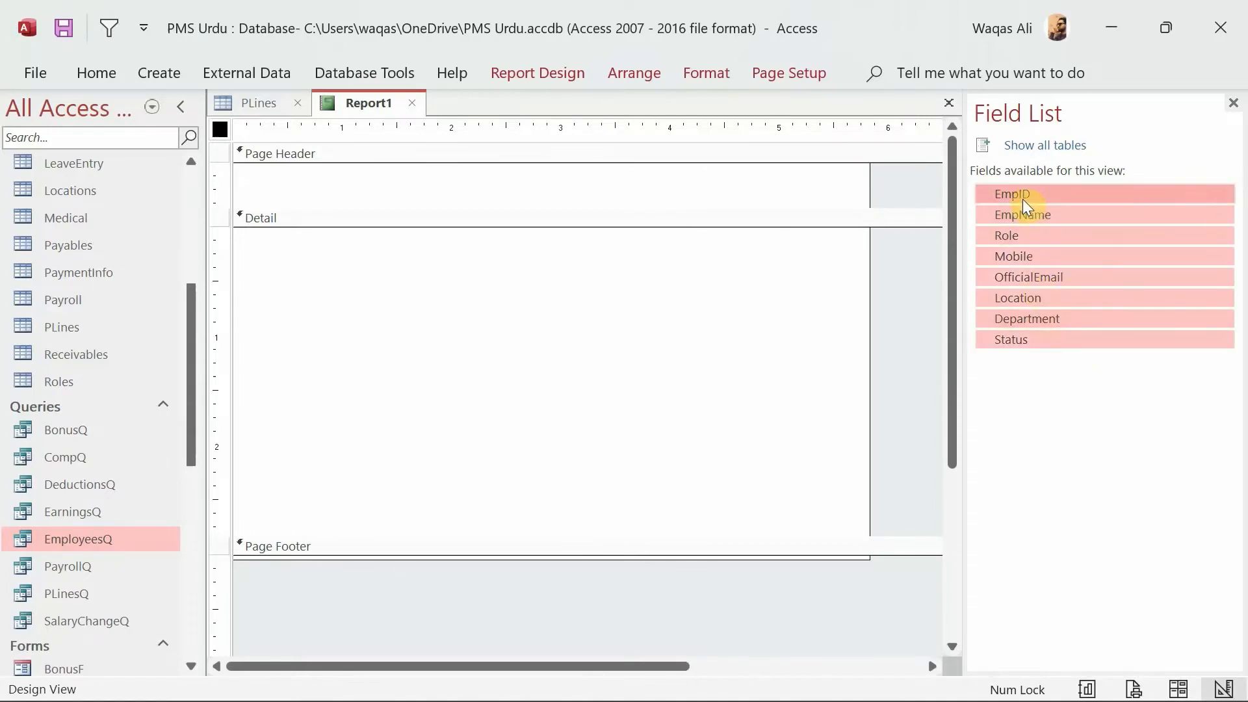
drag(1017, 198, 468, 281)
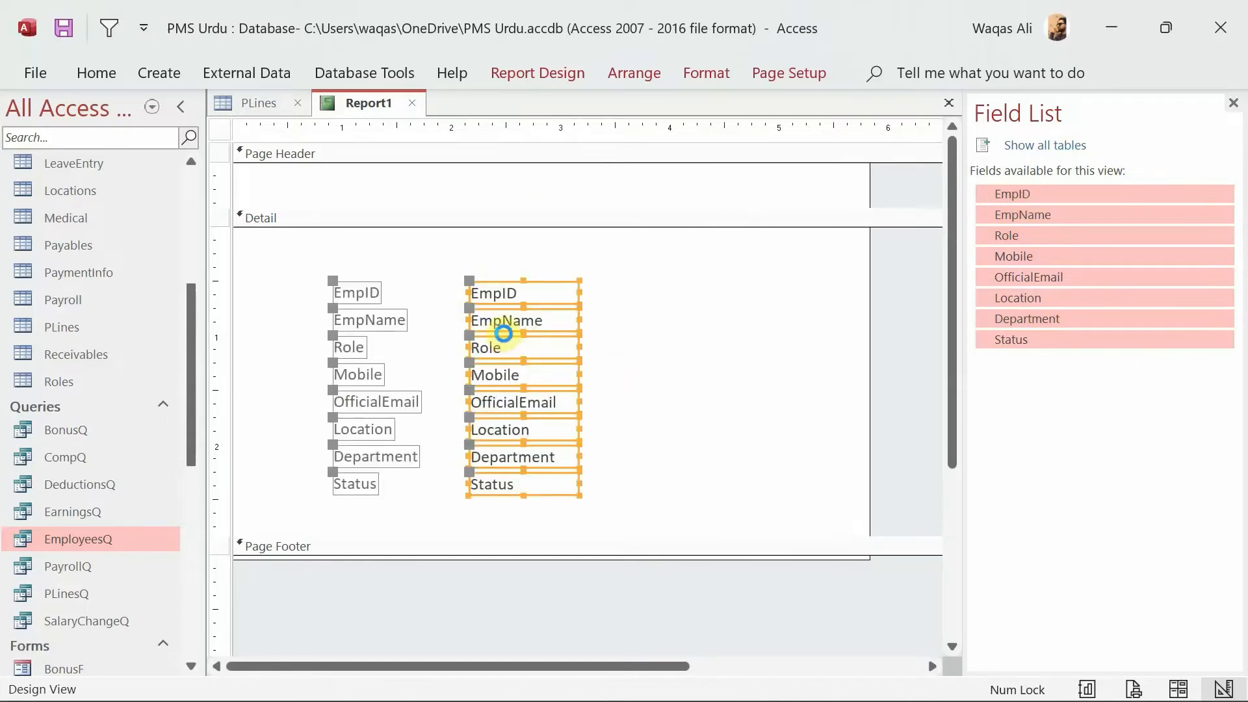
key(Delete)
Try placing the EmpID, EmpName, Role and Mobile fields one by one in the Detail section, and delete them all
click(1080, 302)
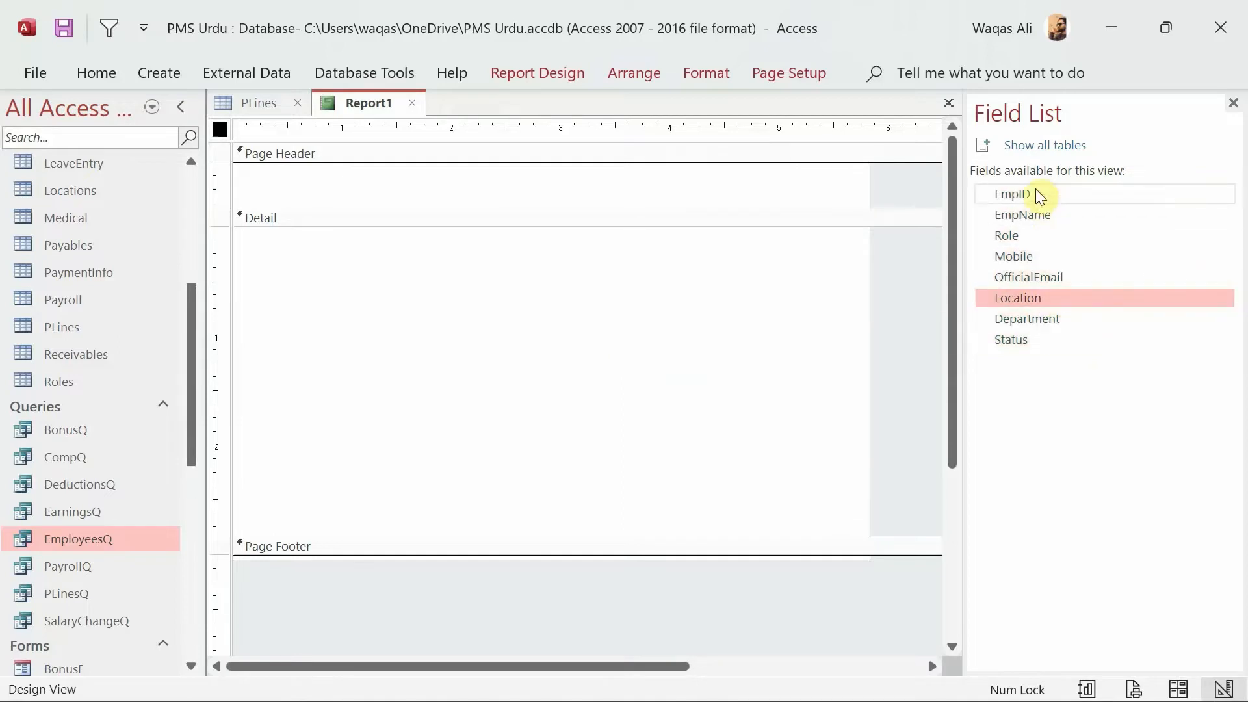
drag(1035, 192, 563, 296)
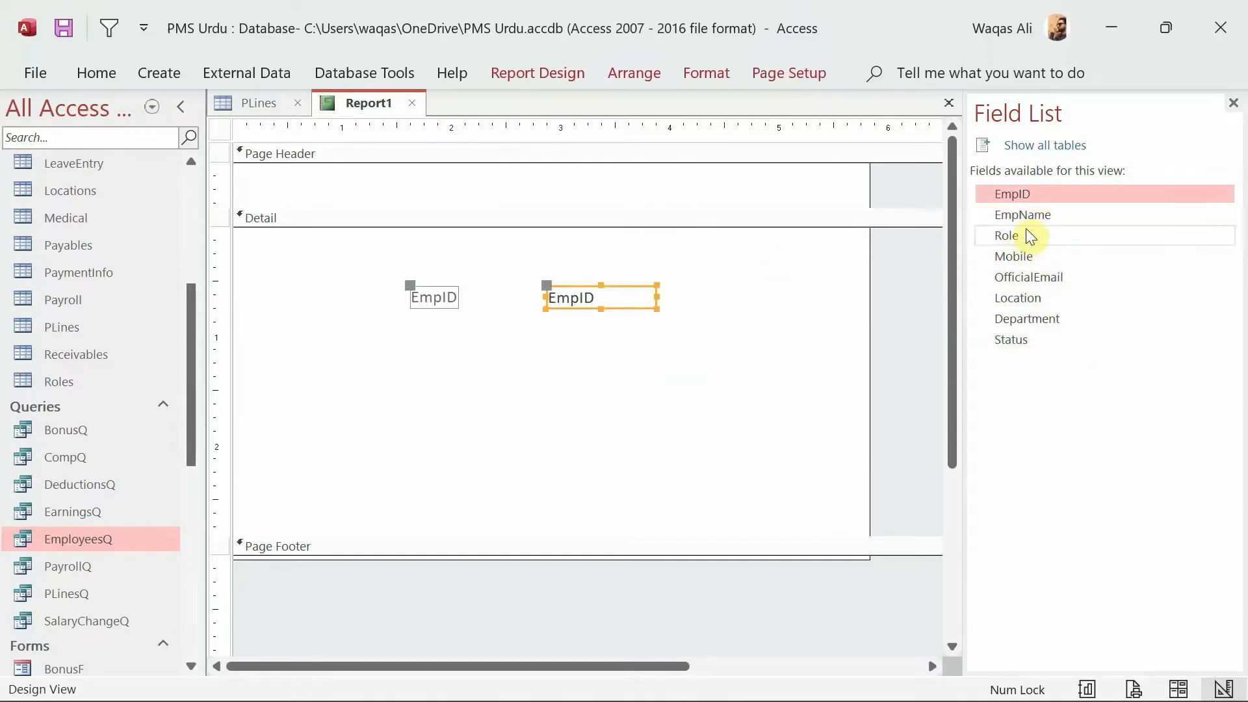
drag(983, 218, 496, 364)
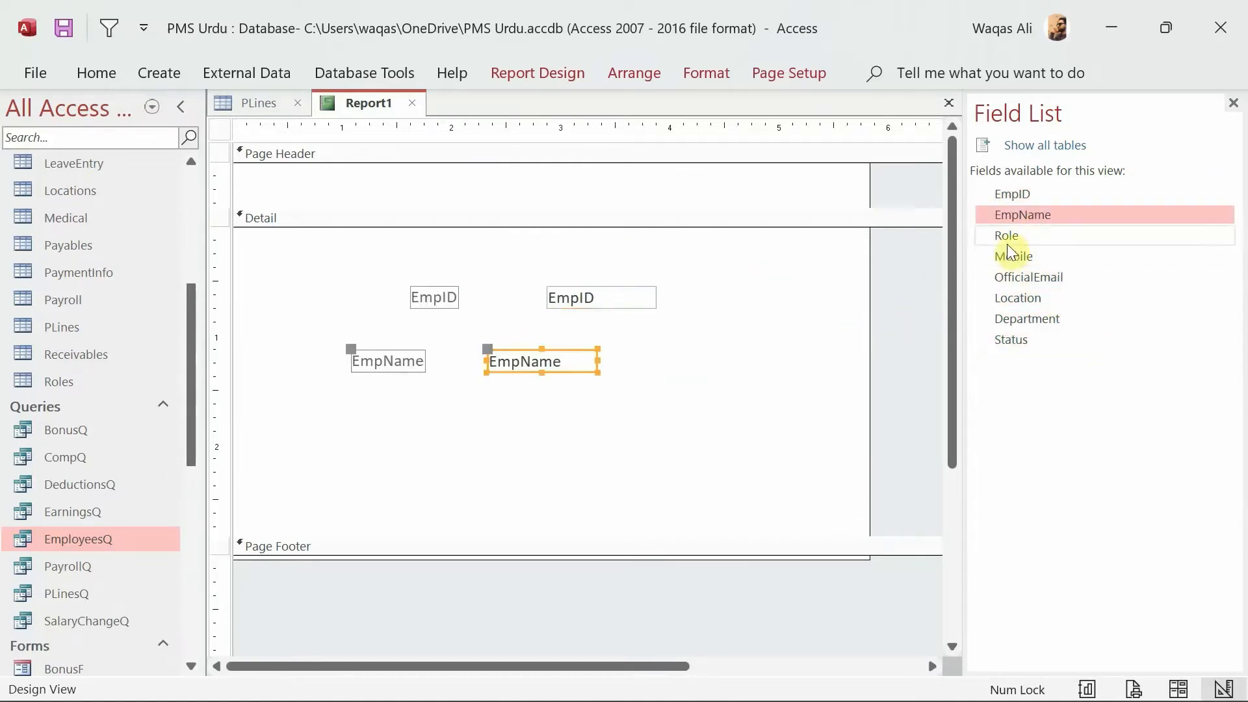
drag(1008, 239, 489, 406)
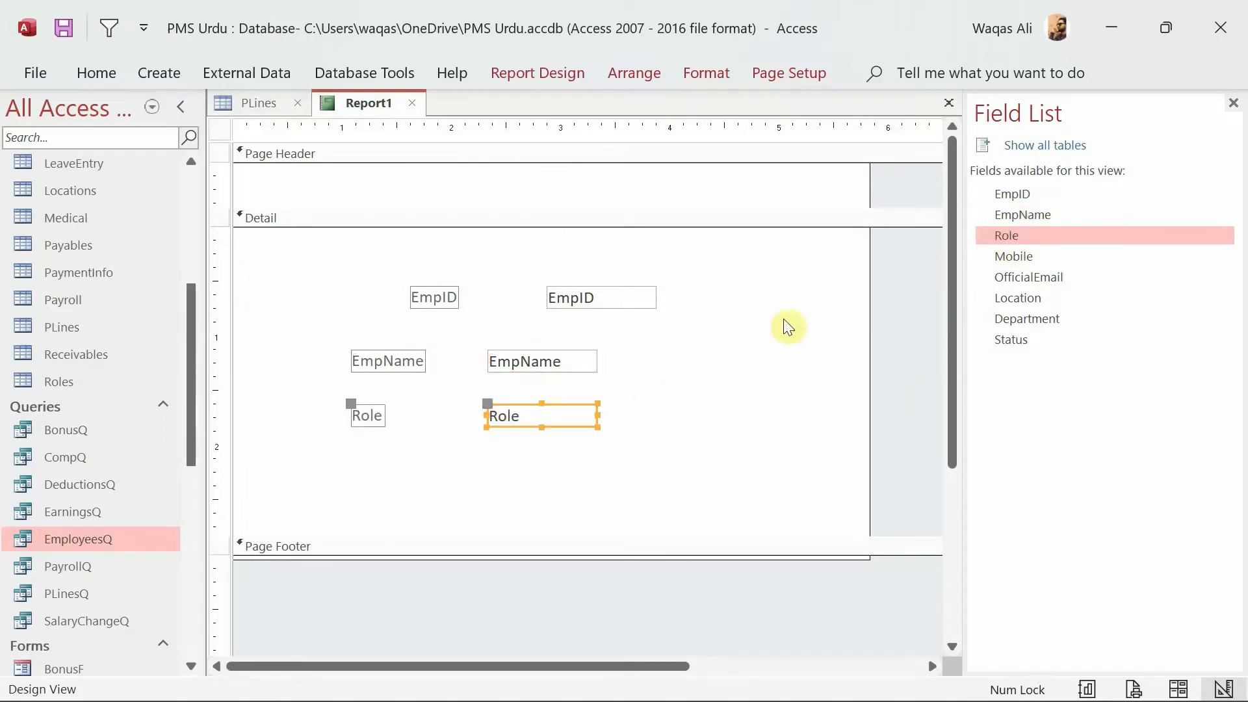
click(1029, 258)
drag(1027, 255, 616, 465)
drag(759, 464, 297, 236)
key(Delete)
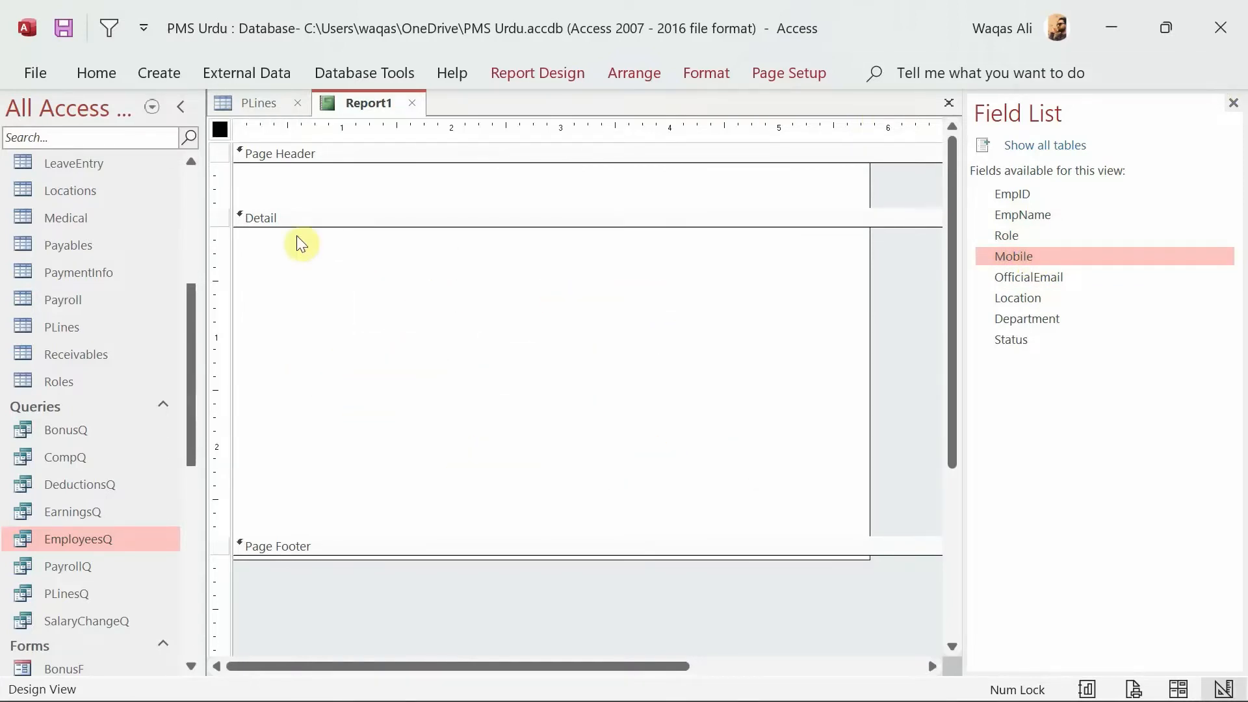
Add all the EmployeesQ fields, from EmpID to Status, with their labels to the Detail section together
click(1010, 258)
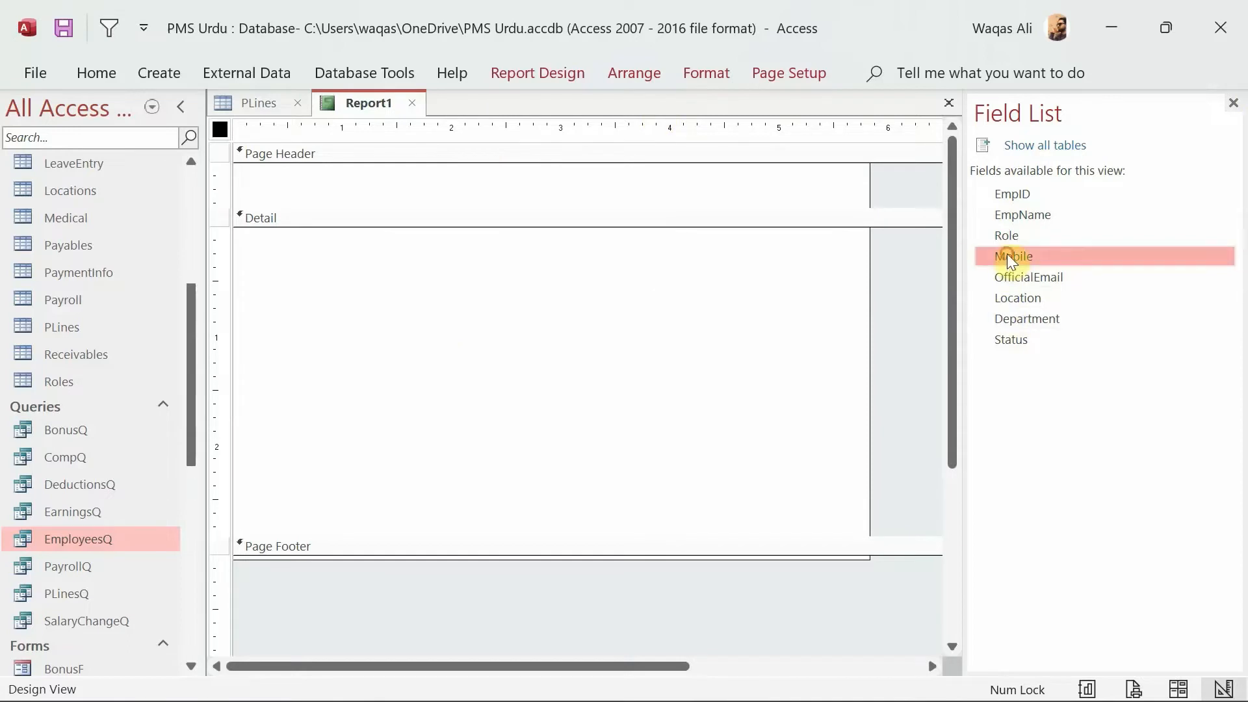
key(ctrl+a)
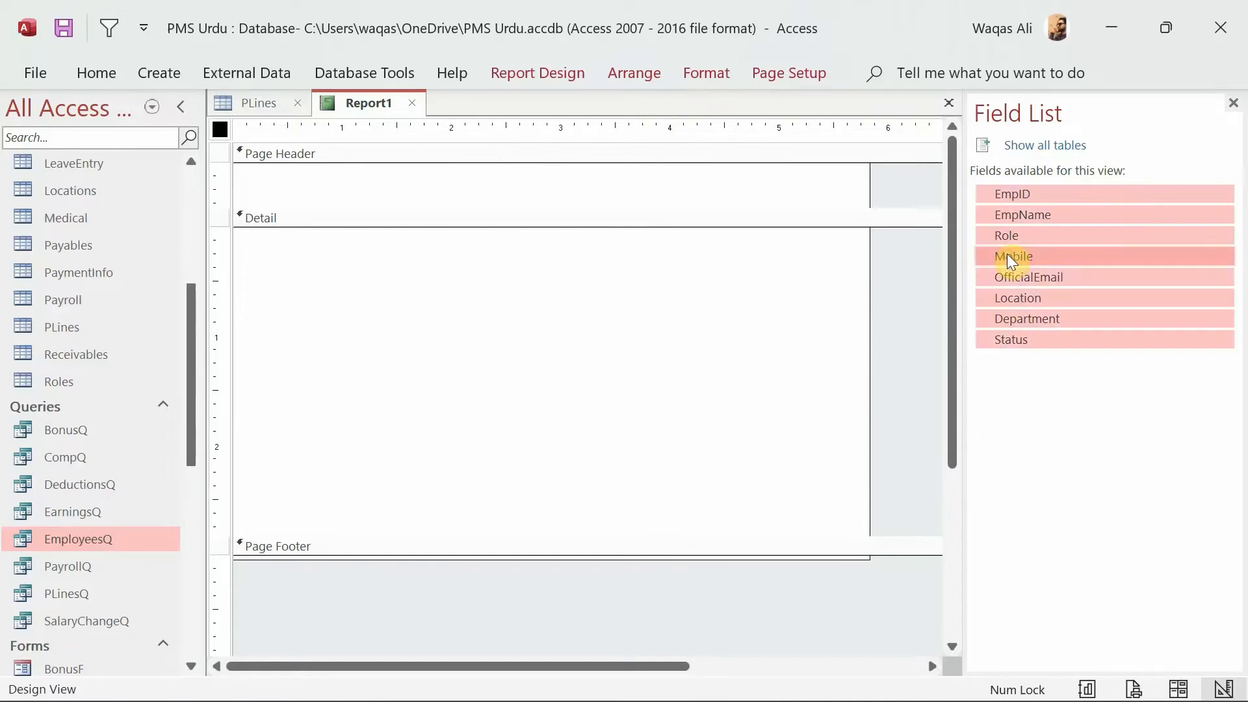
drag(1004, 193, 460, 256)
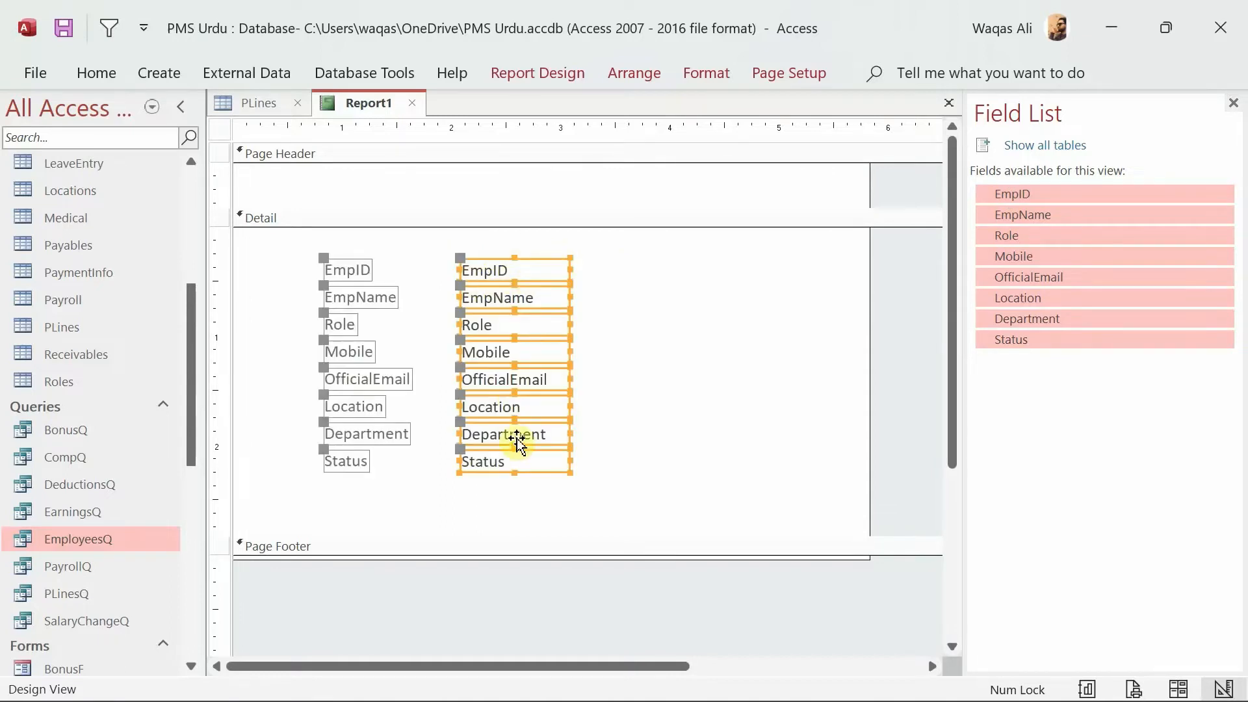
Move the fields and labels towards the Detail section's upper-left corner and shorten the section to just below the Status field
click(507, 325)
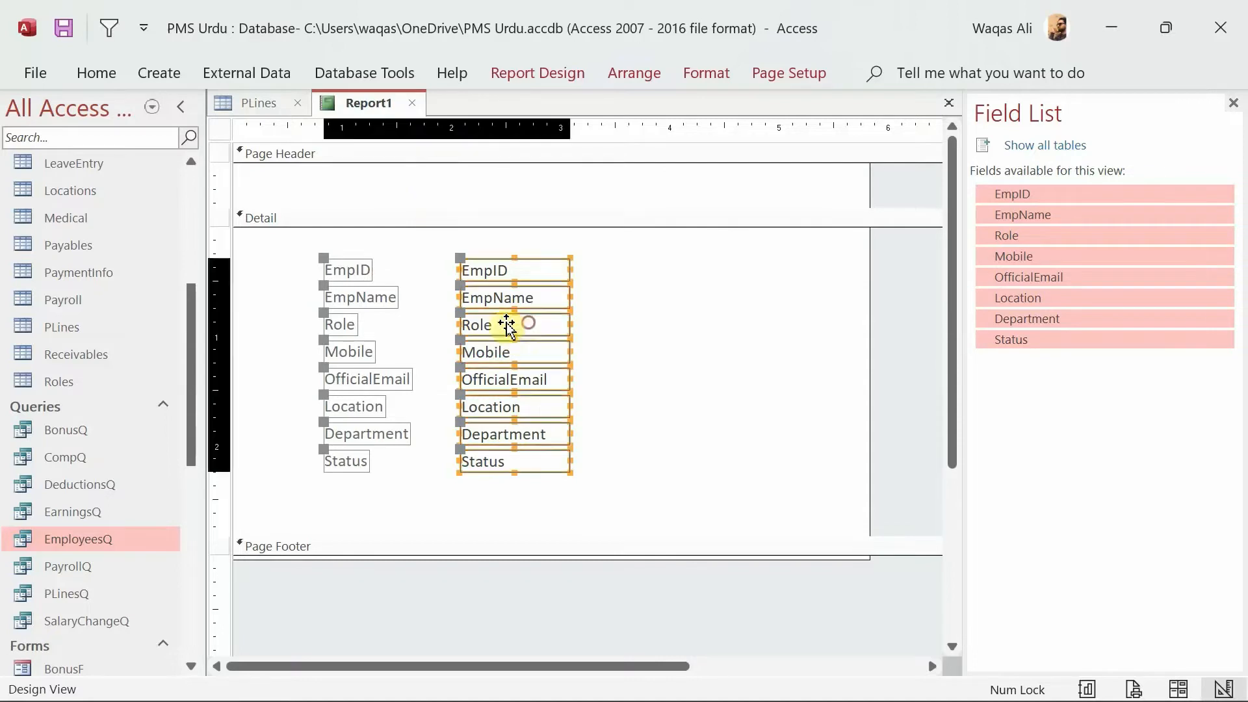
drag(507, 325, 444, 307)
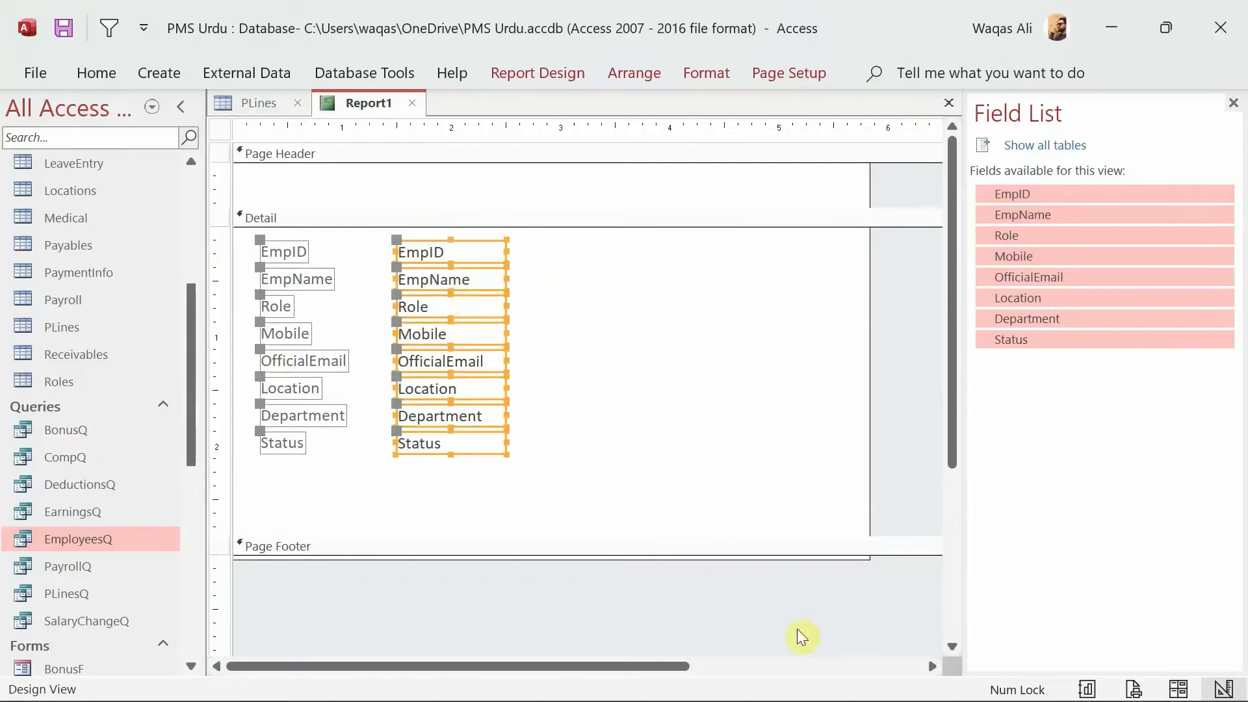
drag(715, 541, 719, 476)
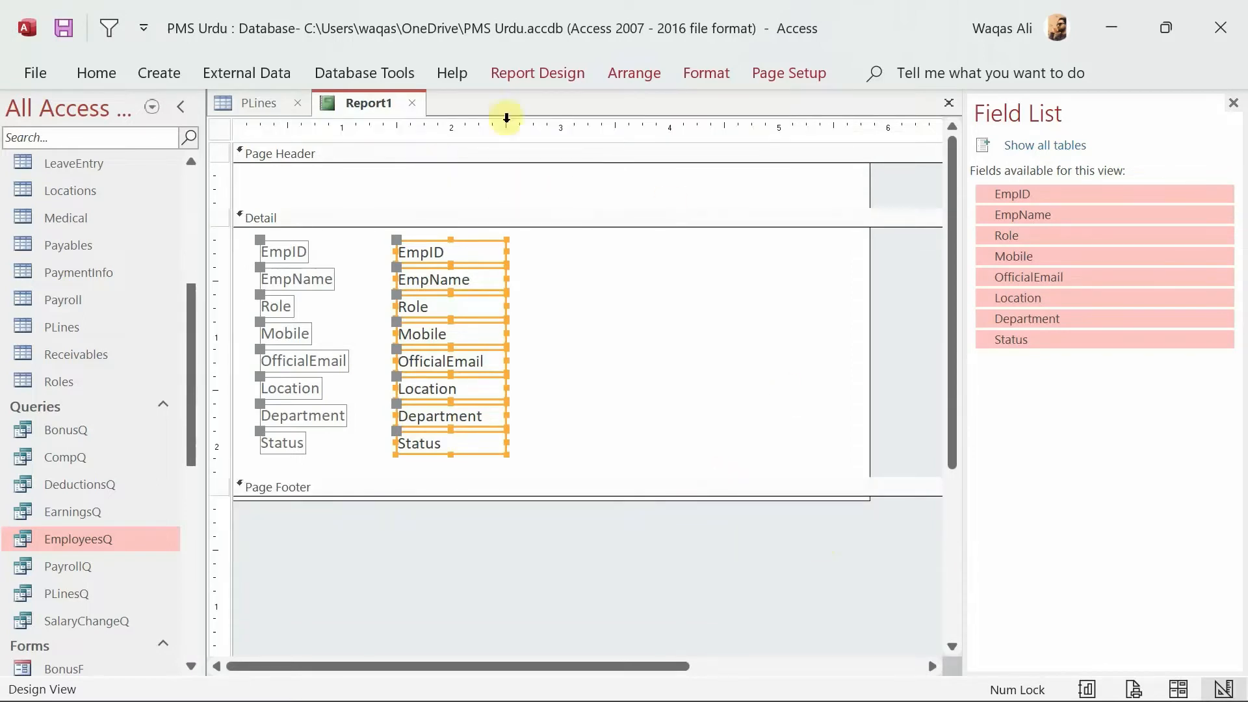
scroll(130, 455, down, 4)
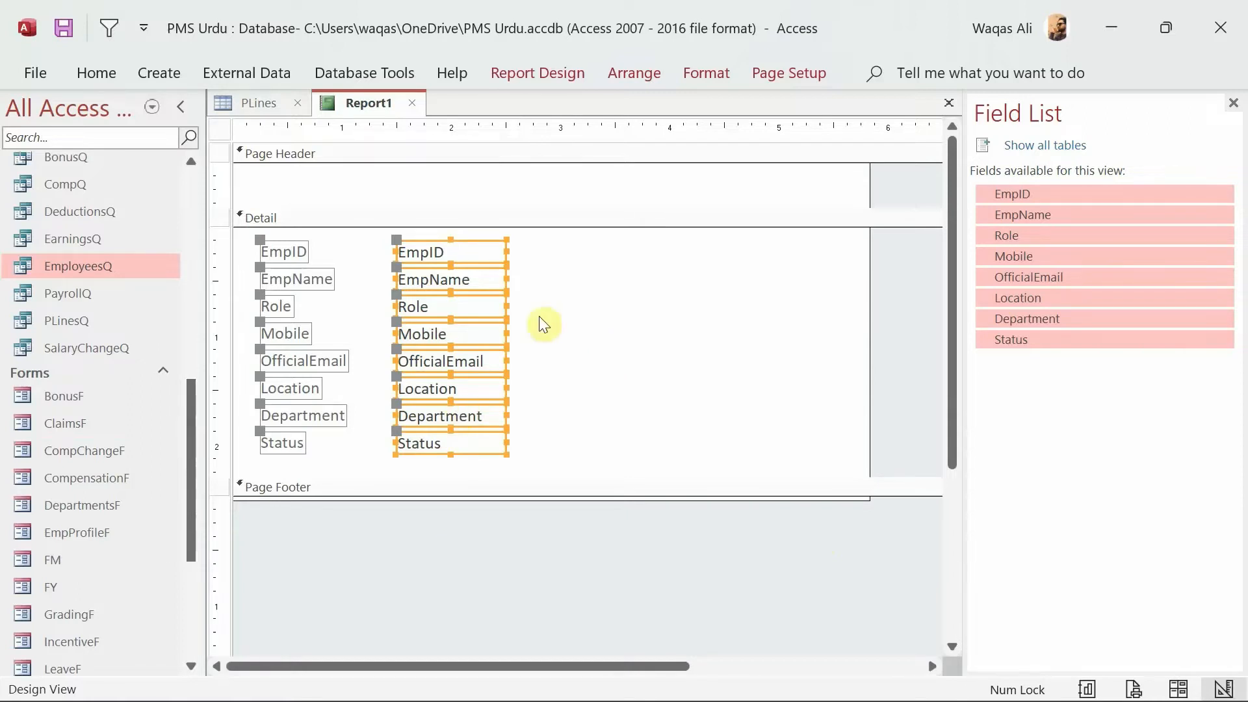
right_click(364, 104)
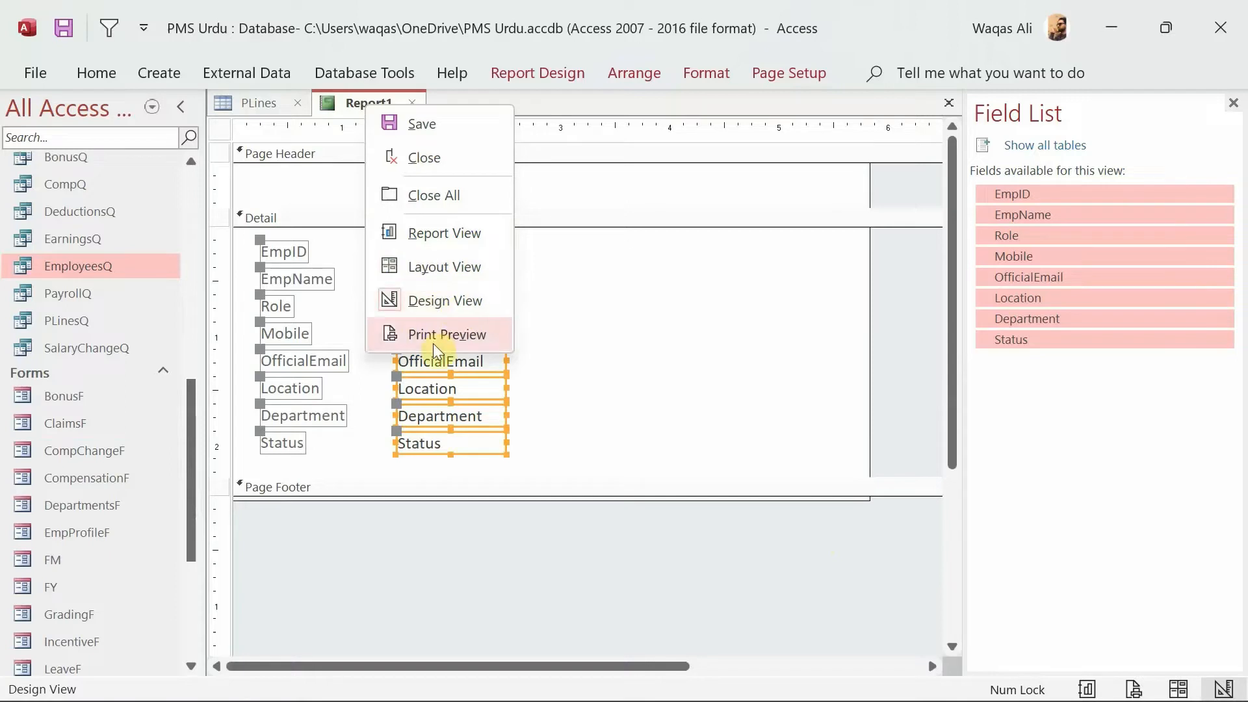
click(668, 356)
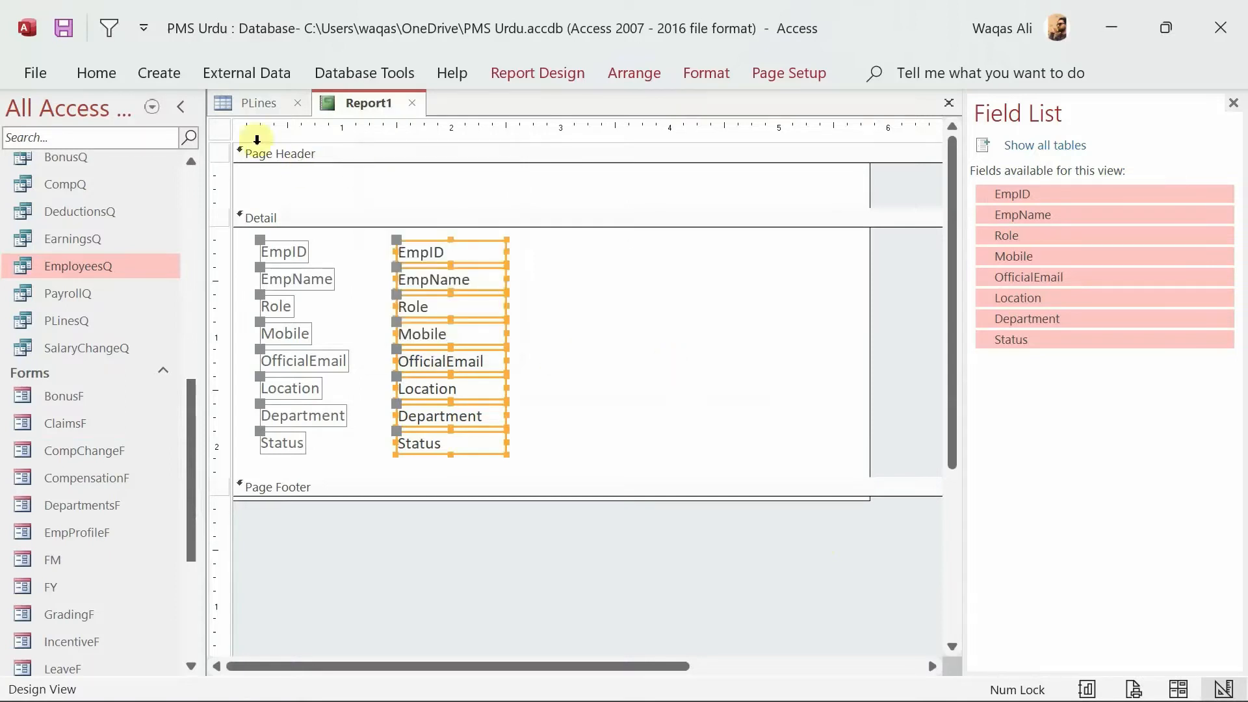
click(222, 131)
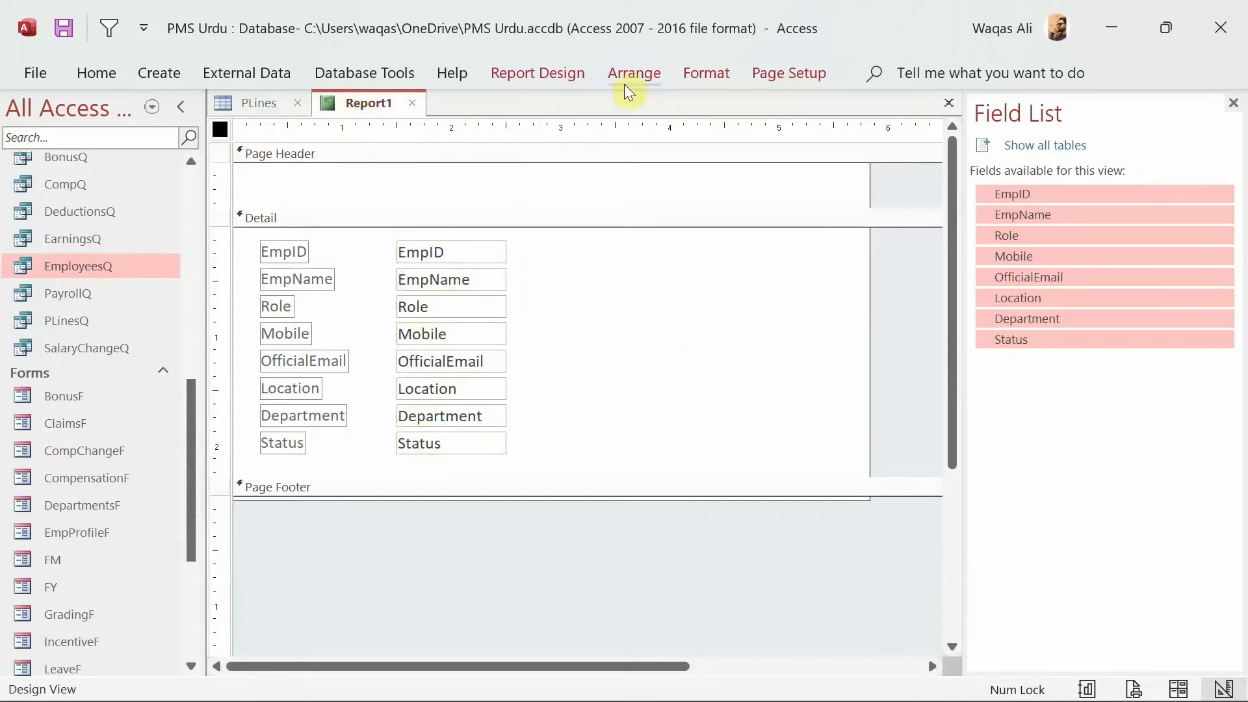
click(701, 70)
Switch the report from Design View to Report View
click(519, 70)
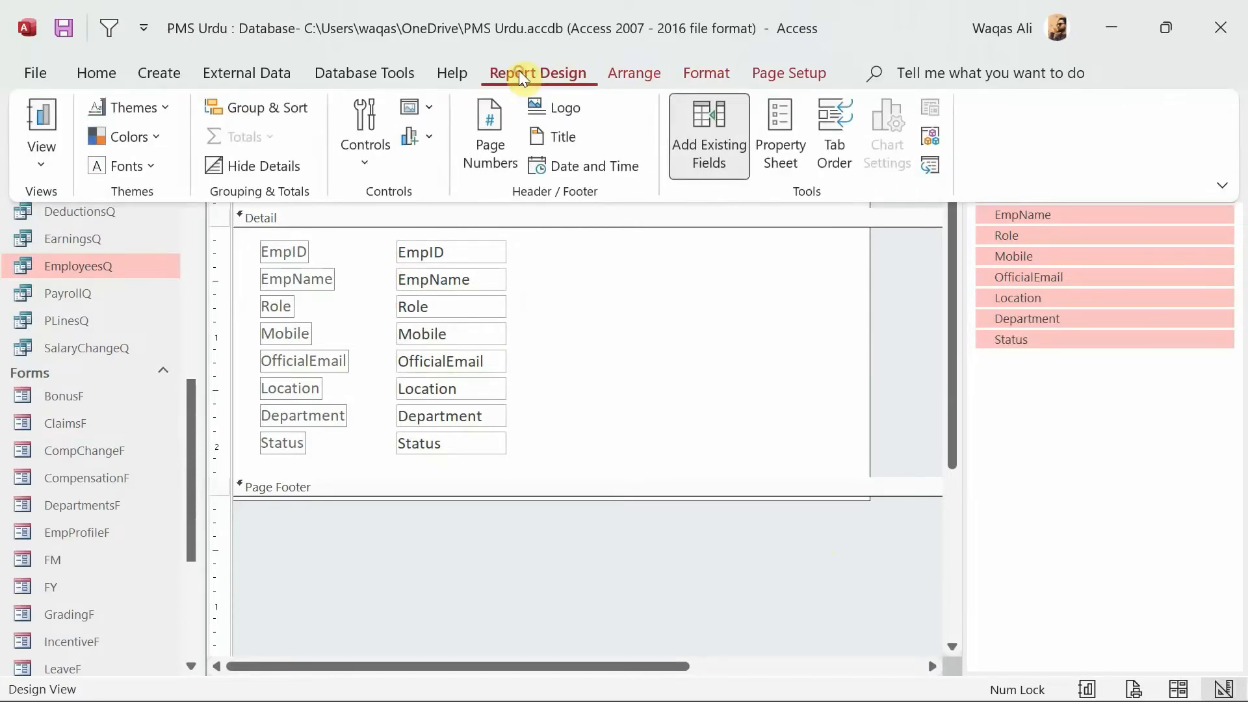
click(43, 159)
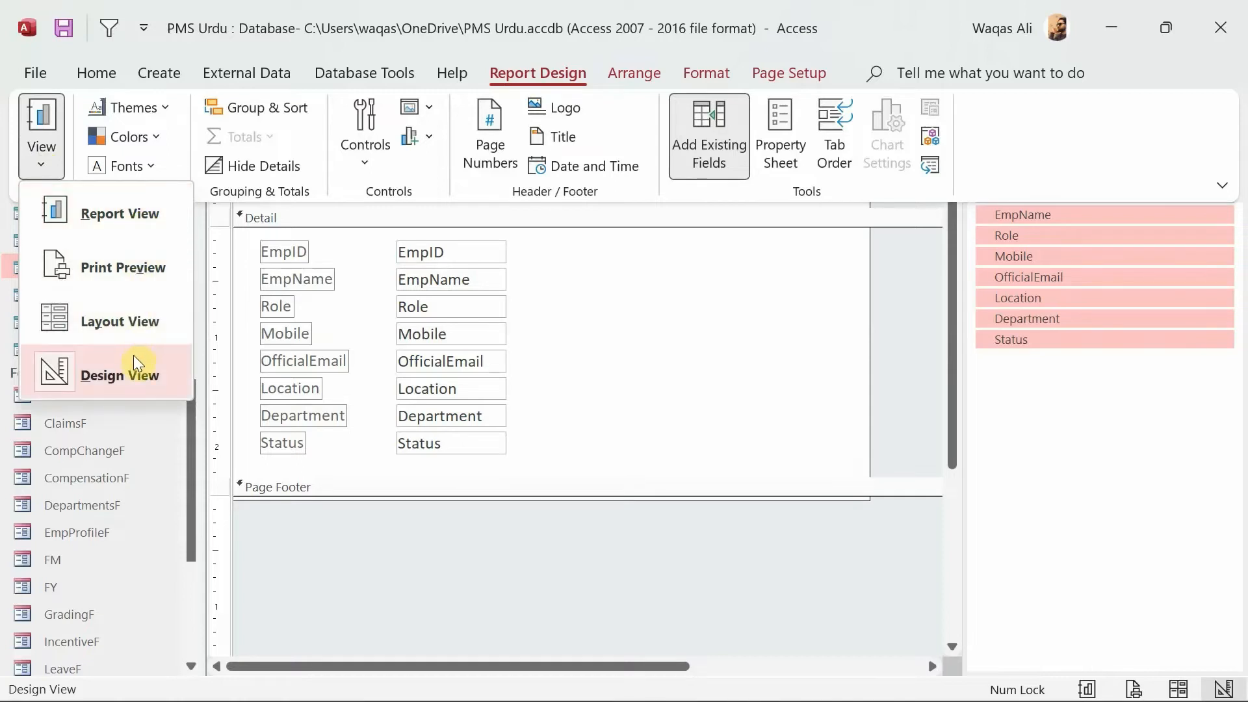
click(126, 232)
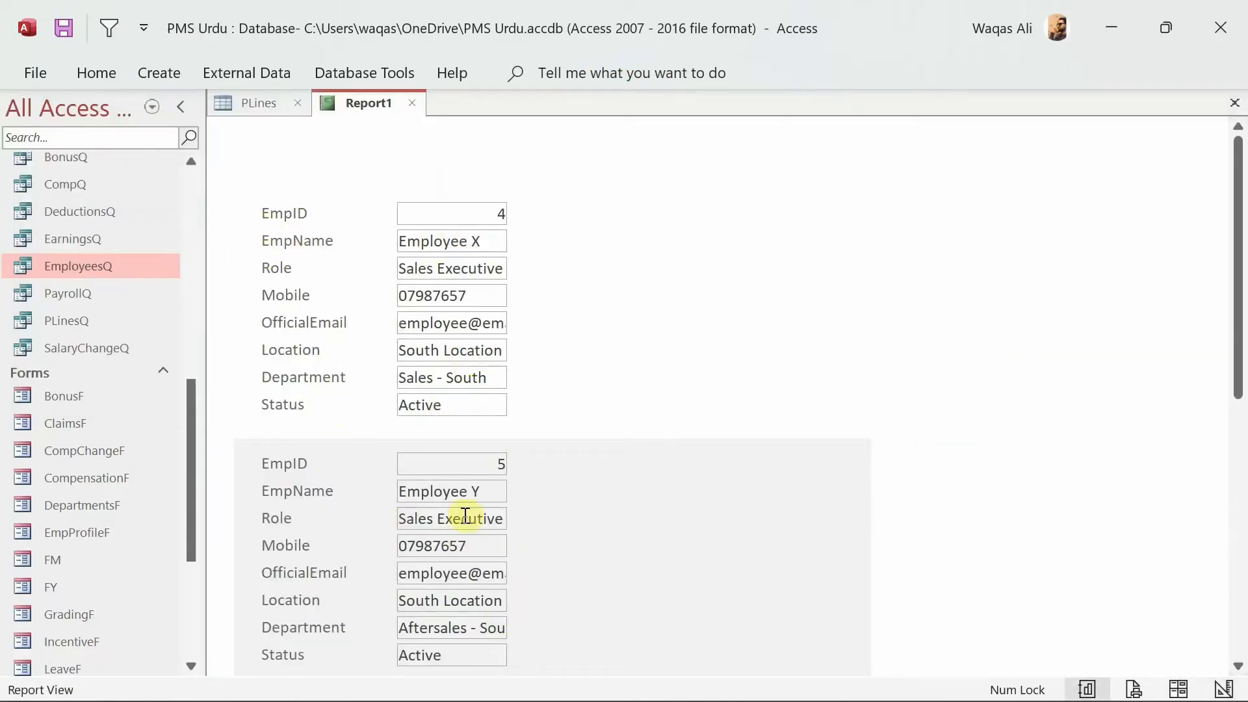
Look through the employee records in the report down to the last one and return to the first
scroll(463, 515, down, 1)
scroll(463, 515, down, 1)
scroll(462, 515, down, 1)
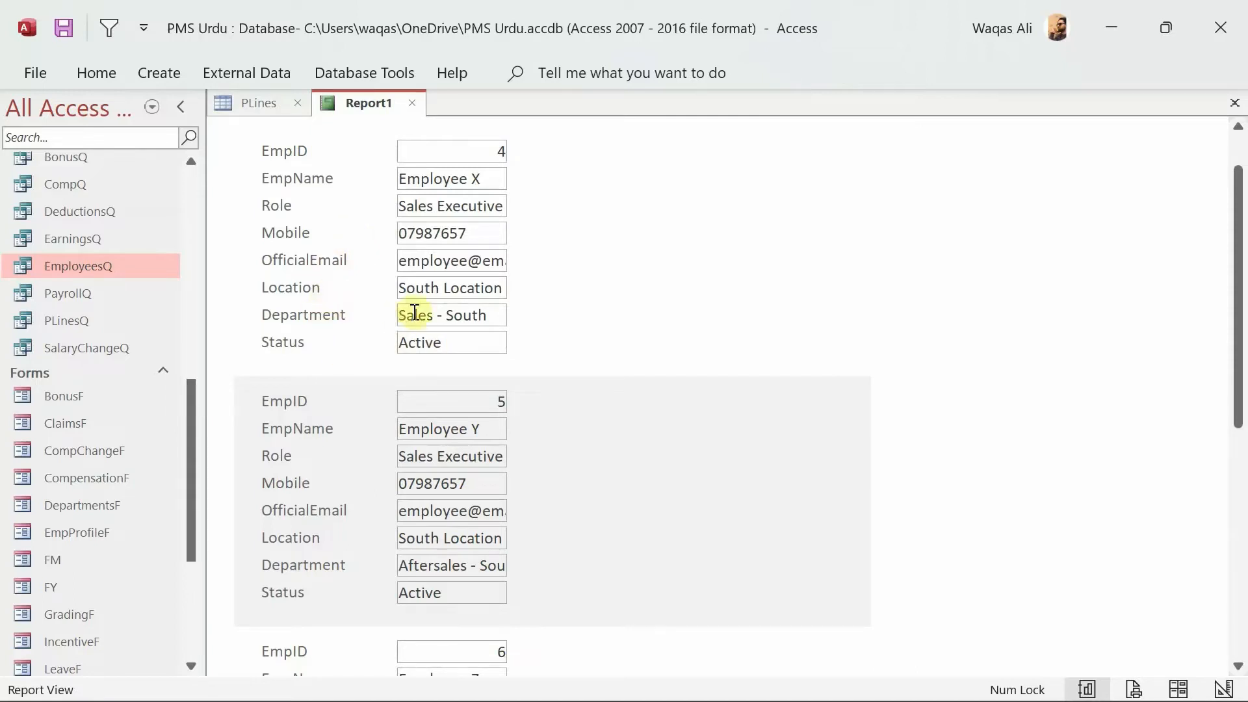
scroll(415, 313, up, 1)
scroll(414, 313, down, 10)
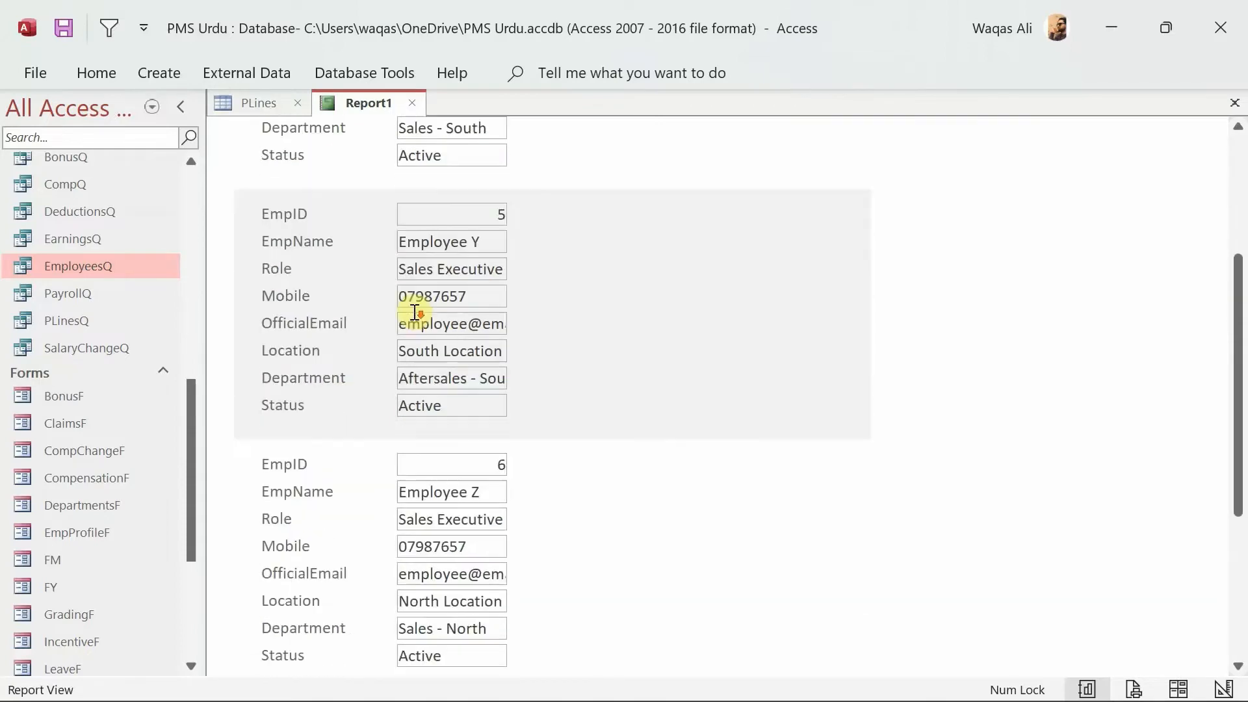
scroll(415, 313, down, 6)
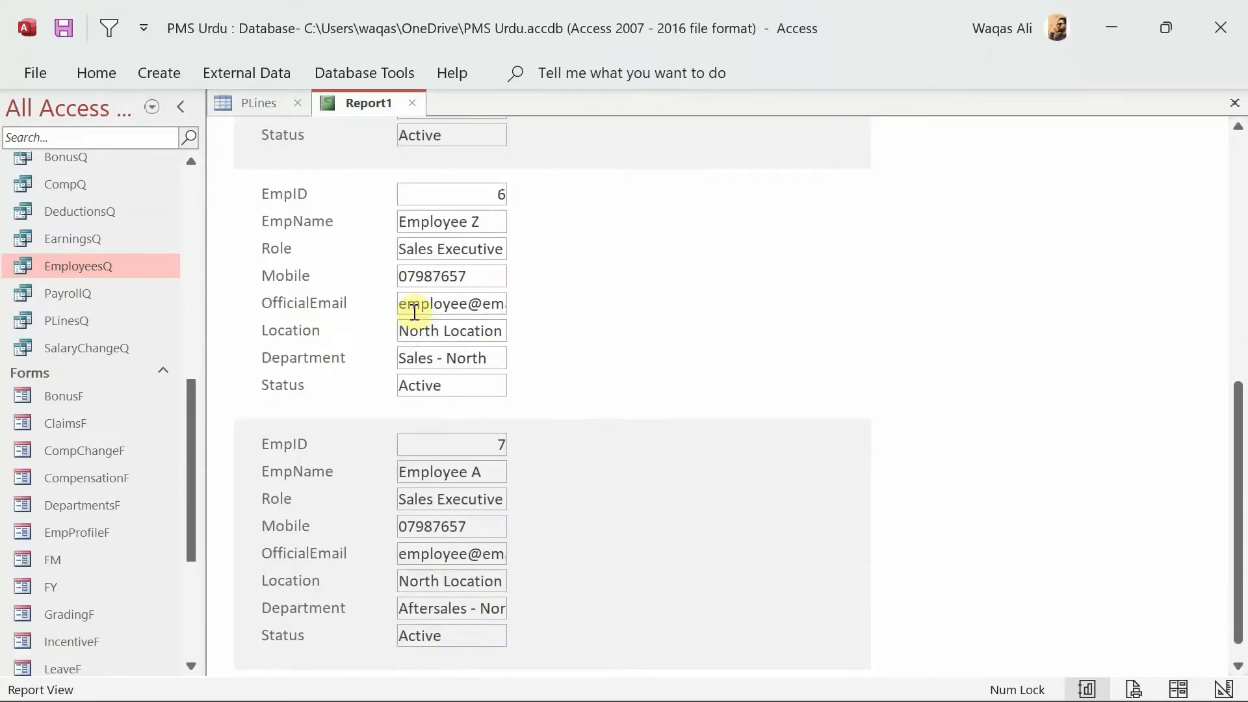
scroll(415, 313, up, 3)
scroll(414, 312, up, 15)
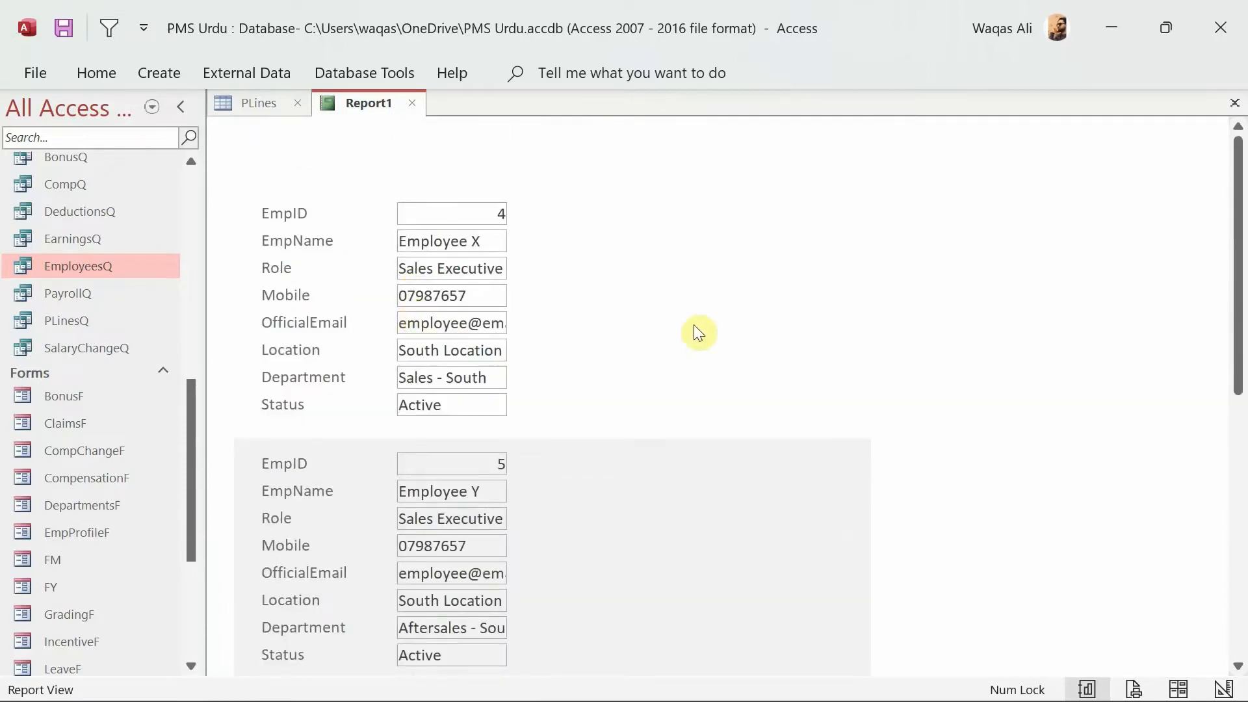
right_click(693, 325)
click(625, 323)
click(389, 76)
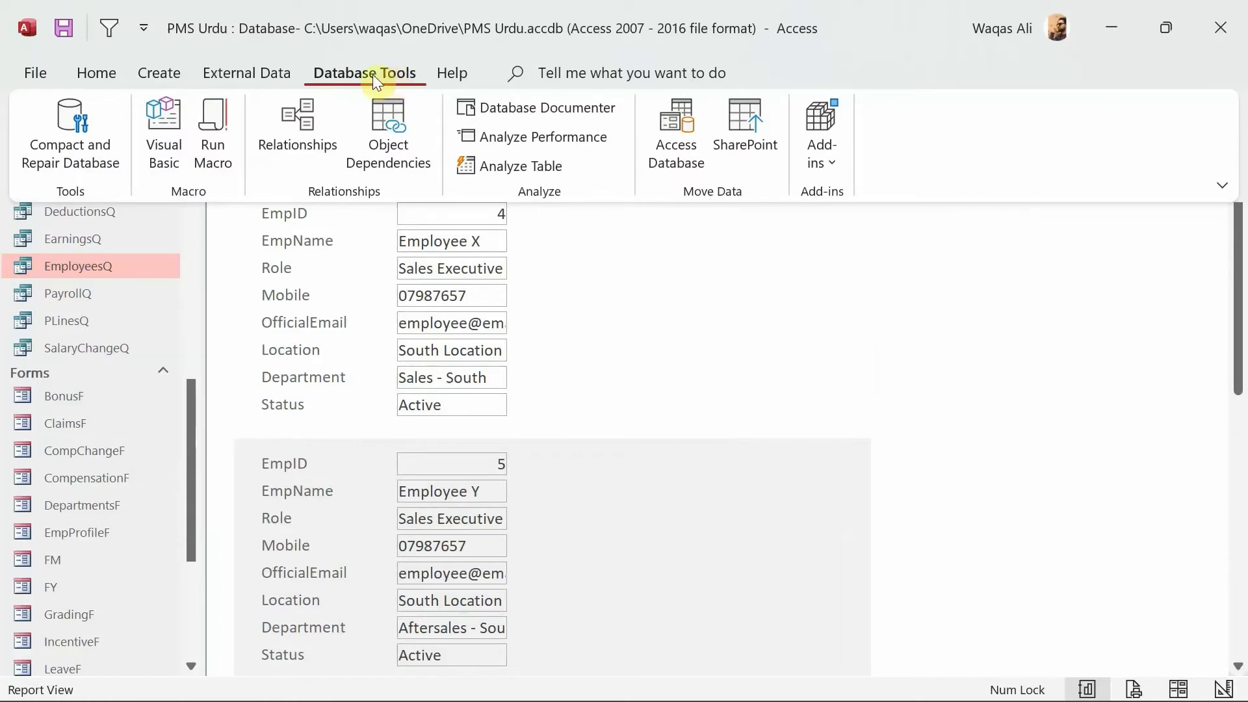
click(572, 236)
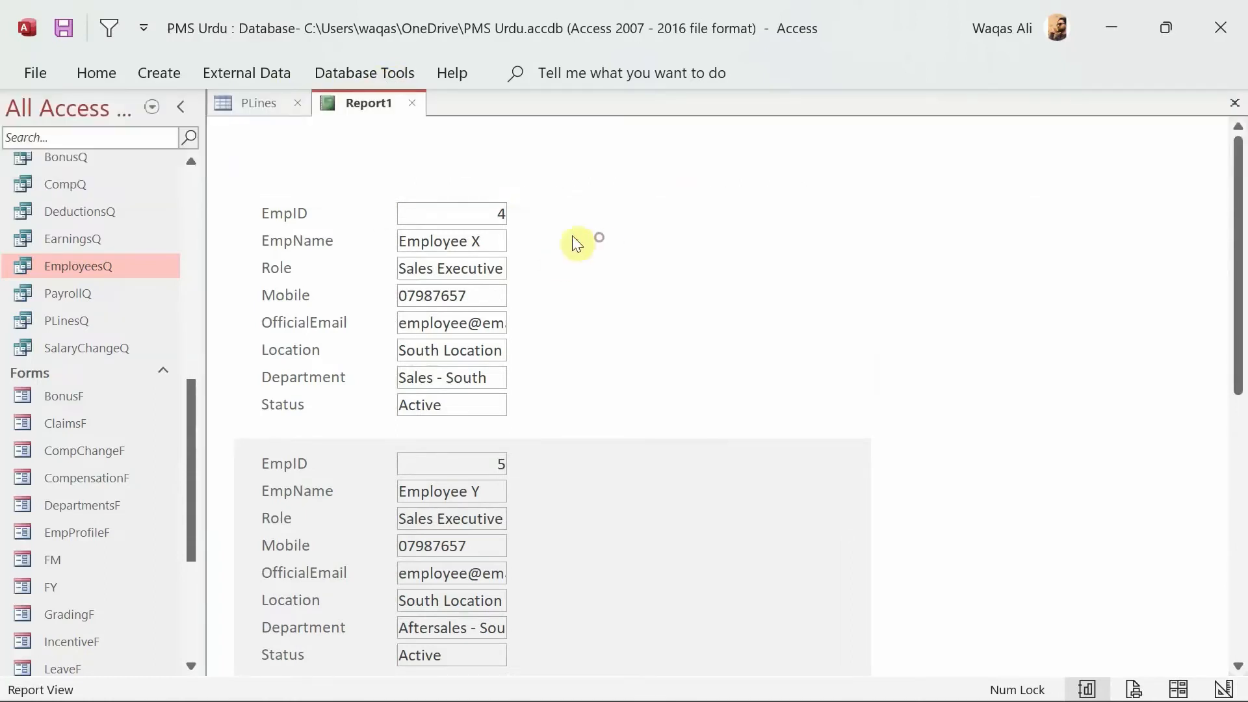
Switch the report to Layout View and slightly widen the EmpID text box
right_click(359, 96)
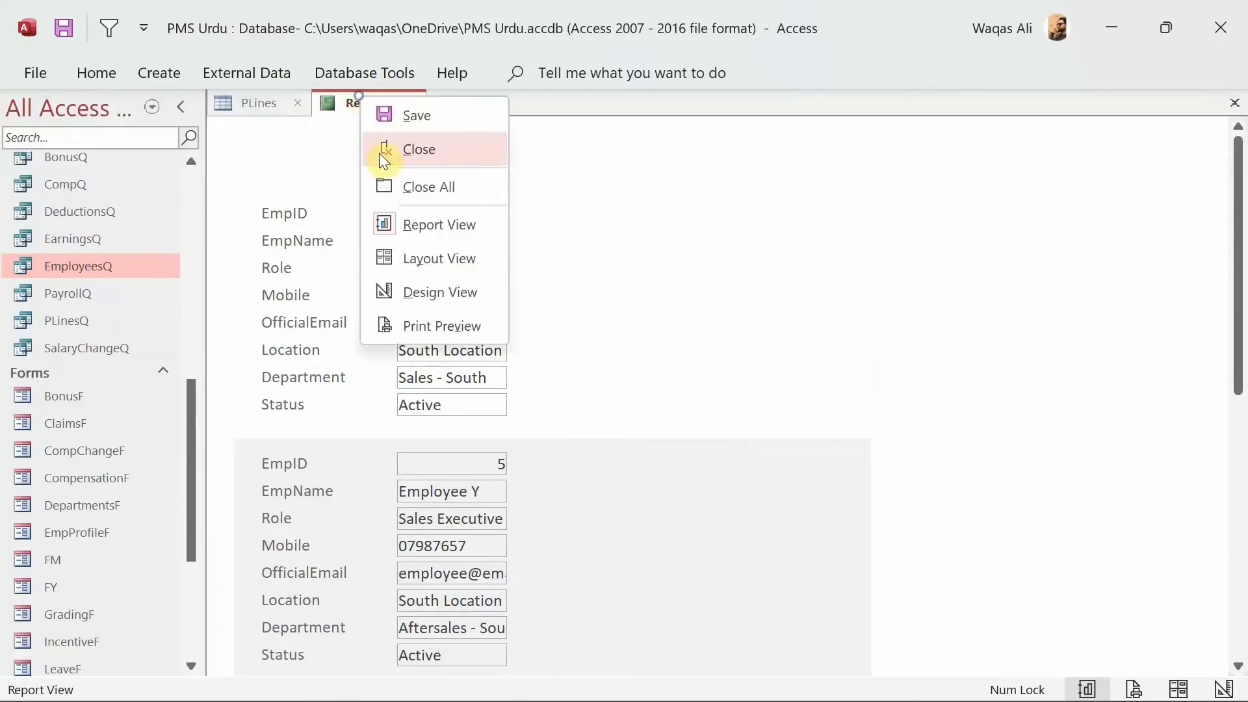
click(440, 260)
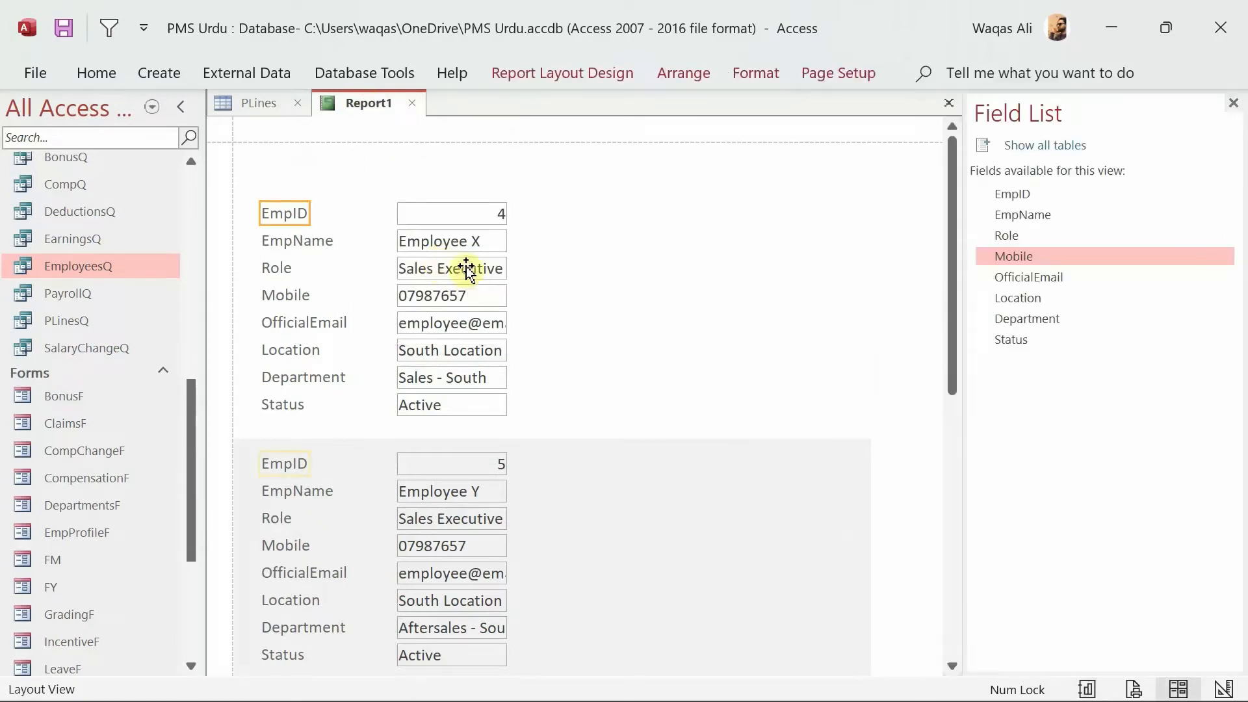
click(482, 214)
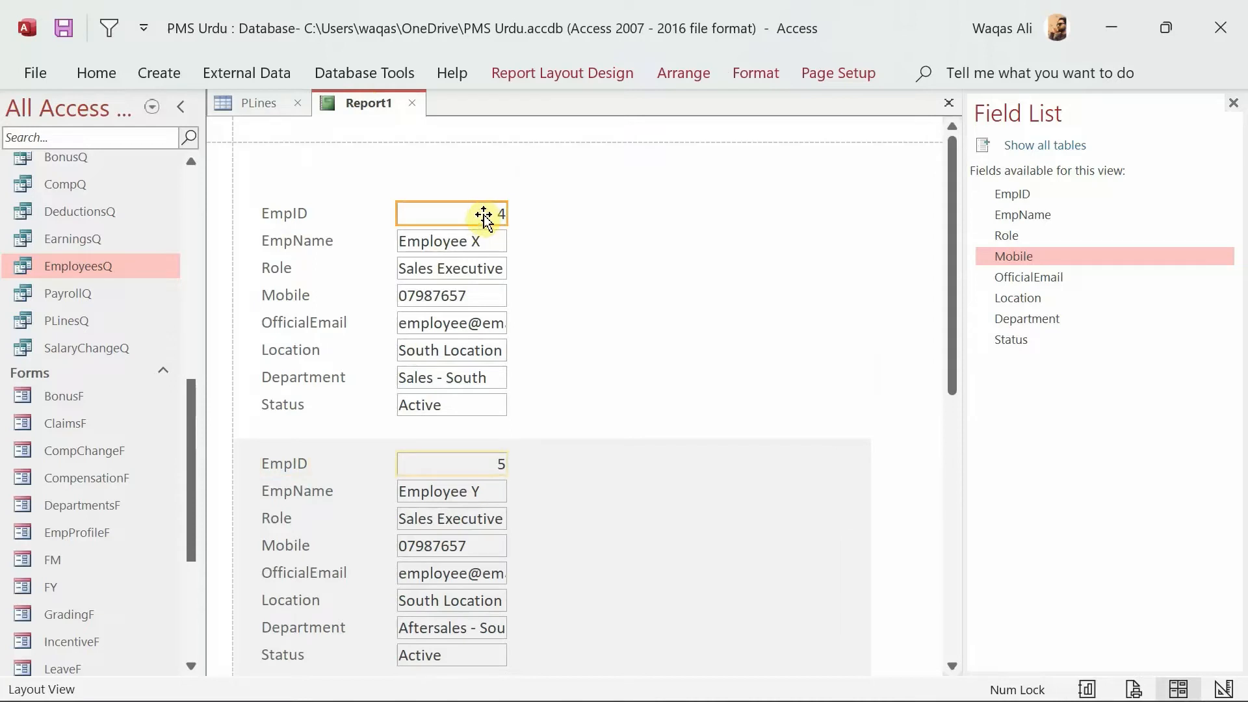
mouse_move(508, 214)
mouse_down()
mouse_move(558, 210)
mouse_move(511, 211)
mouse_up()
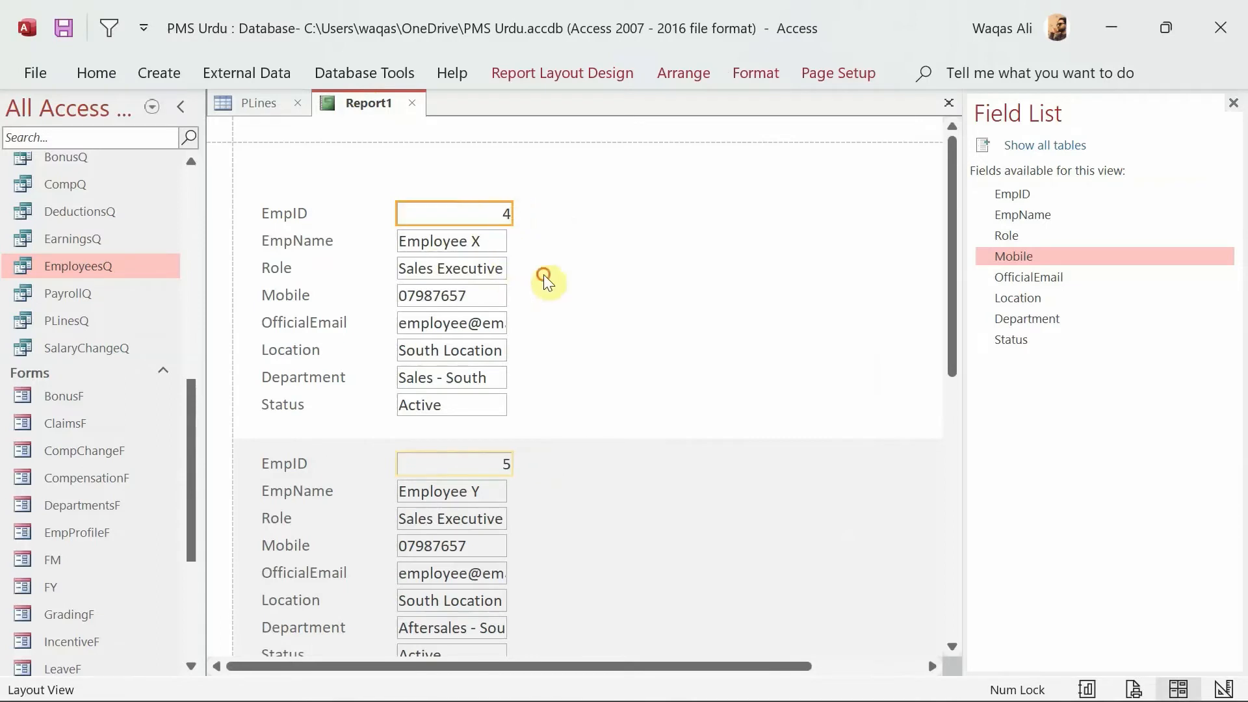
click(480, 227)
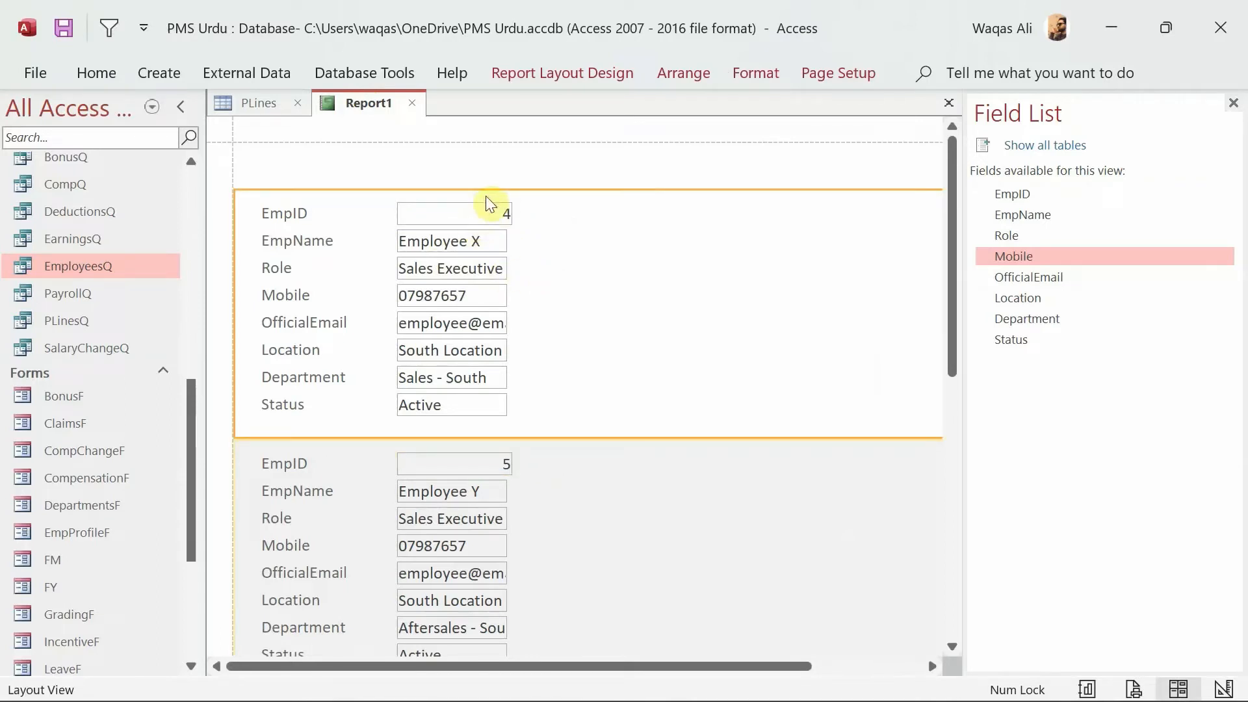
click(478, 407)
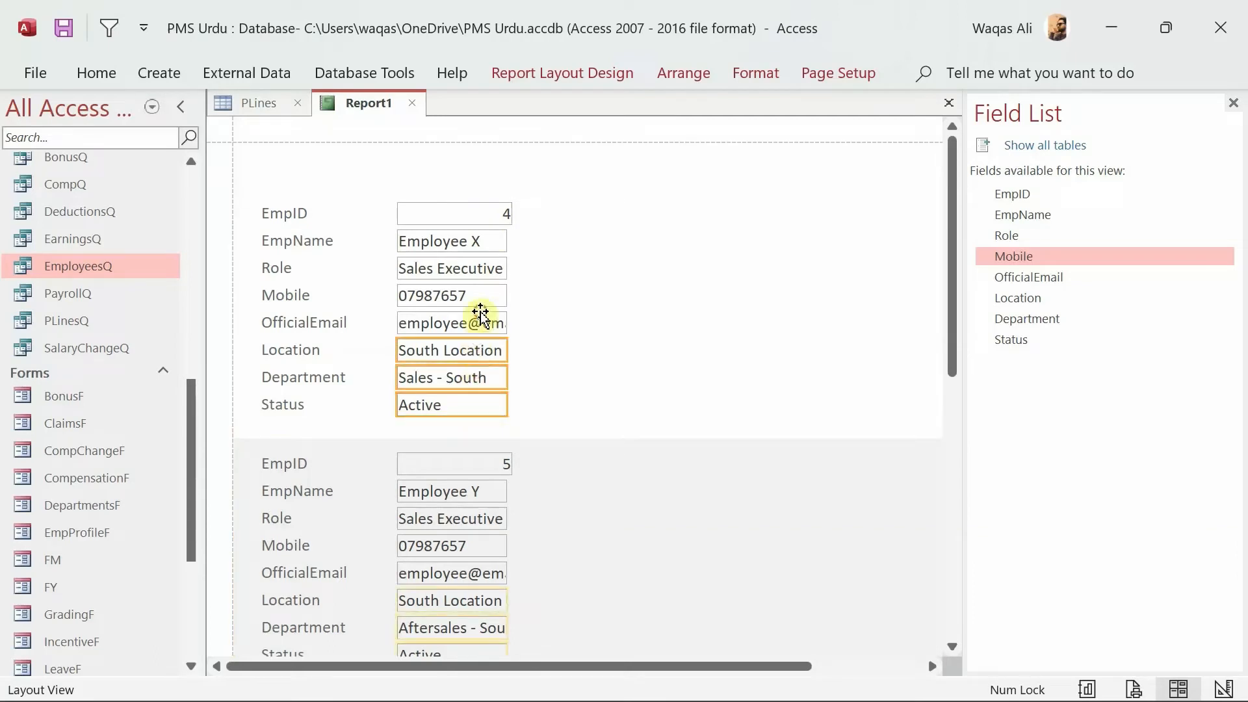
click(490, 286)
click(525, 174)
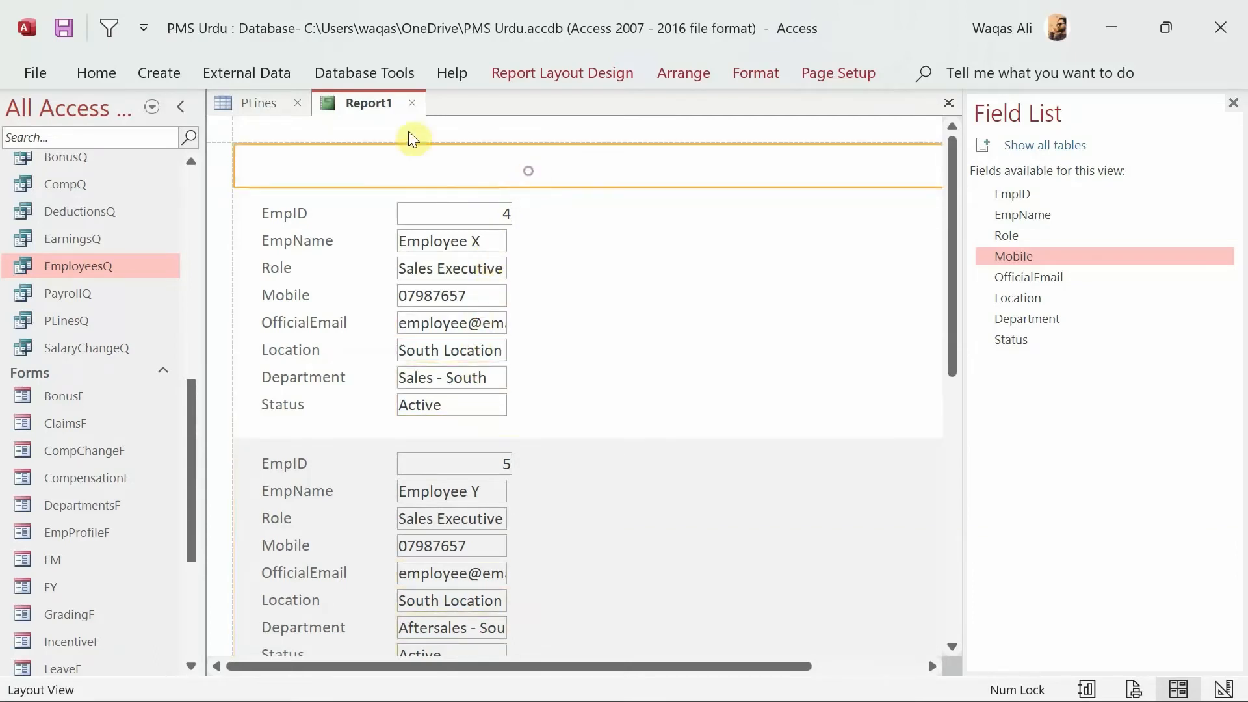
Switch the report back to Design View and open it in Print Preview
right_click(376, 107)
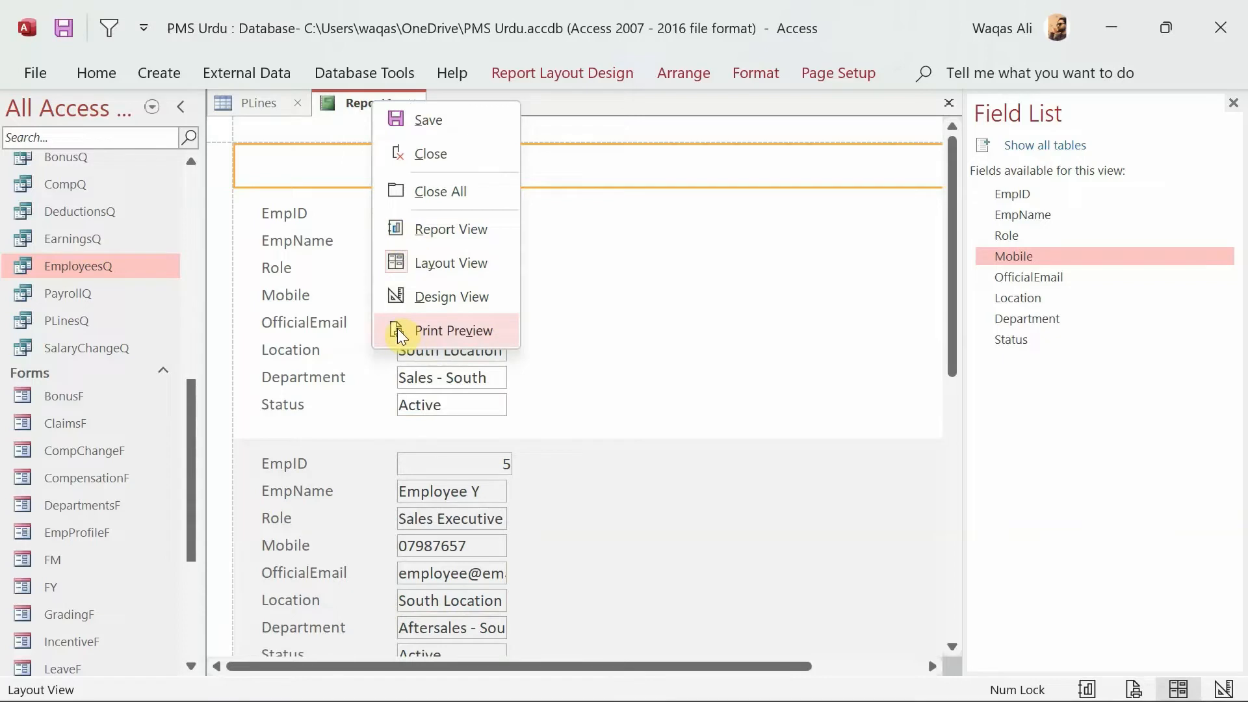
click(480, 297)
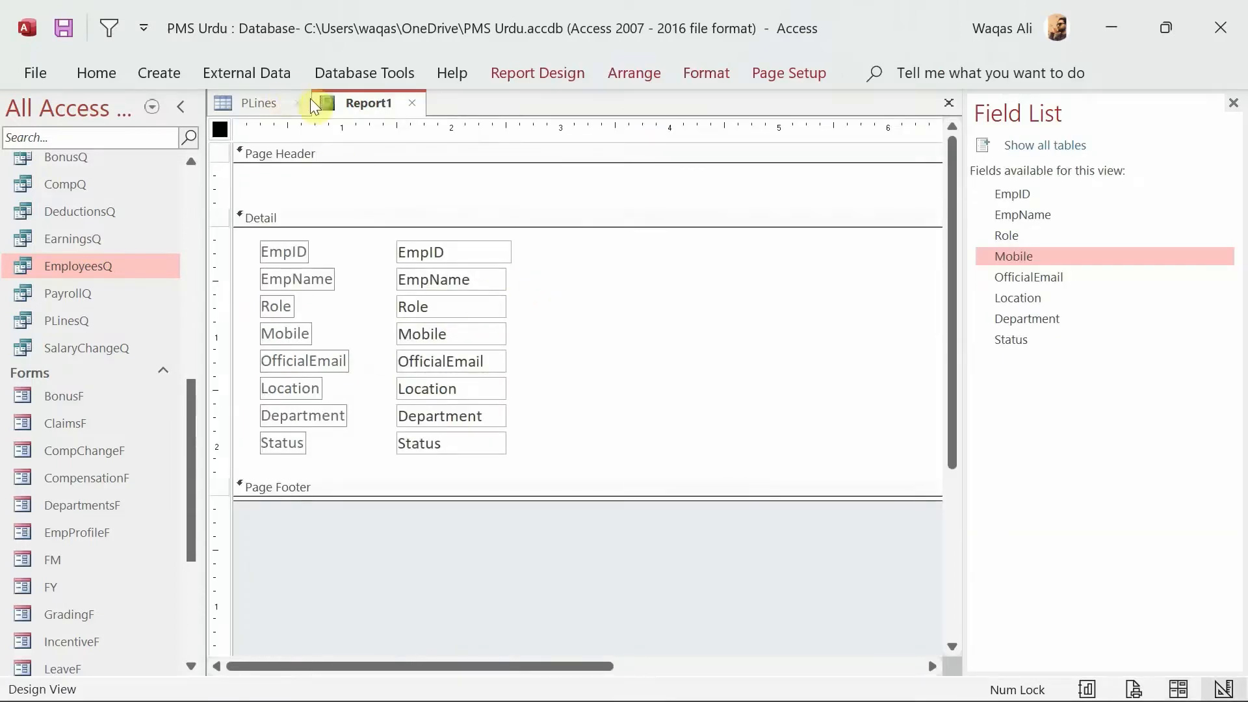
right_click(359, 106)
click(420, 345)
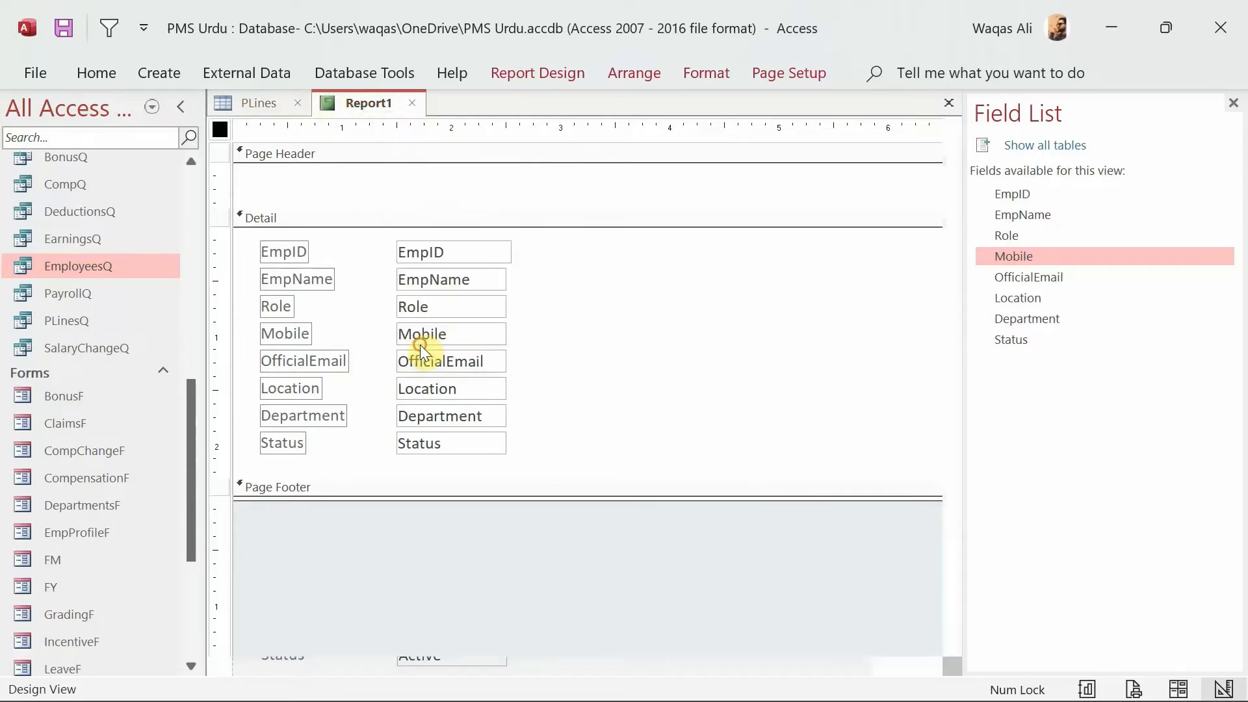
click(642, 371)
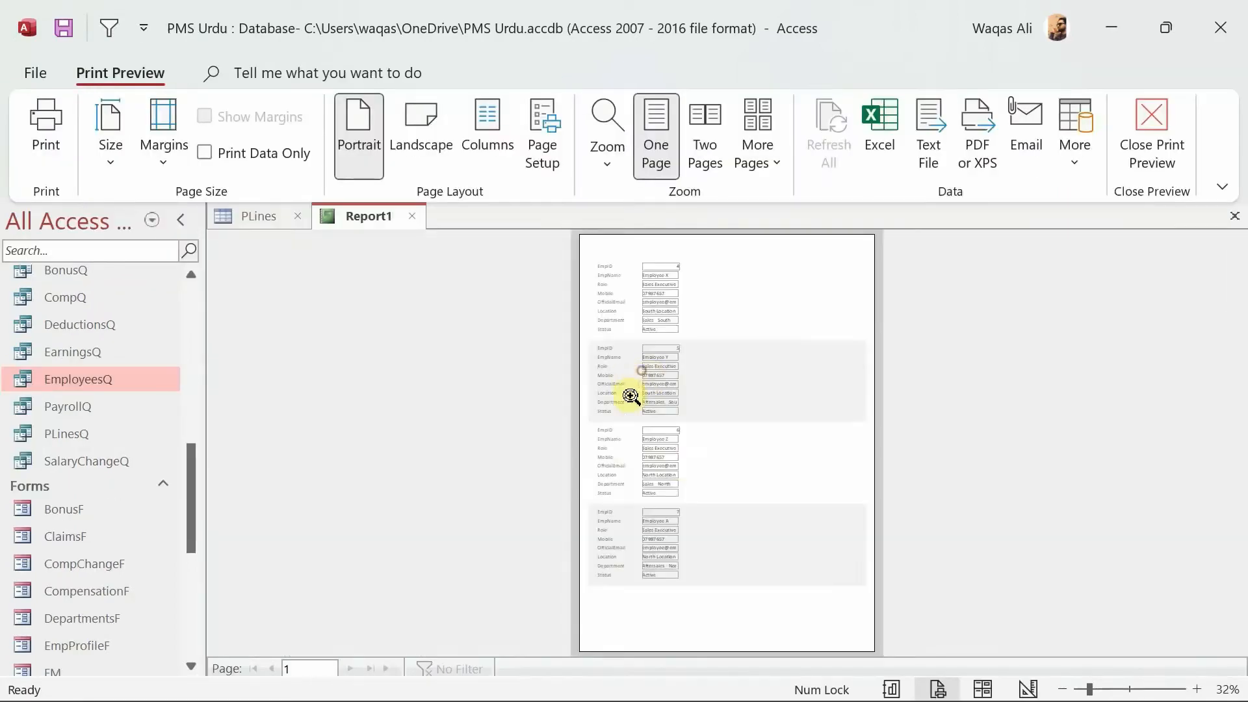
Examine the employee records on the previewed page at 100% zoom and return the report to Design View
click(692, 419)
scroll(636, 468, down, 3)
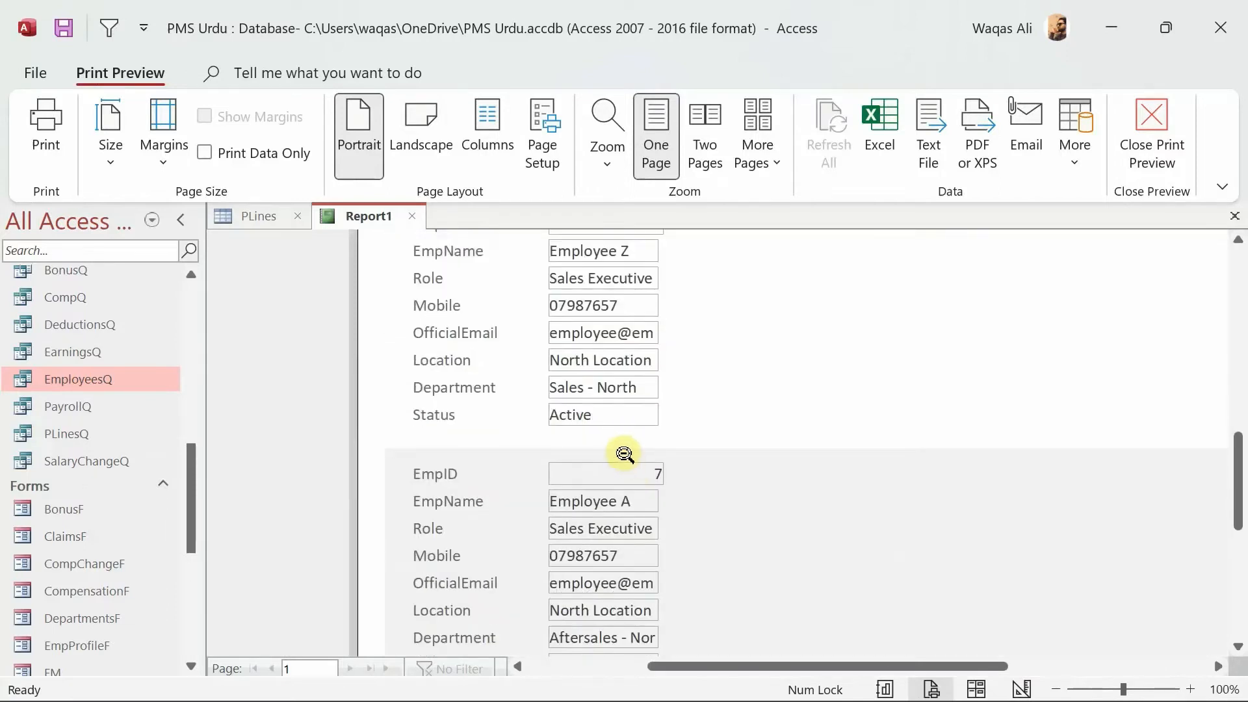
scroll(664, 424, down, 5)
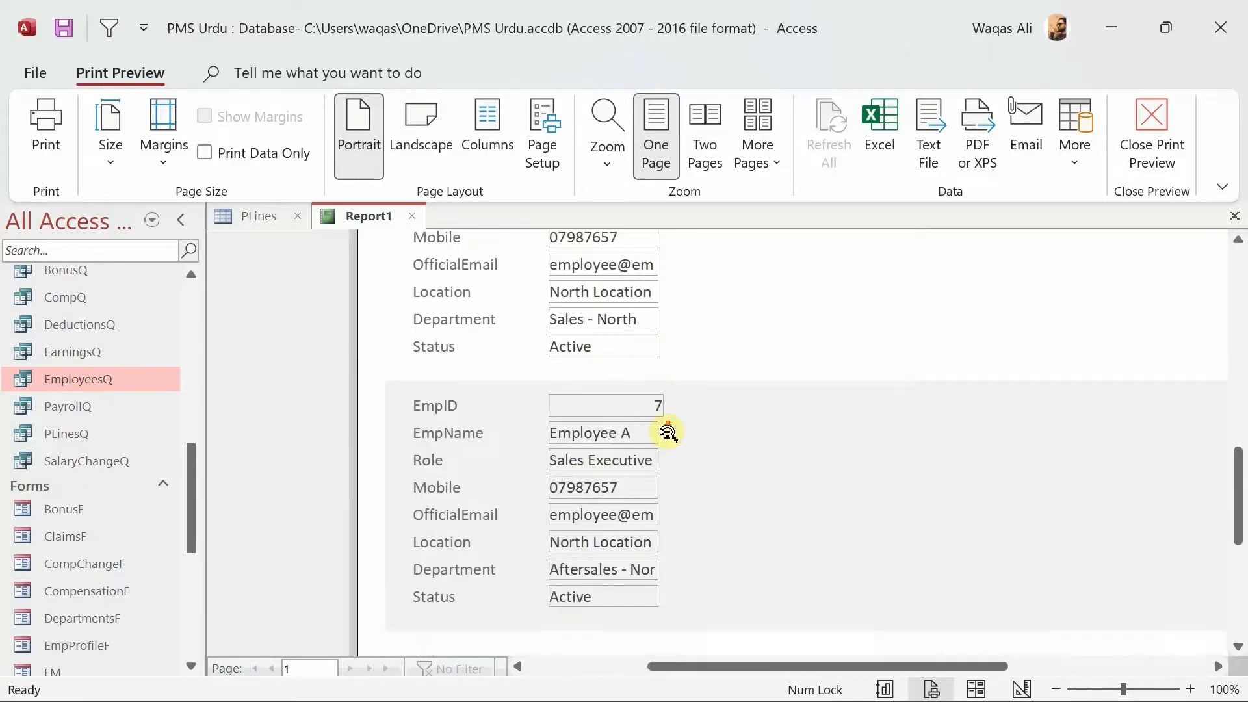
scroll(666, 435, up, 4)
scroll(668, 433, up, 10)
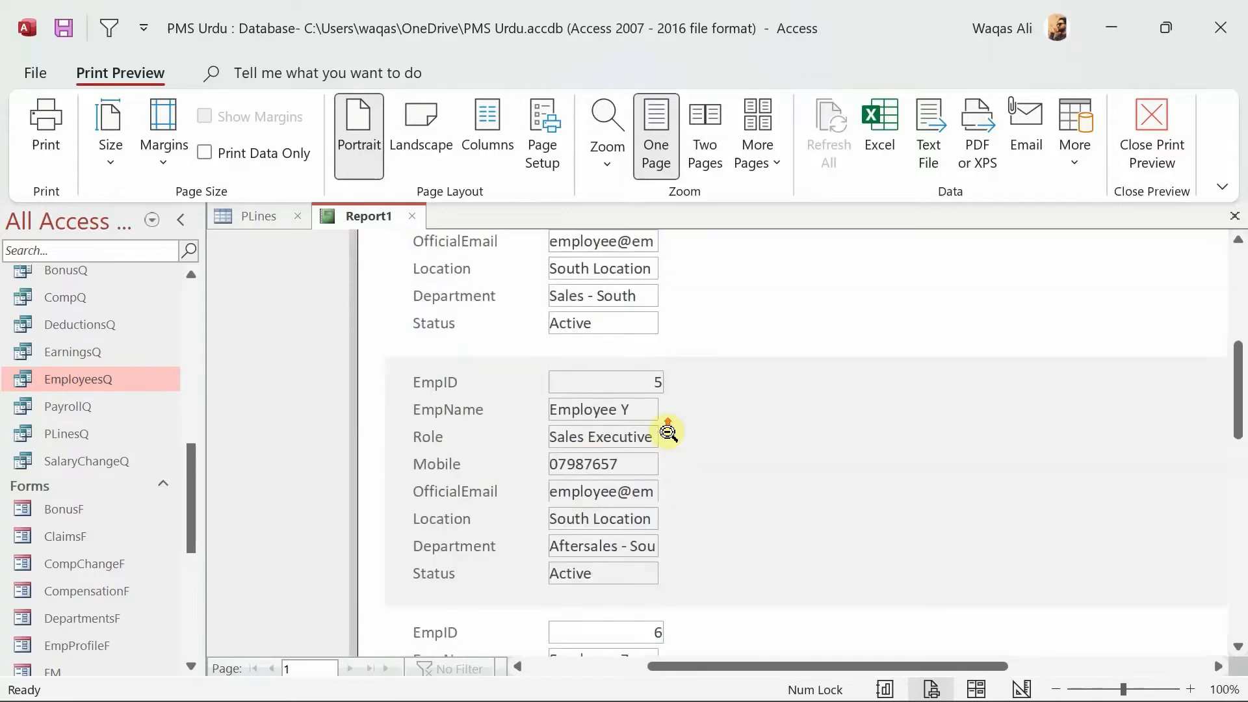
click(667, 432)
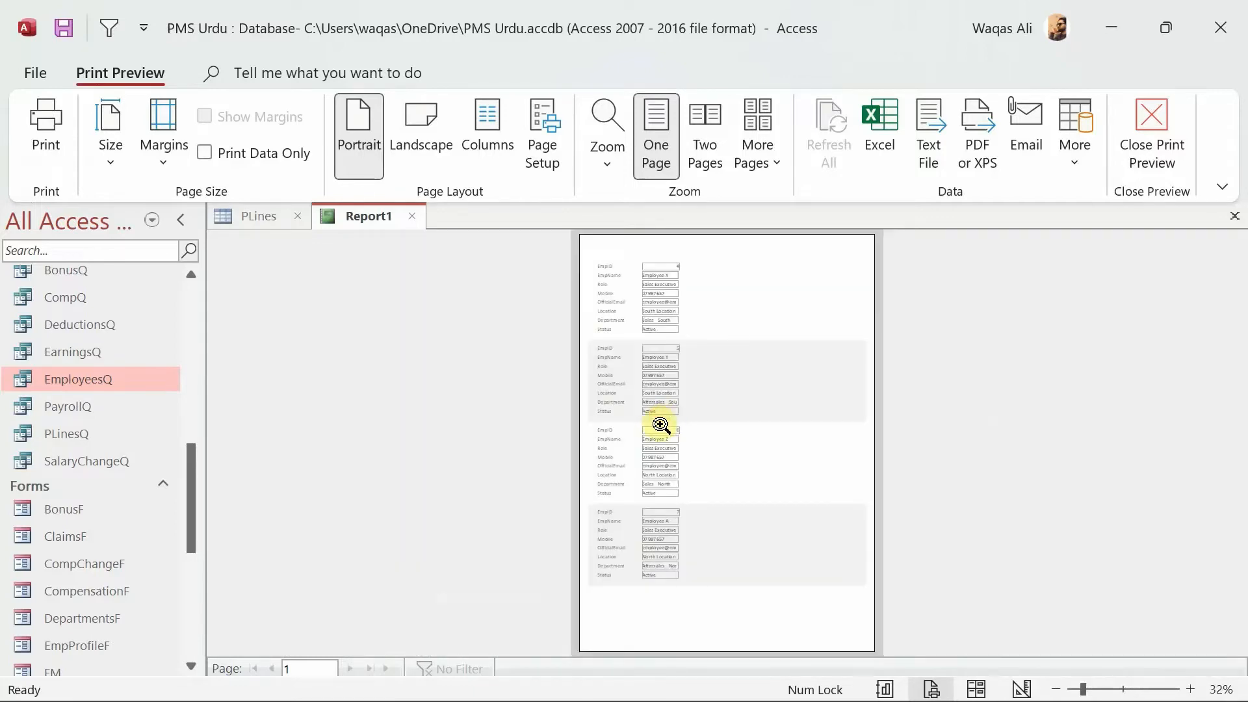
right_click(677, 388)
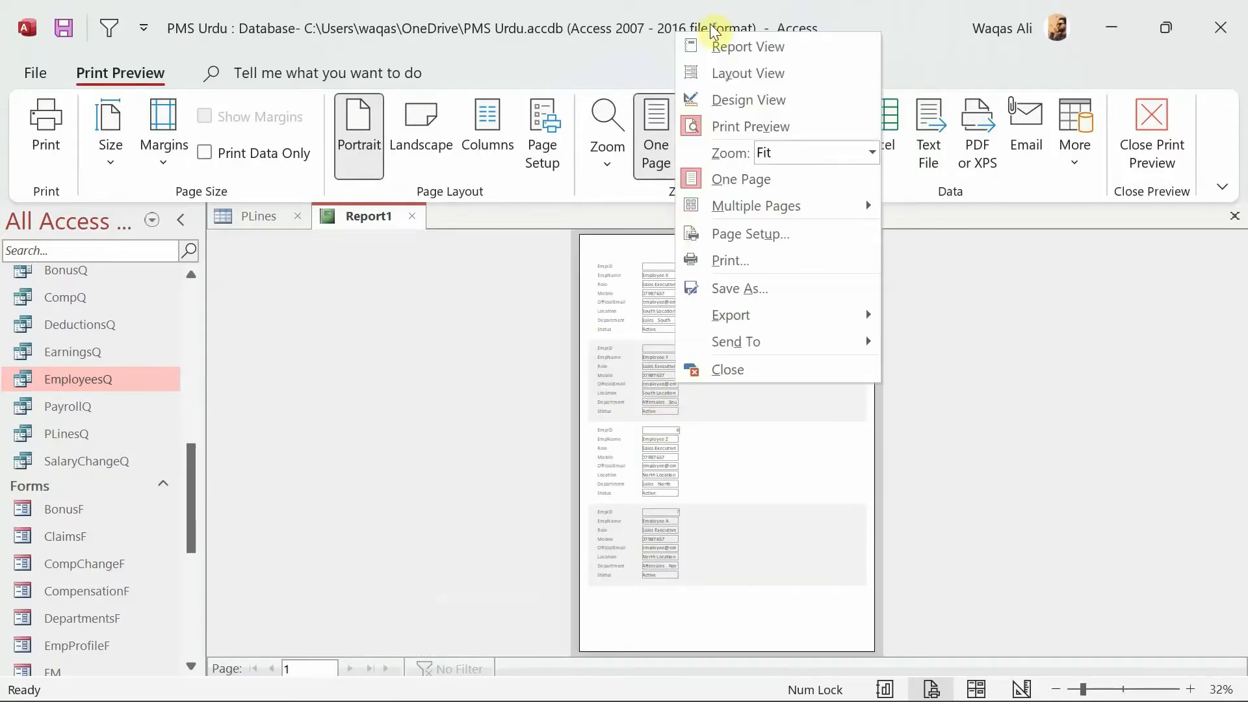
click(745, 103)
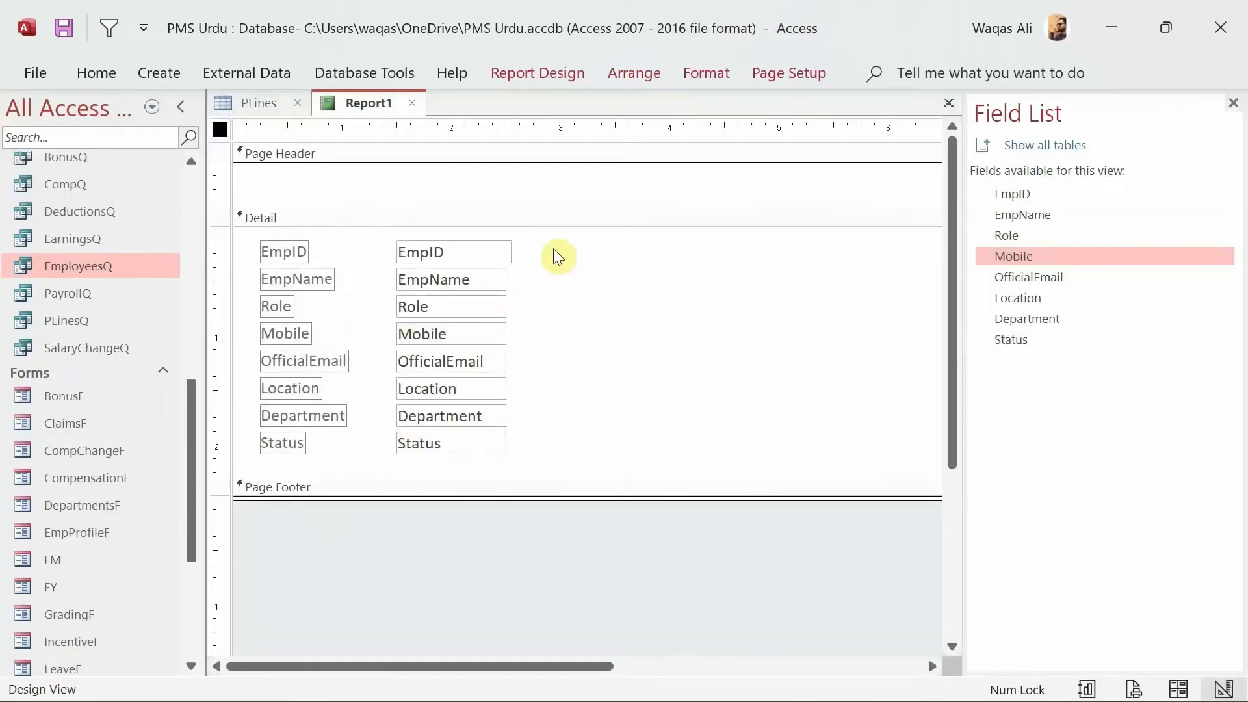
Set the font colour of all labels and text boxes in the Detail section to black
drag(554, 251, 148, 454)
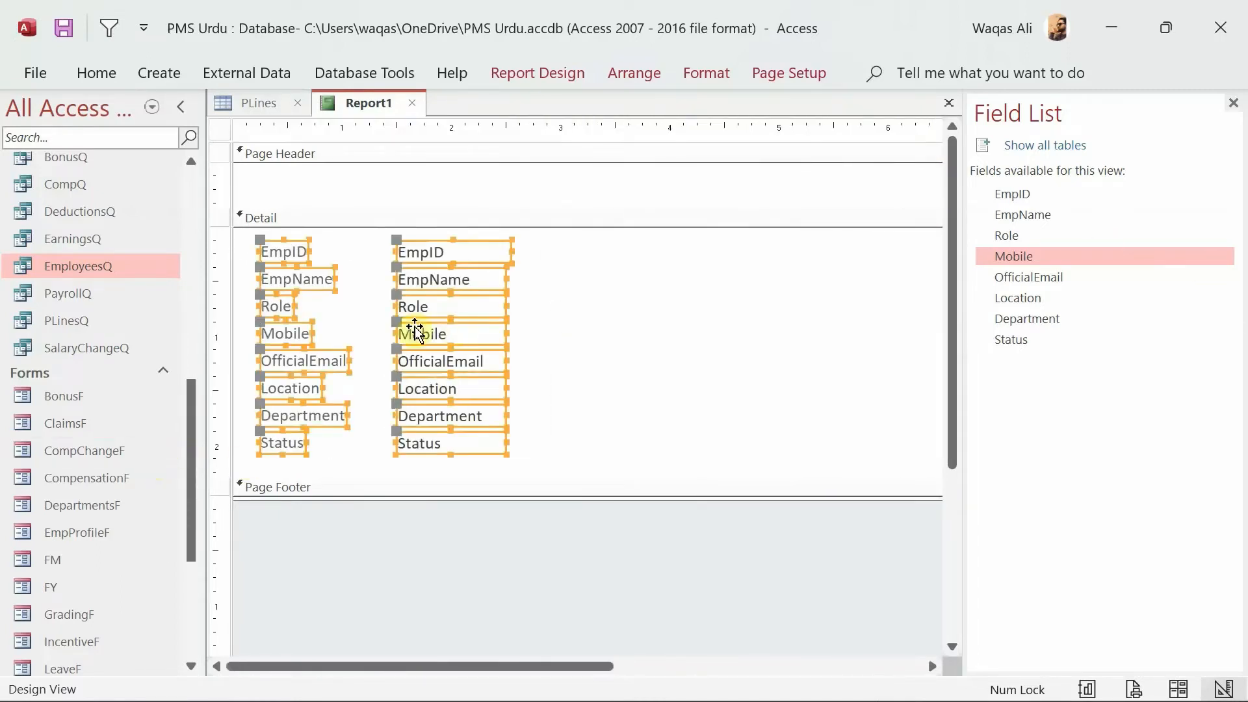
click(104, 76)
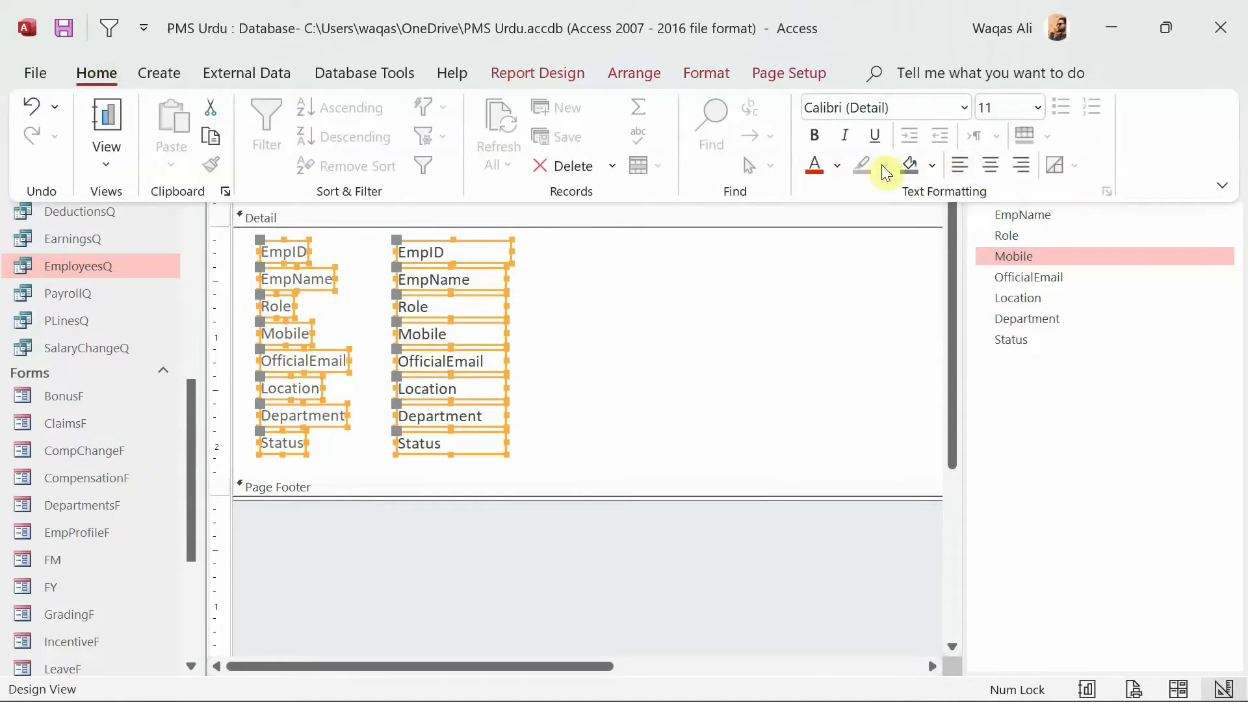
click(837, 166)
click(832, 262)
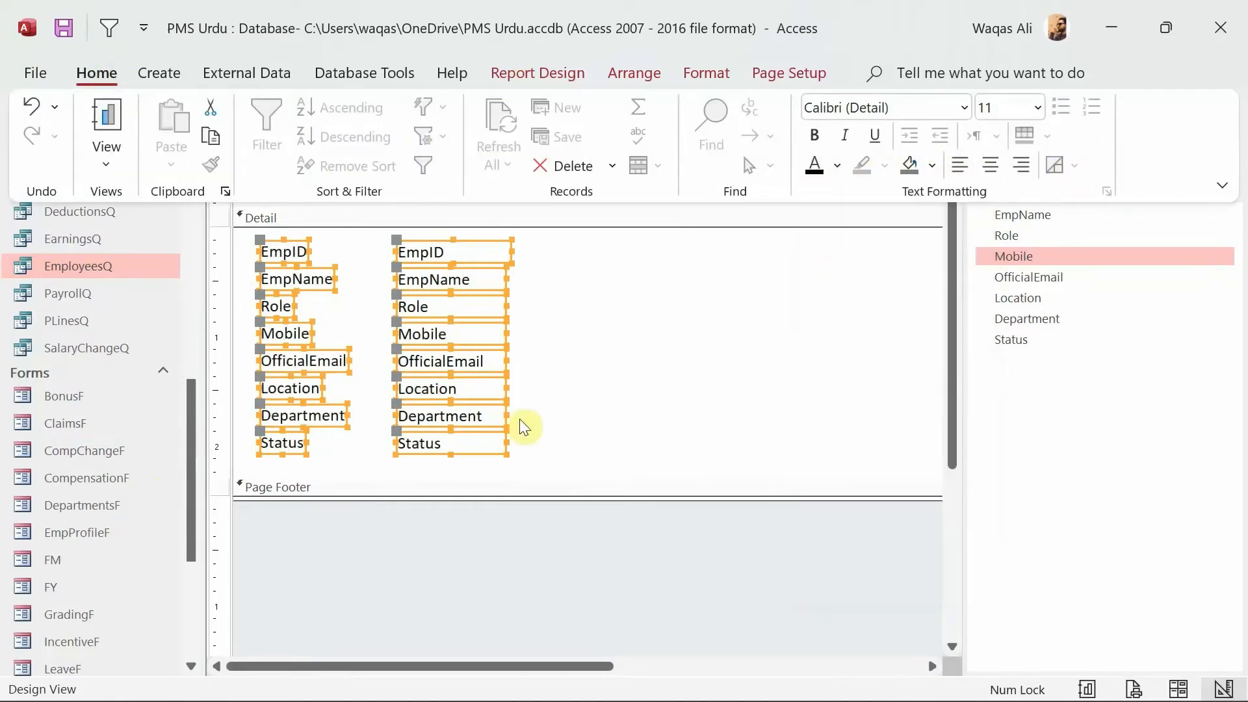
click(540, 383)
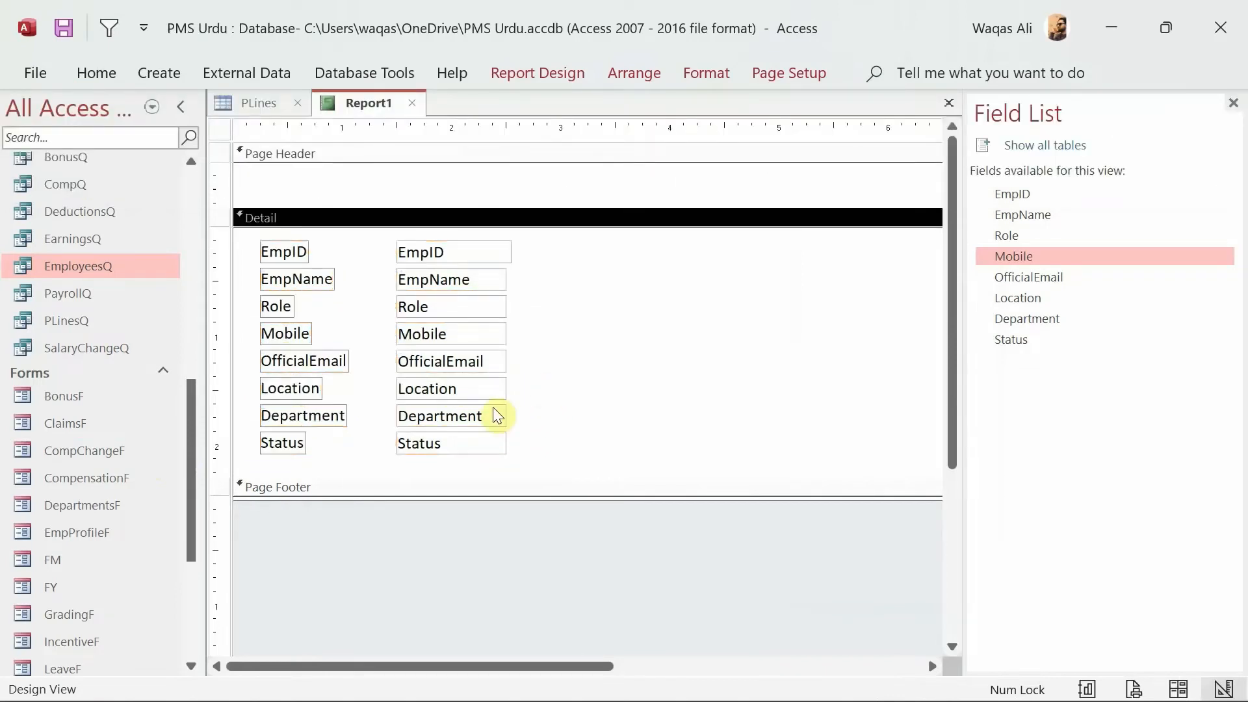
Arrange all the labels and text boxes in the Detail section in a Stacked layout
drag(530, 460, 248, 247)
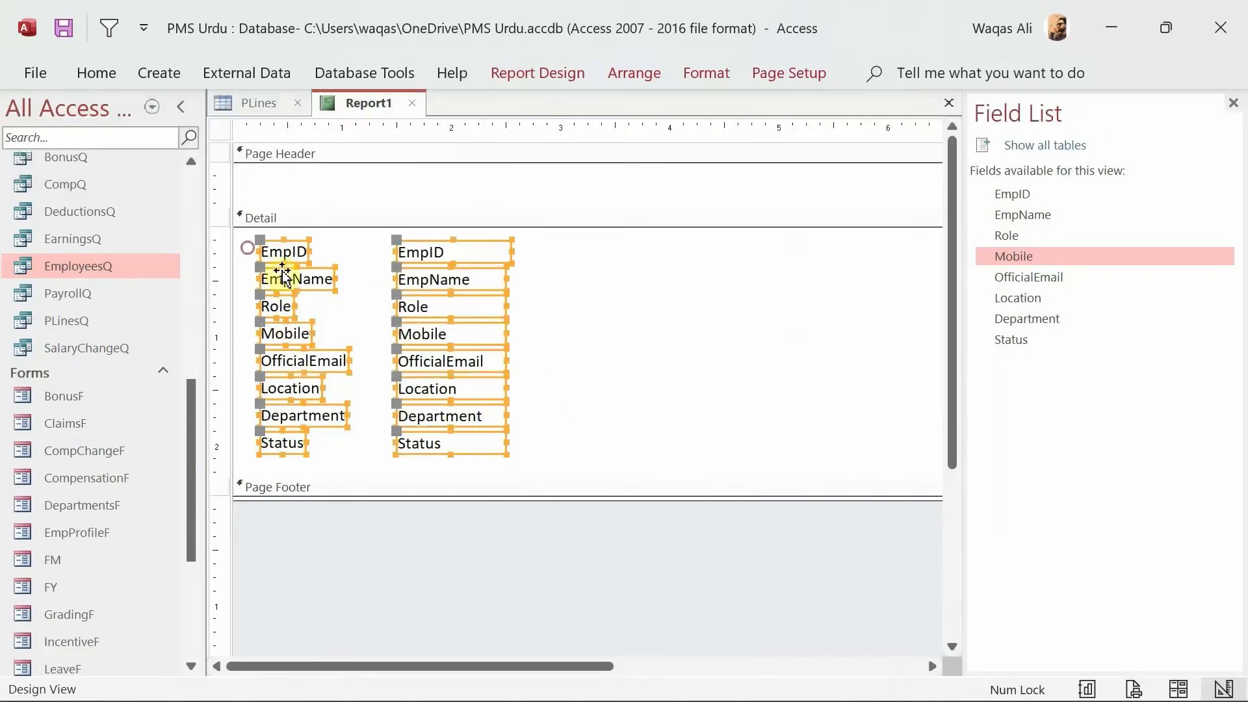
right_click(442, 300)
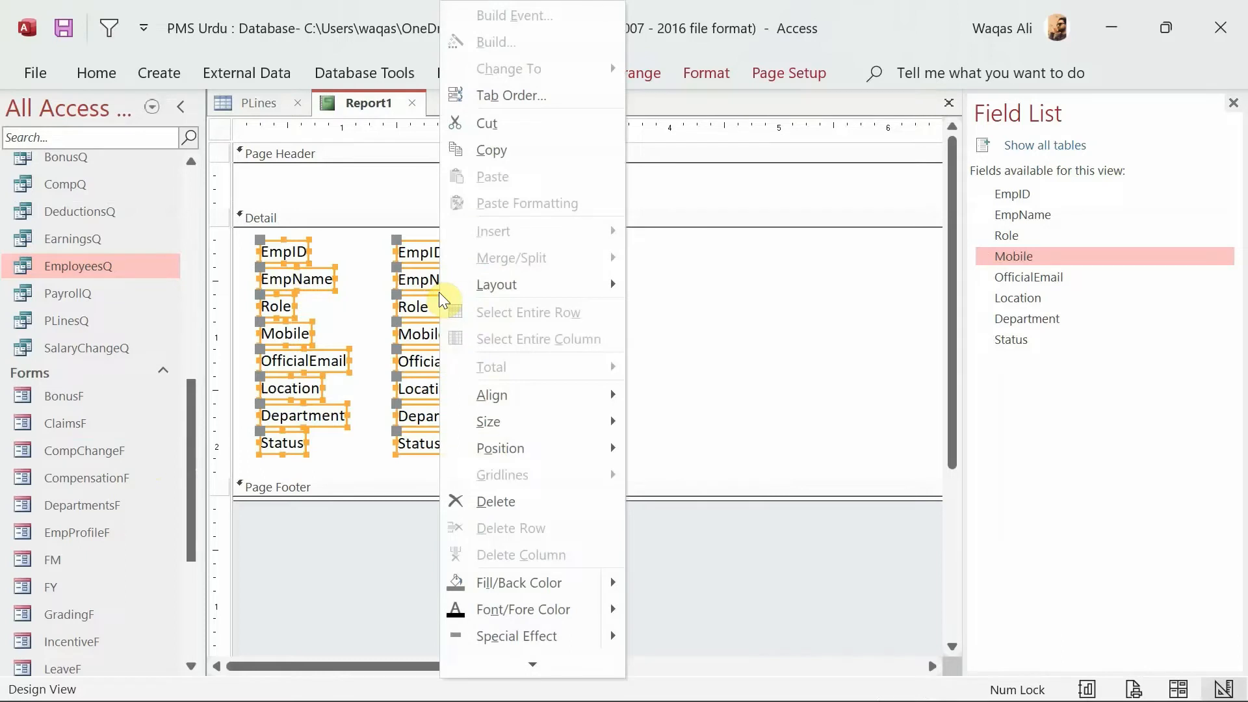
mouse_move(507, 286)
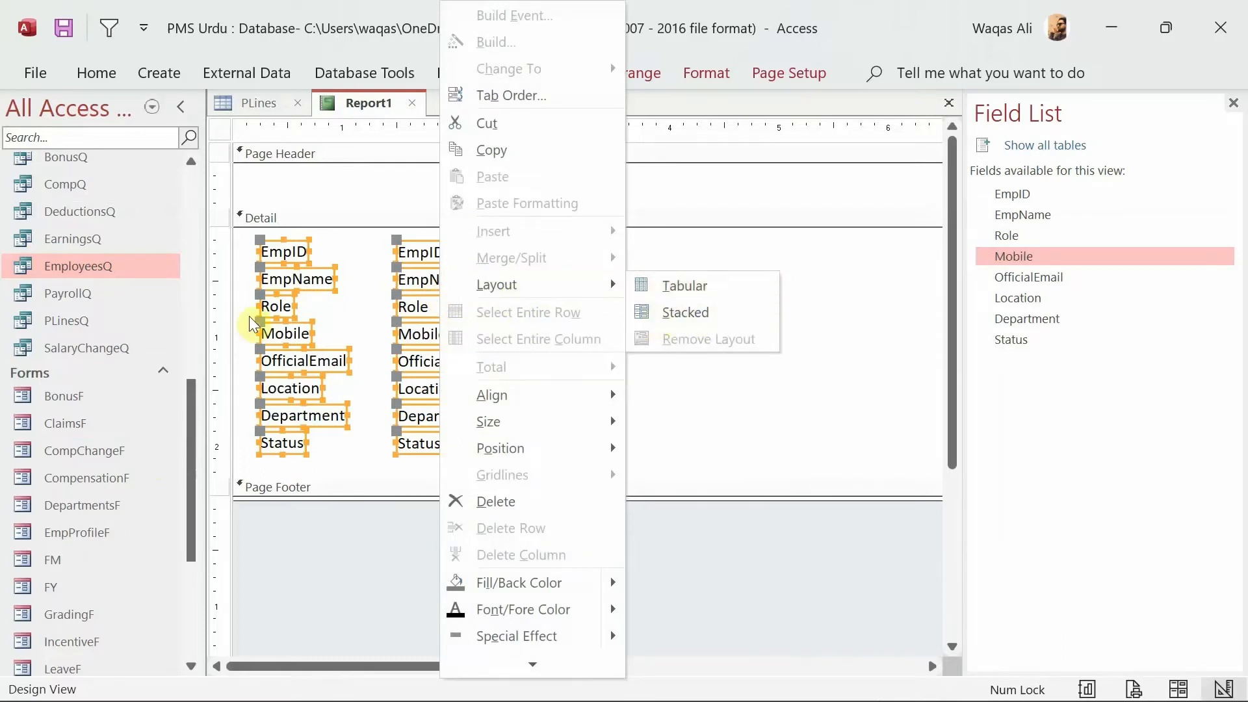
click(708, 318)
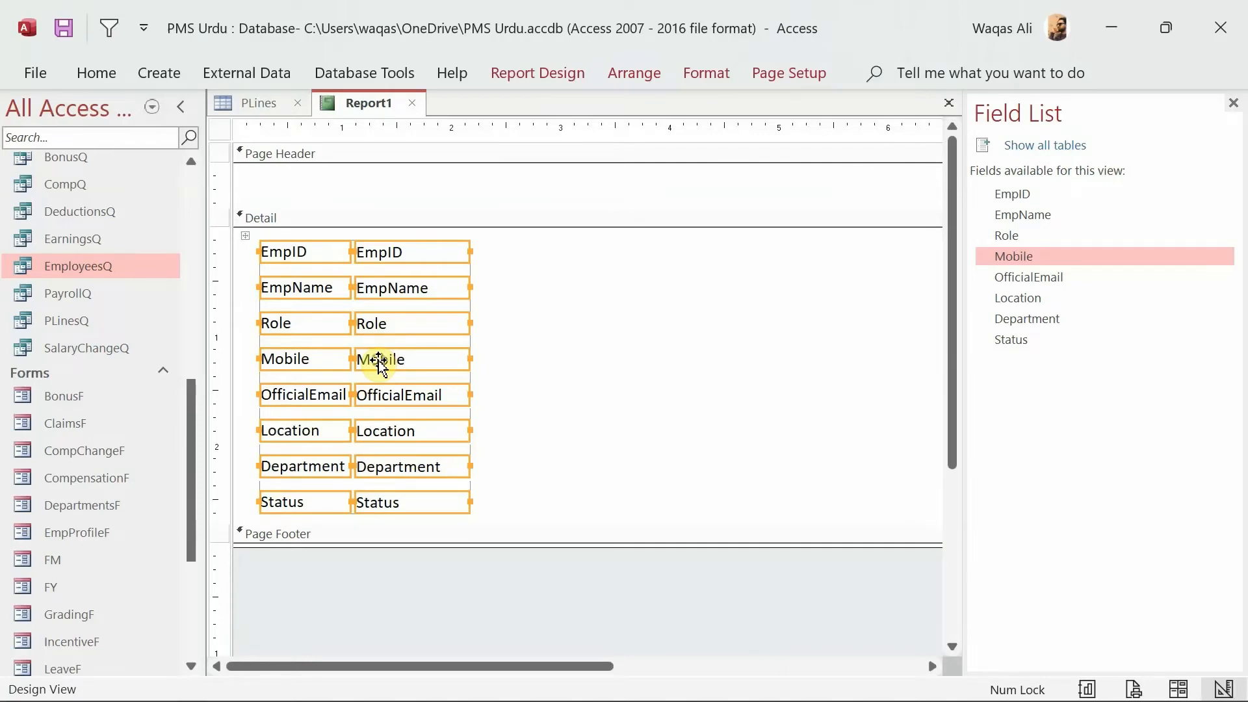
Change the stacked controls to a Tabular layout placed against the report's left edge and close the Field List
right_click(379, 364)
mouse_move(489, 293)
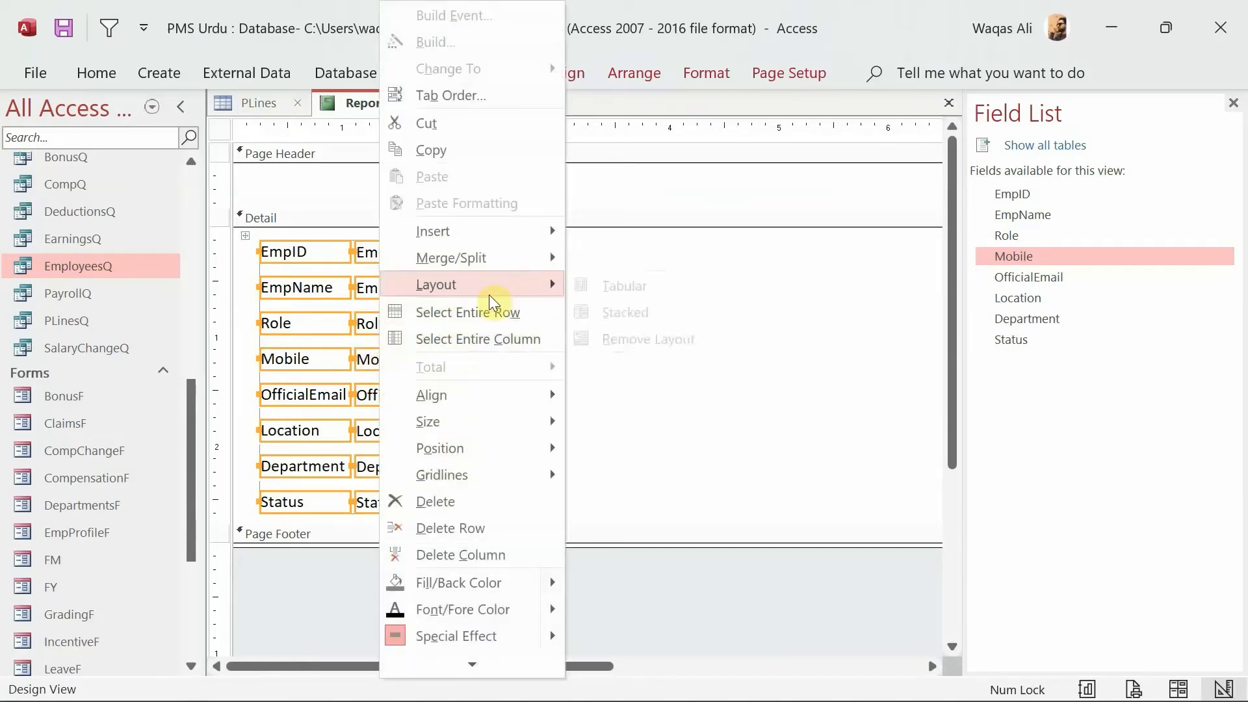
click(642, 292)
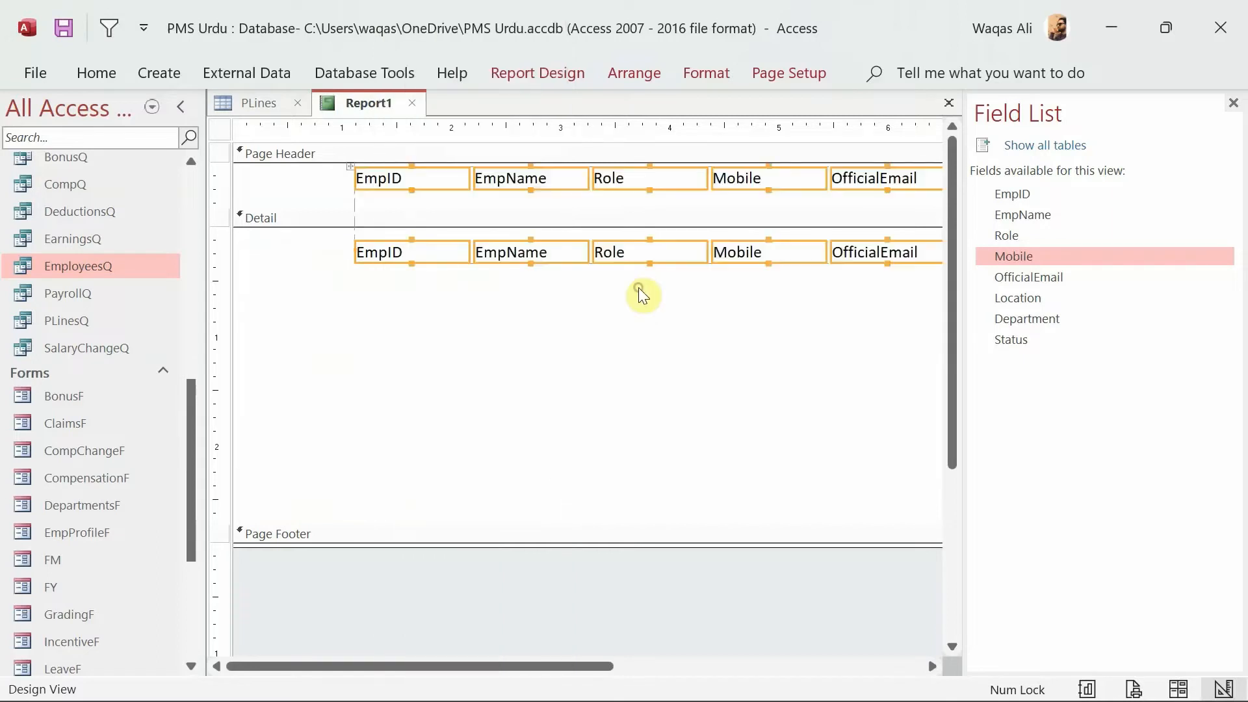
drag(540, 178, 418, 178)
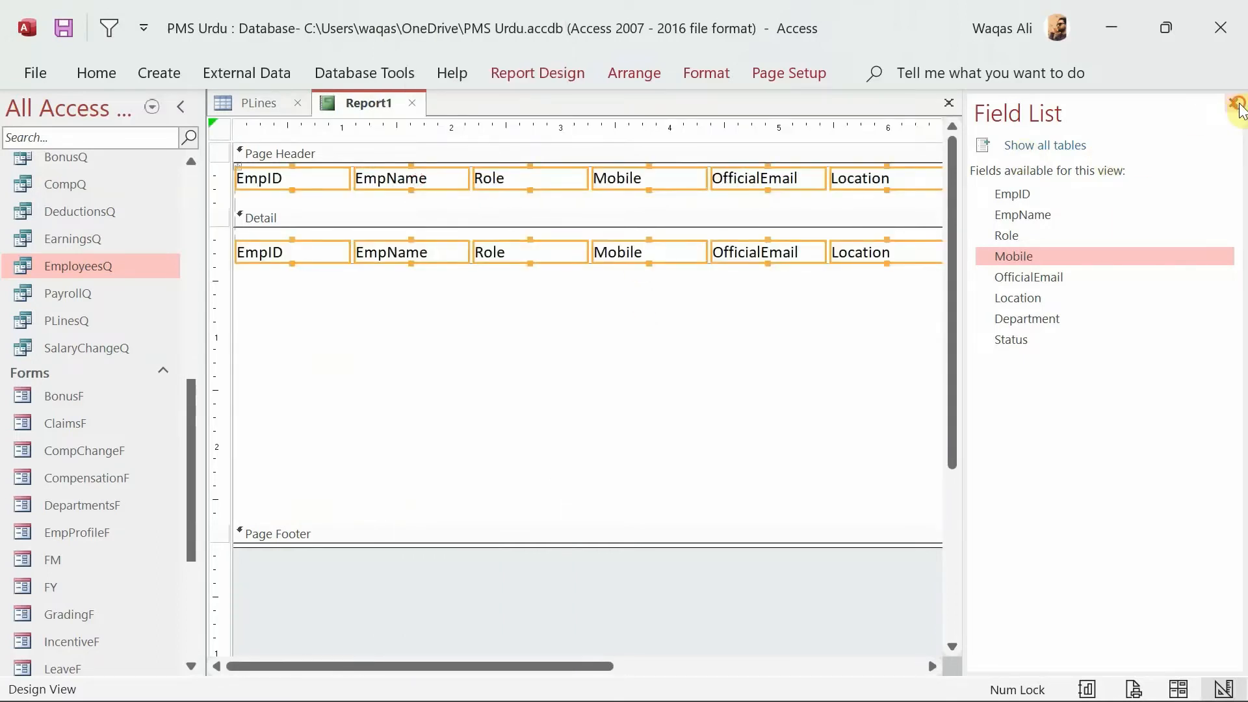
click(1237, 104)
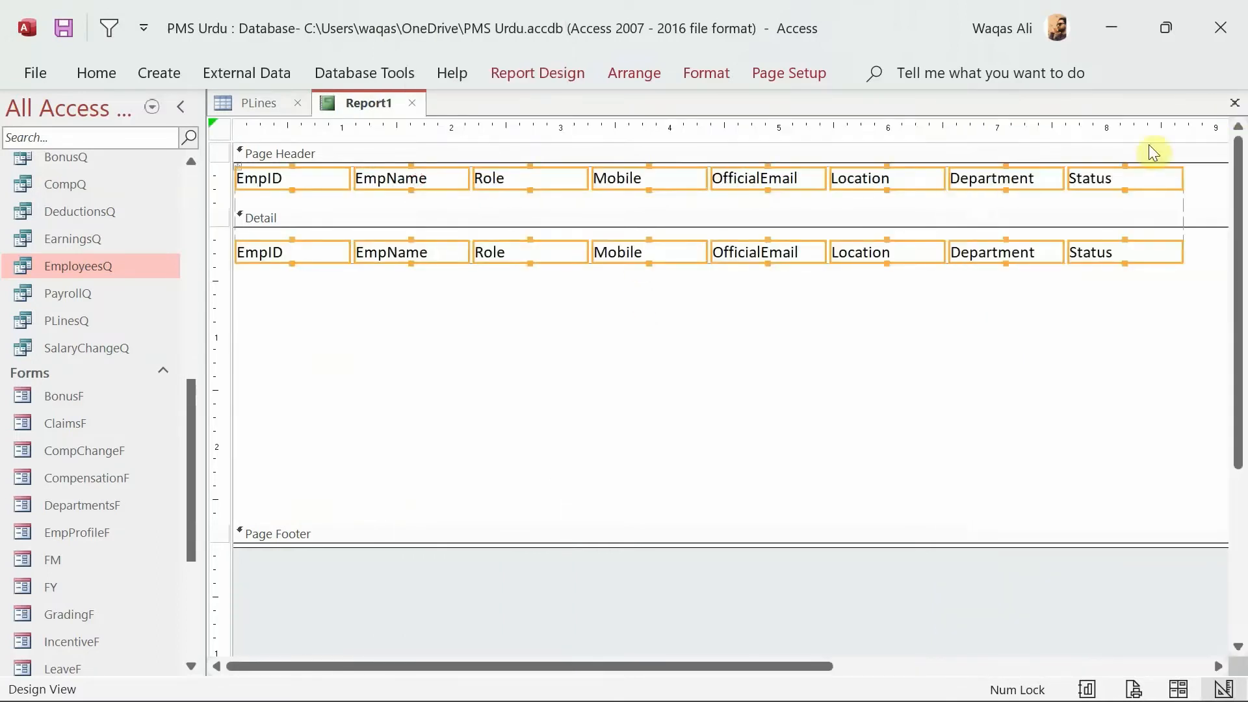
Shorten the Page Header to just below its labels and move the row of text boxes up to the Detail section's top
click(1200, 182)
drag(1200, 205, 1201, 189)
drag(1149, 262, 279, 215)
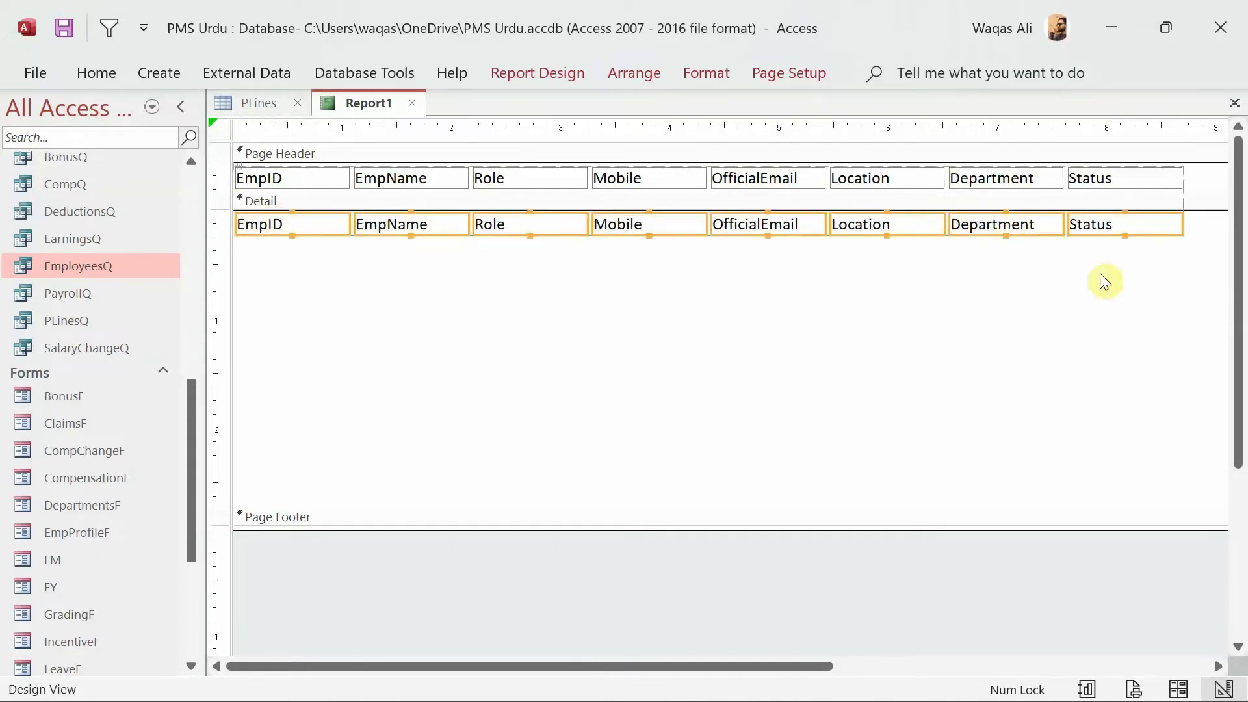
drag(1149, 273, 292, 186)
click(486, 329)
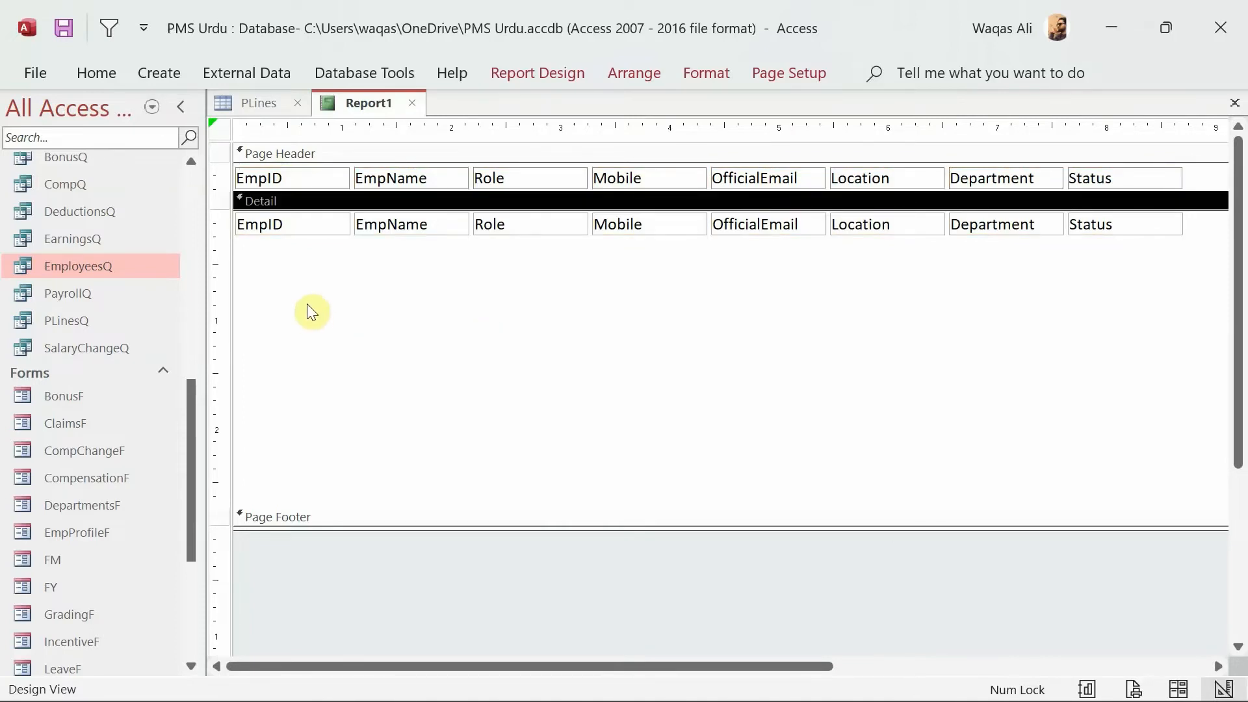
Hide the EmpID label and text box together by setting Visible to No and their width to 0 inches
drag(291, 290, 290, 180)
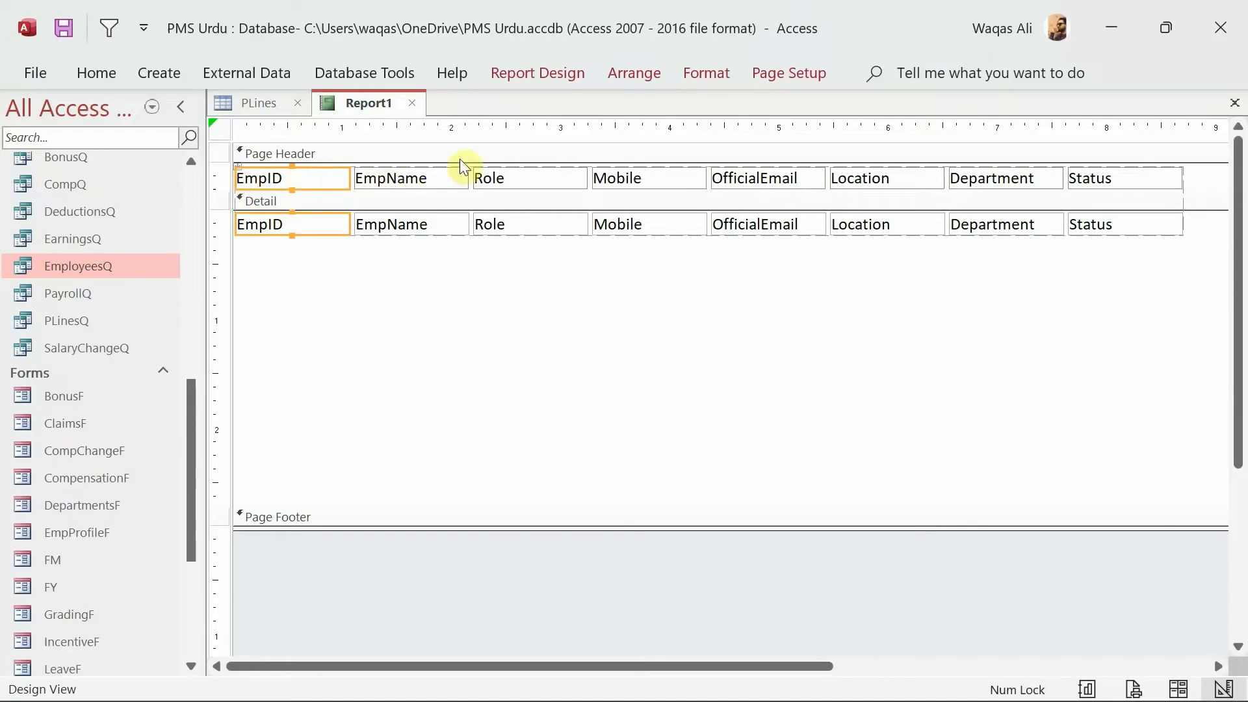
click(552, 81)
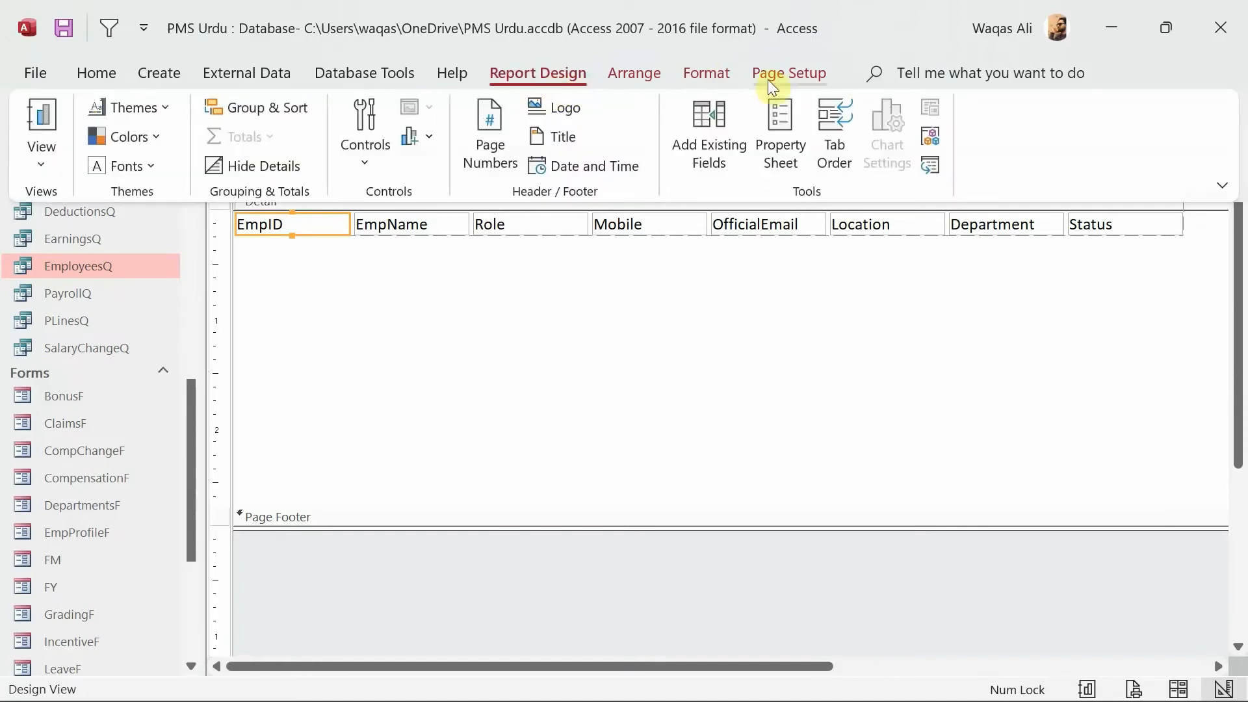
click(777, 130)
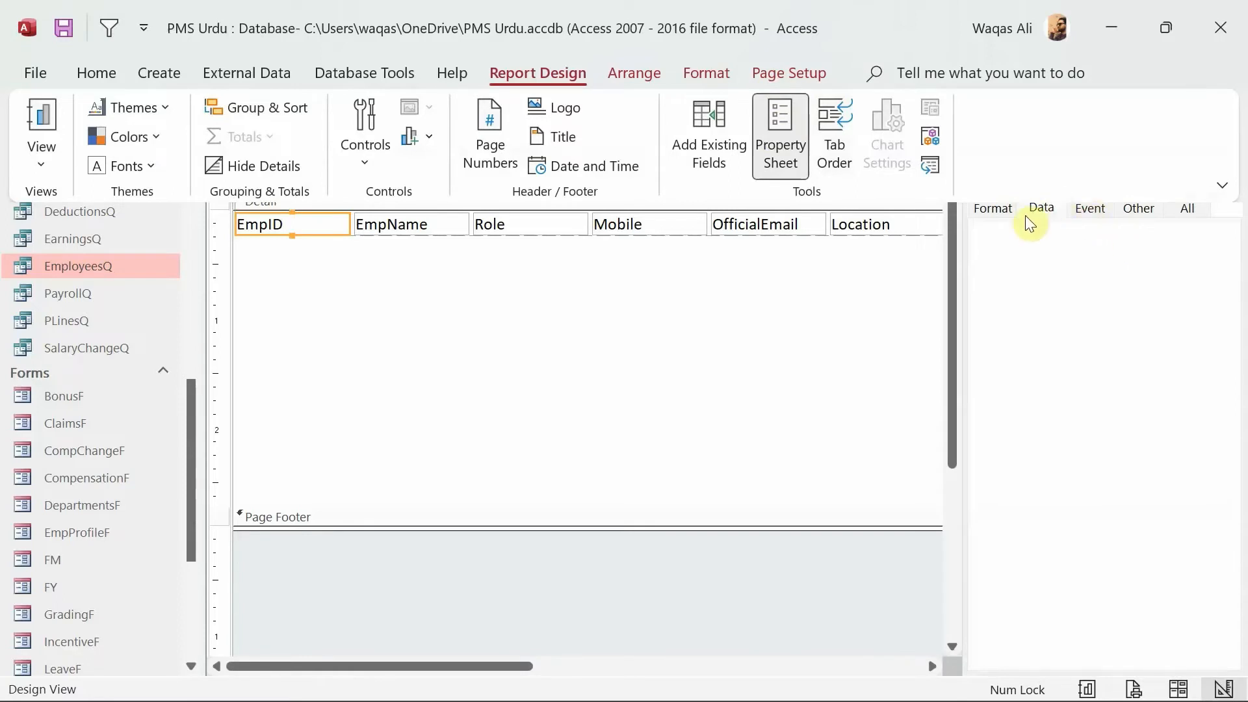
click(995, 210)
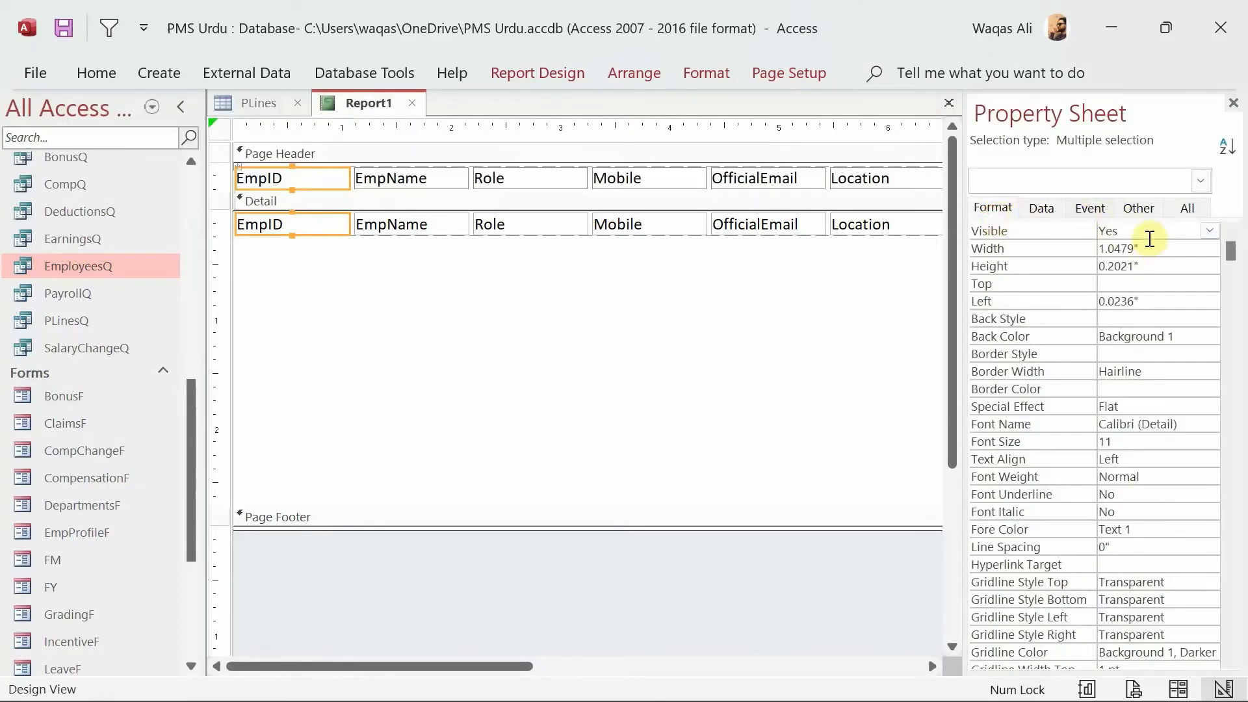
double_click(1145, 232)
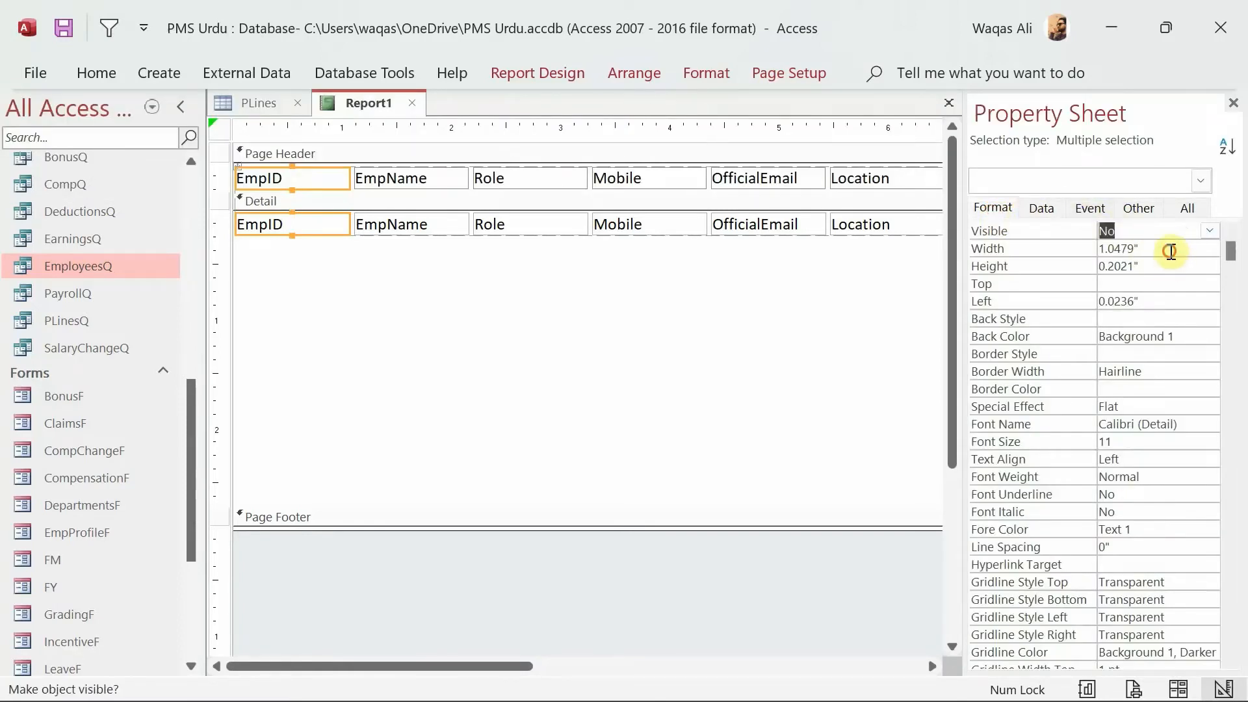
click(1018, 247)
text(0)
key(Return)
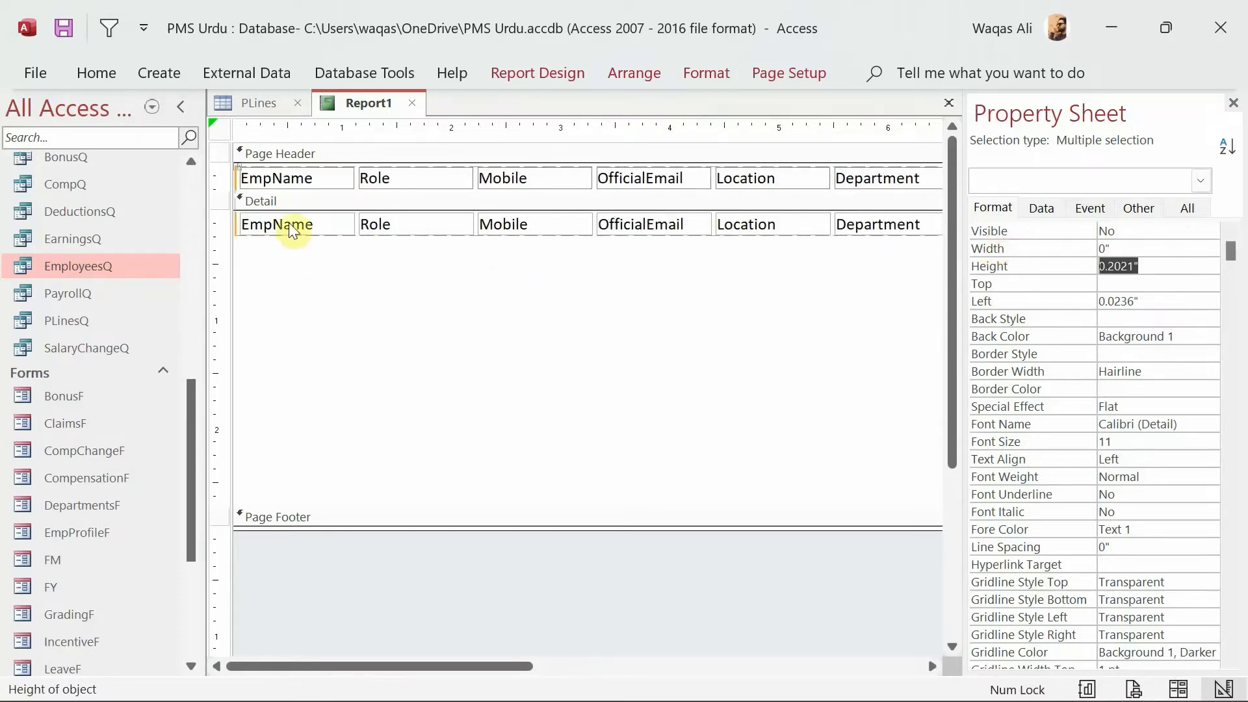
Rename the EmpName header label to Employee Name, widen its column to about 1.4 inches, and close the Property Sheet
click(292, 178)
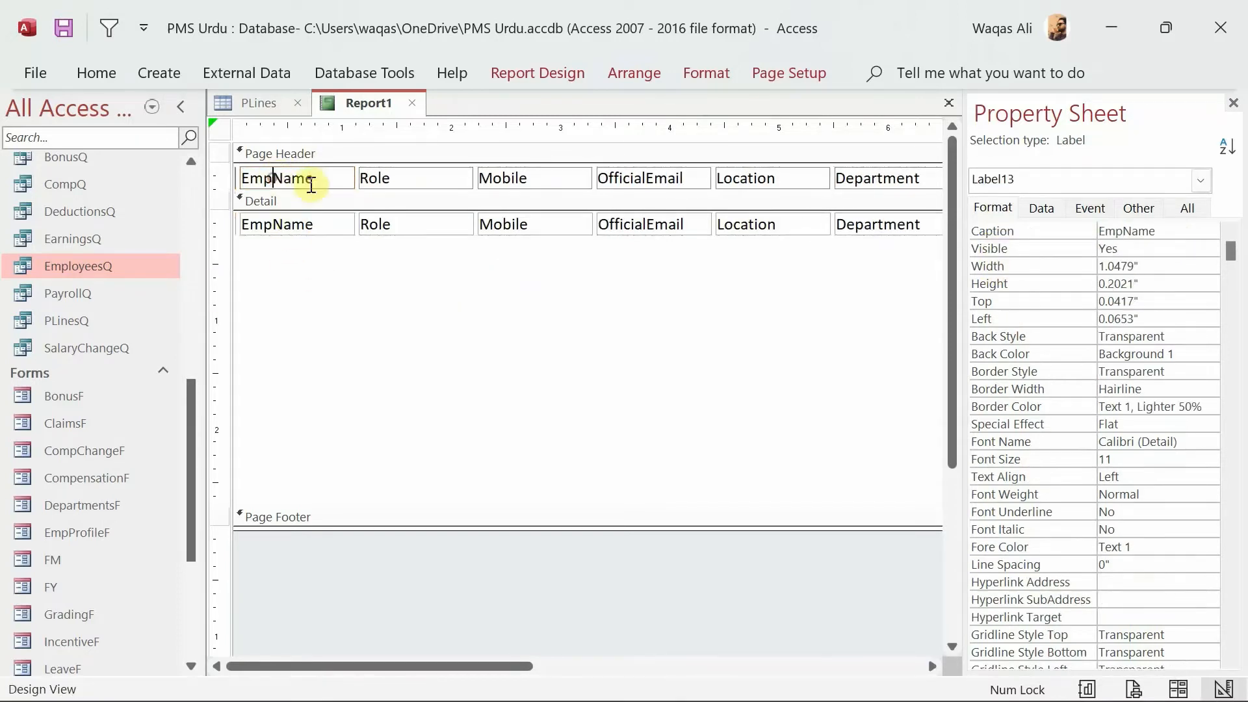
click(325, 187)
text(loy)
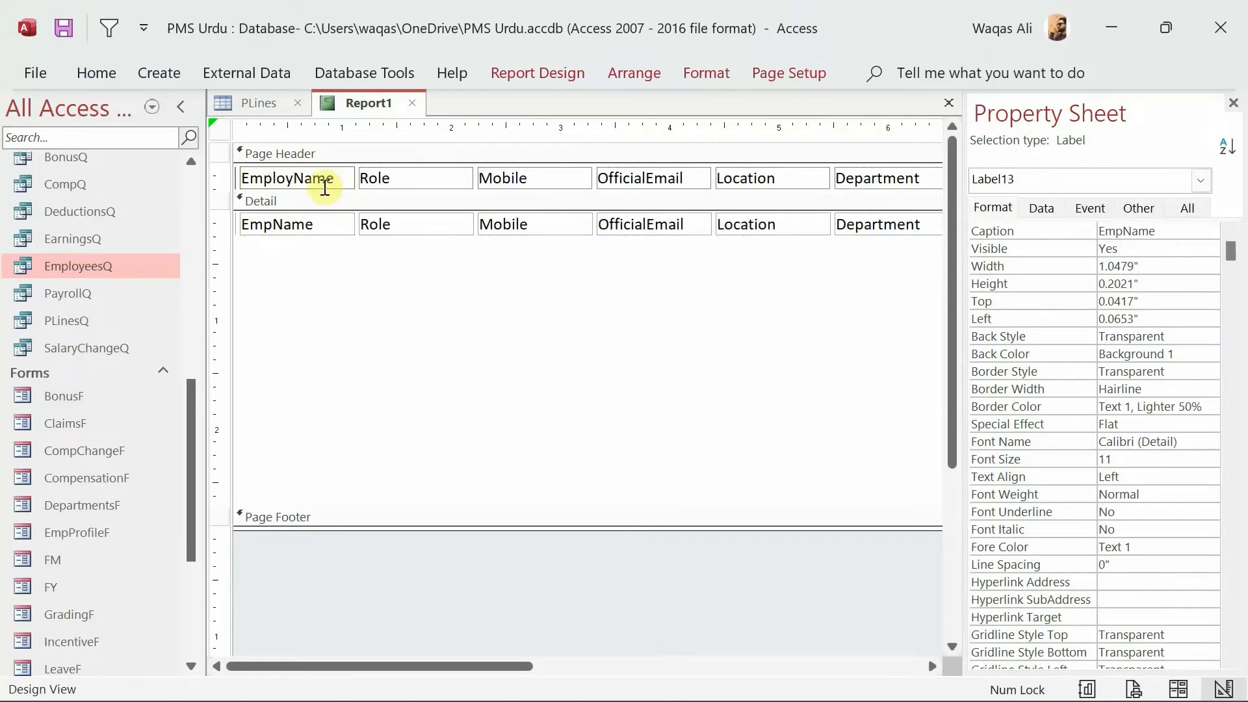
text(ee)
key(Return)
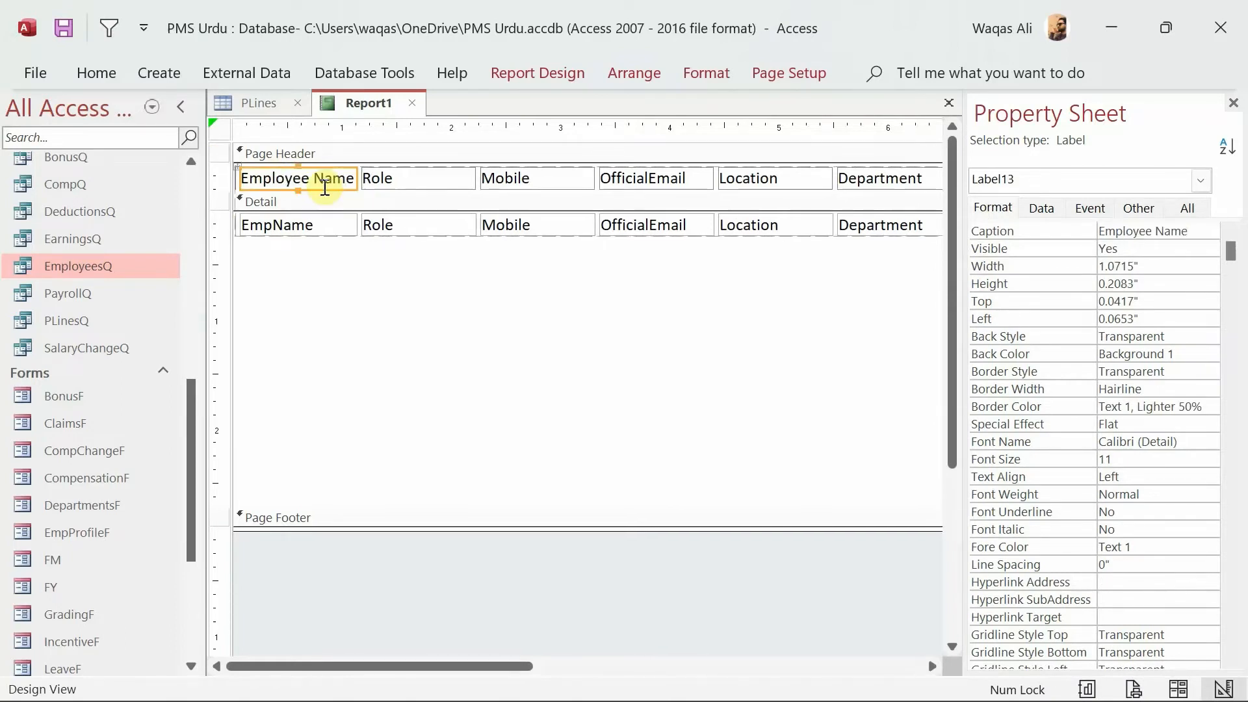
drag(355, 178, 391, 178)
click(500, 184)
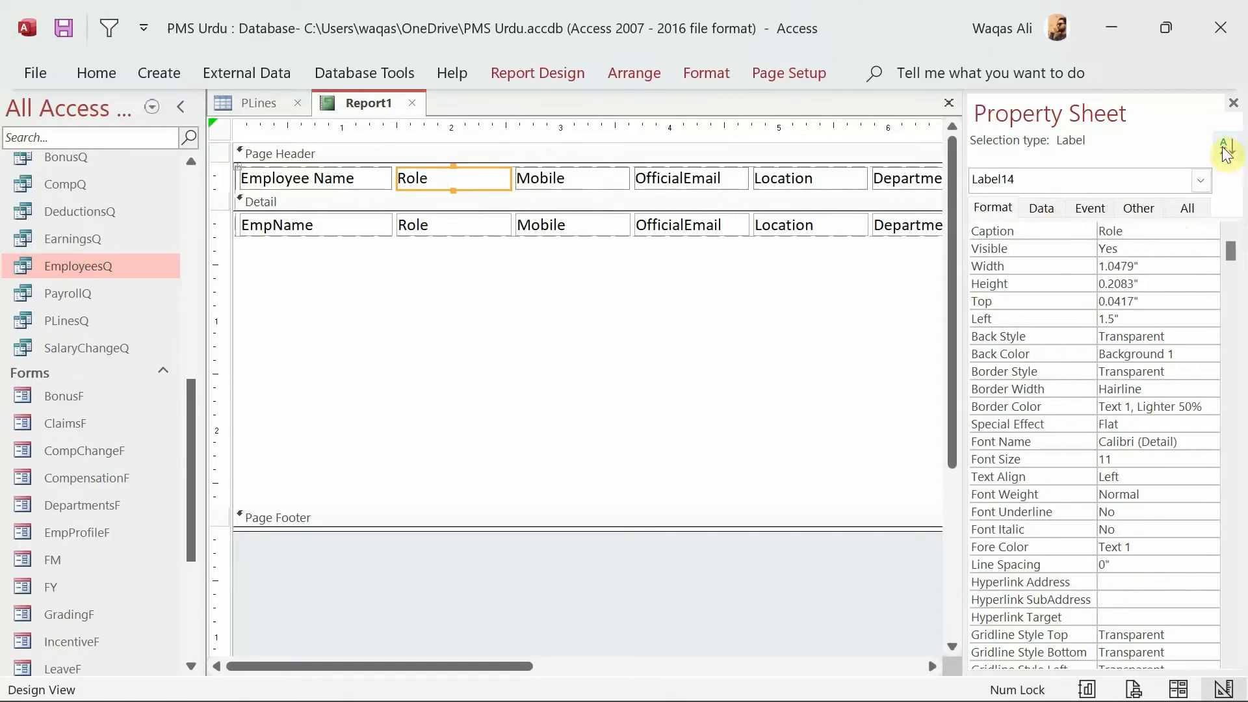
click(1235, 104)
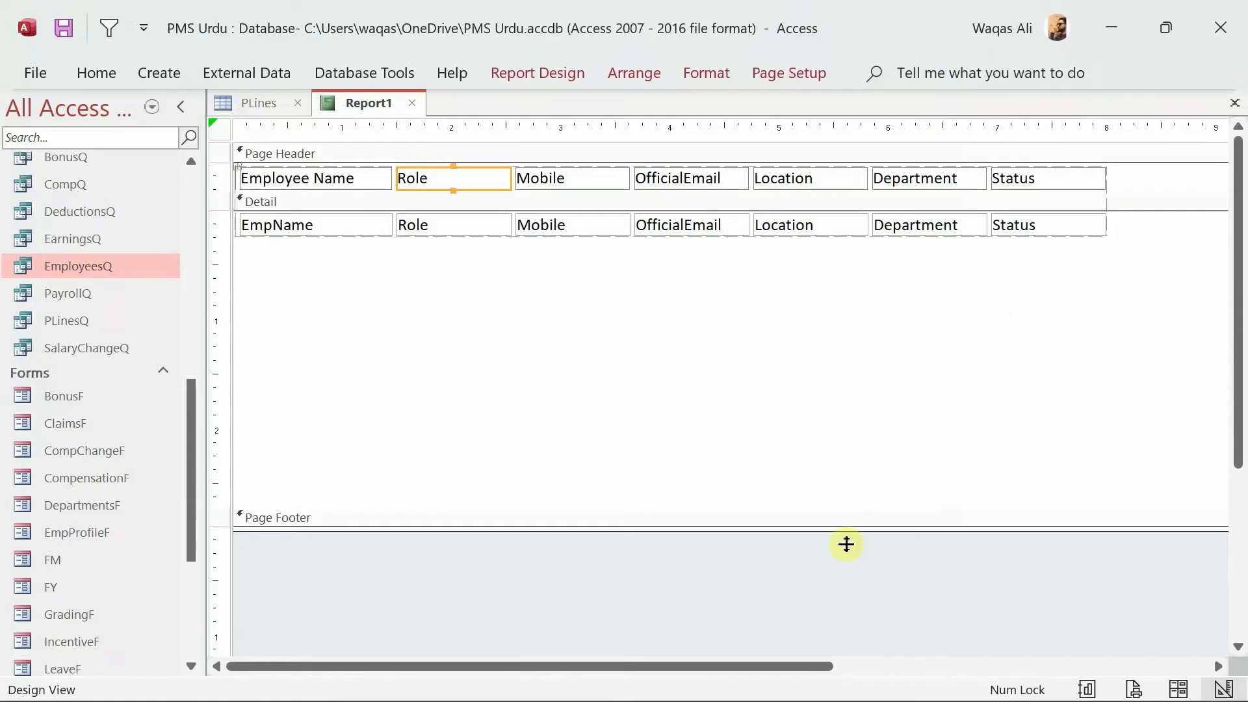
Reduce the report's width to the Status column's outer edge and shorten the Detail section to just below its text boxes
drag(801, 666, 1014, 651)
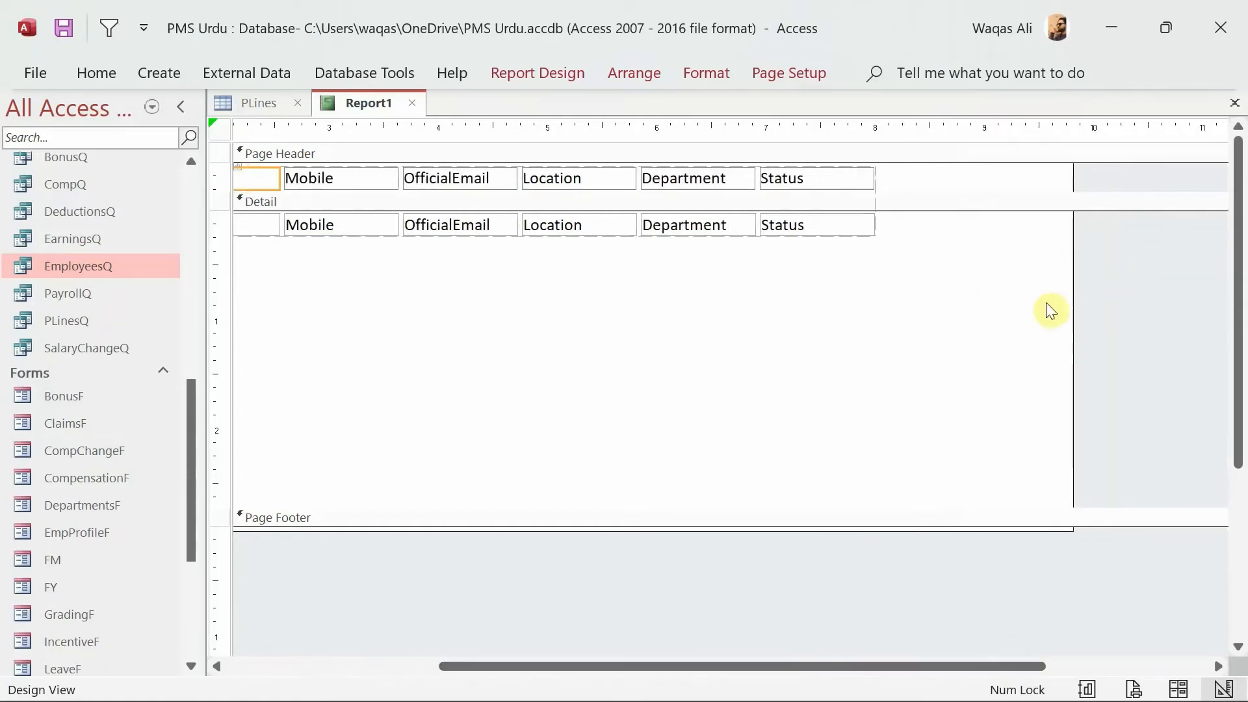
drag(1073, 301, 861, 303)
drag(829, 662, 419, 556)
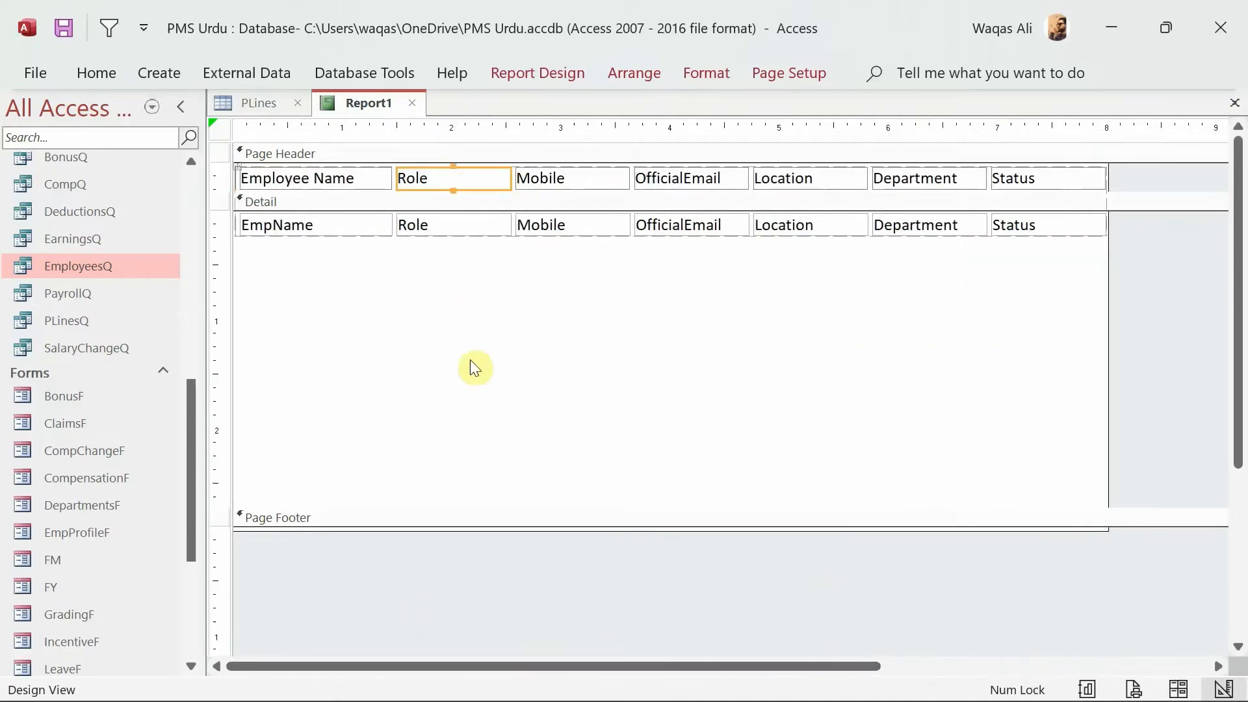
drag(539, 506, 544, 237)
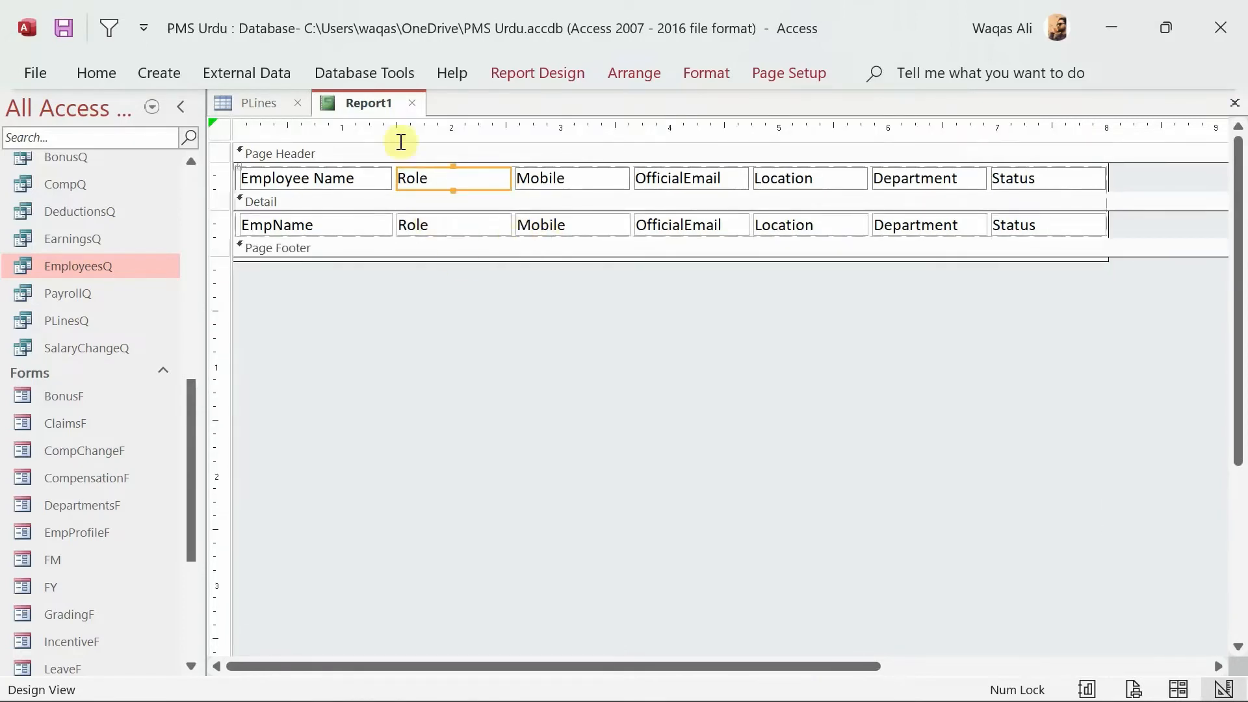
Display the report in Report View and check how the employee data fits each column
right_click(357, 106)
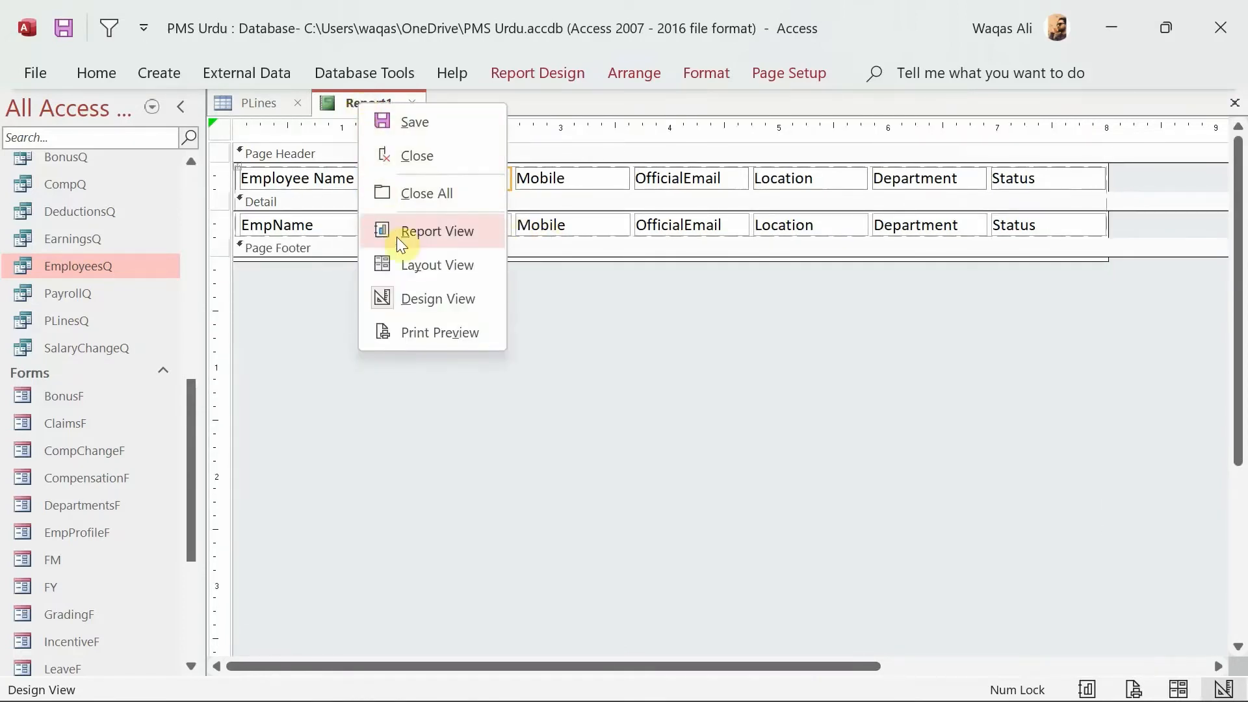
click(401, 244)
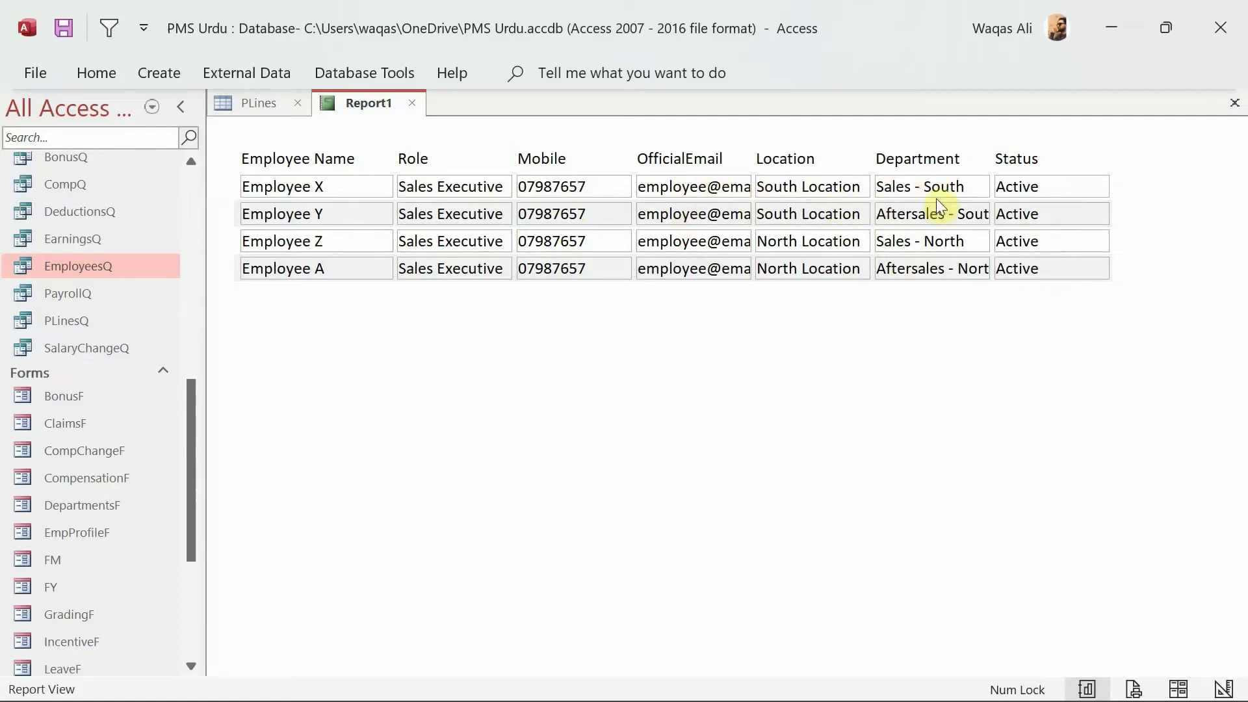
right_click(708, 388)
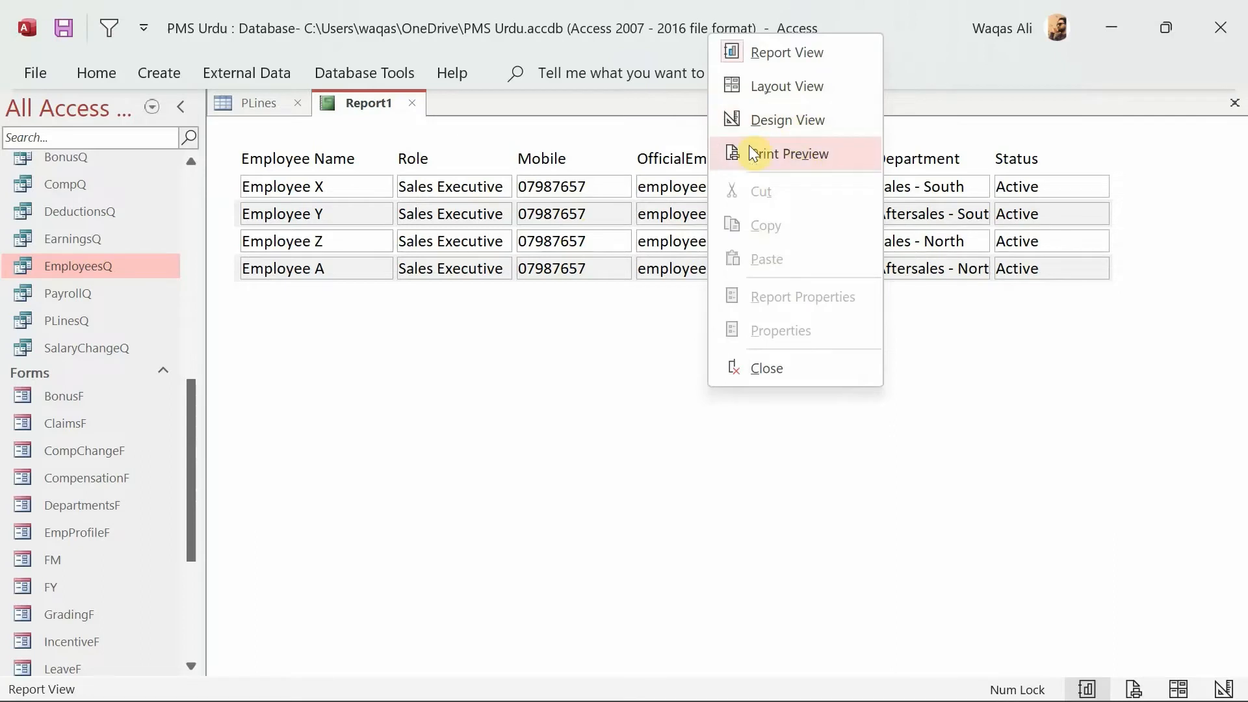
click(496, 406)
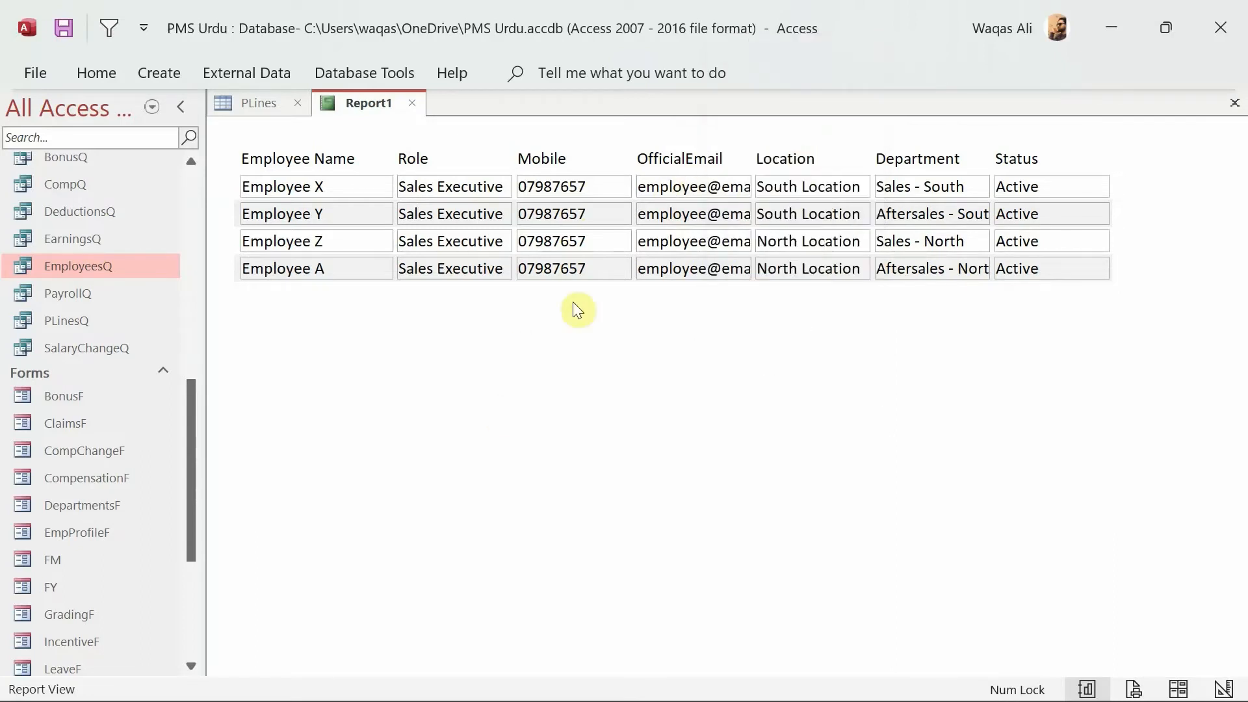
Examine pages 1 and 2 of the report in Print Preview for column fit, and return to Design View
right_click(580, 324)
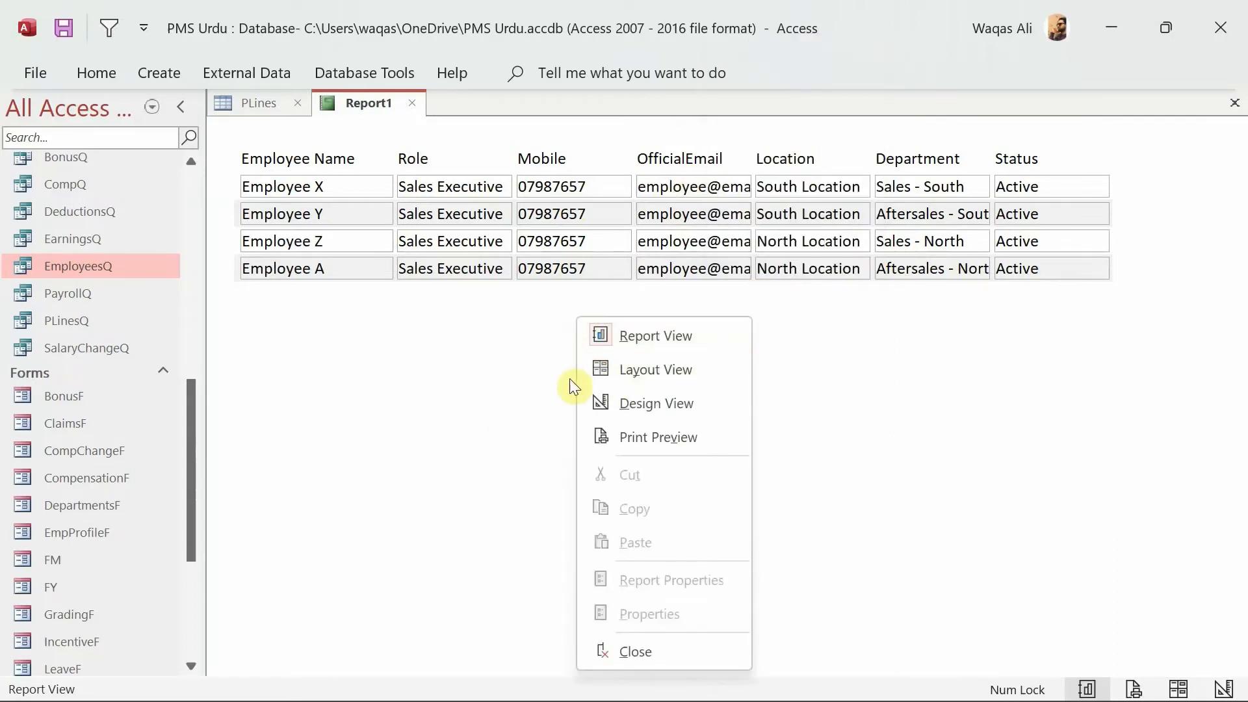
click(656, 450)
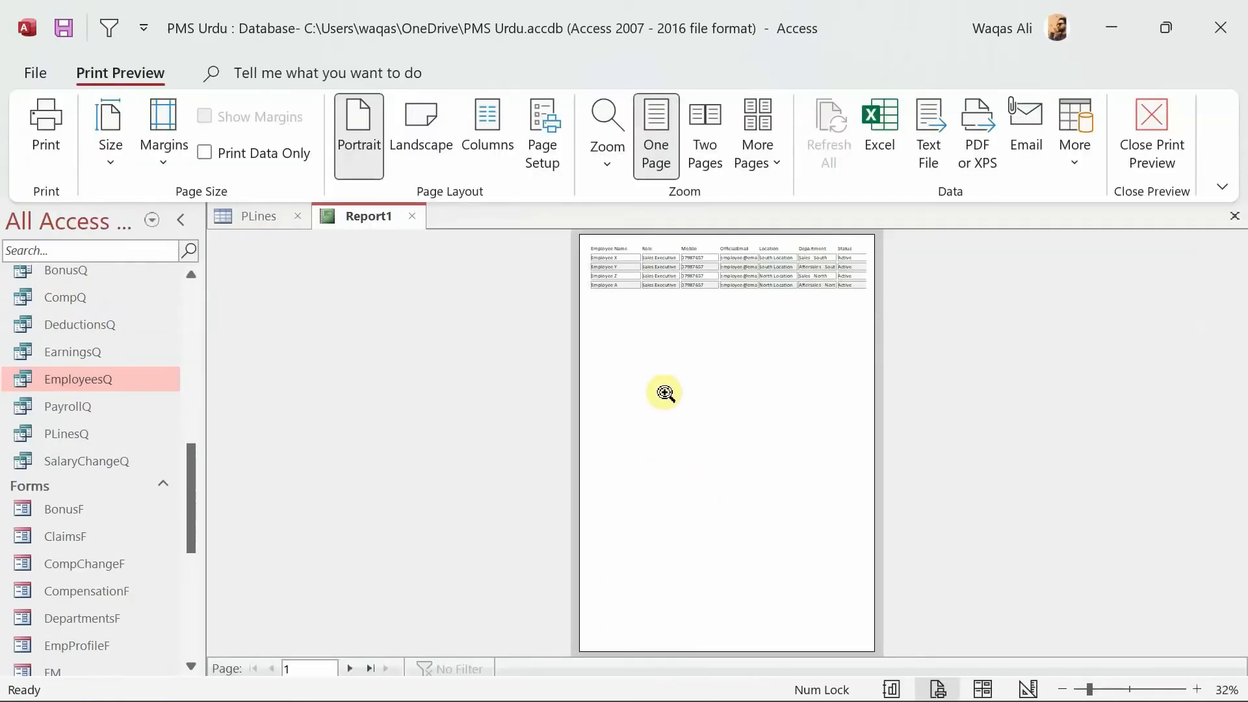
click(664, 392)
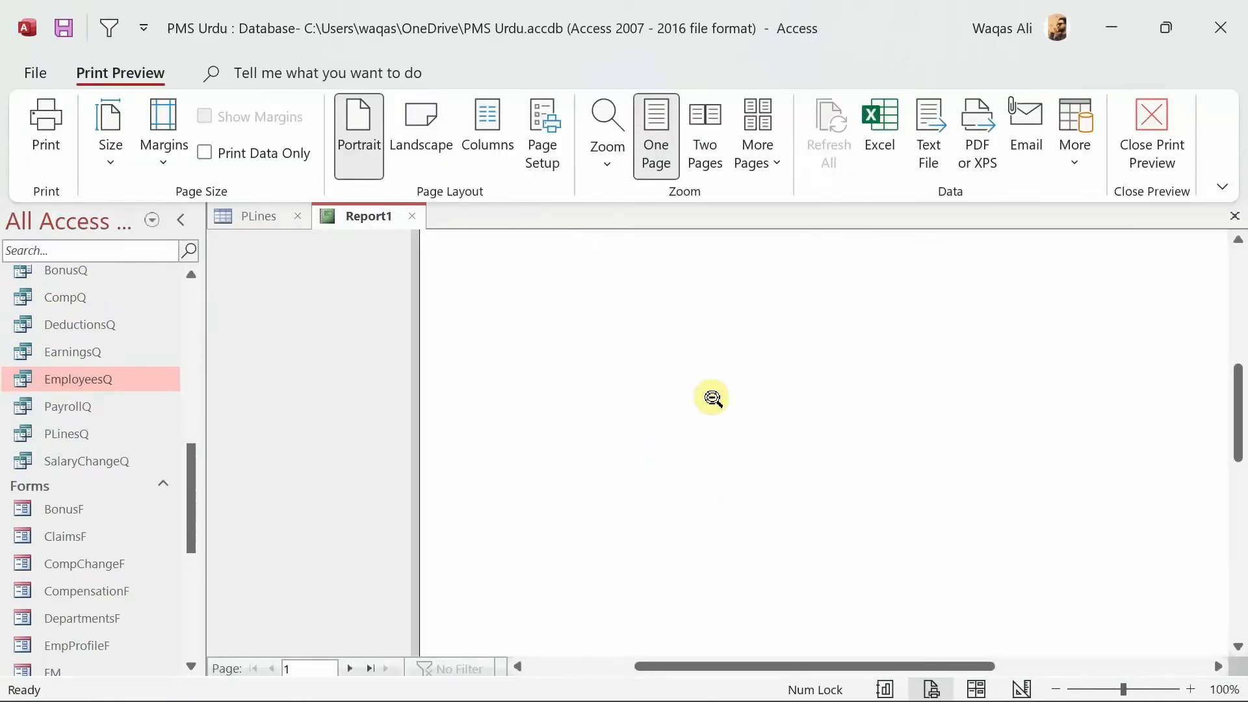
scroll(780, 410, up, 2)
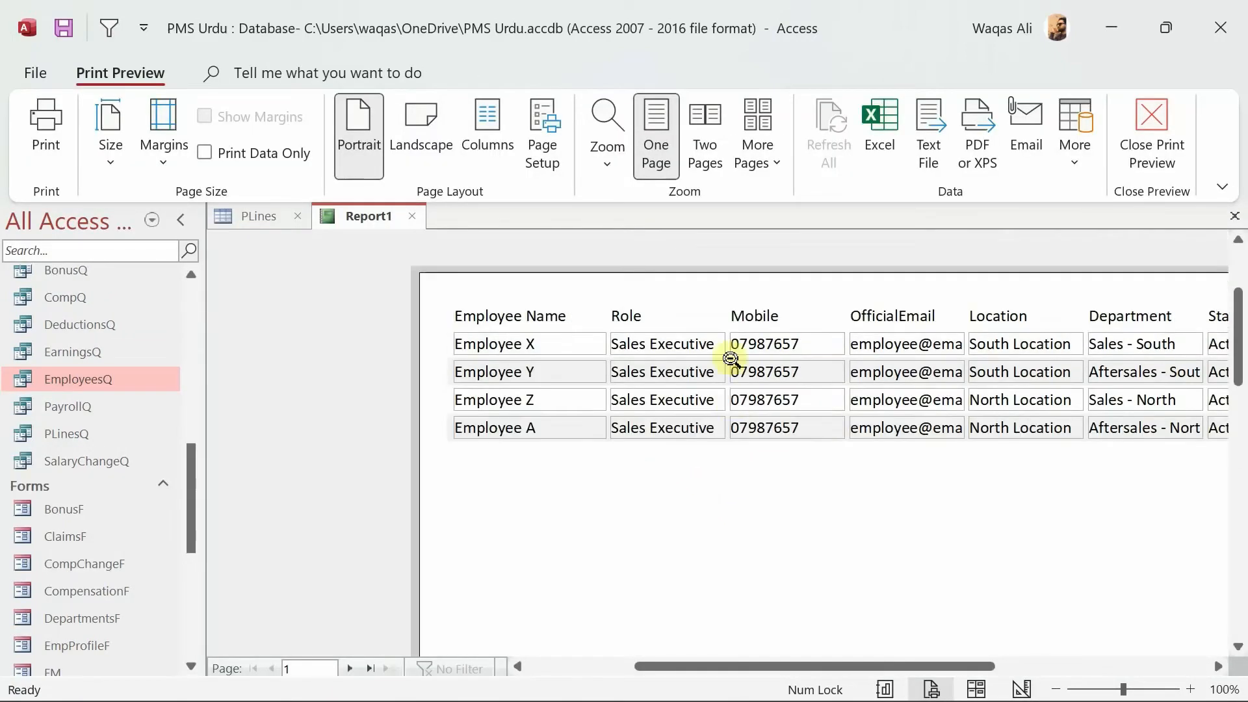
click(708, 507)
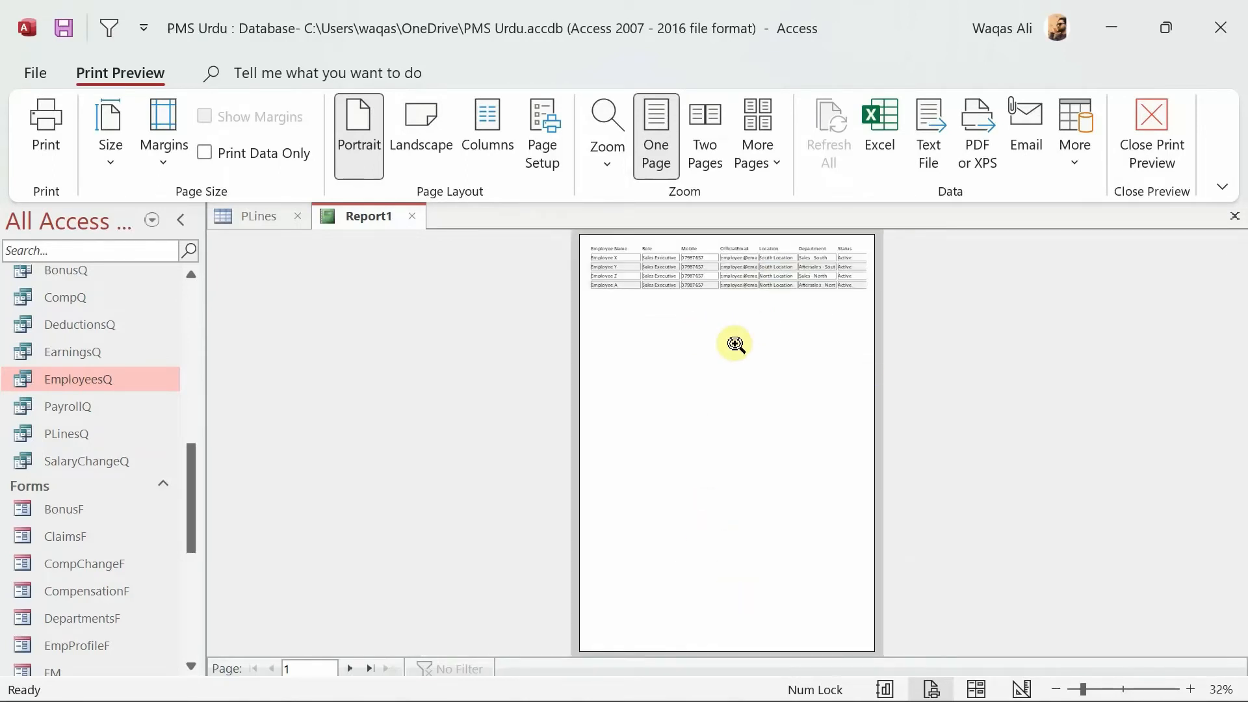
click(350, 669)
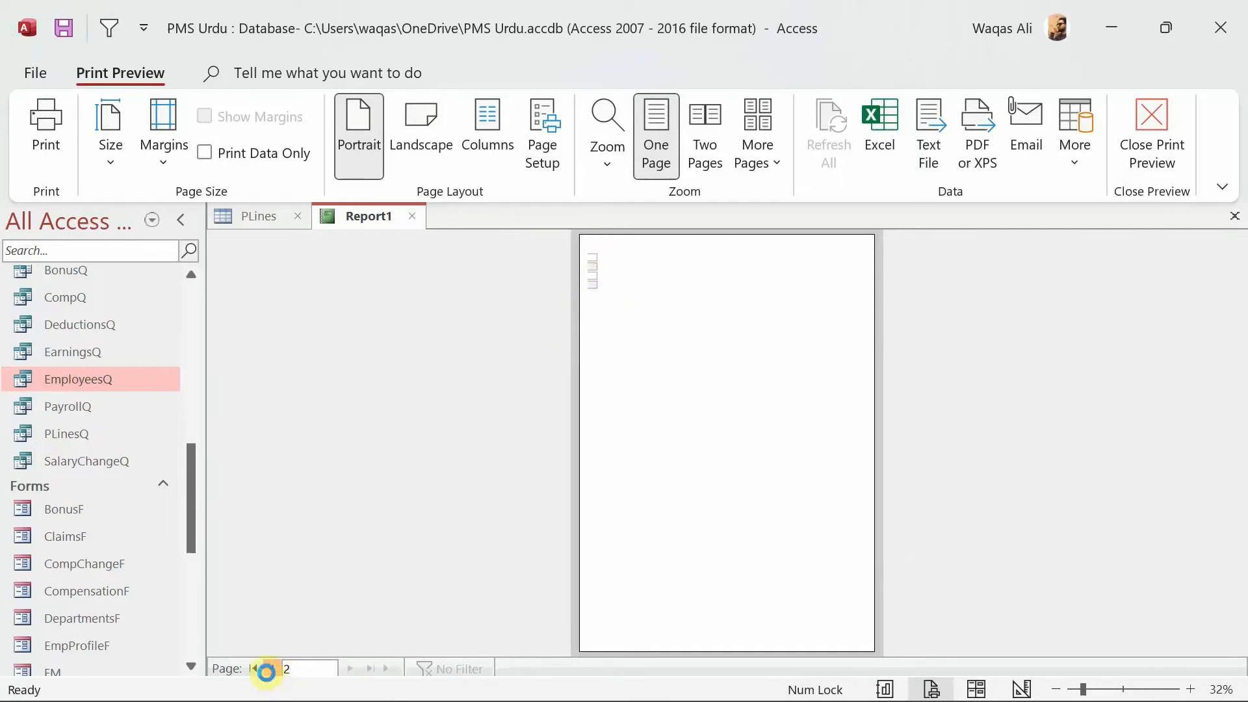
click(255, 669)
click(740, 369)
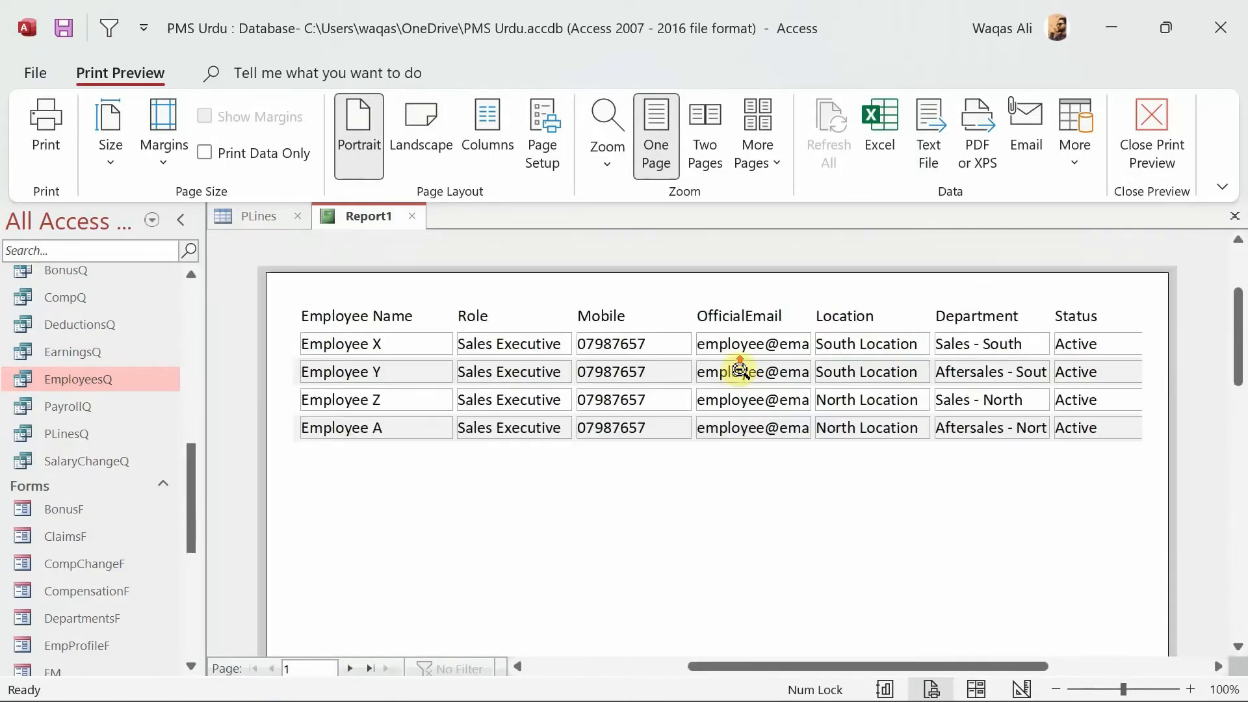
right_click(785, 366)
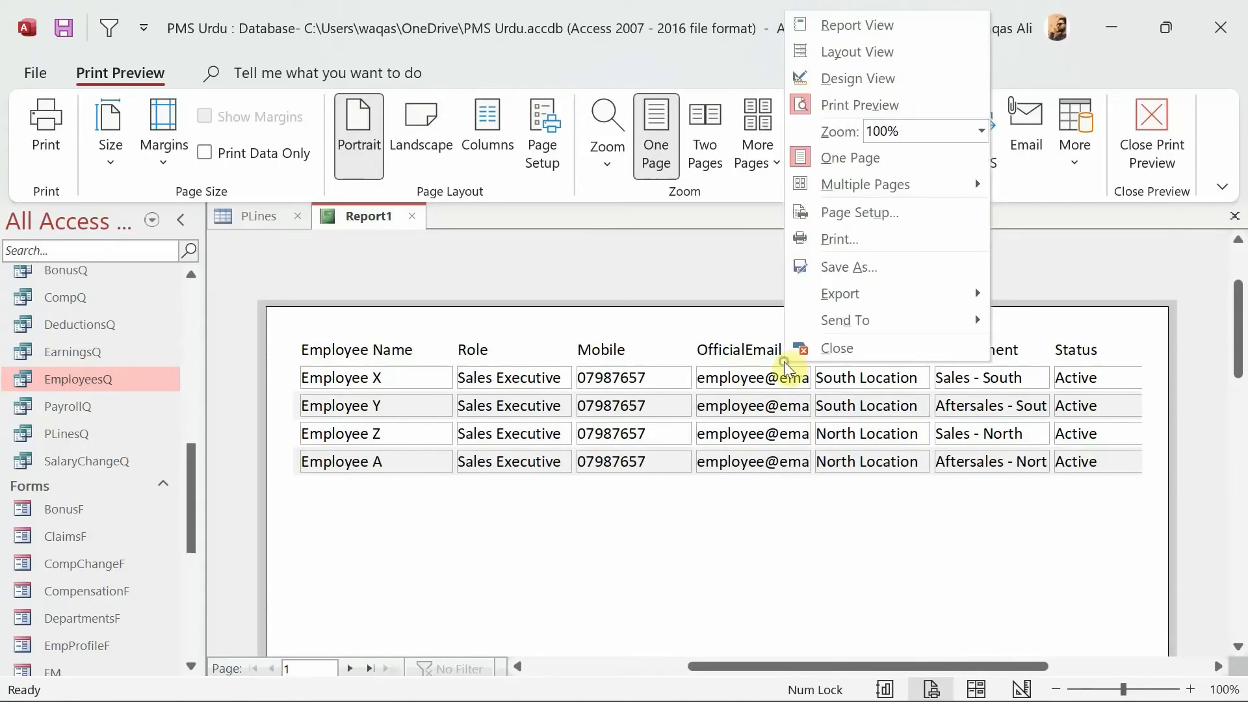
click(871, 78)
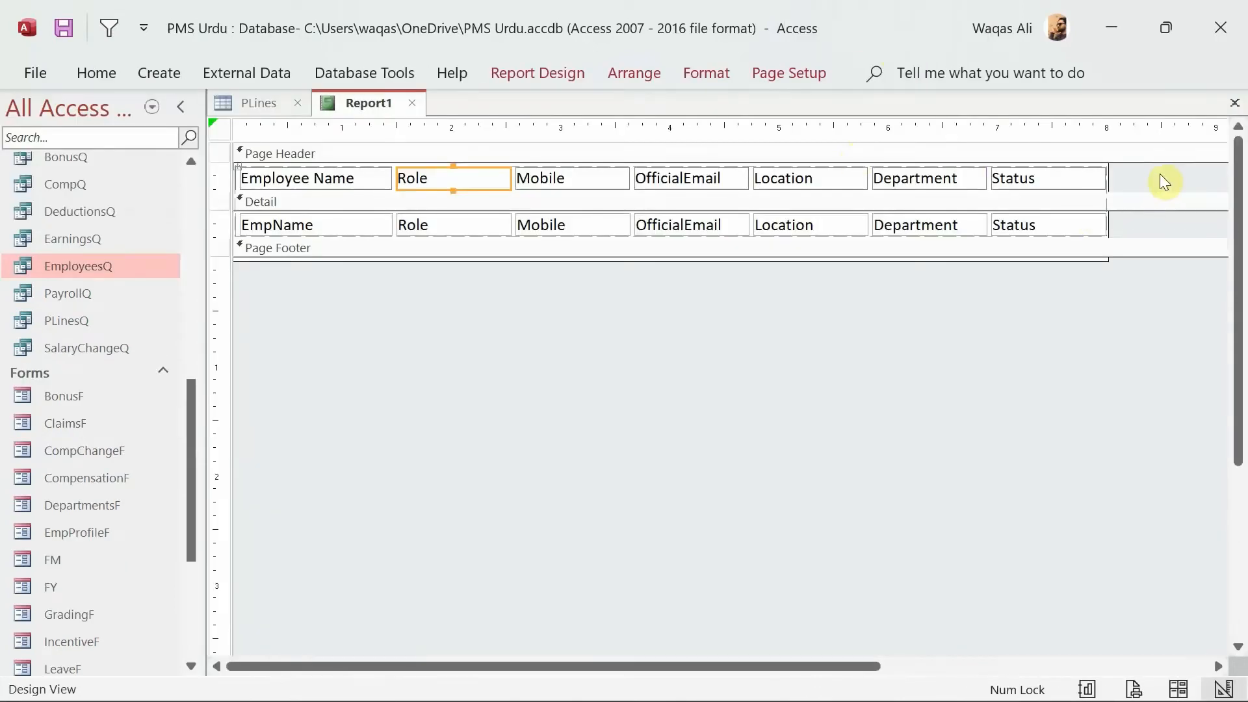
Narrow the Mobile column in the tabular layout to about 0.8 inch
drag(1160, 173, 1122, 174)
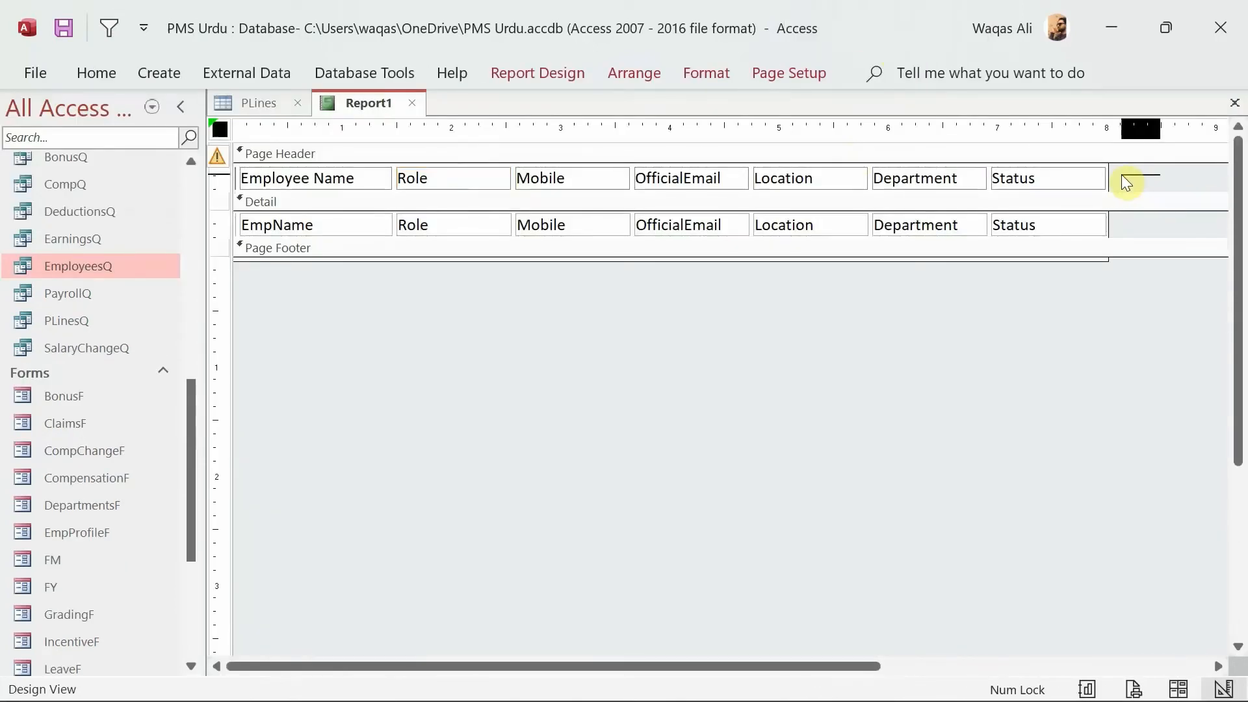
key(Delete)
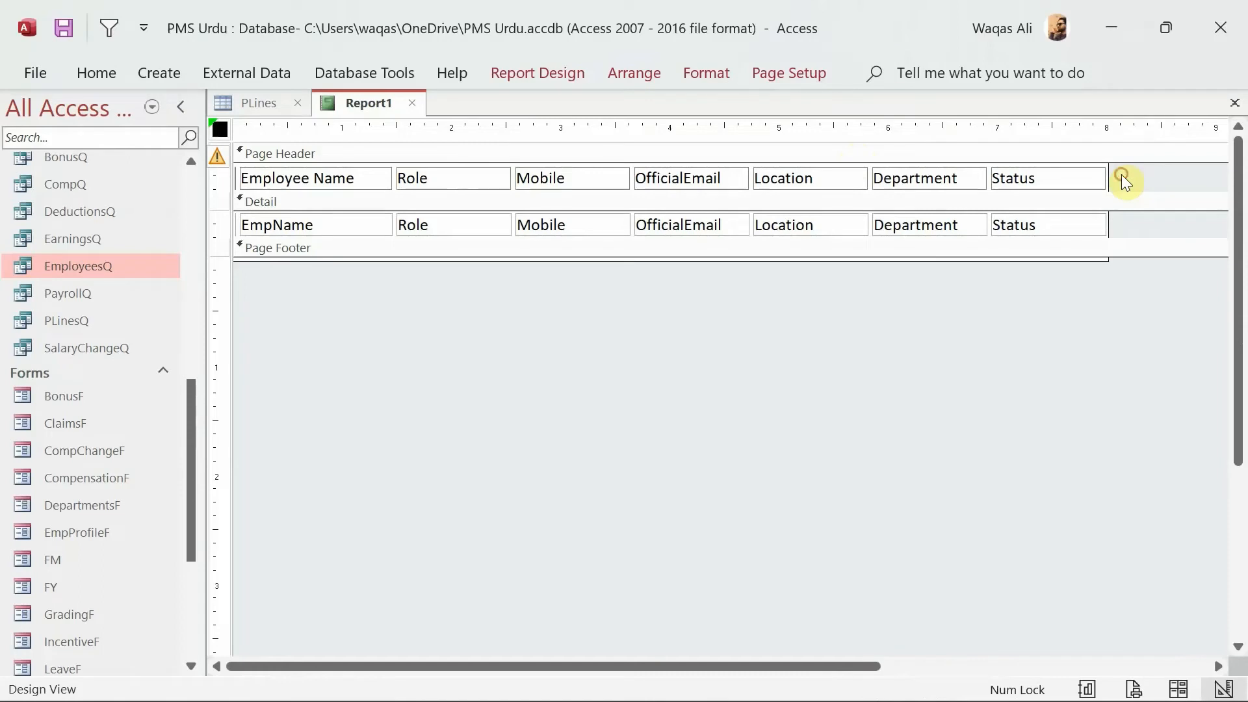
click(579, 225)
drag(626, 225, 606, 224)
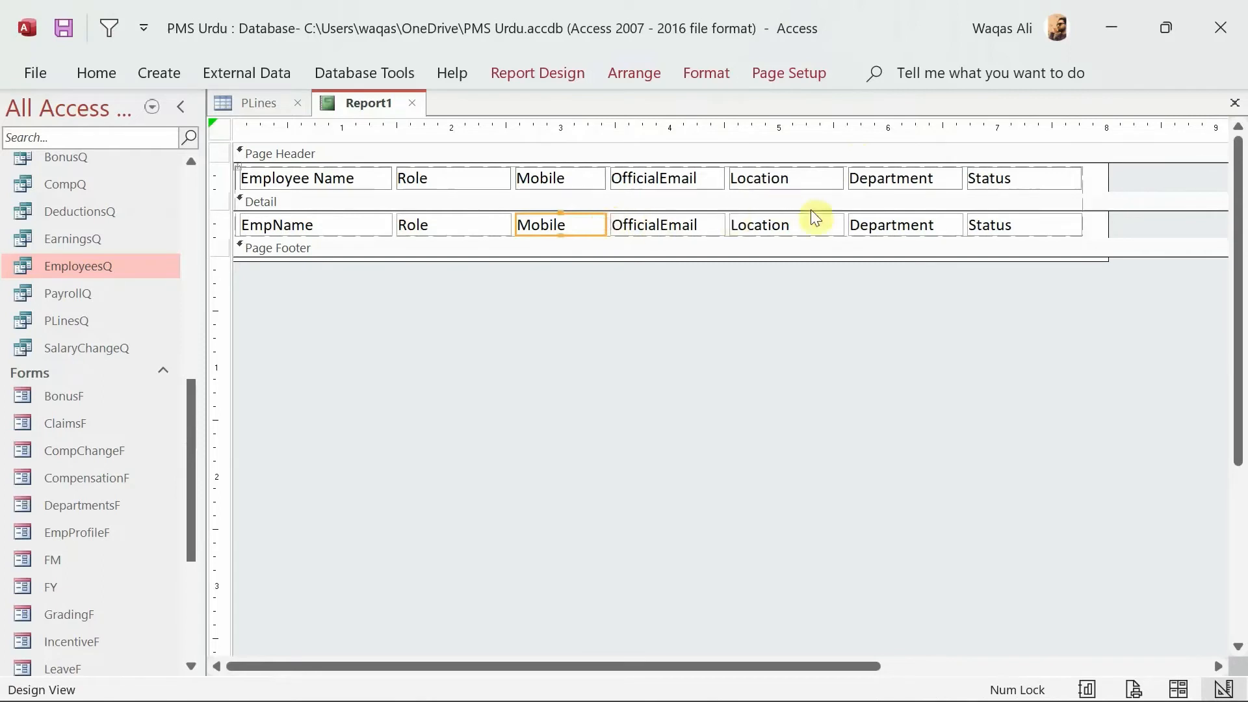
click(826, 227)
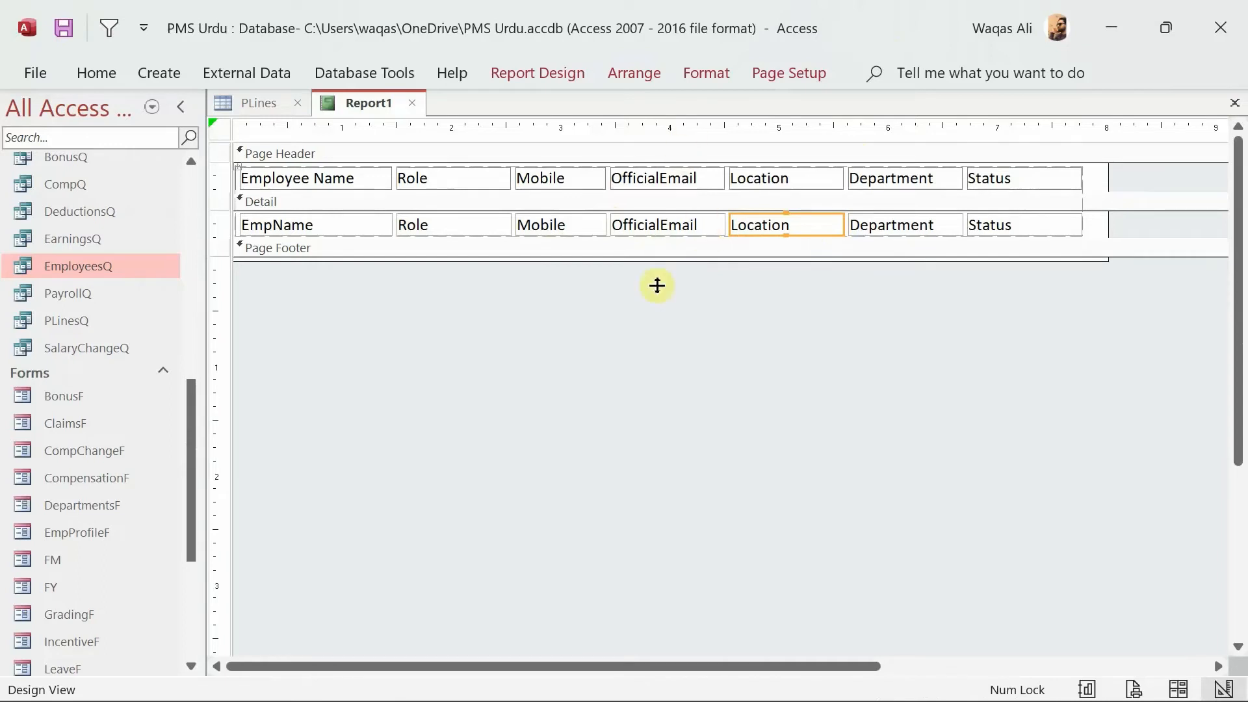
click(708, 229)
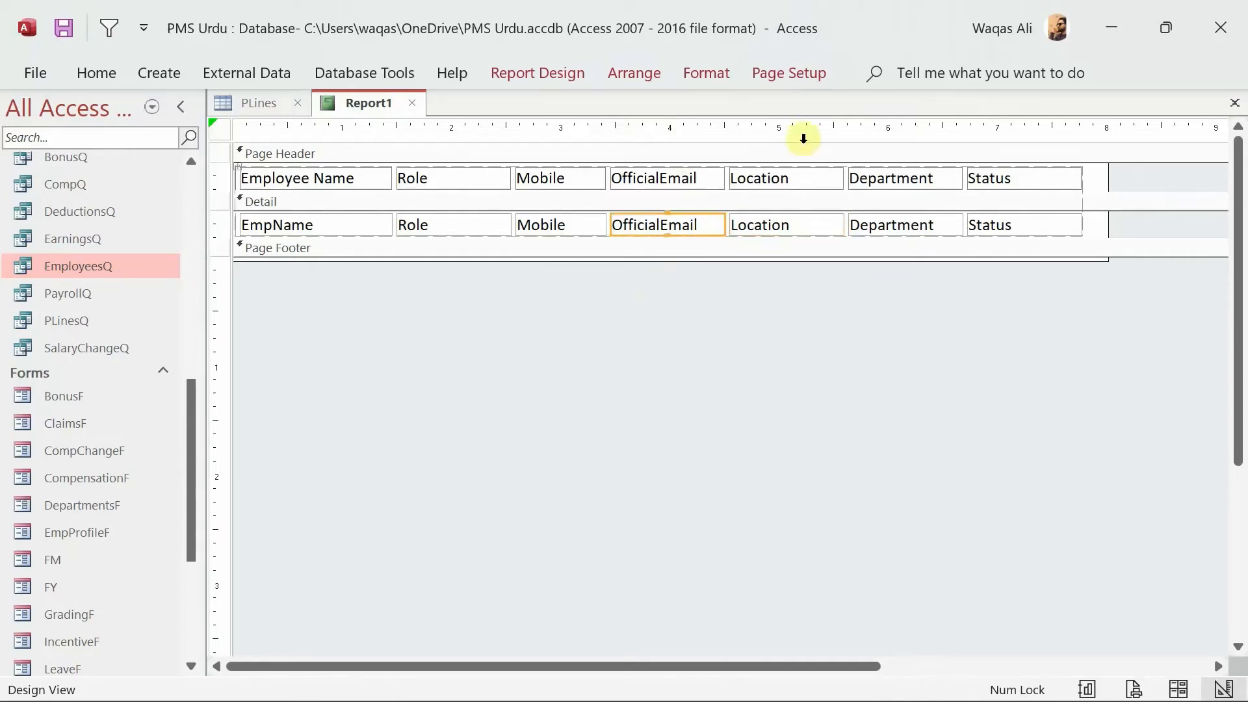
click(564, 225)
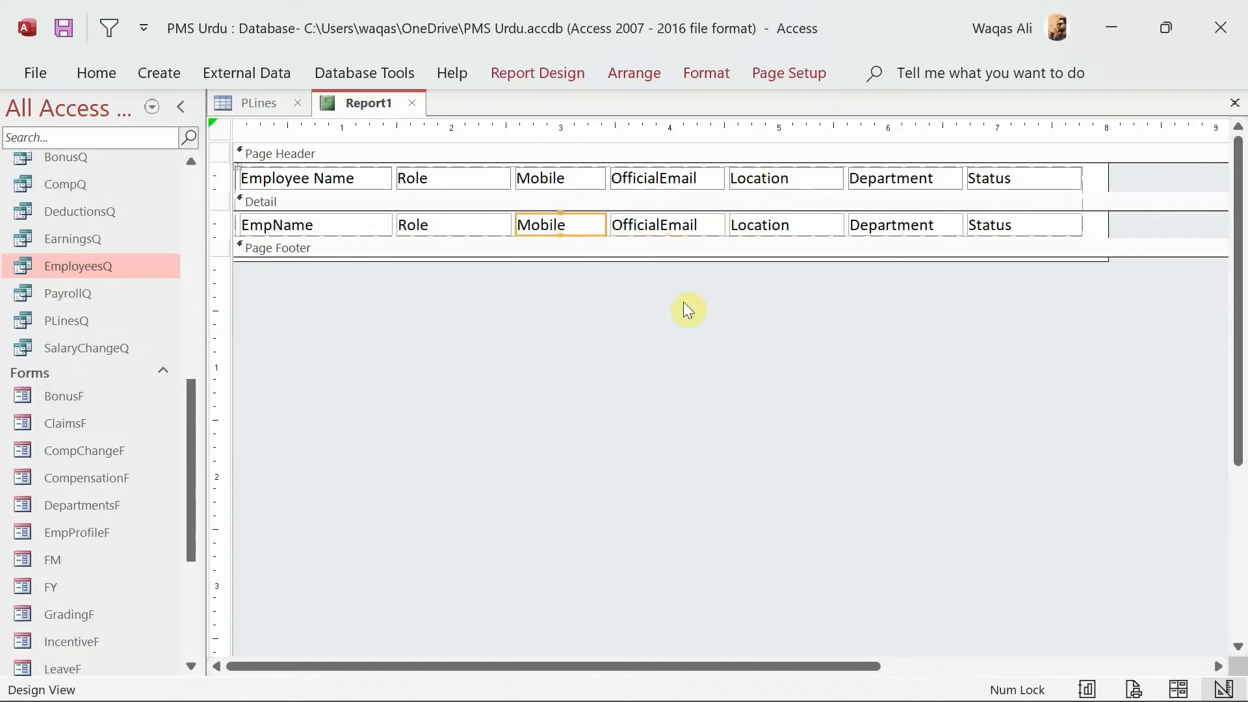
drag(684, 302, 686, 170)
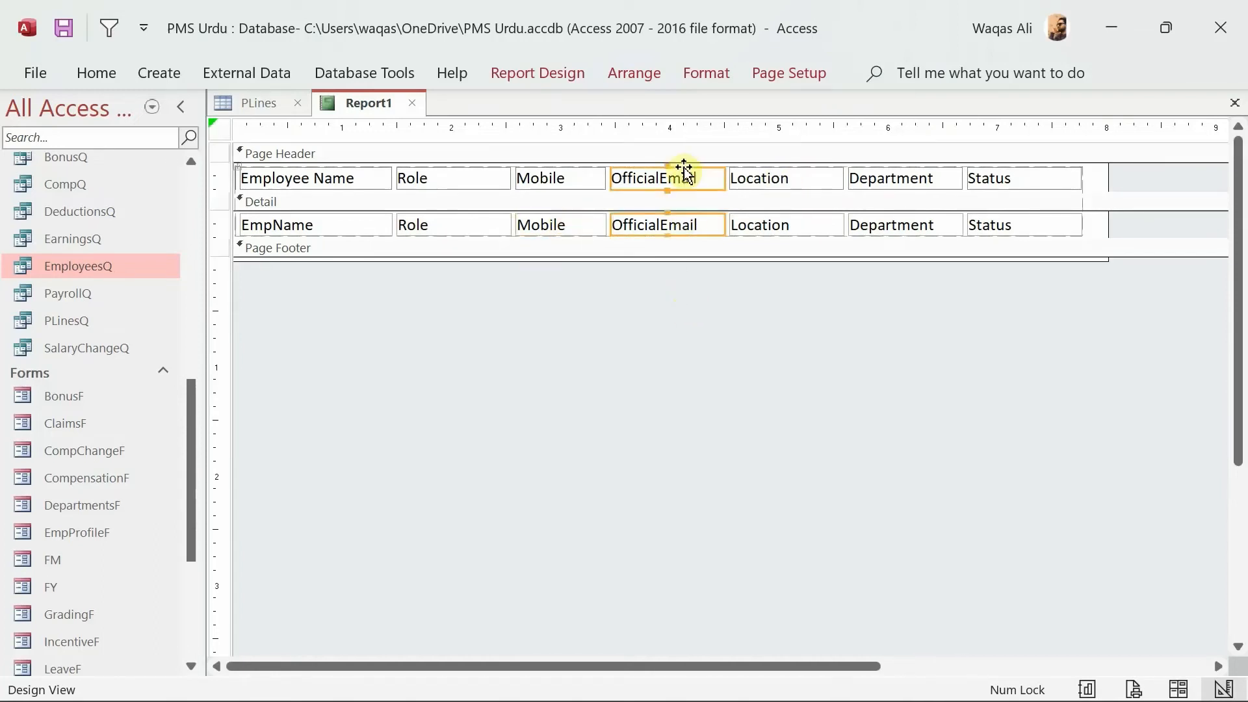
click(1016, 307)
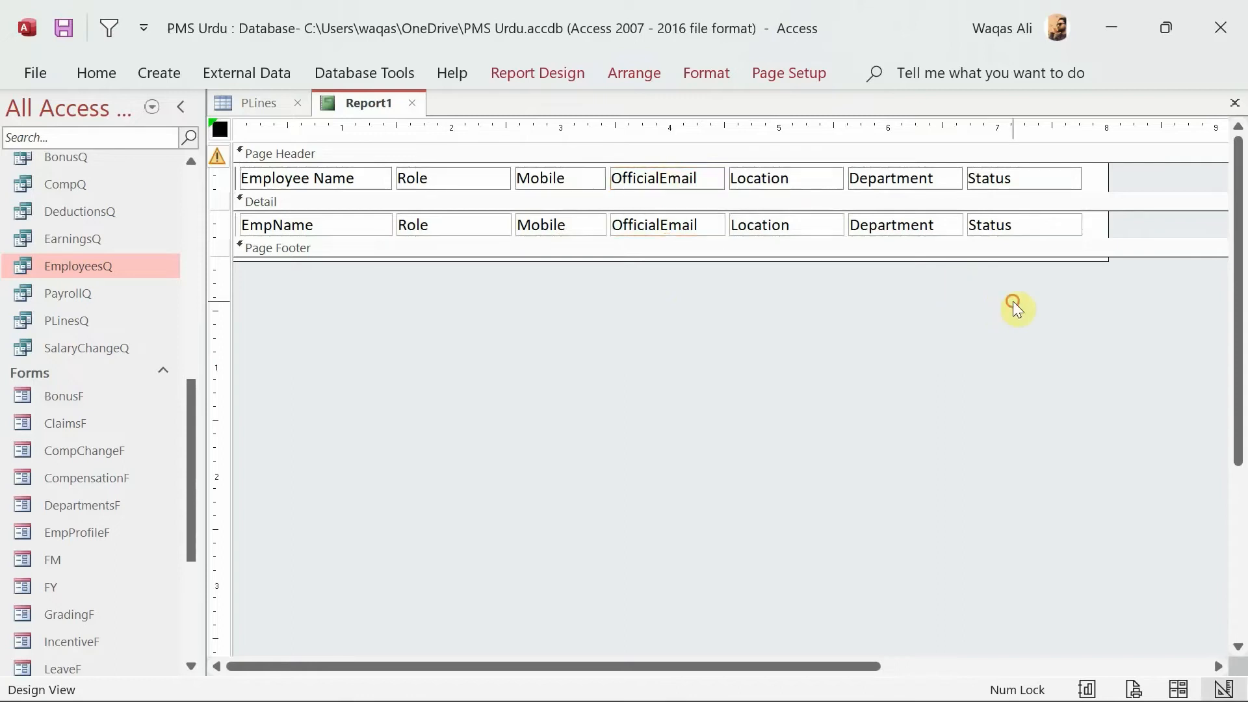
Narrow the Status column to about 0.65 inch and widen the OfficialEmail column to about 1.8 inches
drag(1070, 305, 1038, 187)
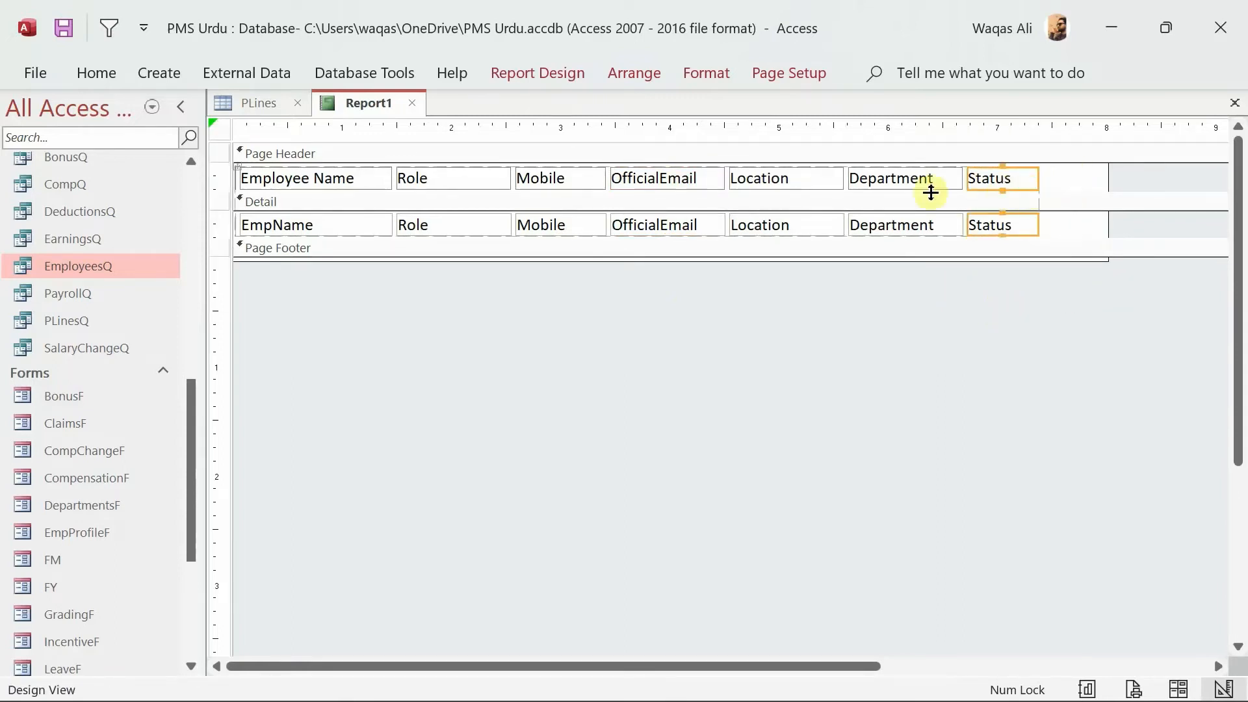
click(709, 182)
drag(720, 176, 812, 178)
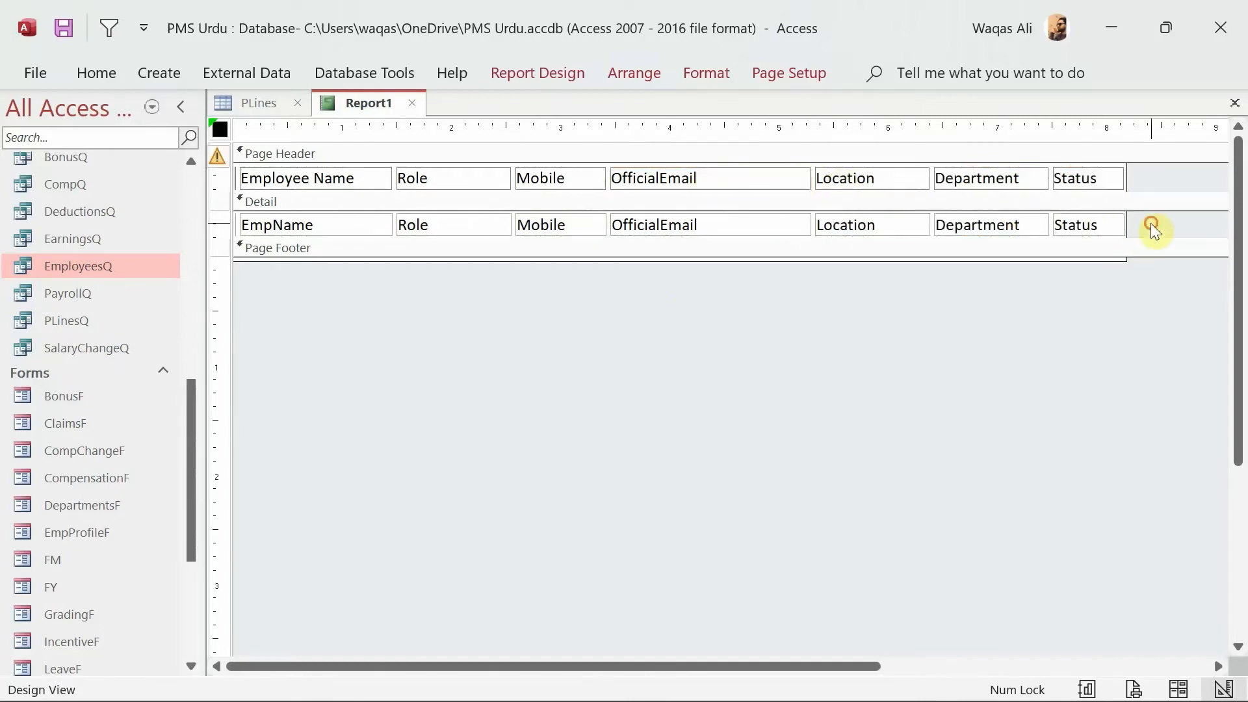
Set the font size of all text boxes in the Detail section to 10
drag(1150, 223, 241, 224)
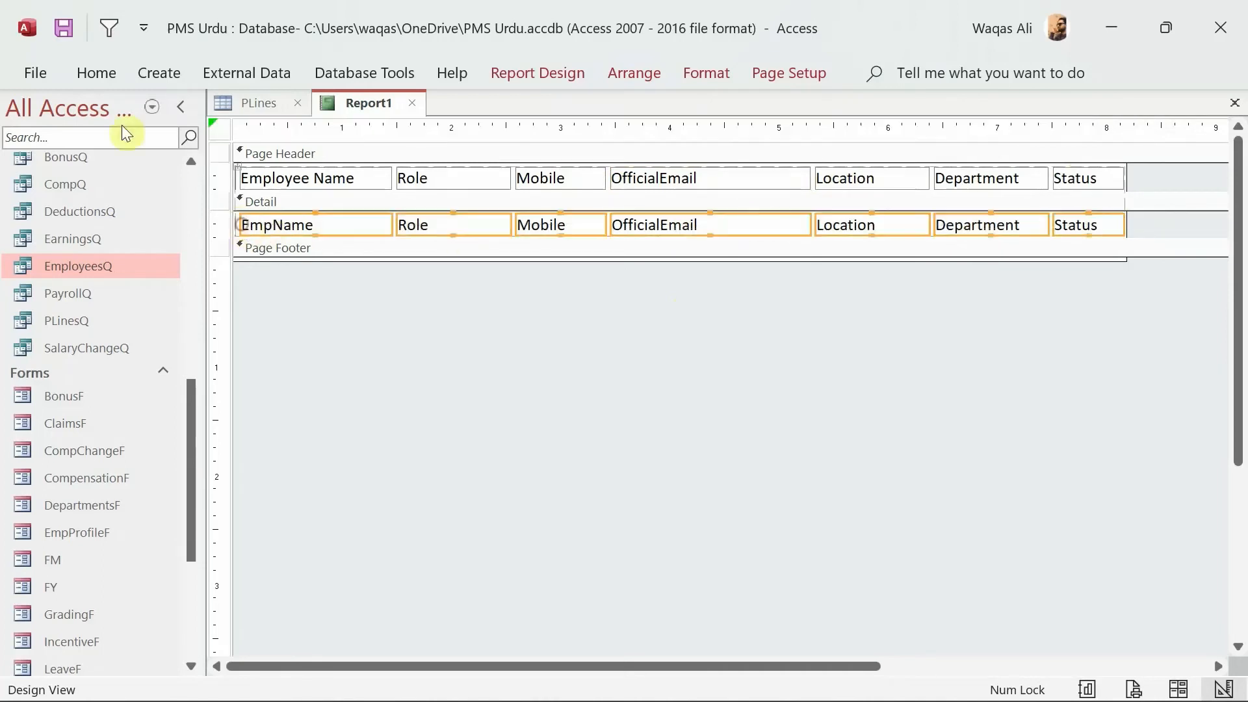
click(111, 73)
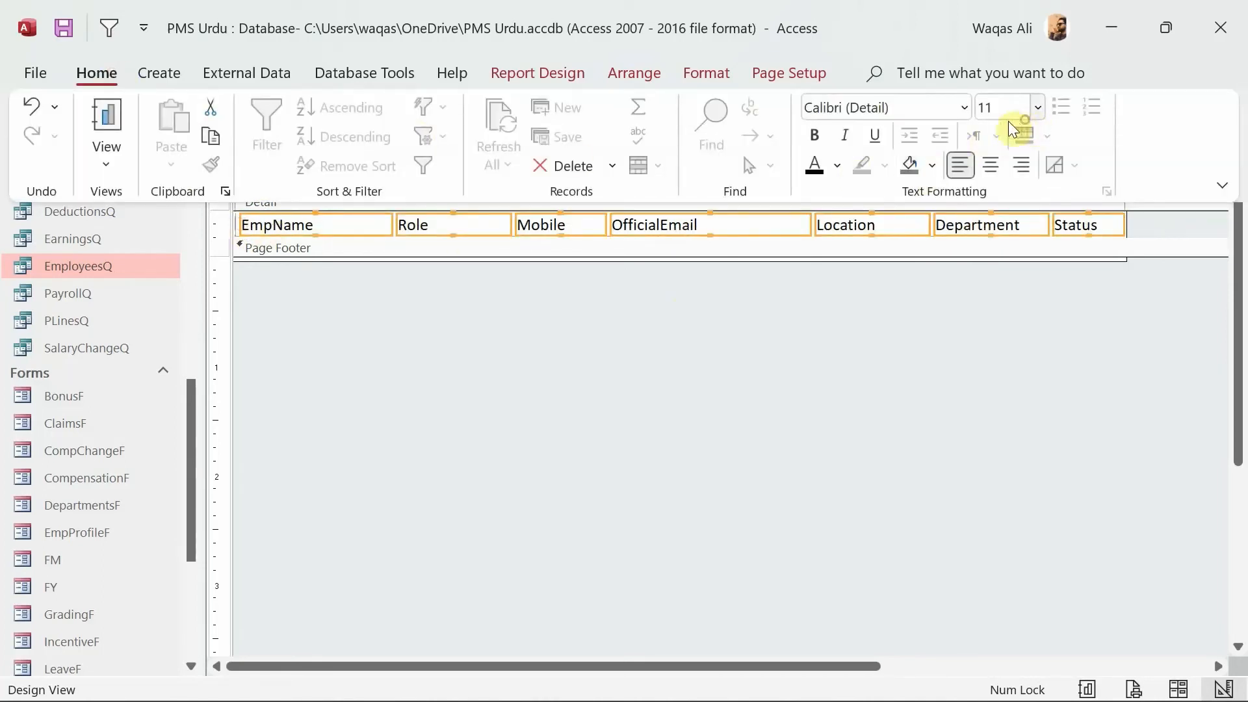
click(1037, 110)
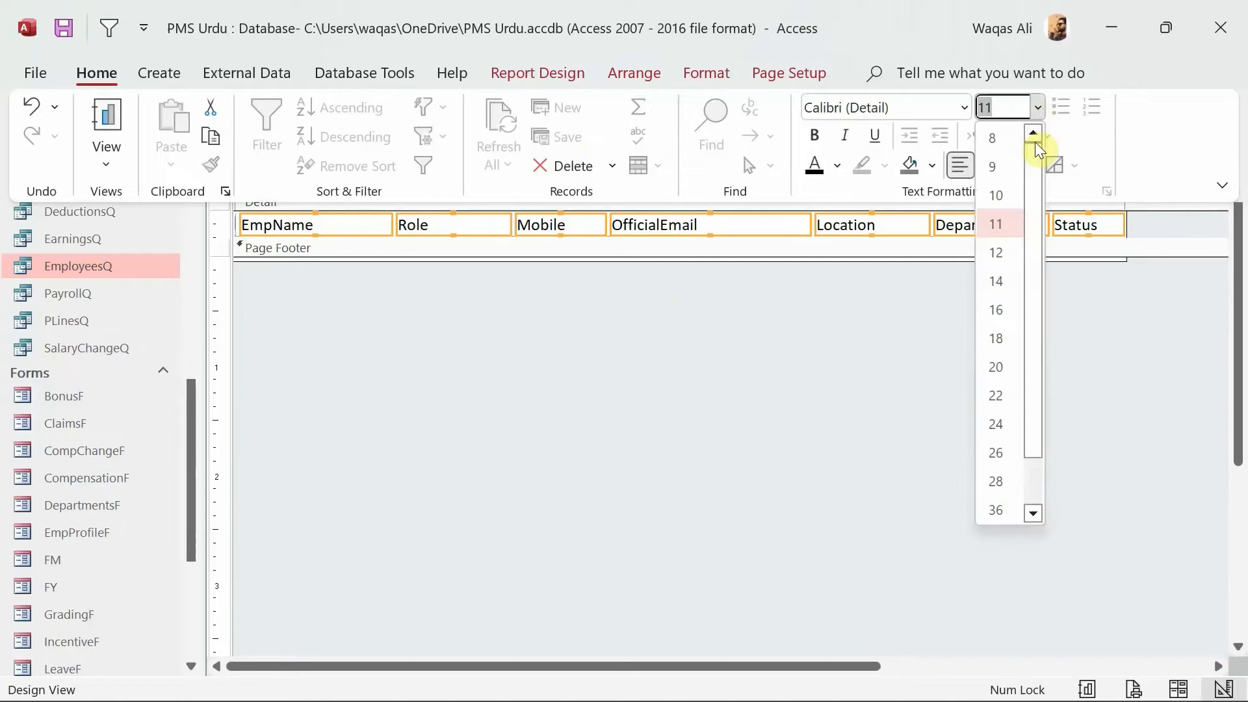
click(1024, 194)
click(589, 316)
click(509, 320)
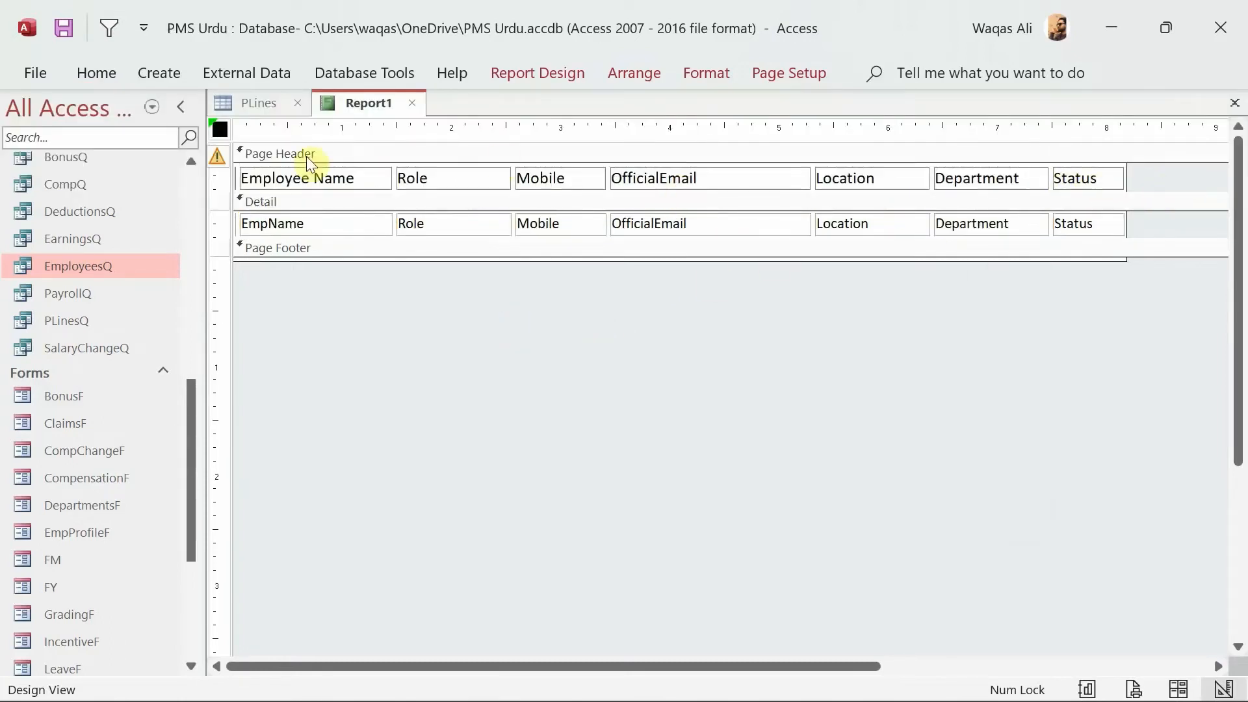
Narrow the Employee Name column to about 1.2 inches and check the report's error indicator
mouse_move(227, 163)
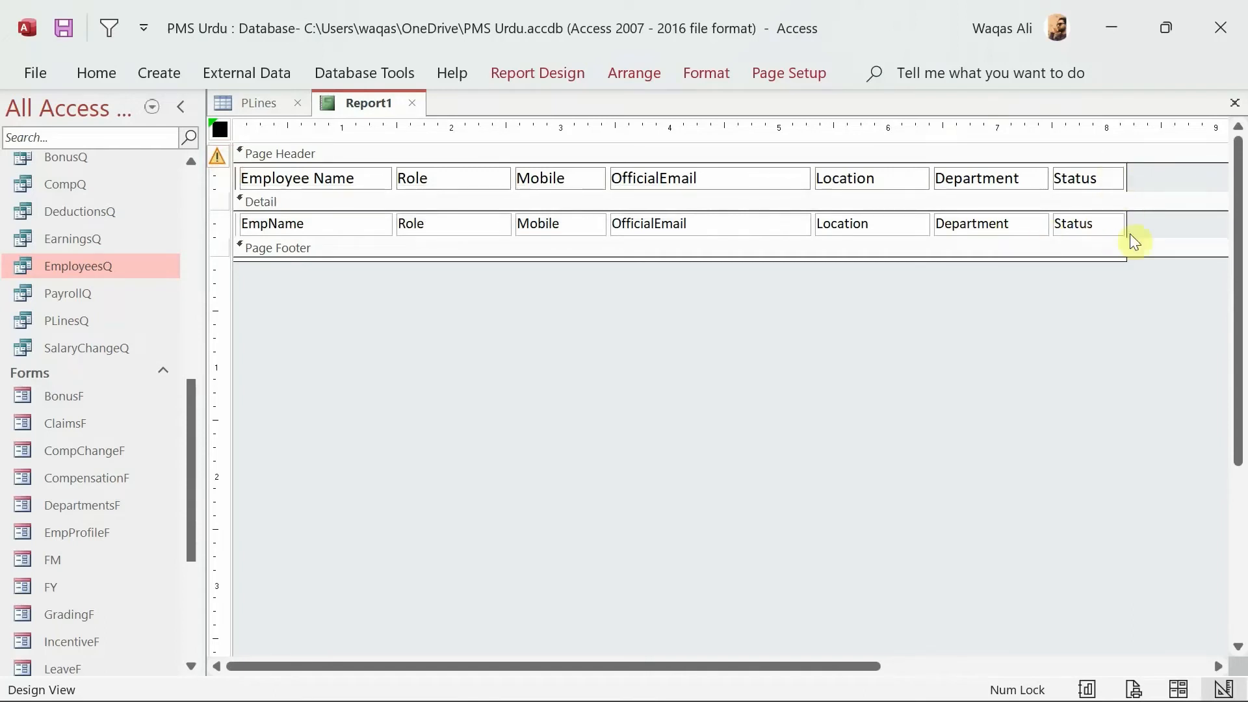
click(381, 227)
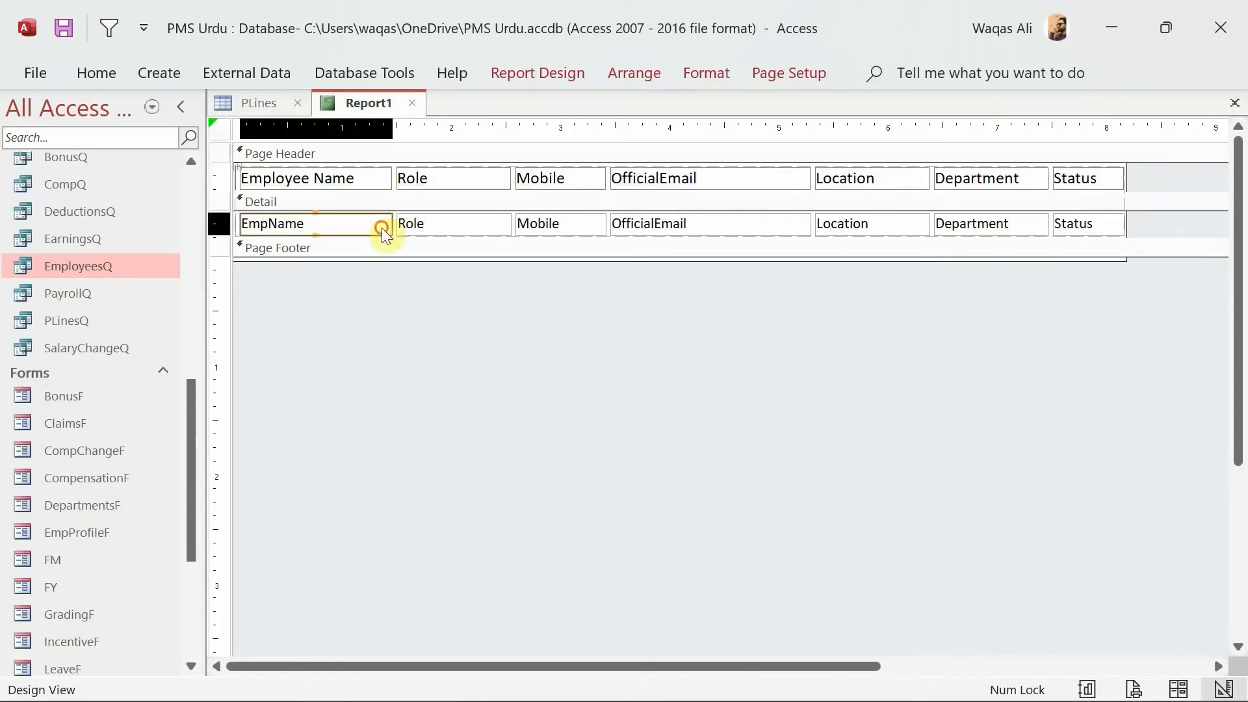
drag(392, 223, 369, 222)
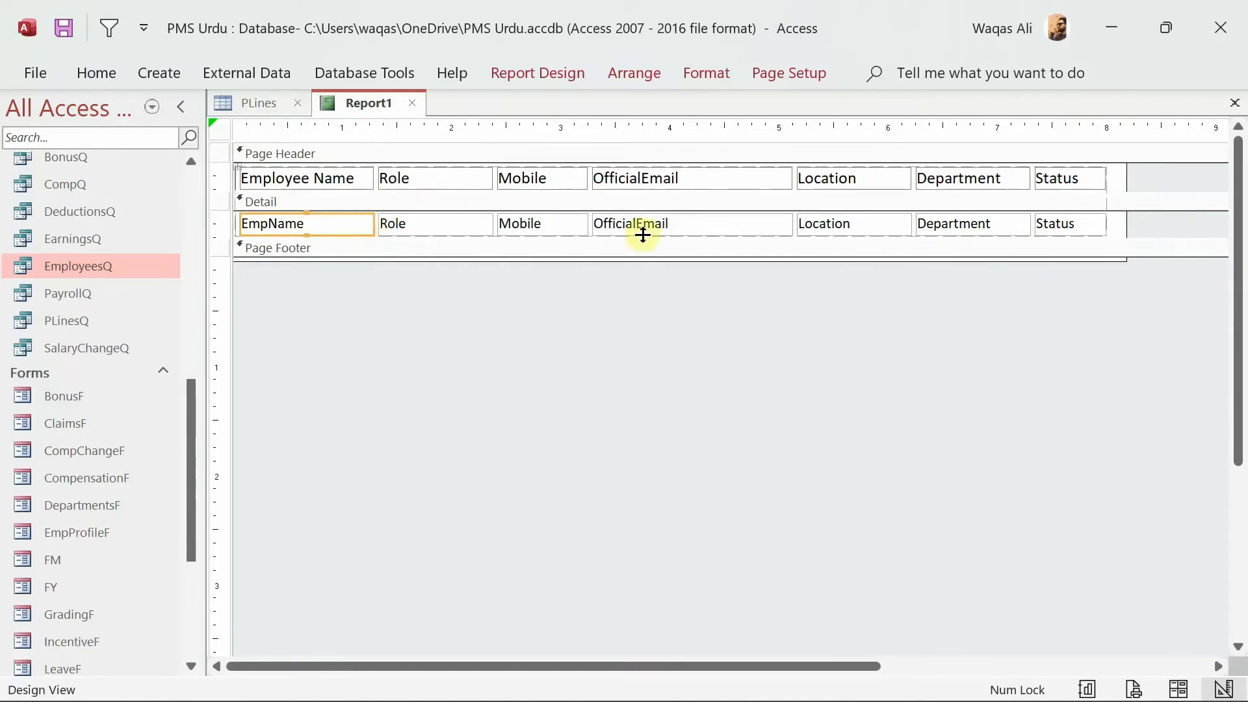
click(212, 125)
click(220, 156)
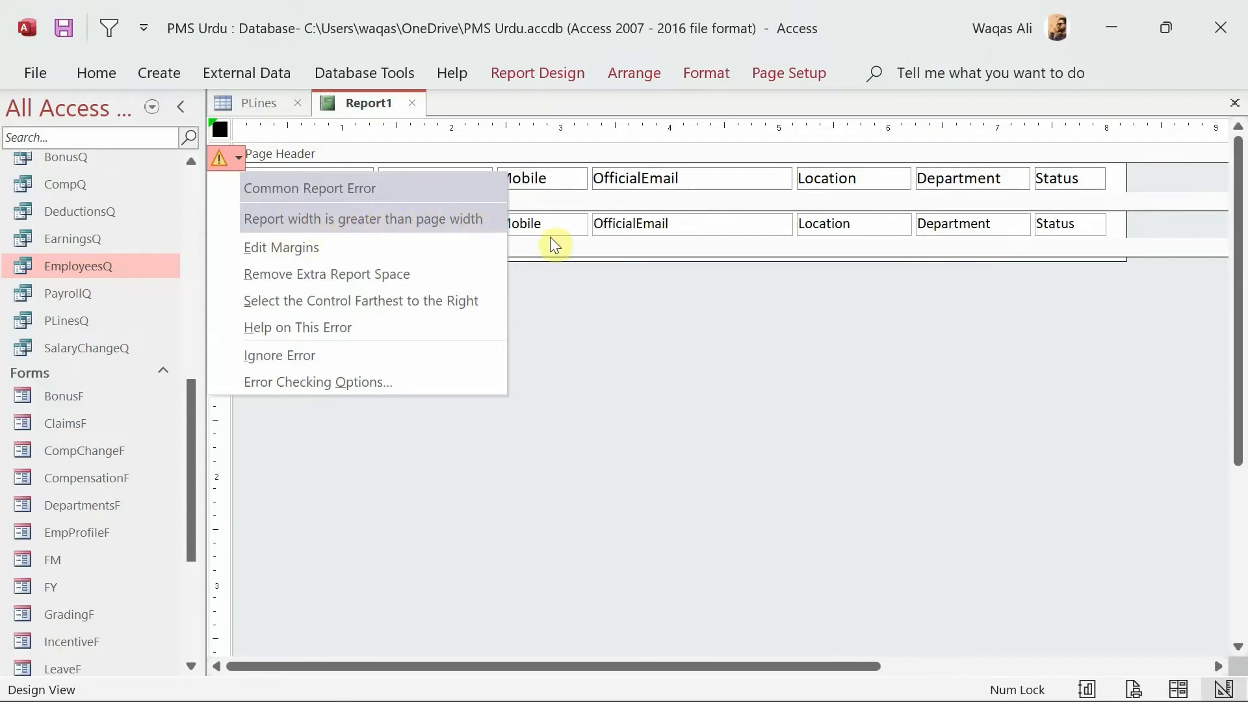
click(864, 294)
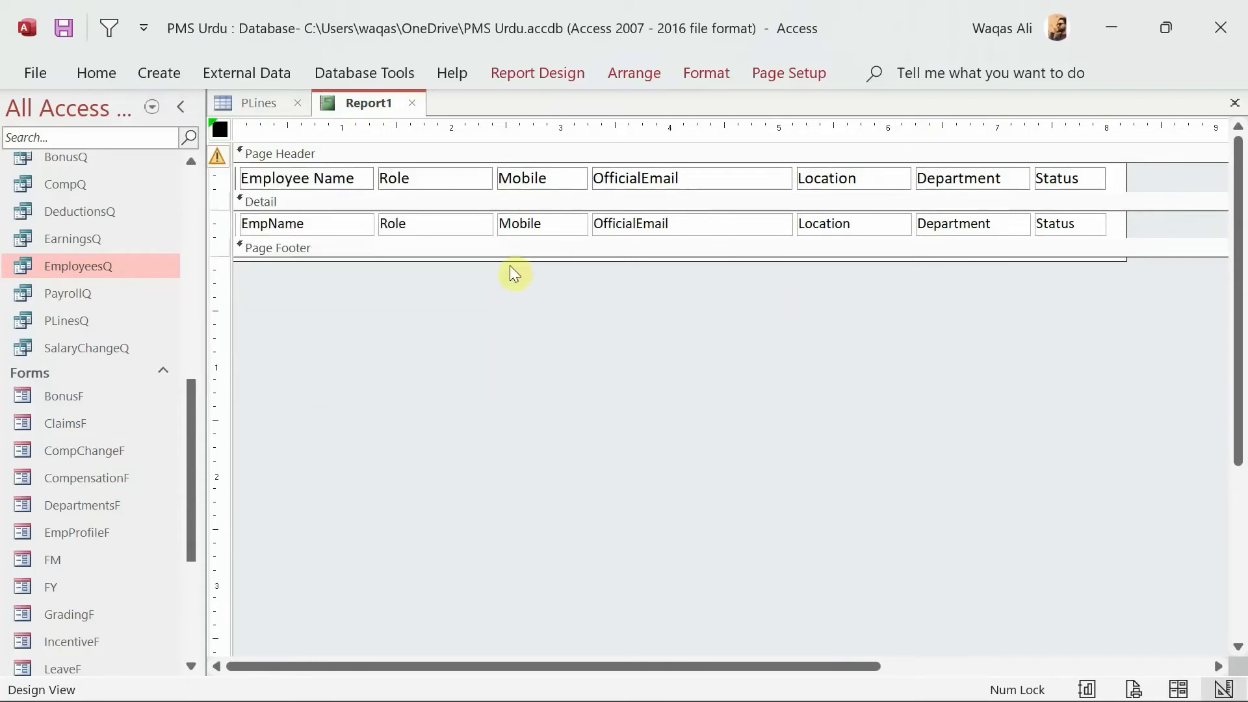
Change the OfficialEmail header label in the Page Header to read Official Email
click(641, 180)
click(645, 180)
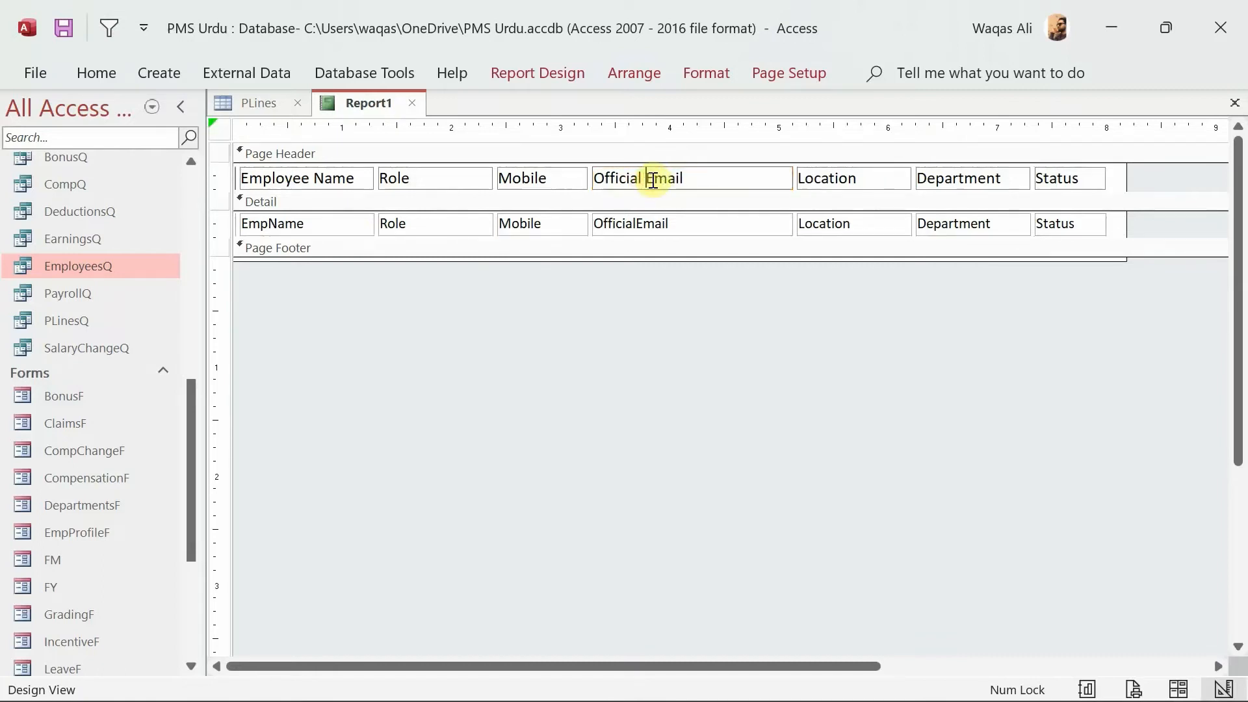
click(773, 368)
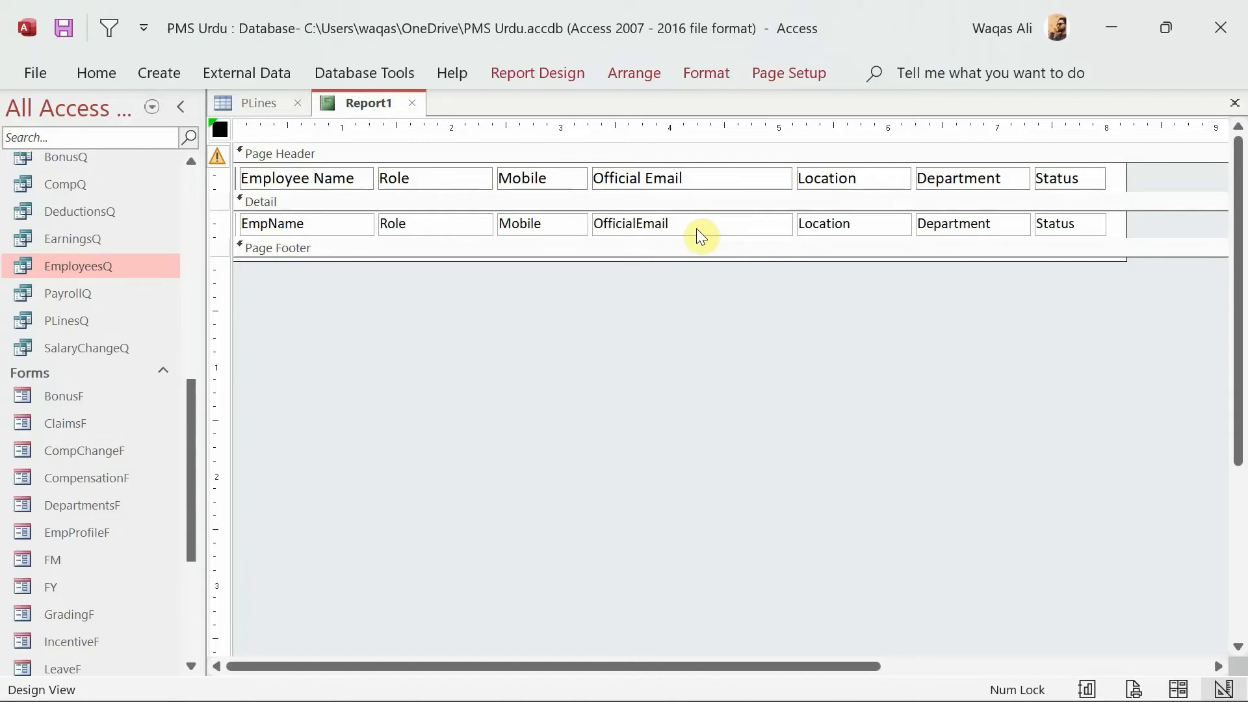
Delete the Mobile column's label and text box, and reduce the report's width to about 7.4 inches
drag(517, 293, 547, 178)
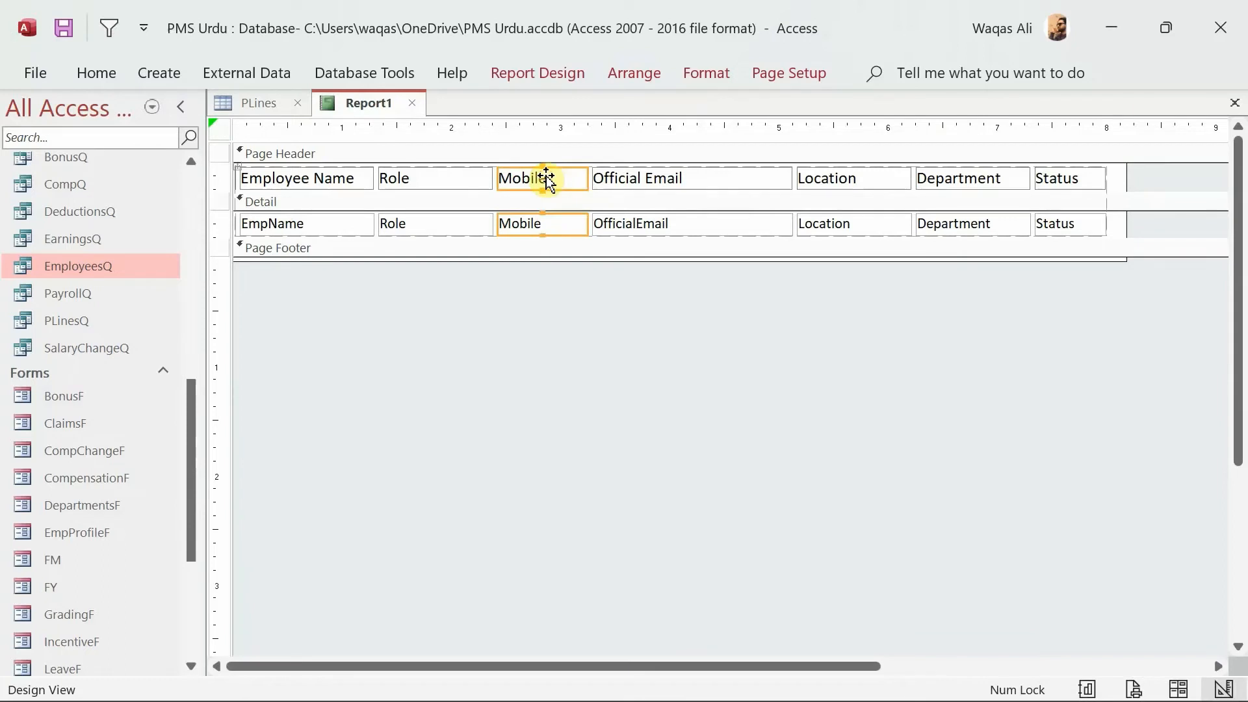
key(Delete)
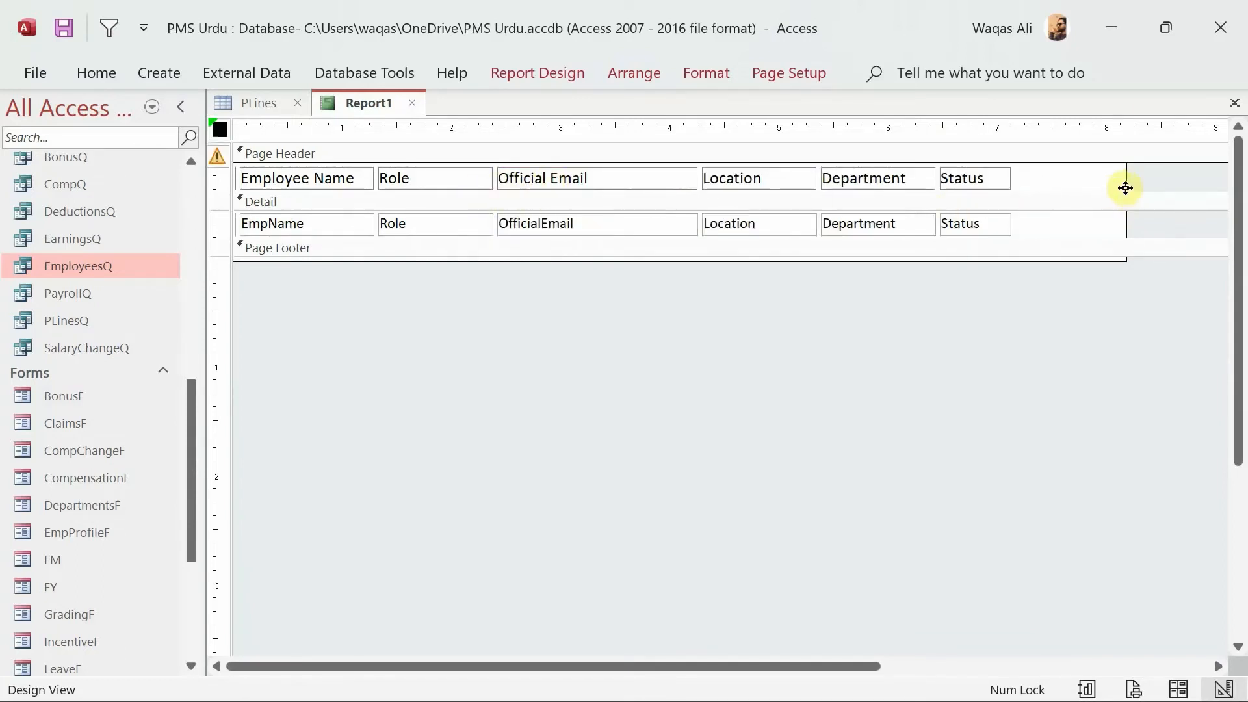
drag(1128, 181, 1035, 184)
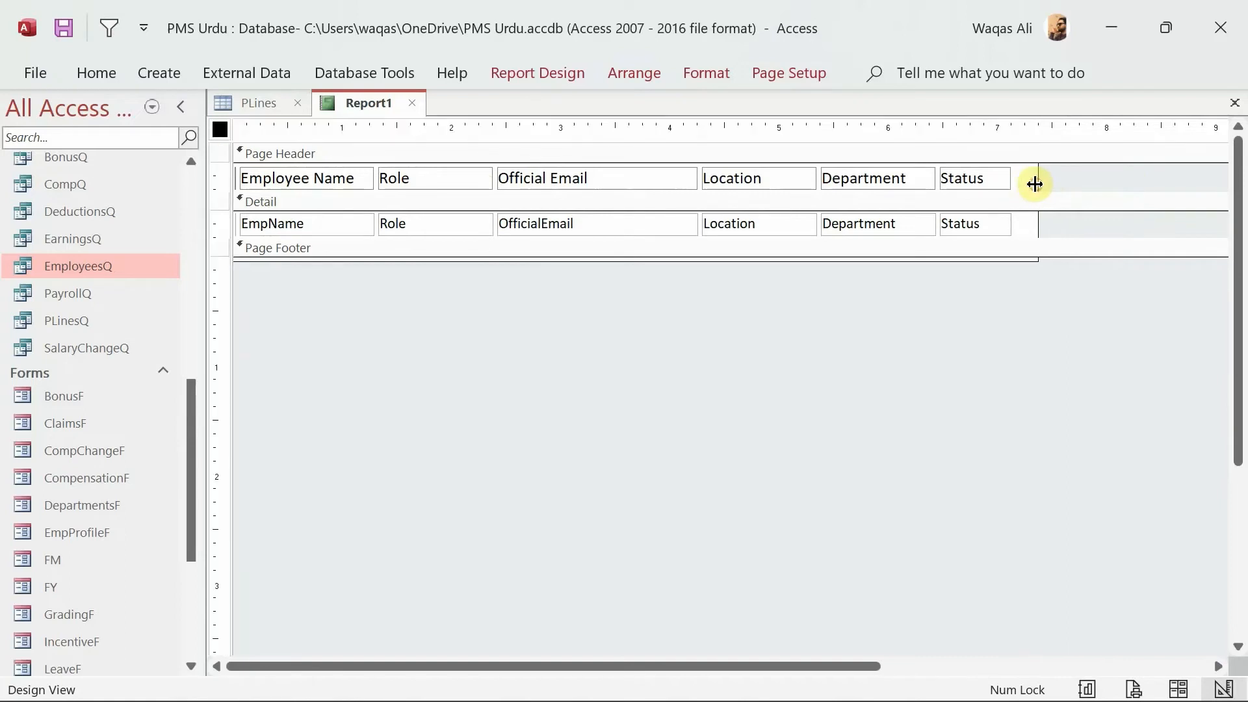
Widen the Official Email column to about 2.1 inches so the Status column reaches the report's edge
click(639, 174)
drag(695, 178, 725, 178)
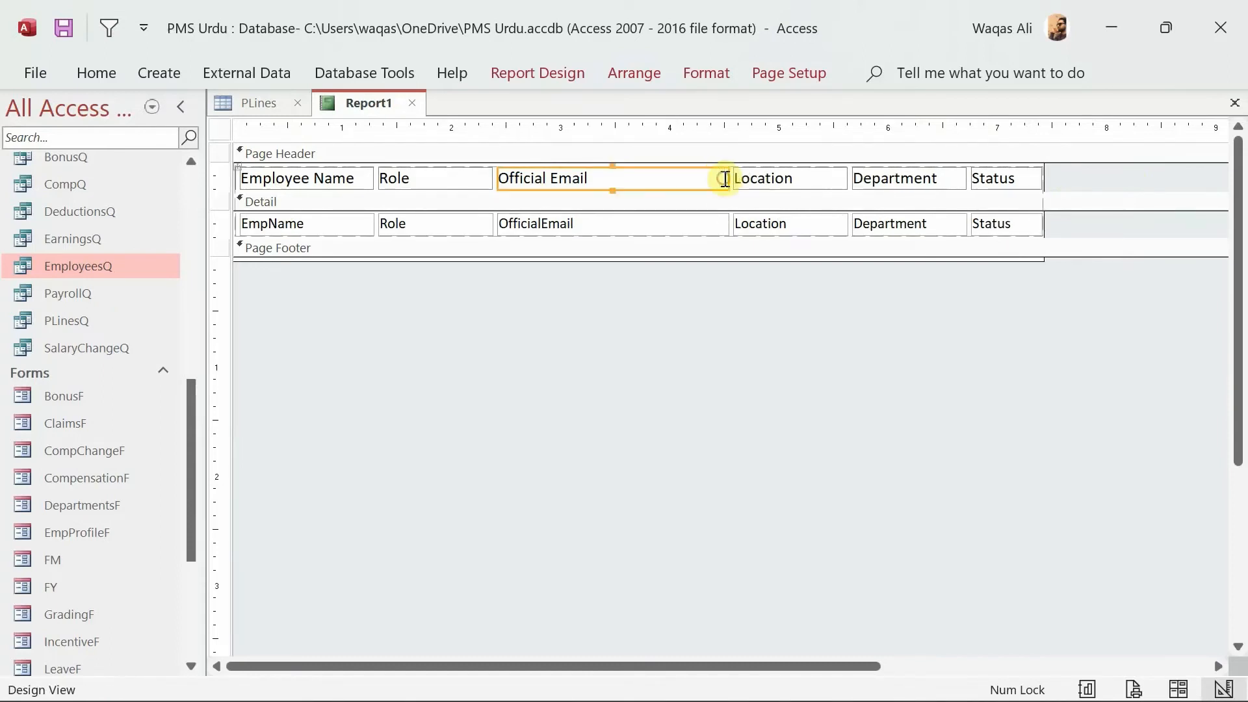
click(704, 401)
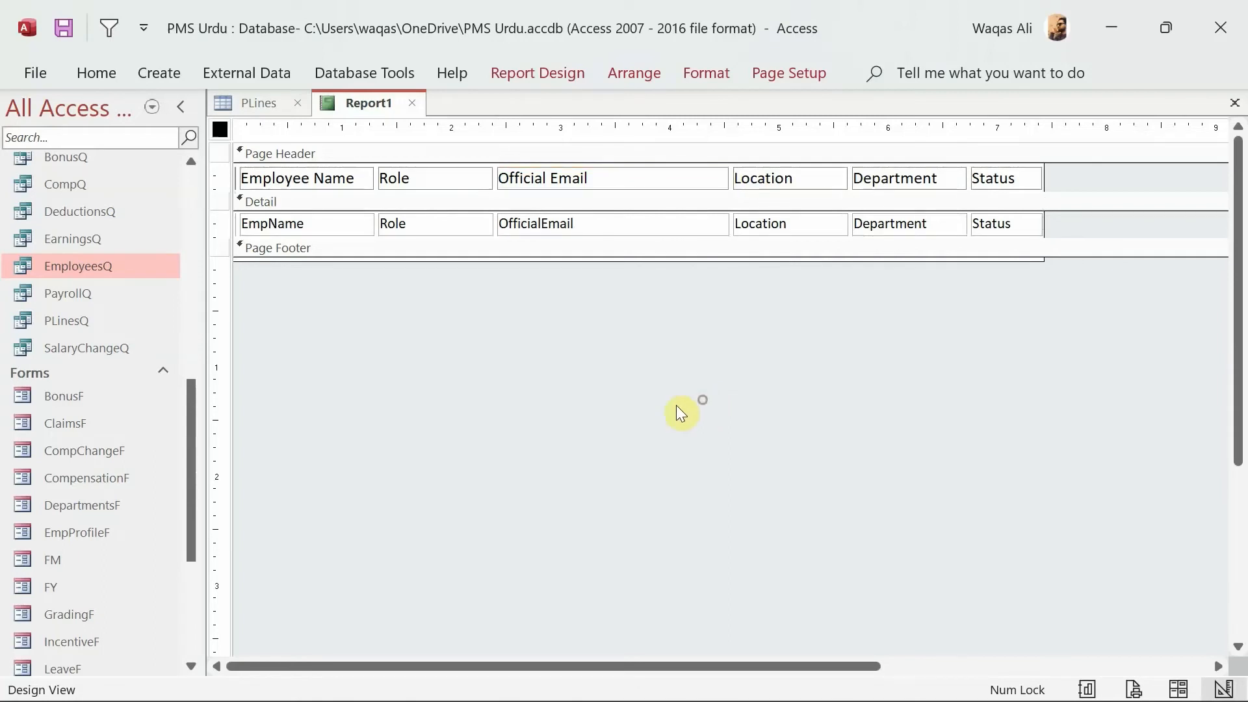
Make all column header labels in the Page Header bold
drag(1100, 179, 180, 175)
click(114, 72)
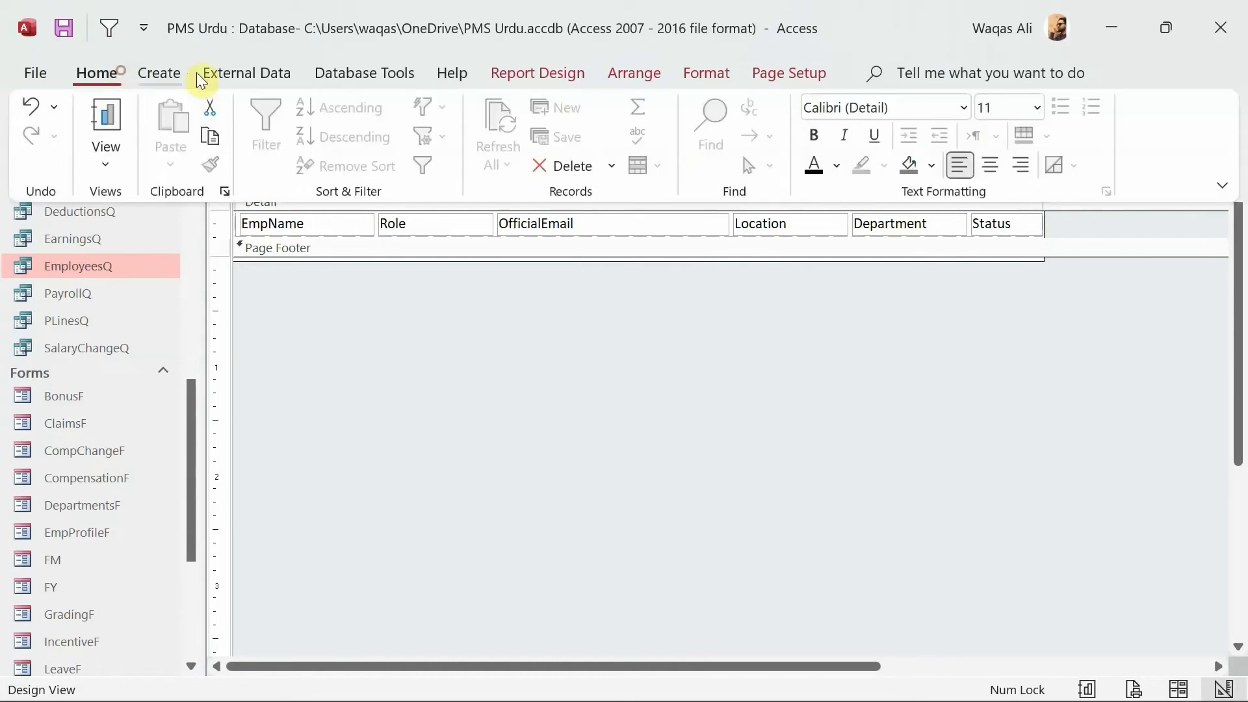
click(811, 134)
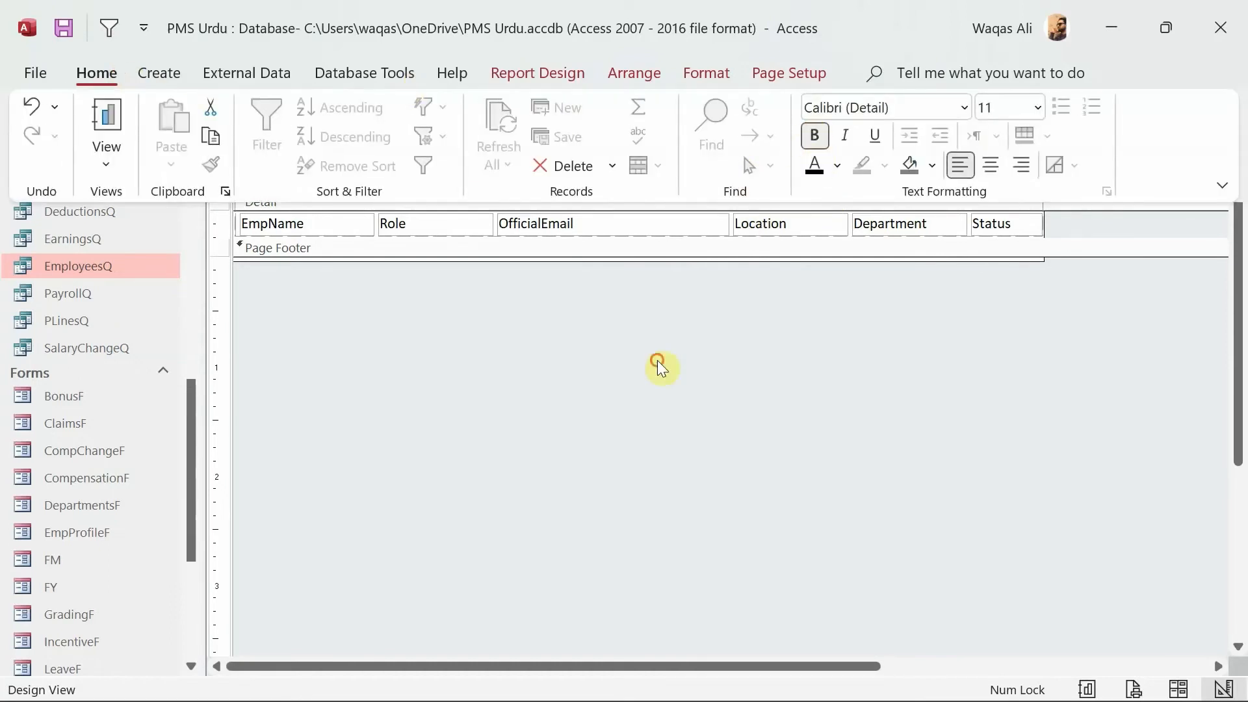
click(657, 360)
Examine the report's column fit in Report View and Print Preview, and return to Design View
right_click(357, 112)
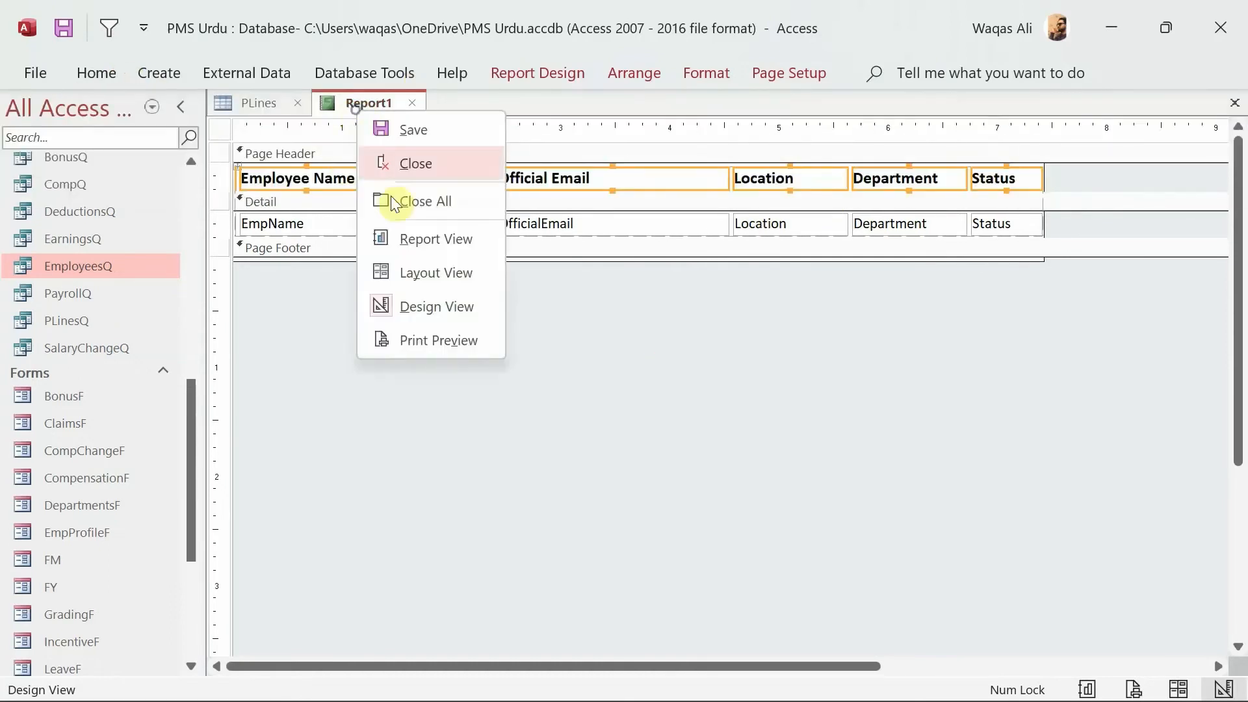
click(403, 234)
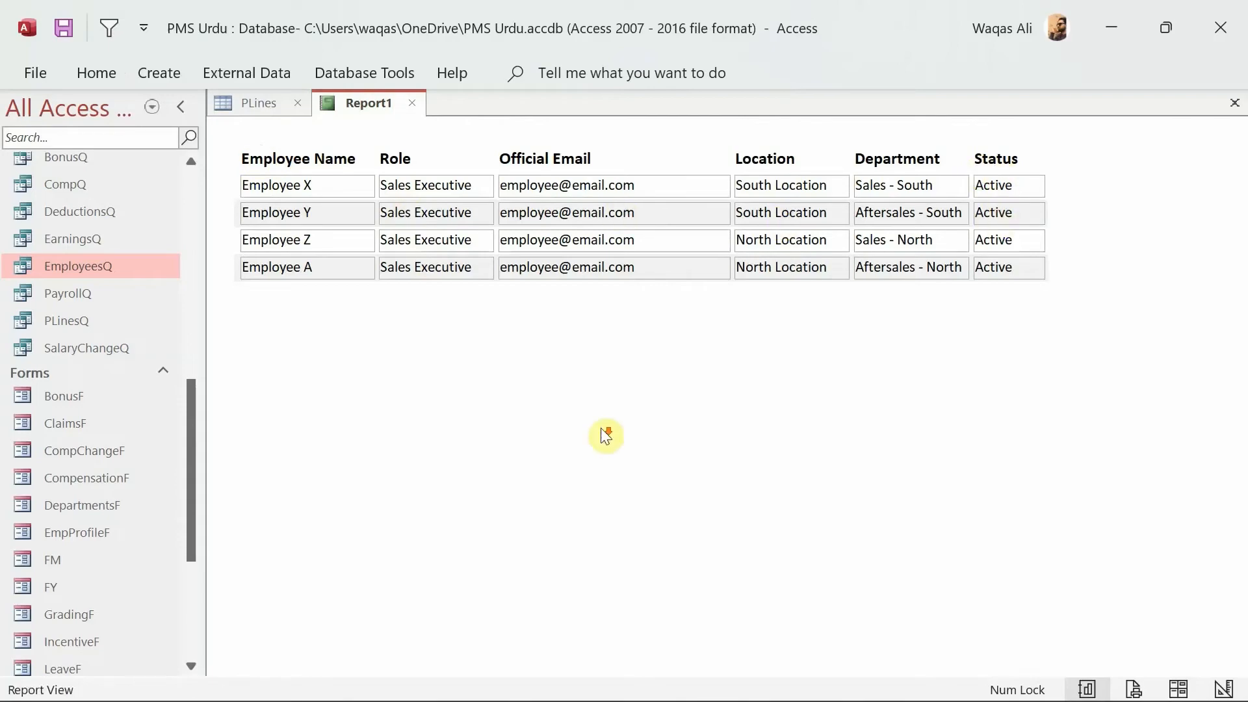
right_click(572, 408)
click(649, 167)
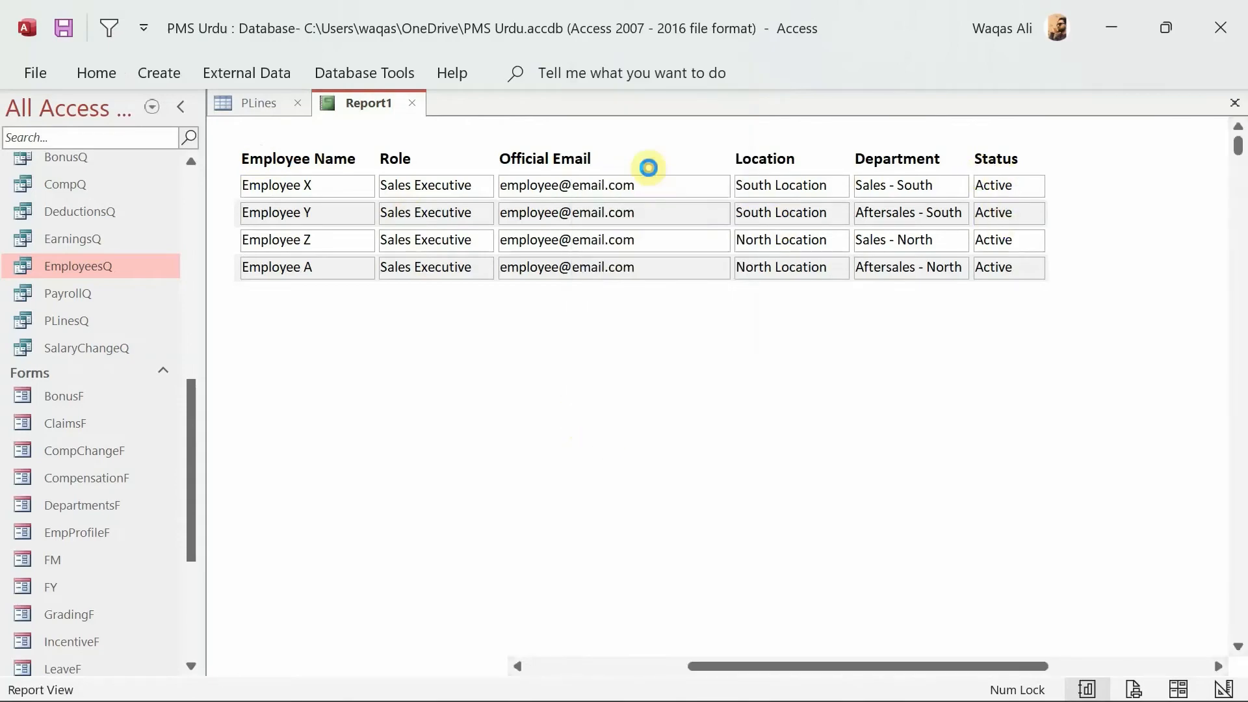
click(561, 456)
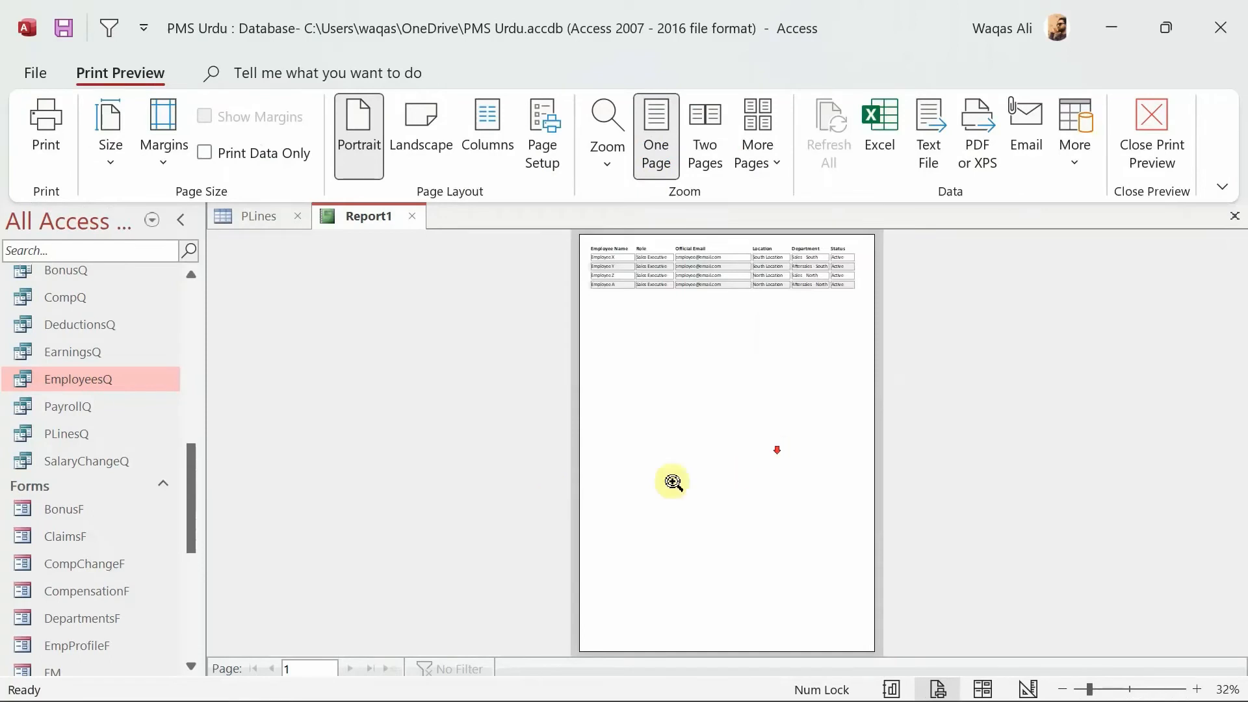
click(718, 411)
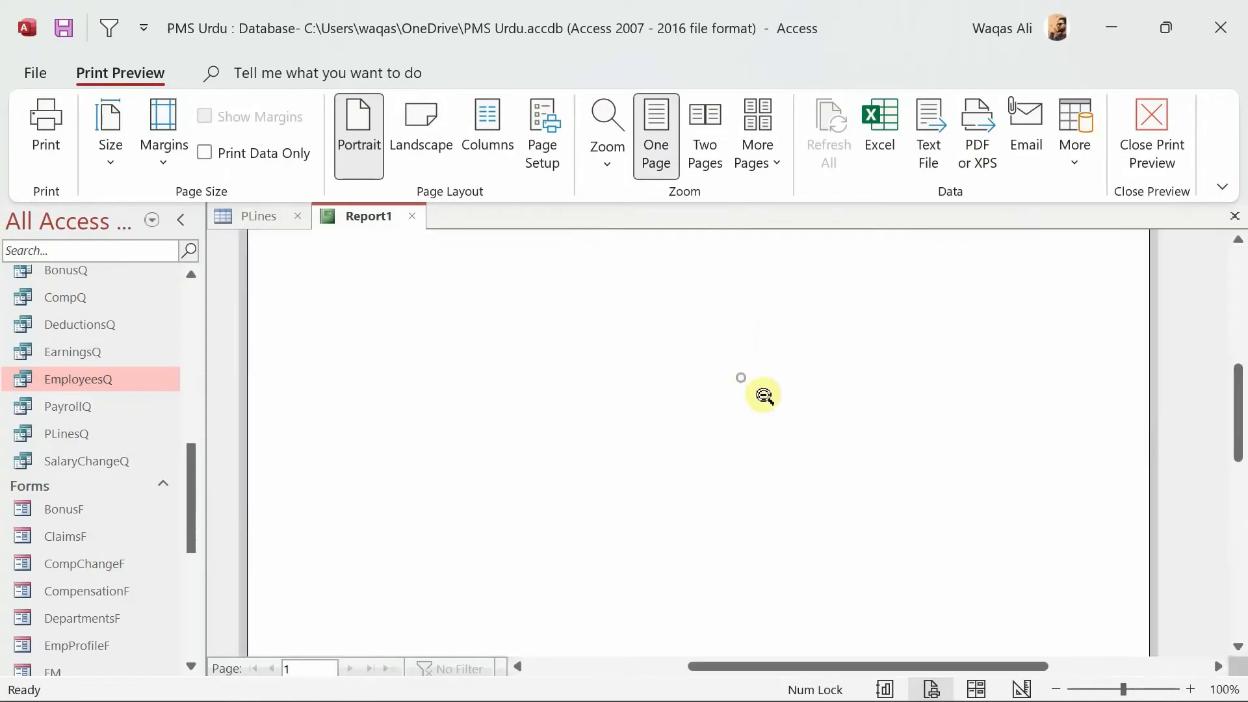
scroll(858, 420, up, 5)
click(605, 442)
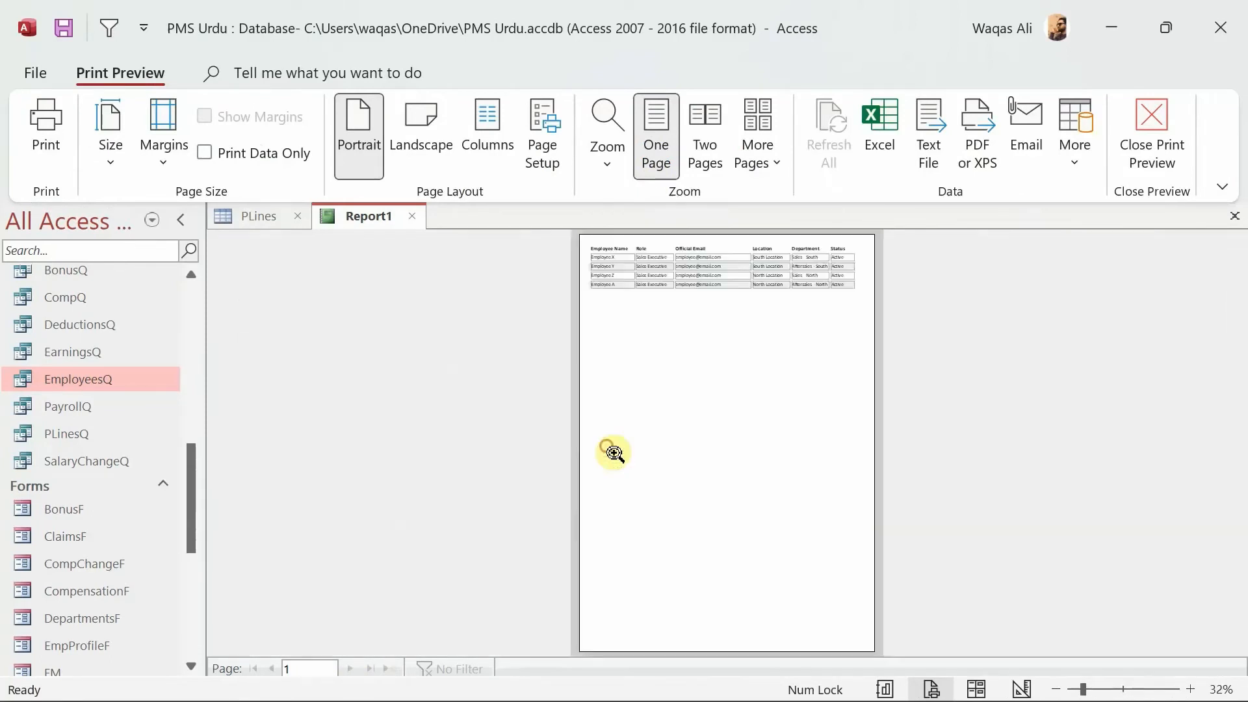
right_click(695, 317)
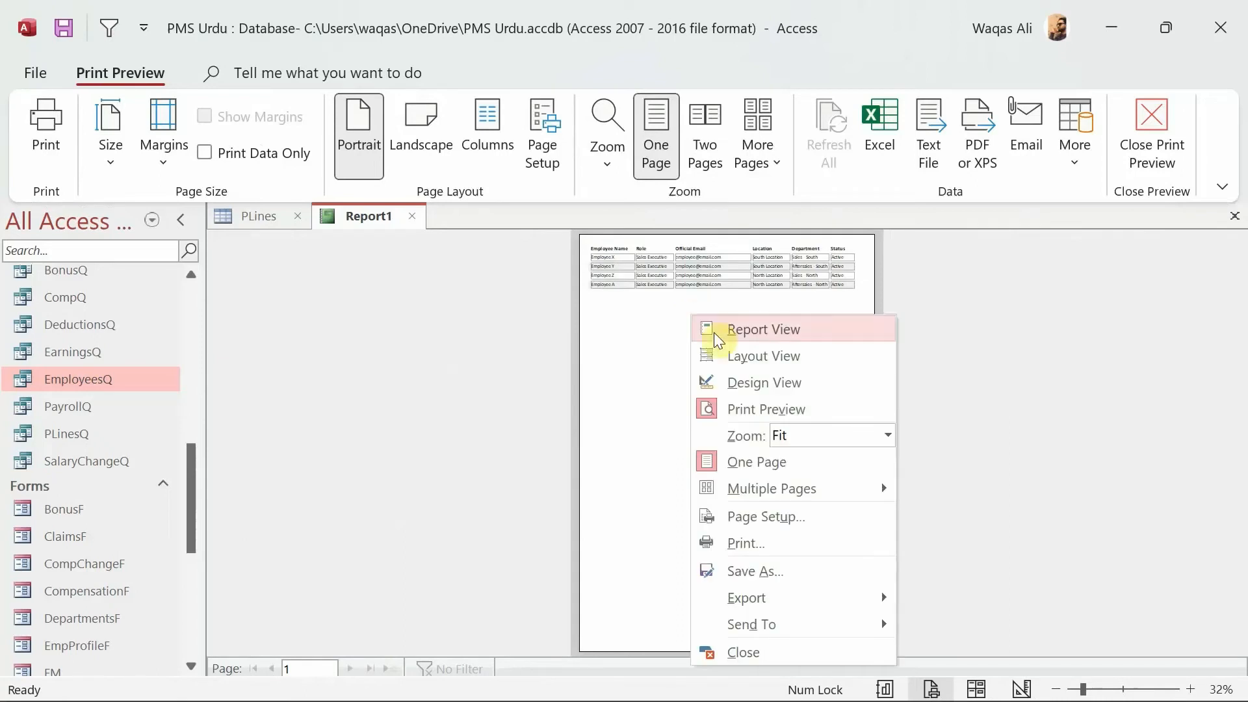
click(745, 389)
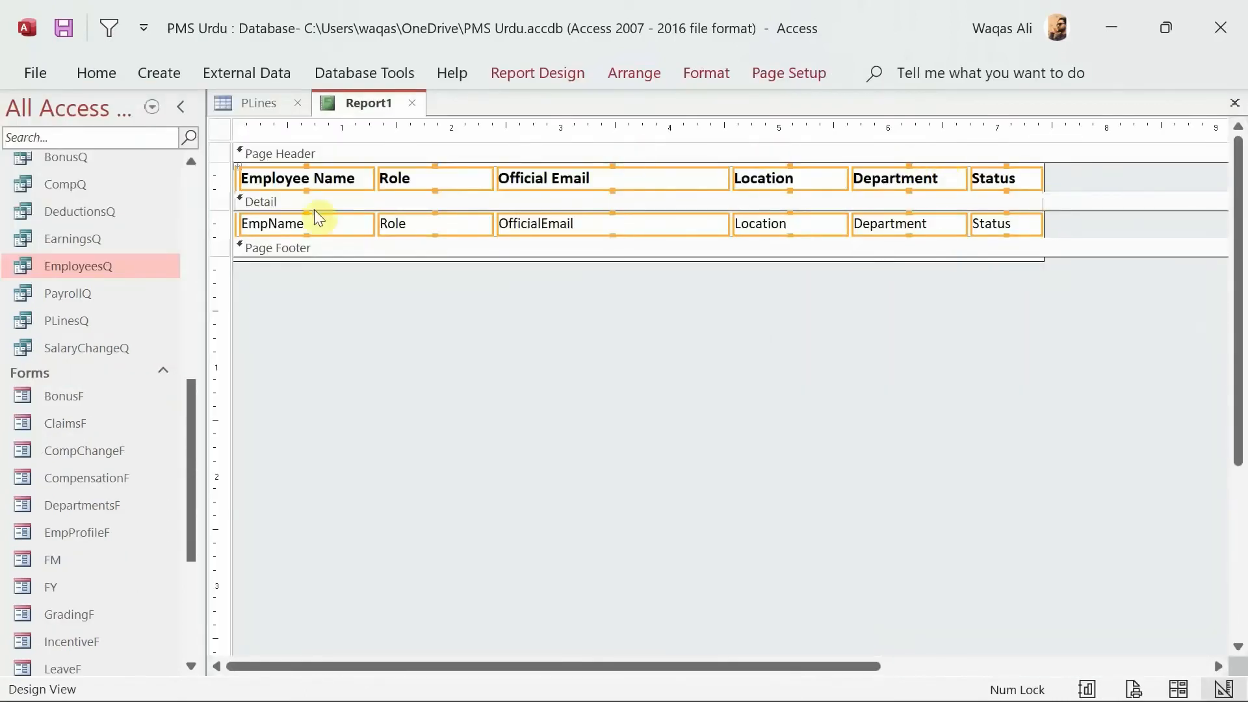
Set the shape outline of all Page Header labels and Detail text boxes to Transparent
click(695, 71)
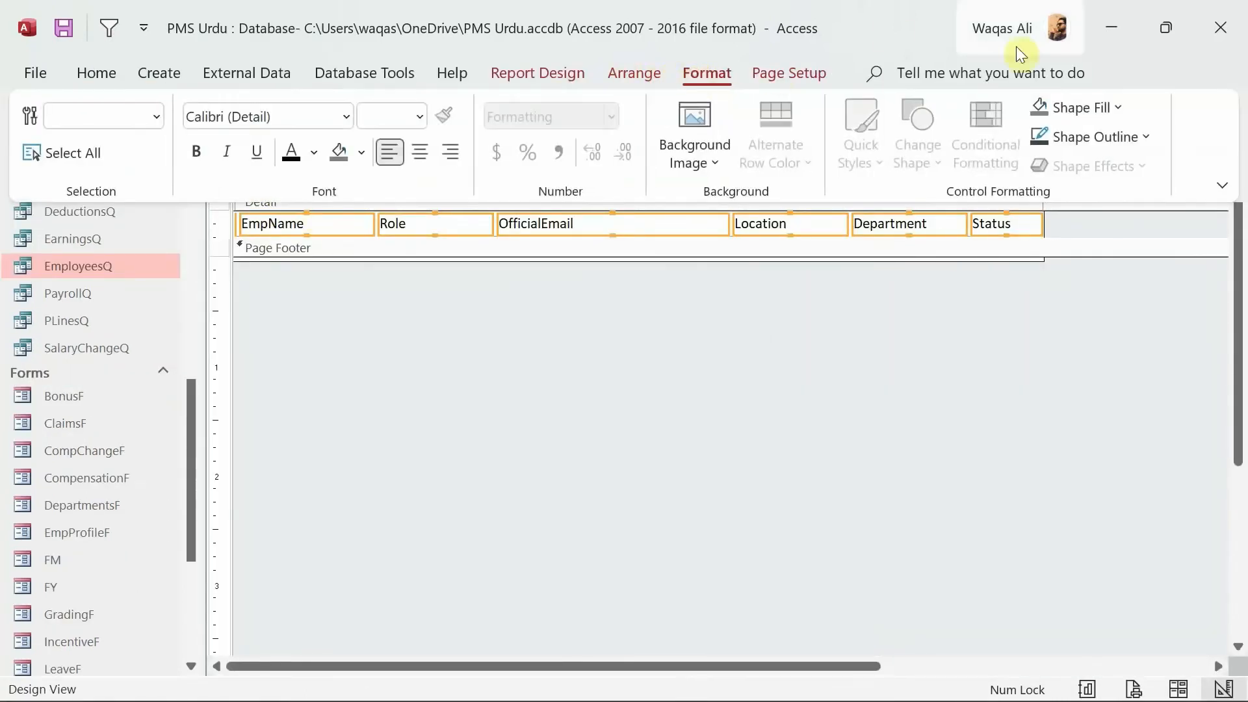
click(1110, 137)
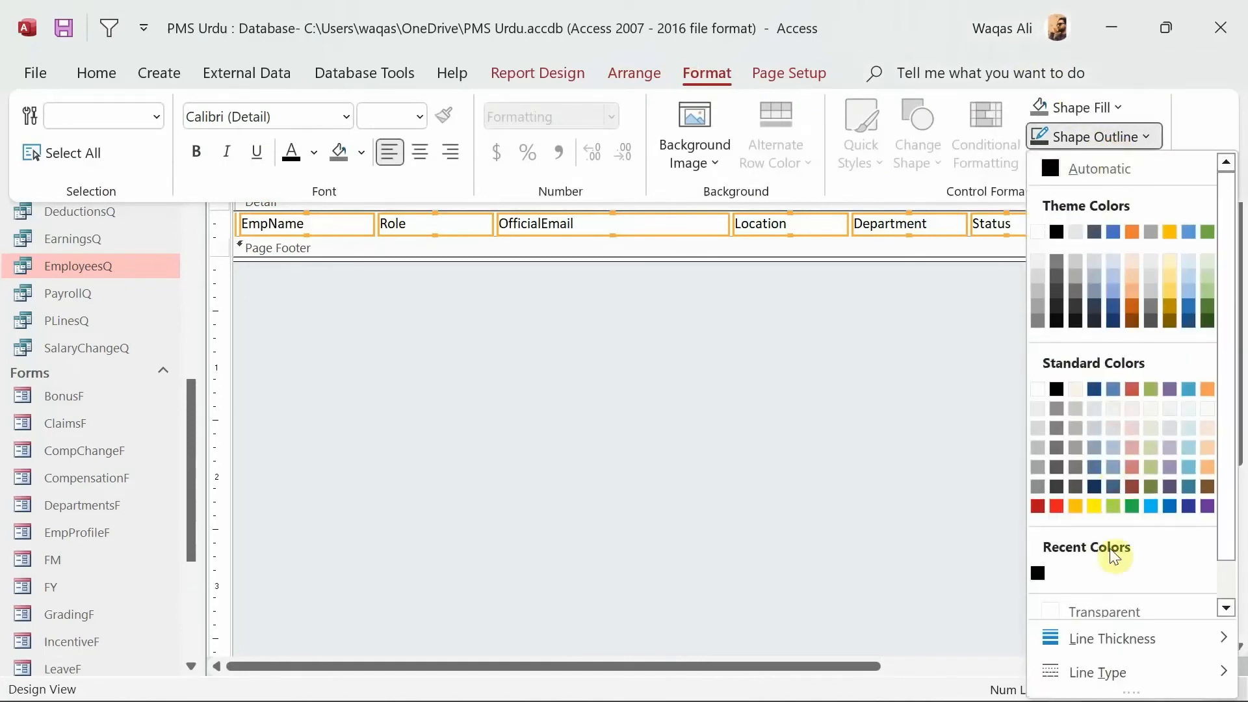
click(1109, 609)
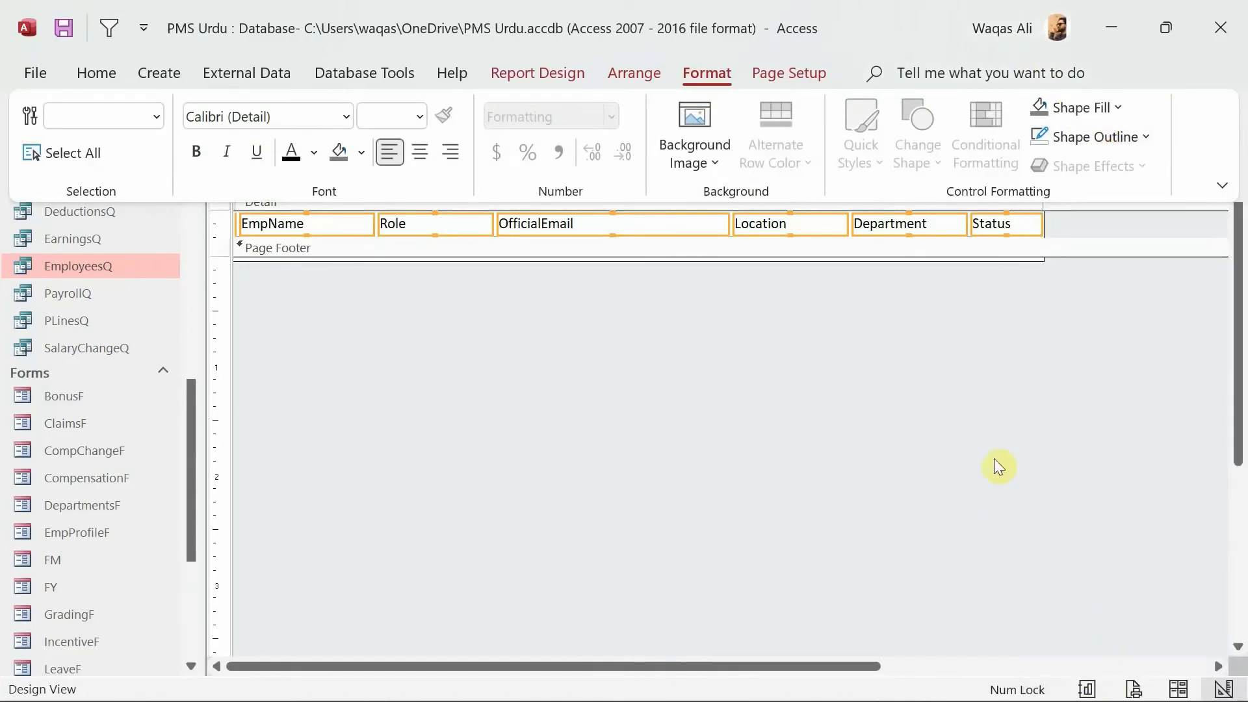
Increase the Detail section's height to about 0.5 inch, leaving empty space below its text boxes
drag(1082, 239, 1081, 252)
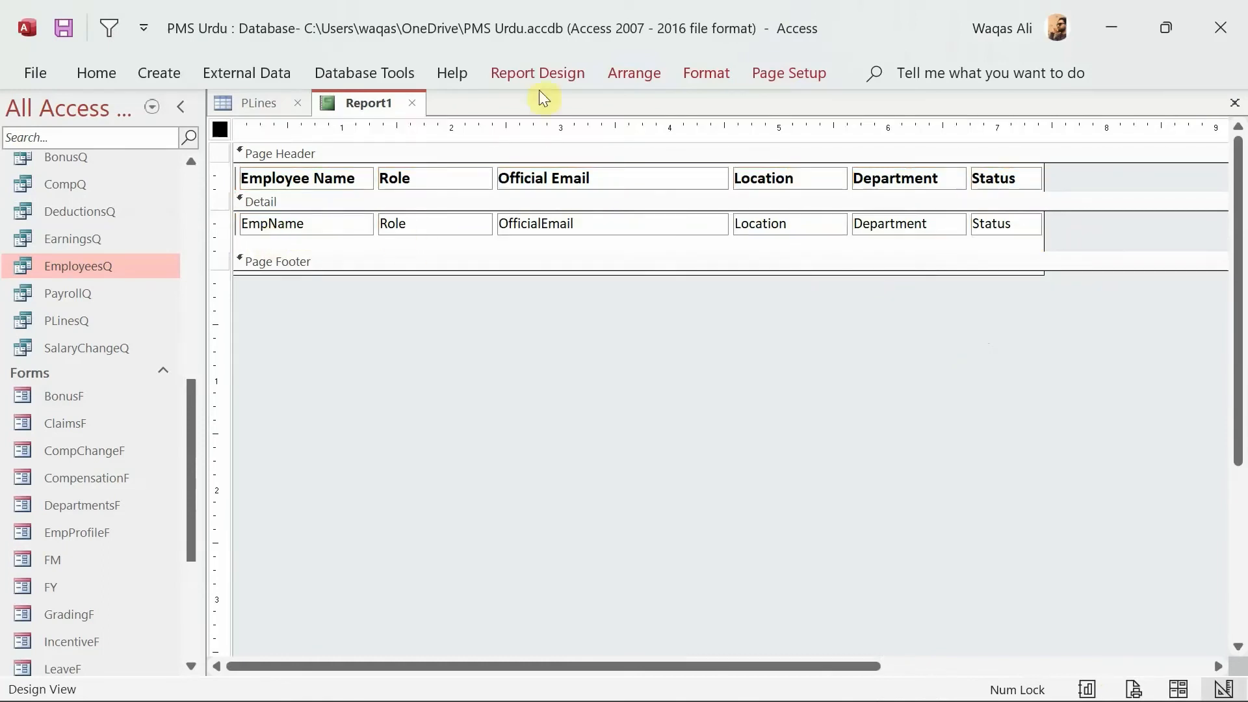
click(552, 76)
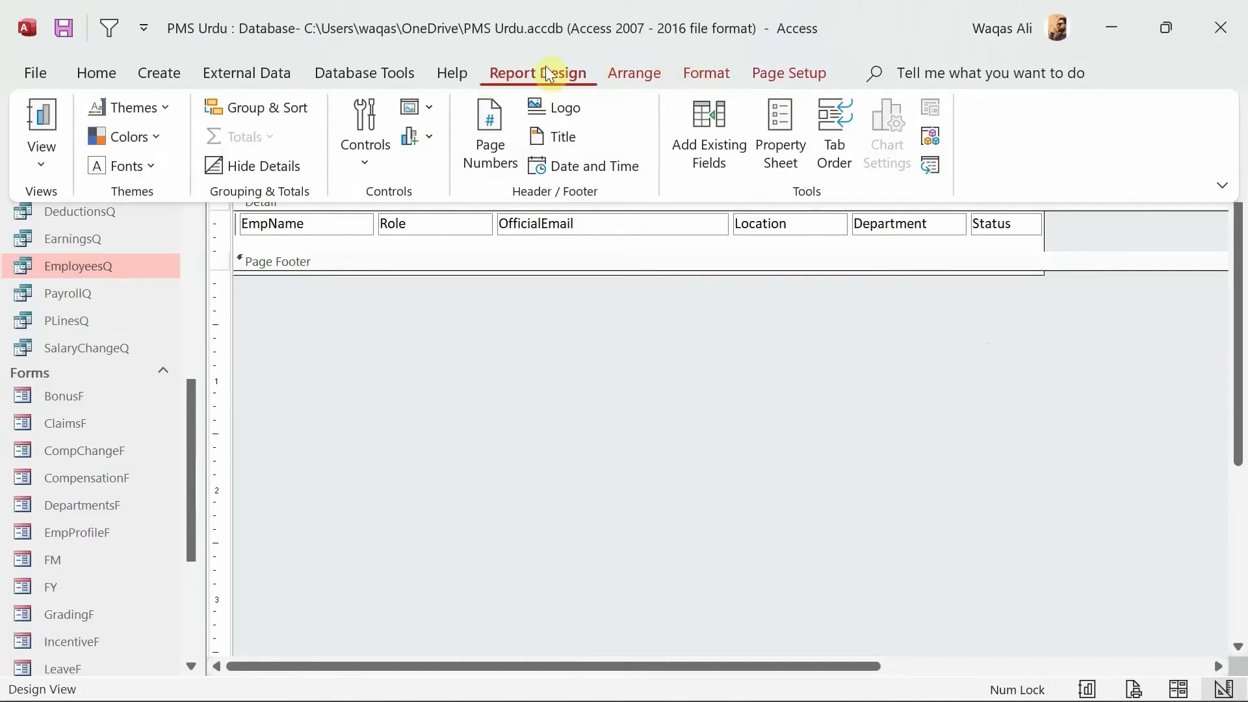
click(595, 337)
click(702, 312)
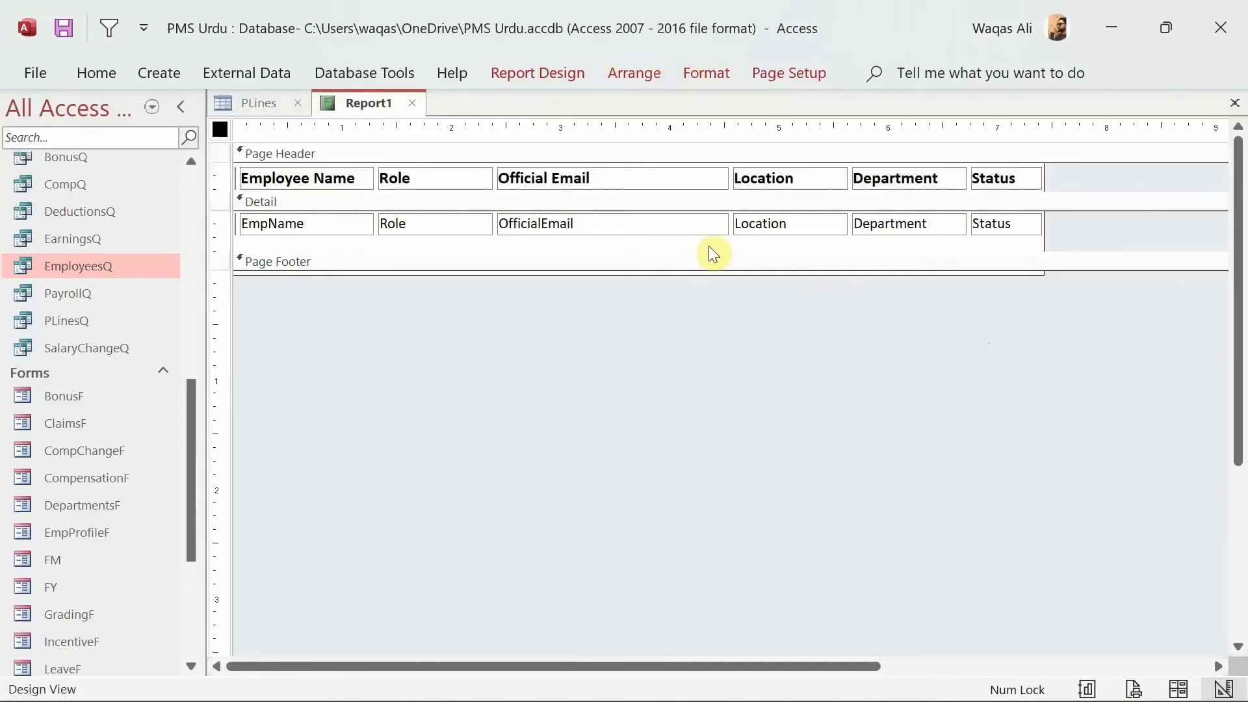
drag(708, 257, 705, 273)
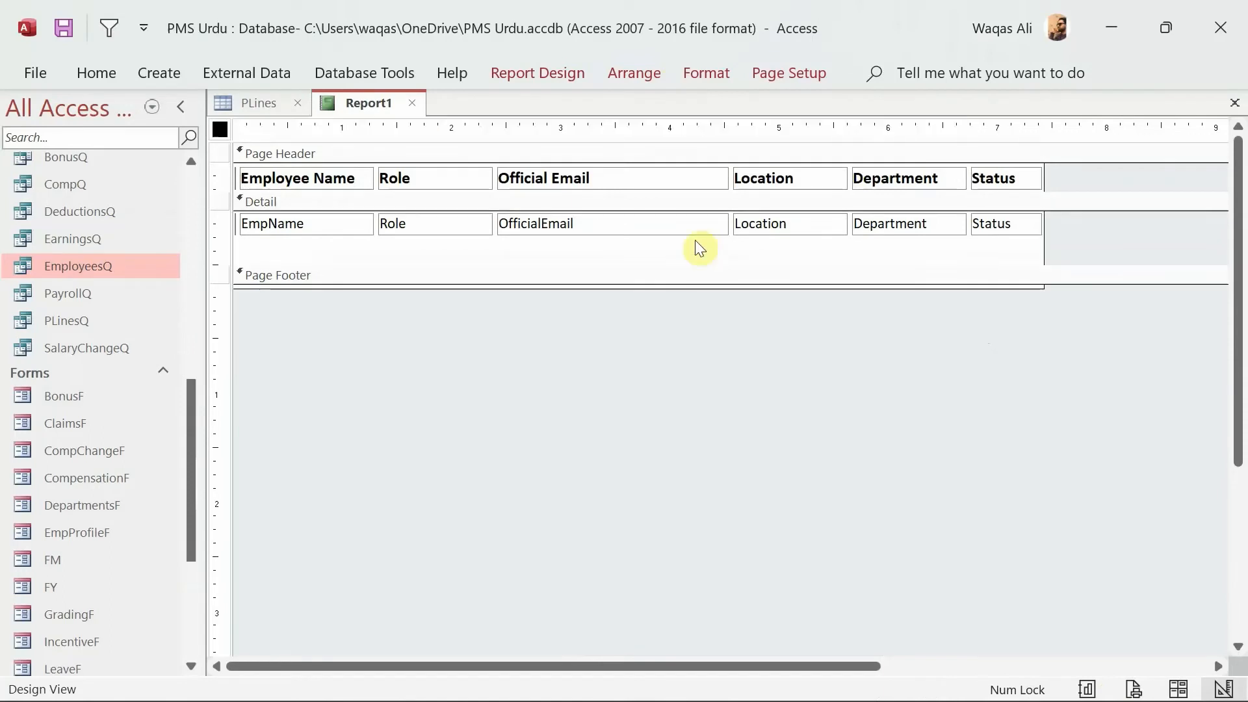
Draw a horizontal line across the report width just below the Detail text boxes and shrink the Detail section to fit it
click(707, 74)
click(616, 75)
click(553, 77)
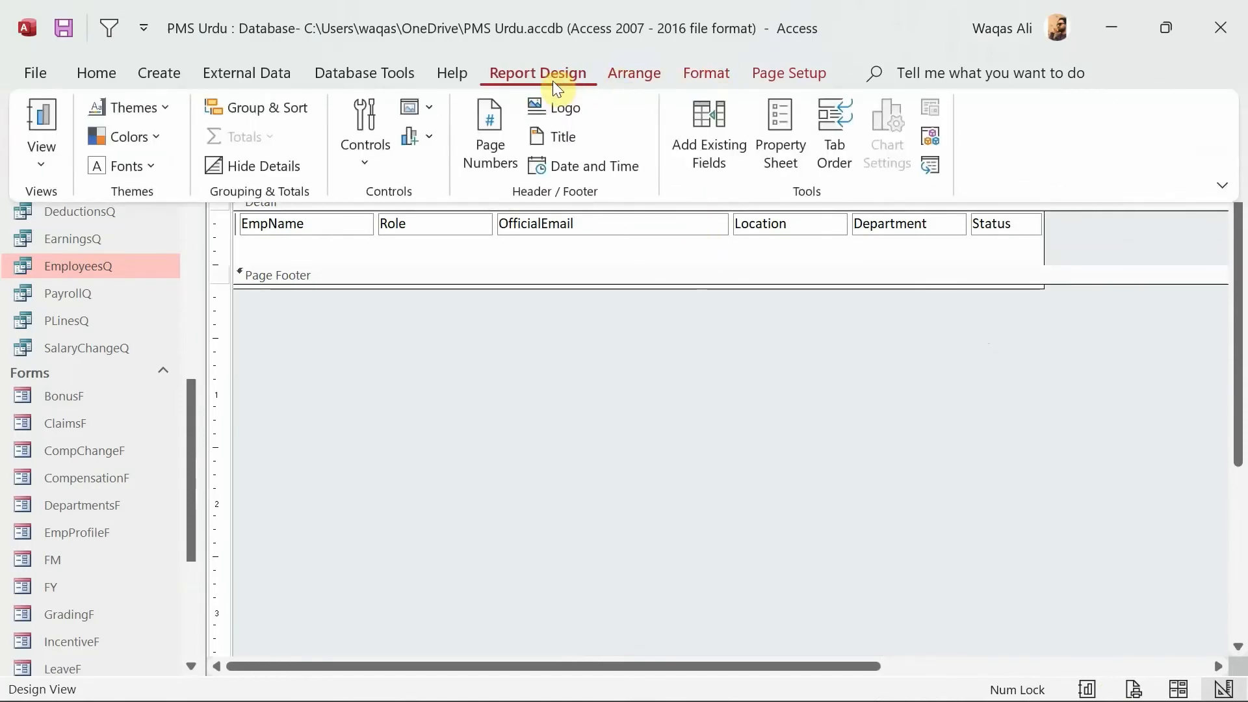
click(364, 166)
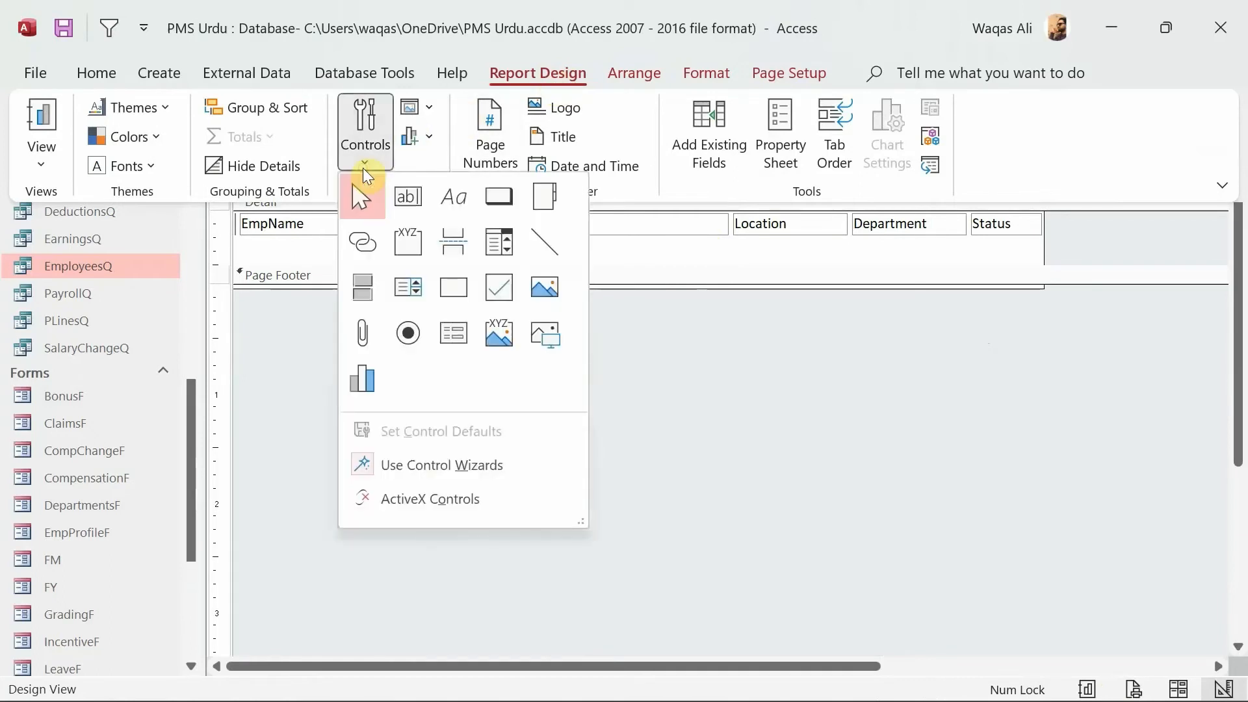
click(545, 244)
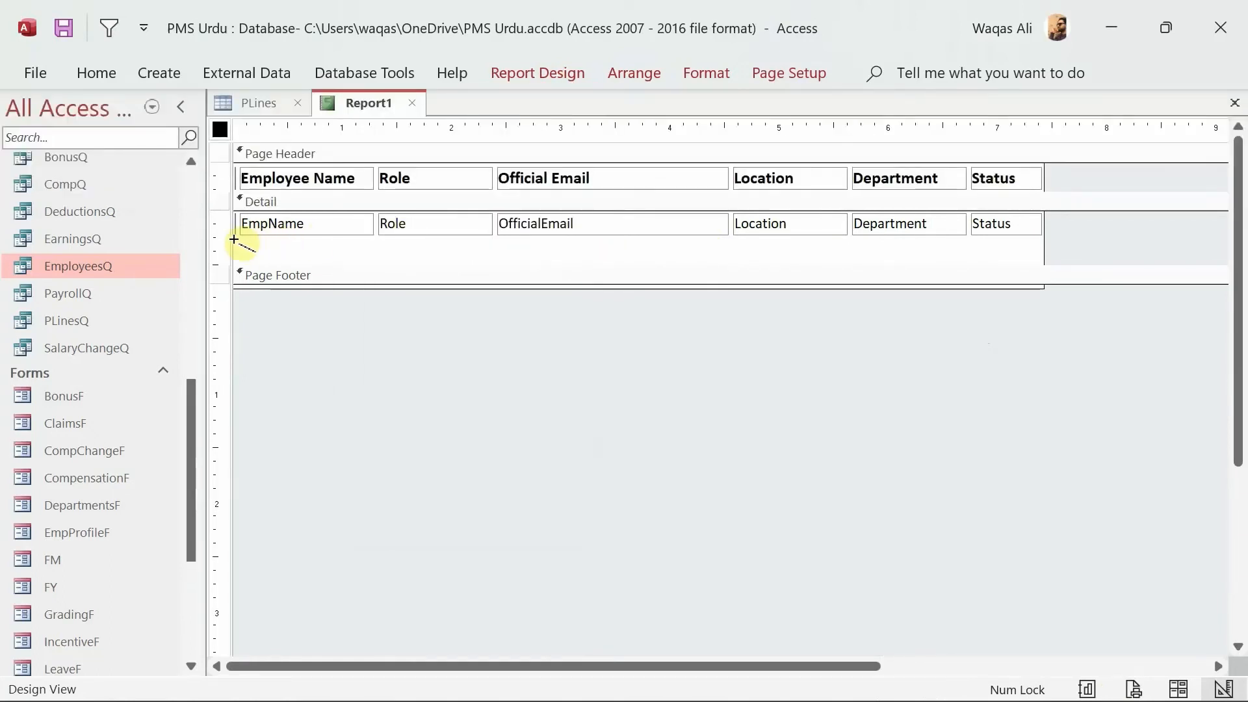
drag(232, 238, 1086, 242)
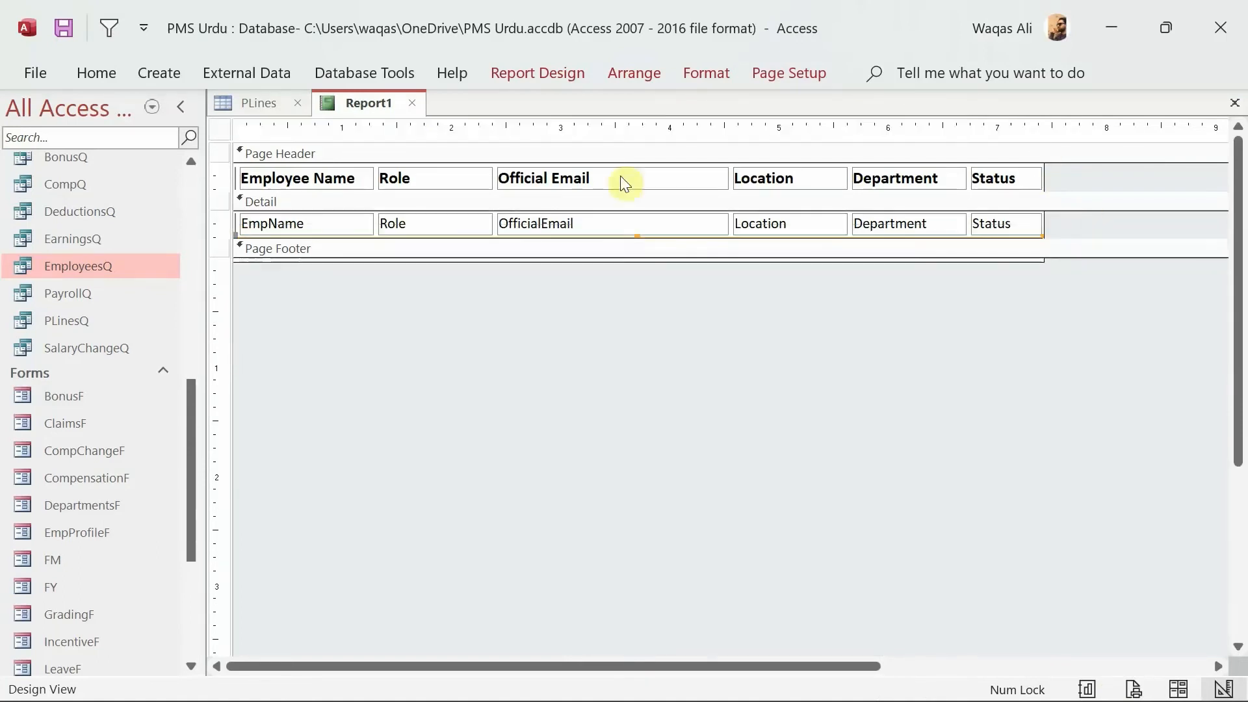
Examine the row separator lines in Report View and Print Preview, and return to Design View
right_click(369, 103)
click(396, 232)
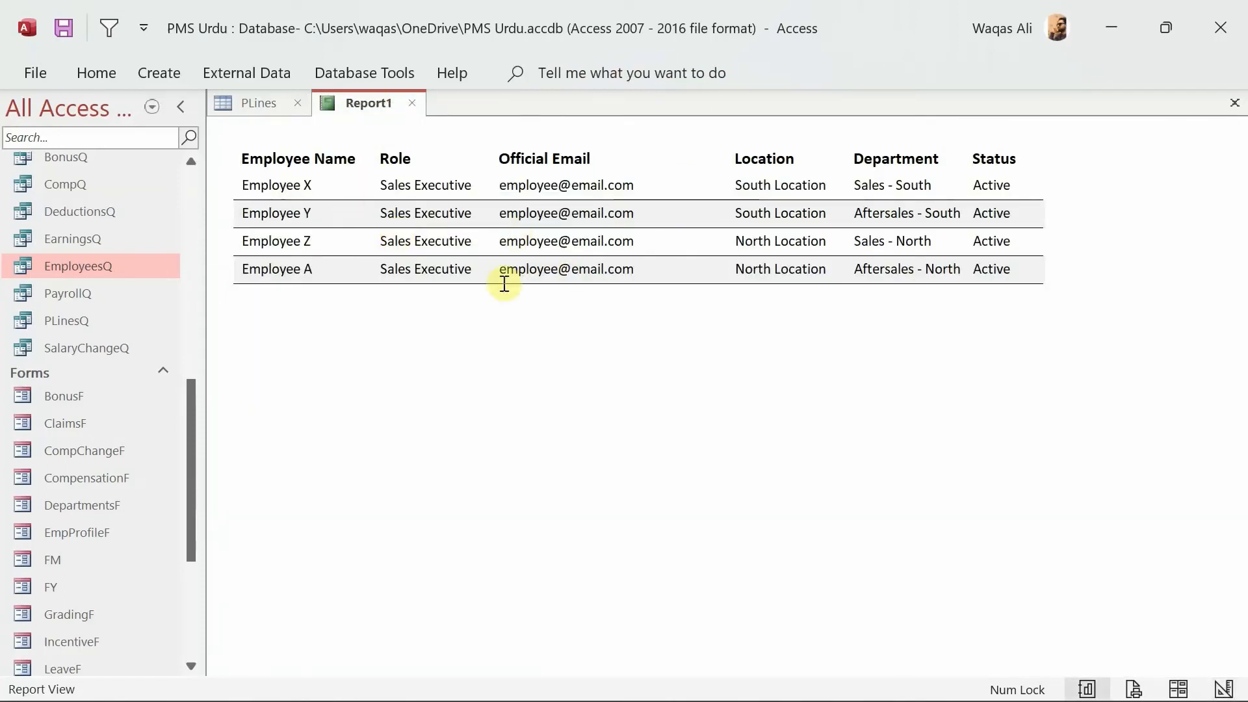
right_click(612, 362)
click(663, 131)
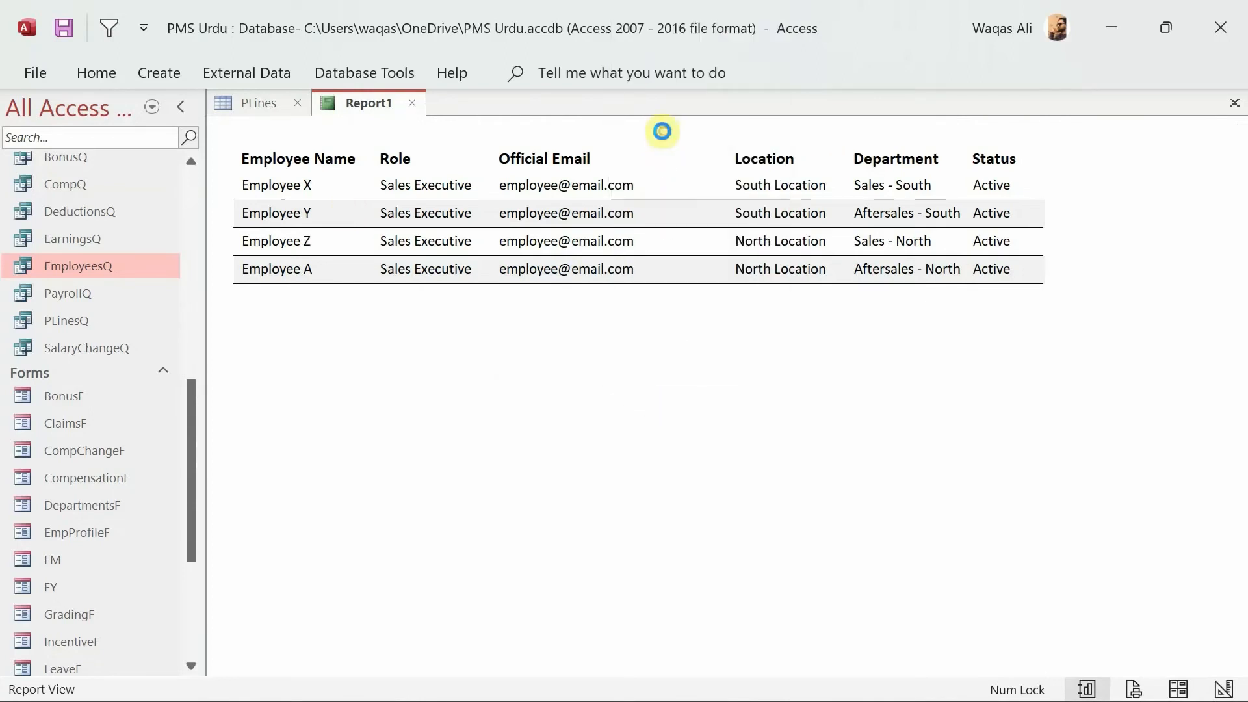
click(715, 430)
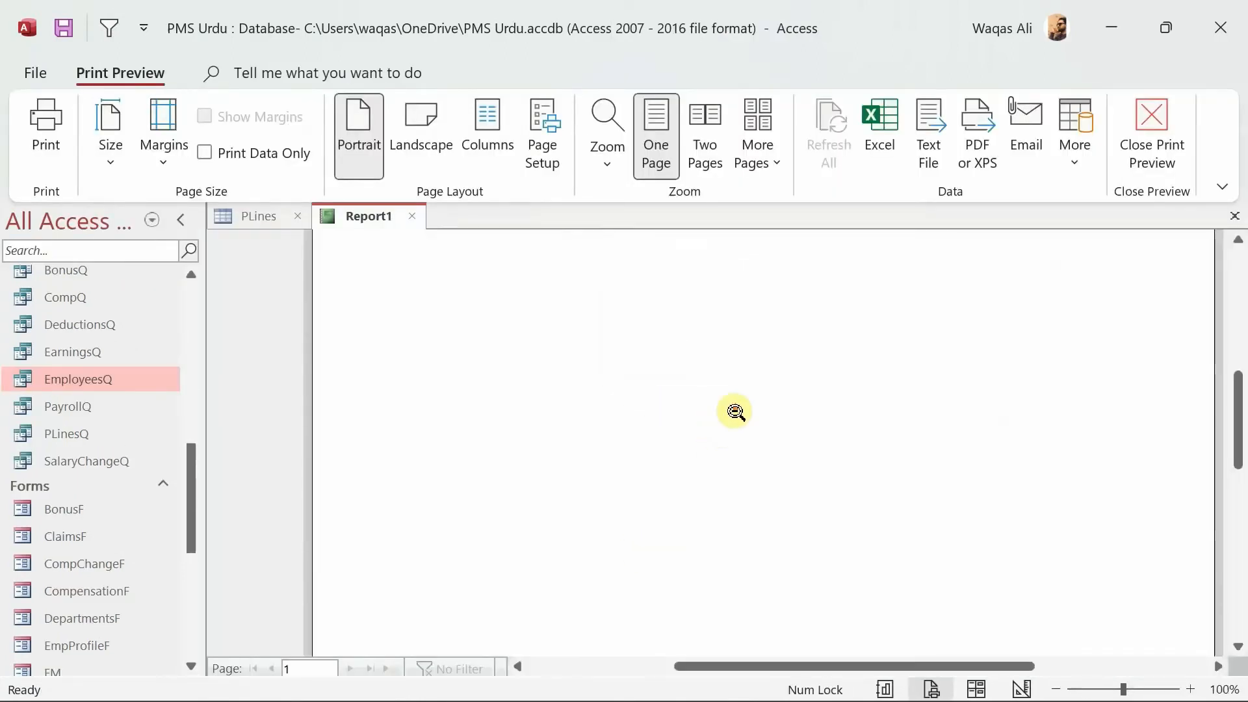
scroll(735, 411, up, 5)
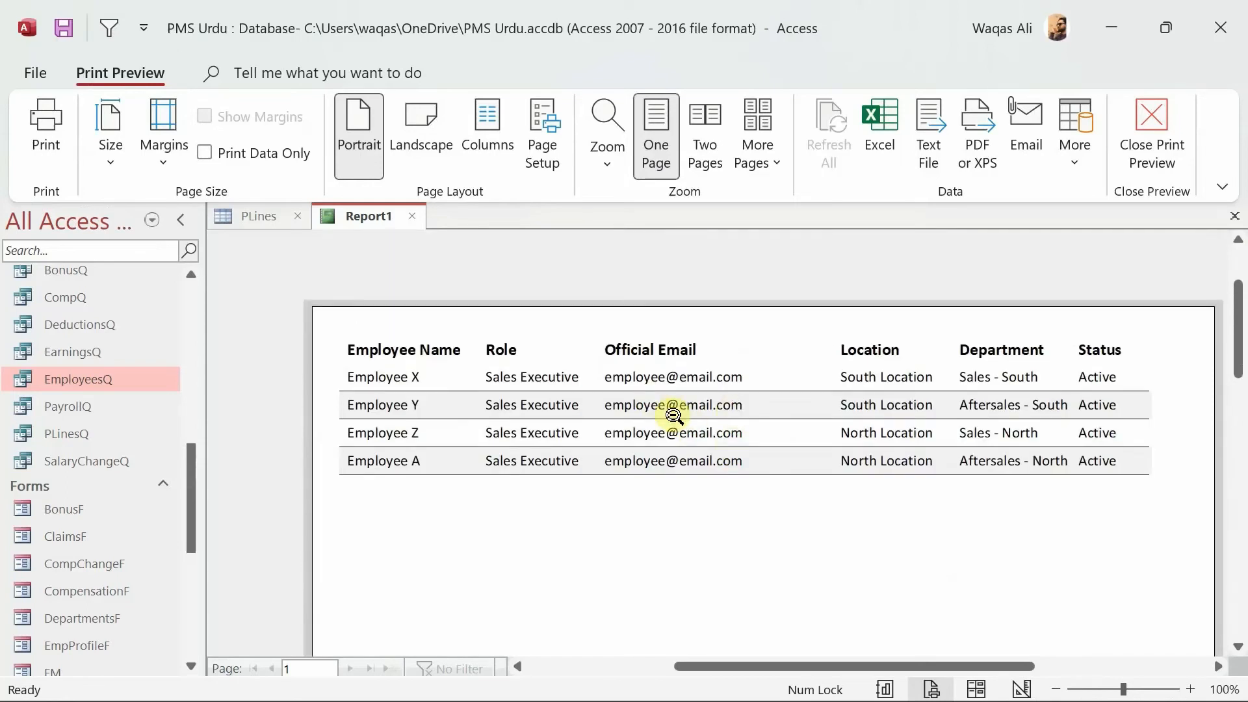
click(674, 414)
right_click(672, 415)
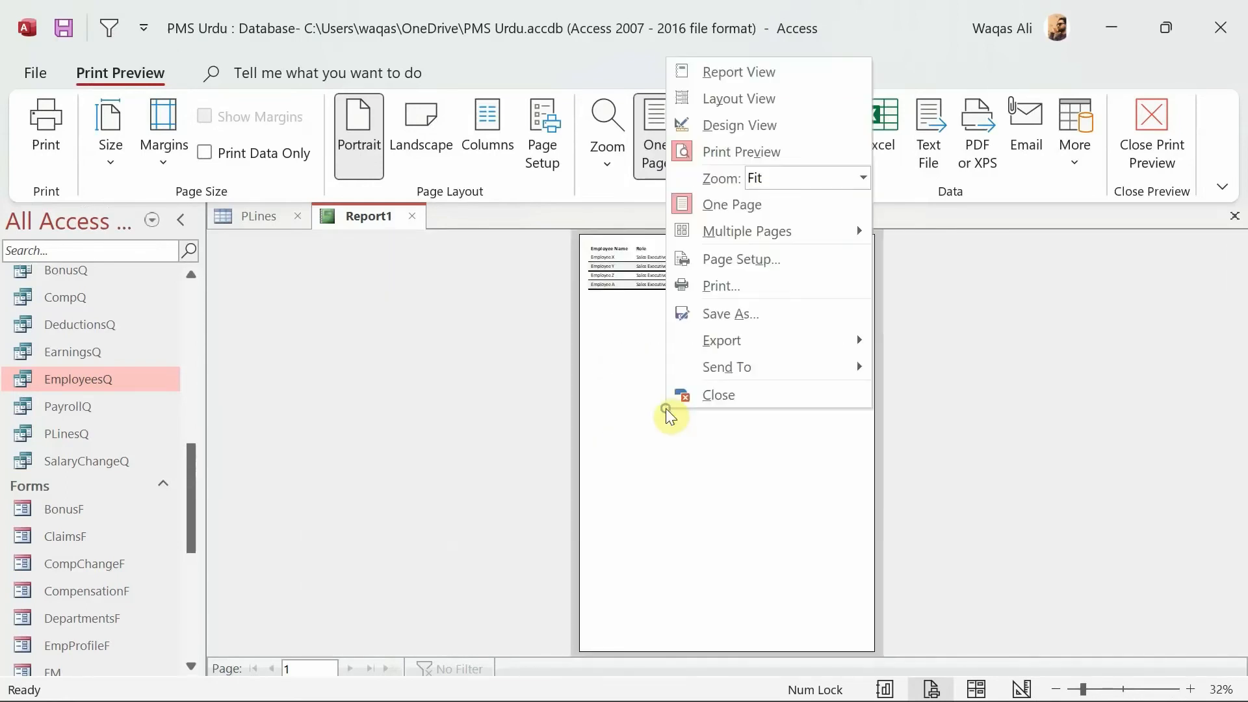
click(730, 137)
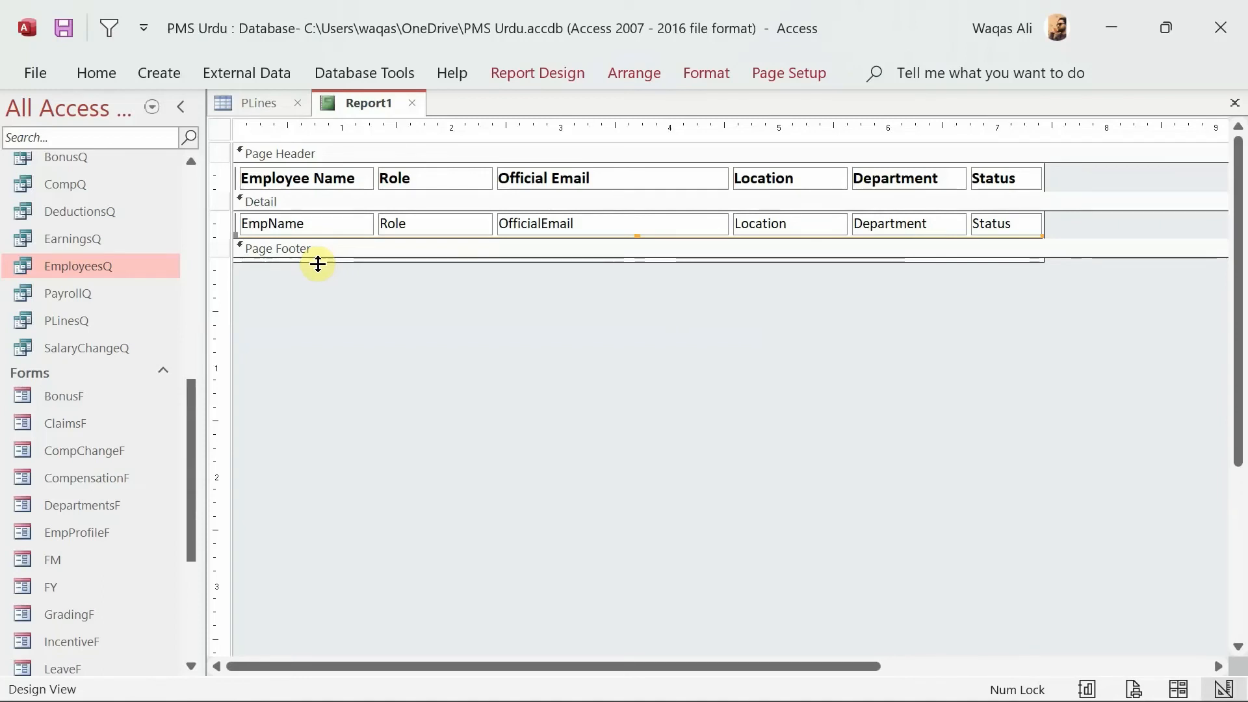
Collapse the Page Footer section to zero height and add a Count Records total for the EmpName field
drag(318, 263, 325, 241)
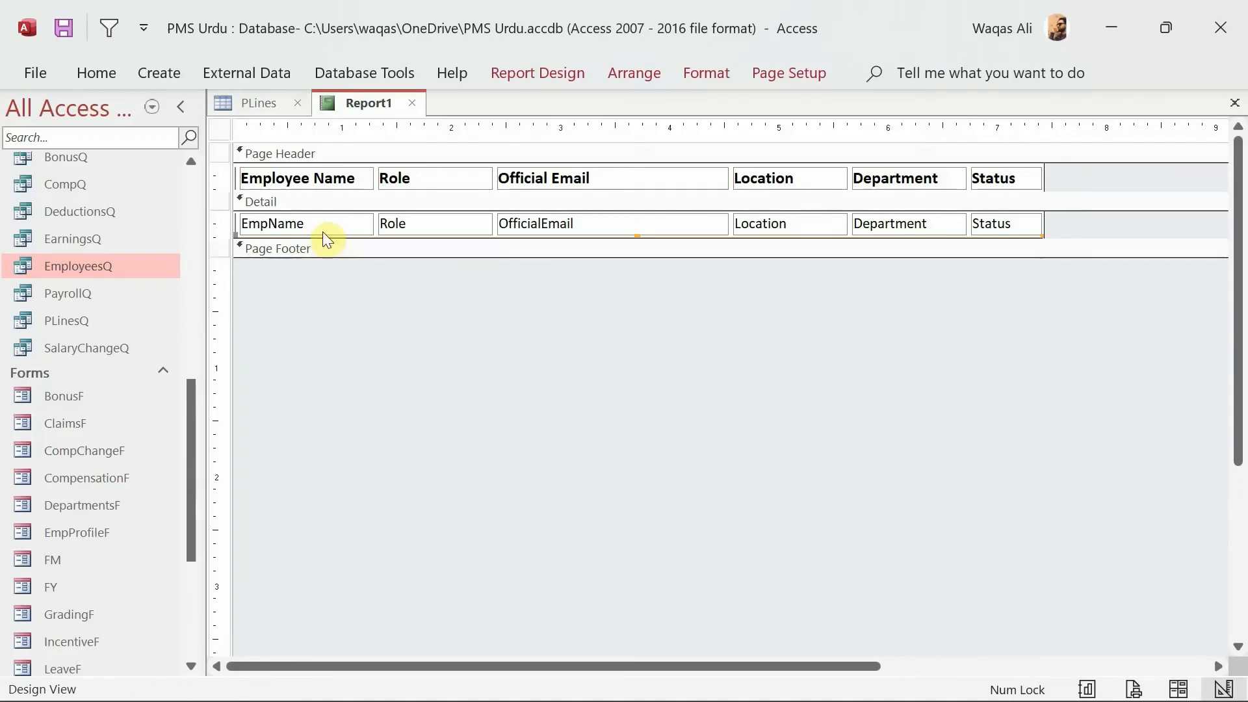
click(326, 225)
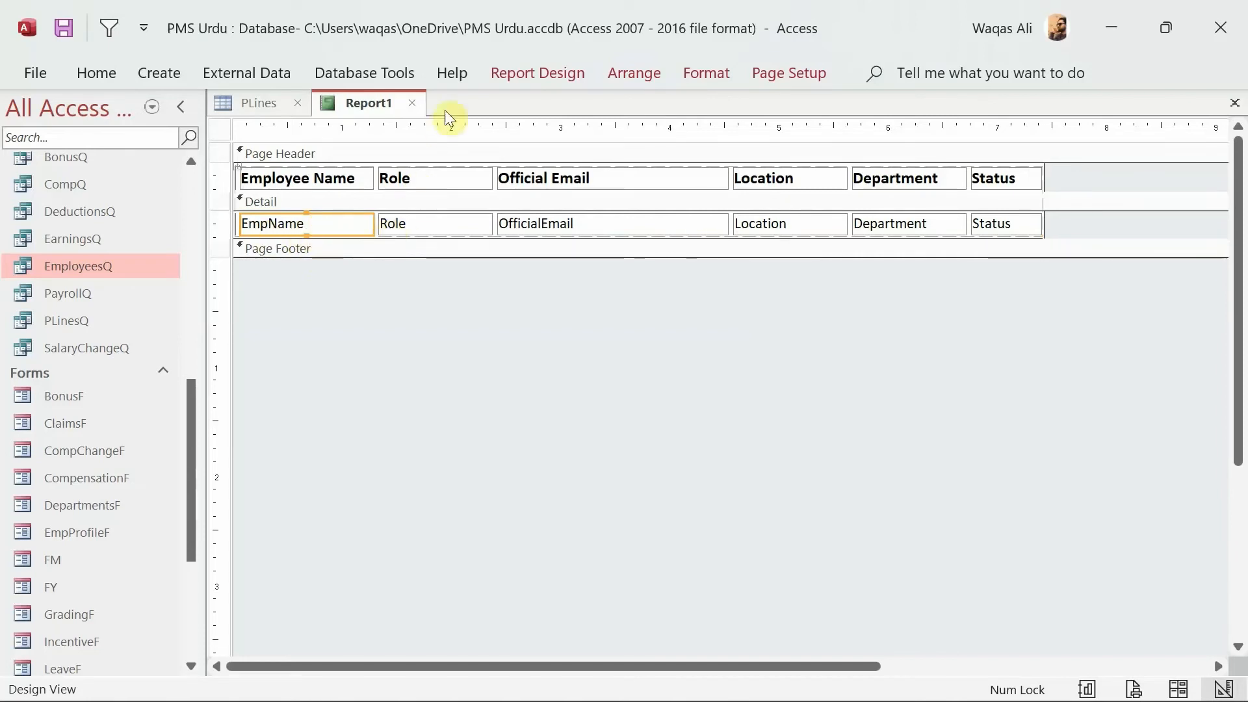
click(552, 77)
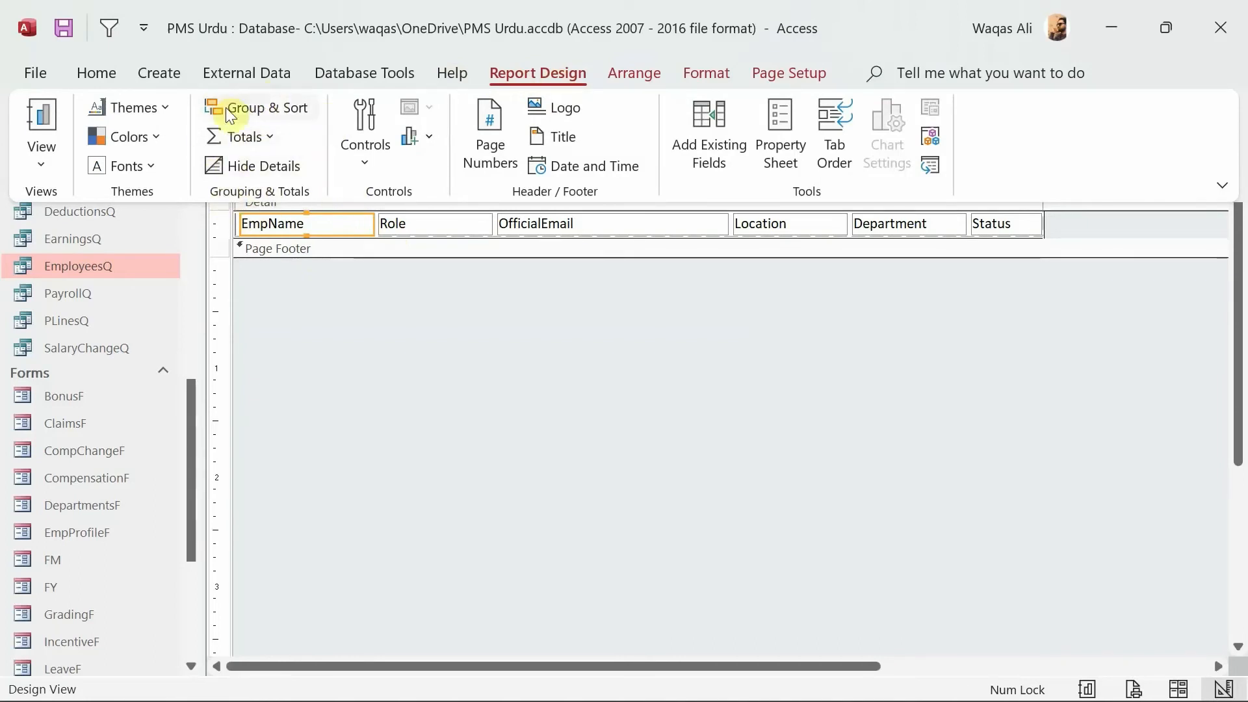
click(275, 140)
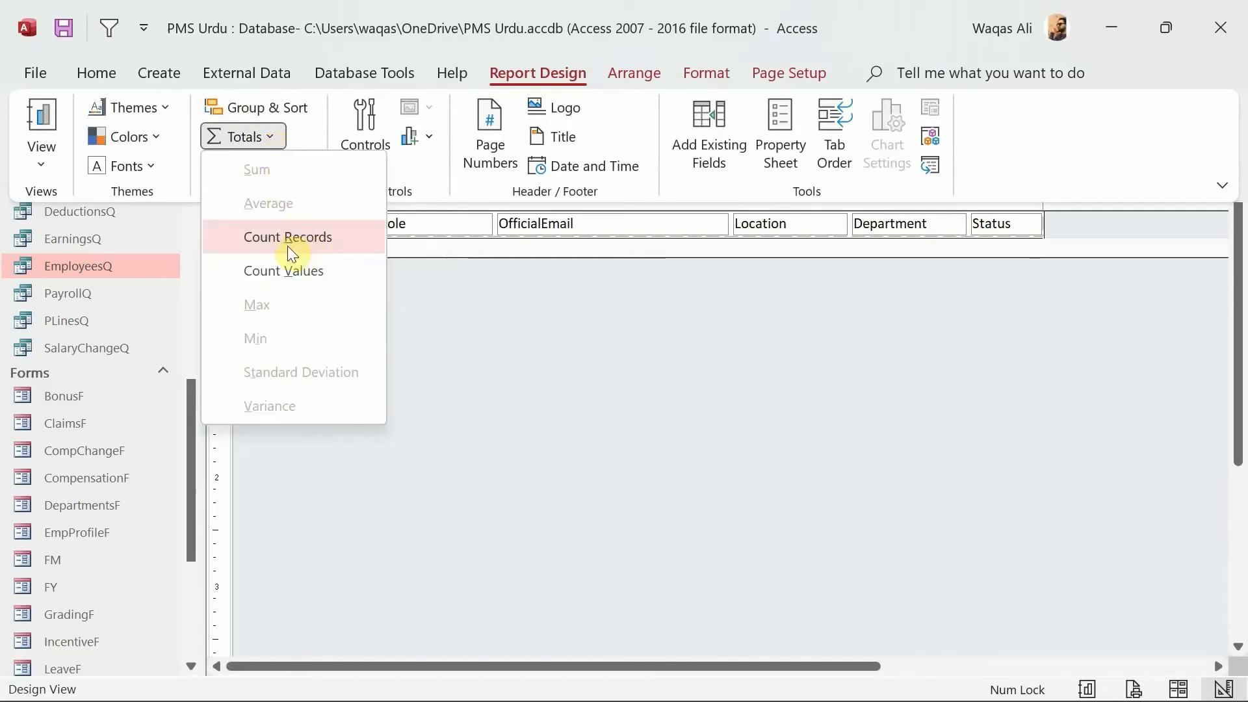
click(315, 249)
click(492, 416)
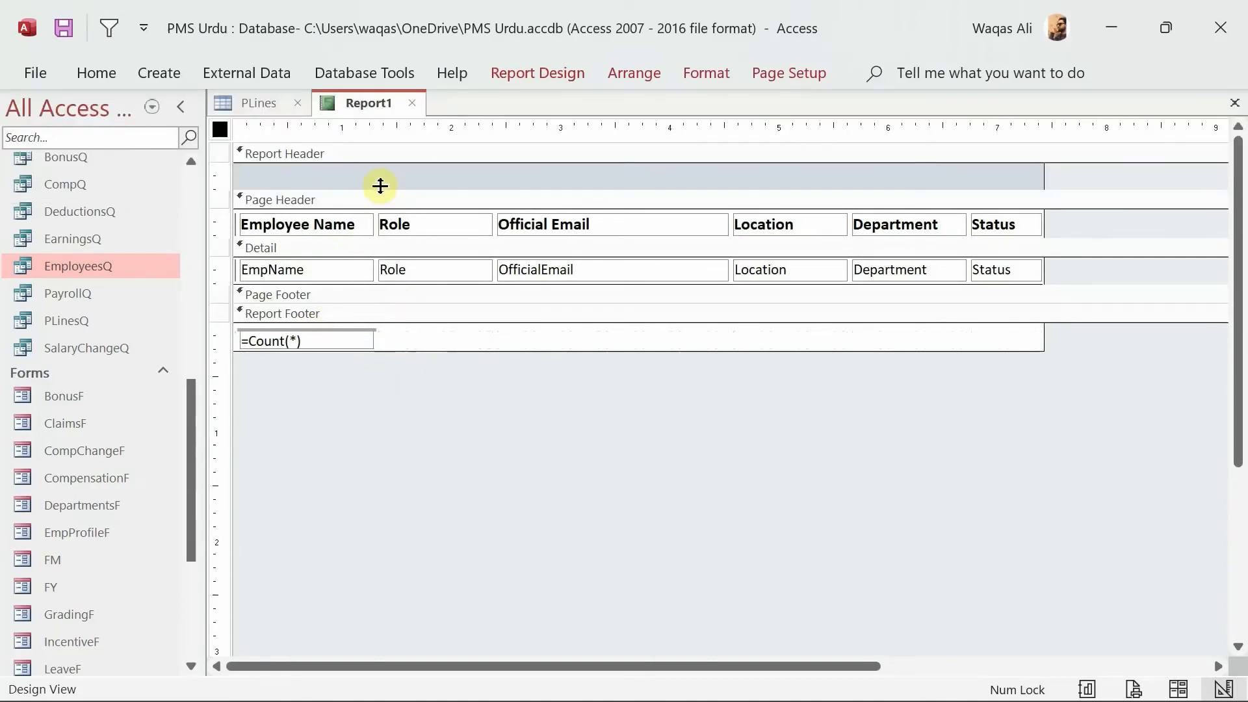
Slightly increase the Report Header's height and make the enlarged =Count(*) text box in the Report Footer bold
drag(377, 189, 377, 198)
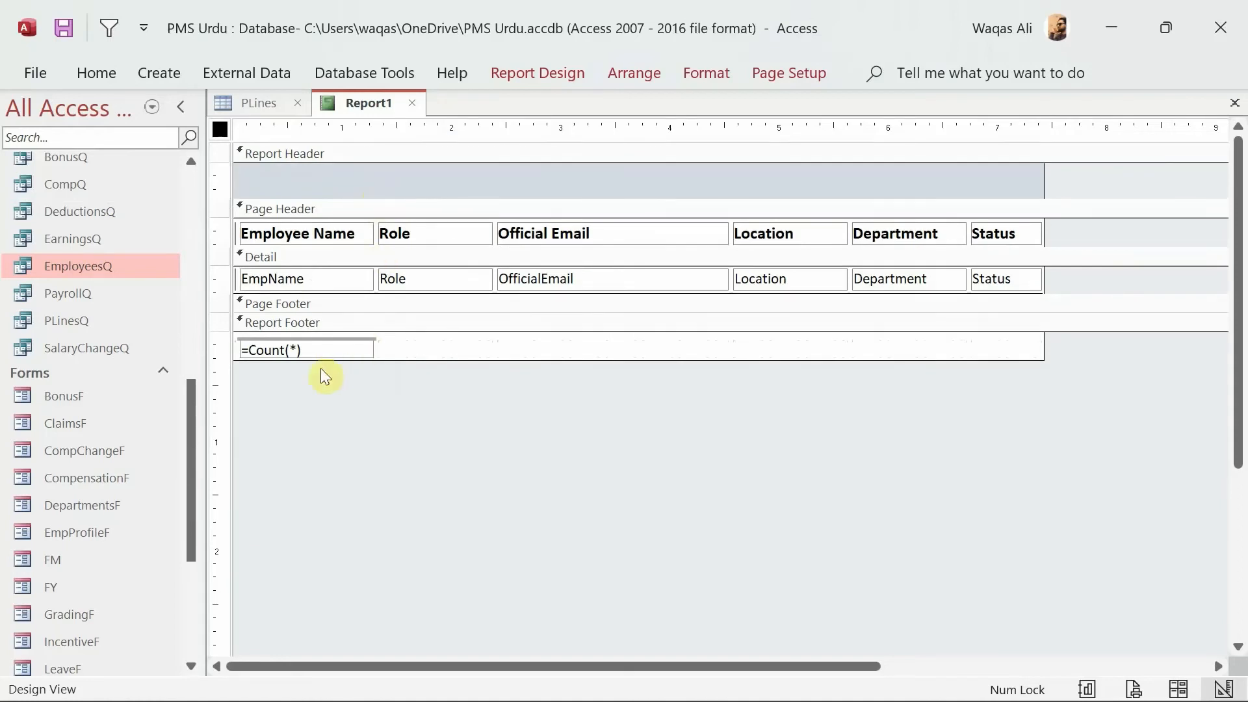
drag(350, 380, 305, 332)
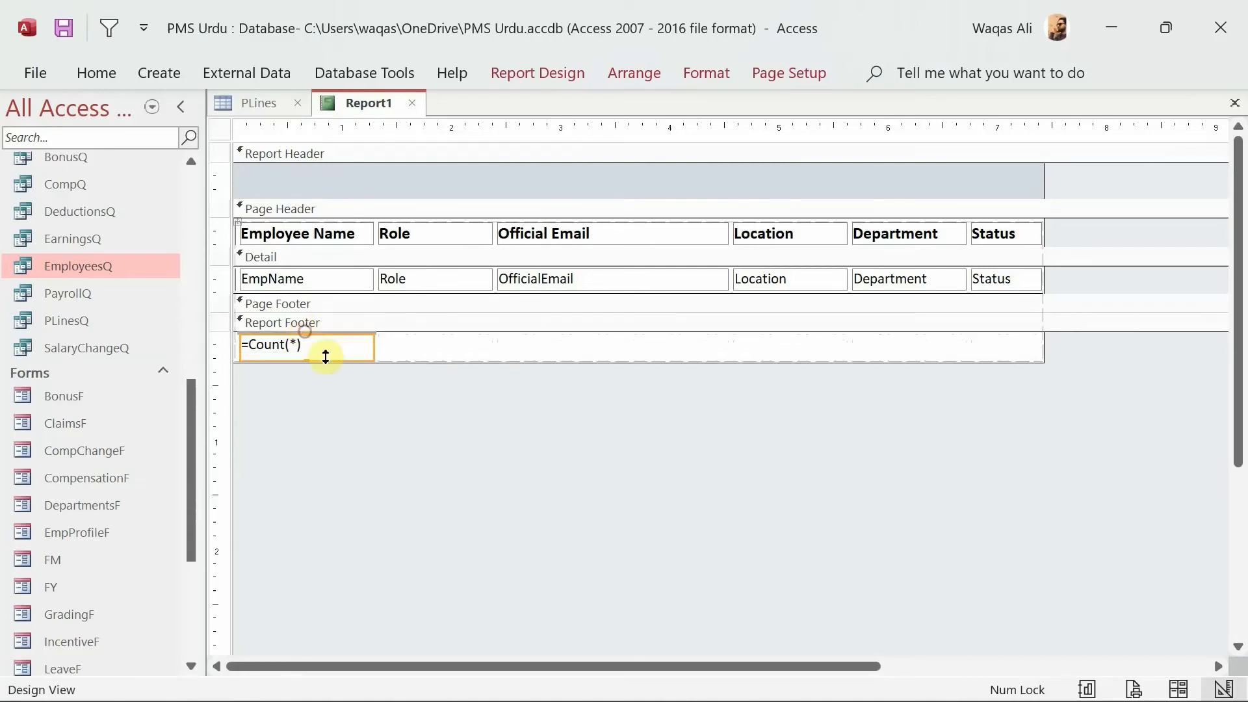
key(ctrl+b)
click(373, 426)
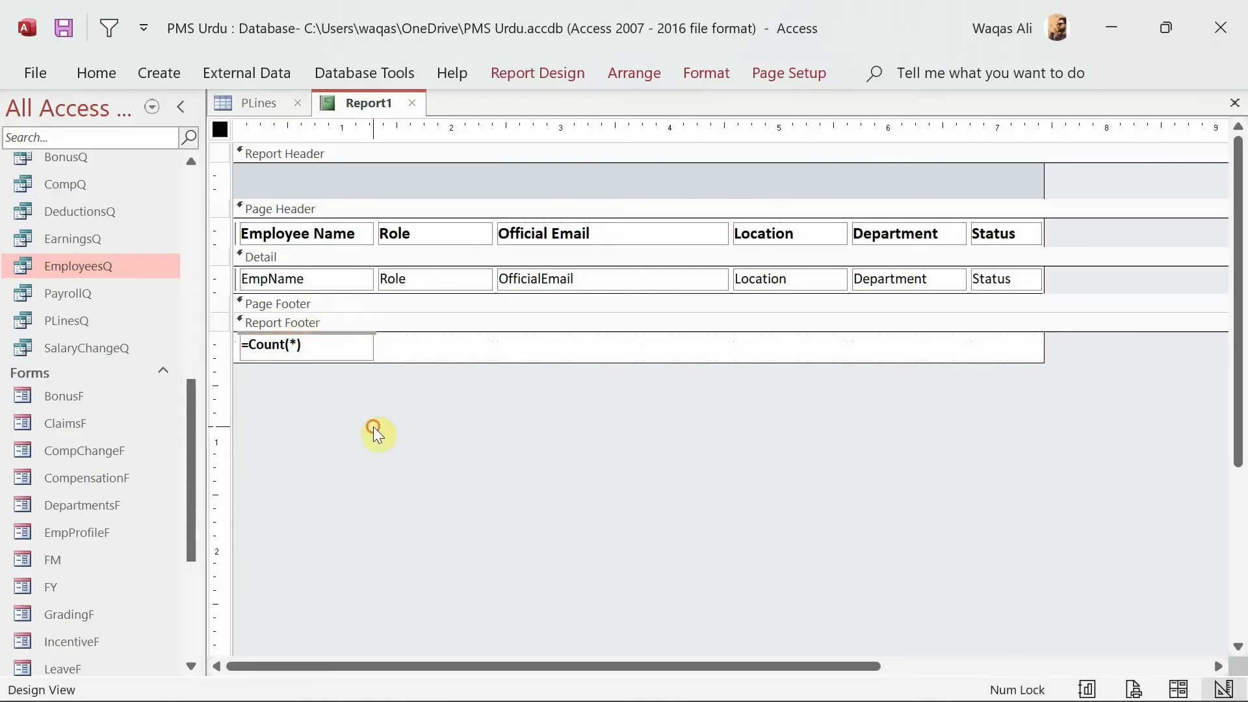
Examine the record count and the Report Header band in Report View and Print Preview, and return to Design View
right_click(363, 100)
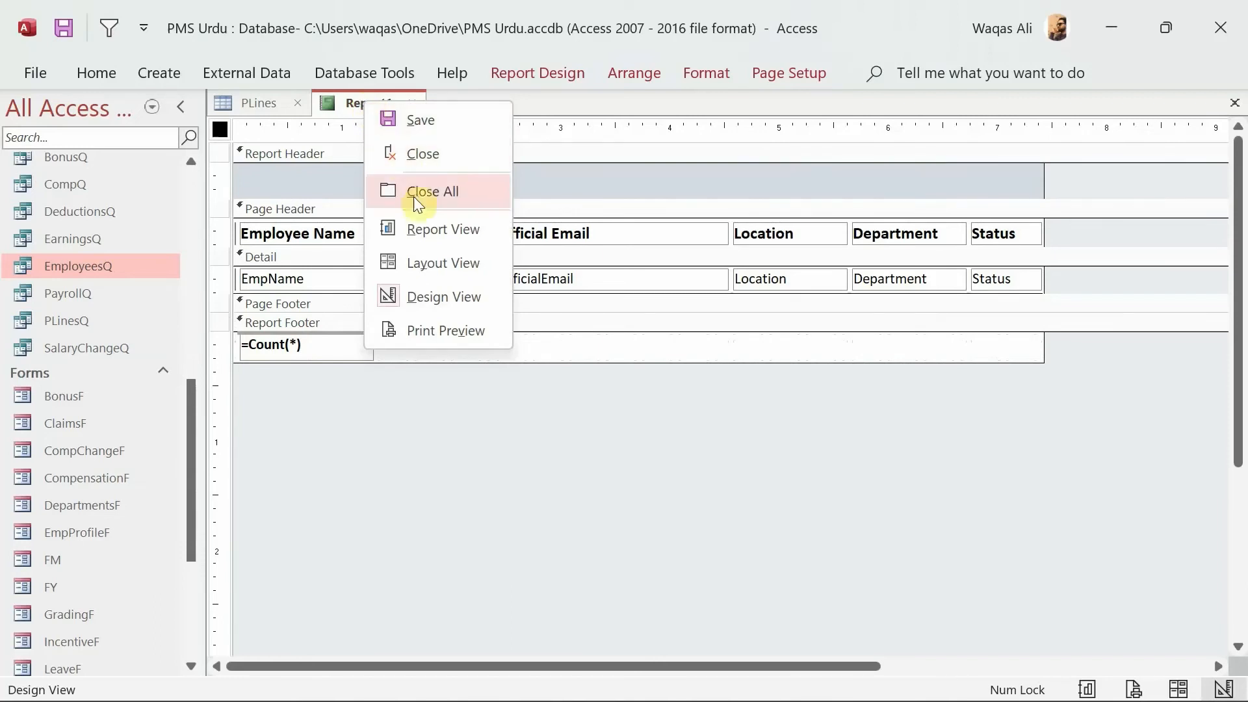
click(426, 227)
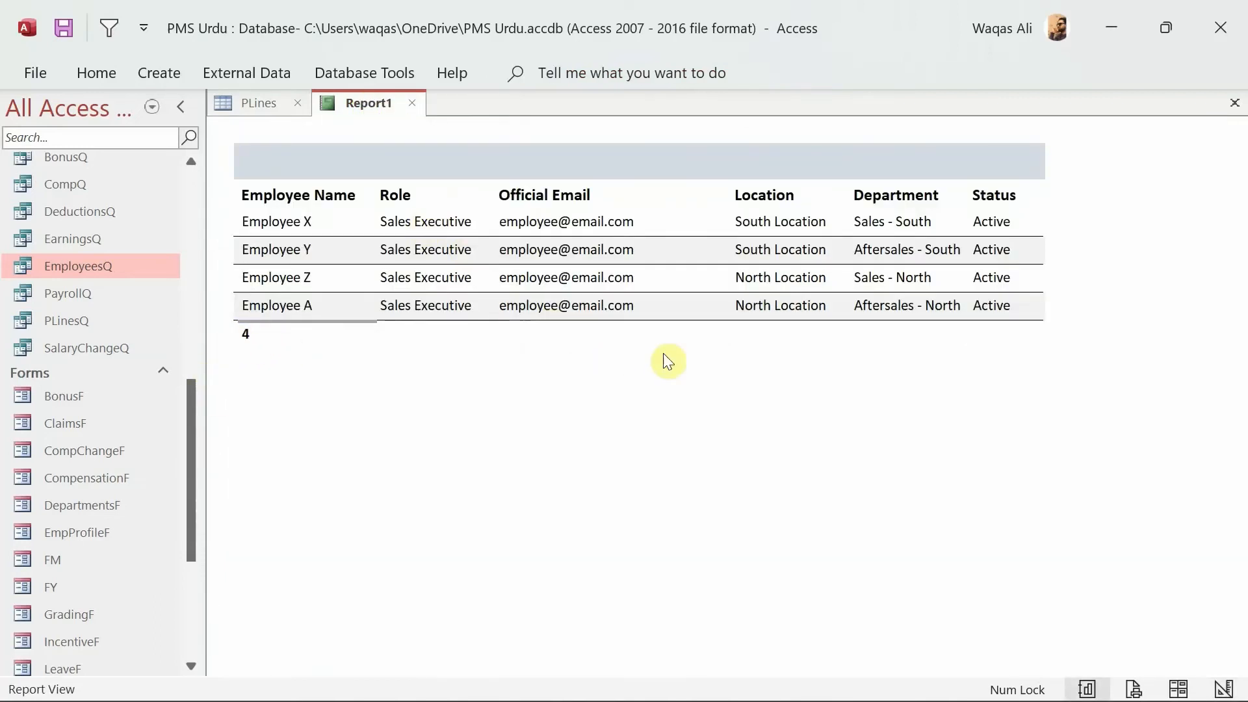
right_click(594, 342)
click(646, 458)
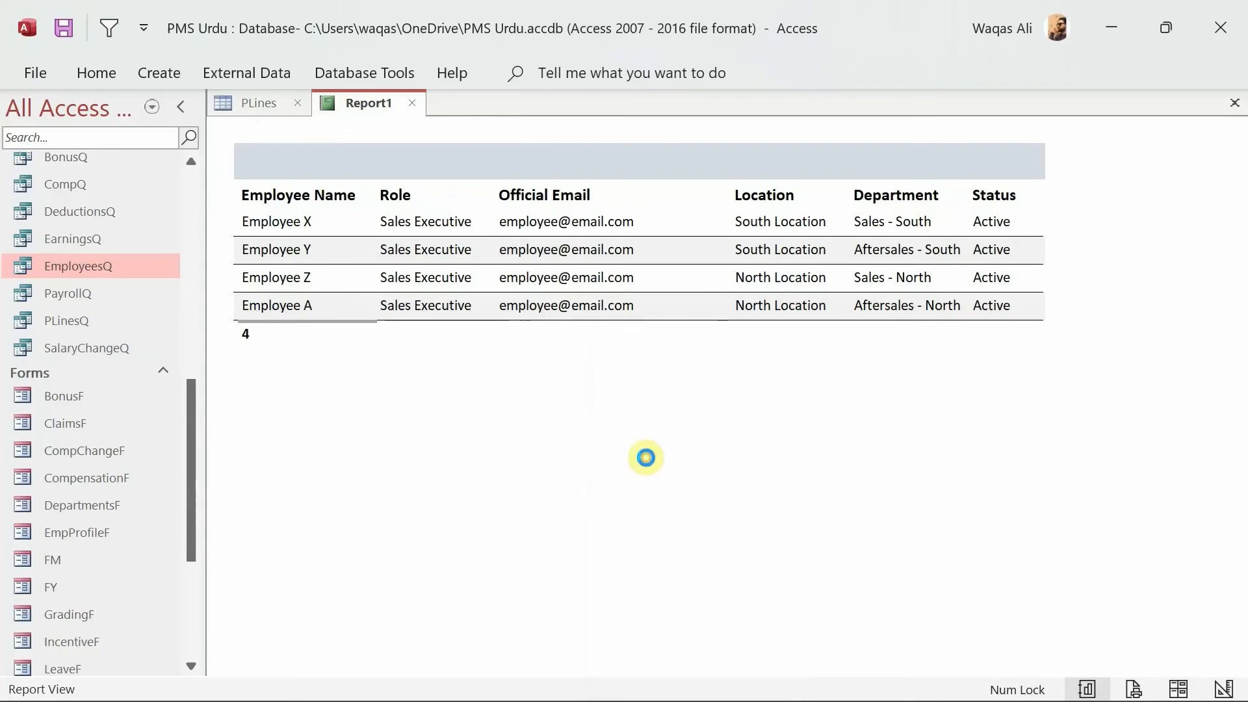
click(618, 331)
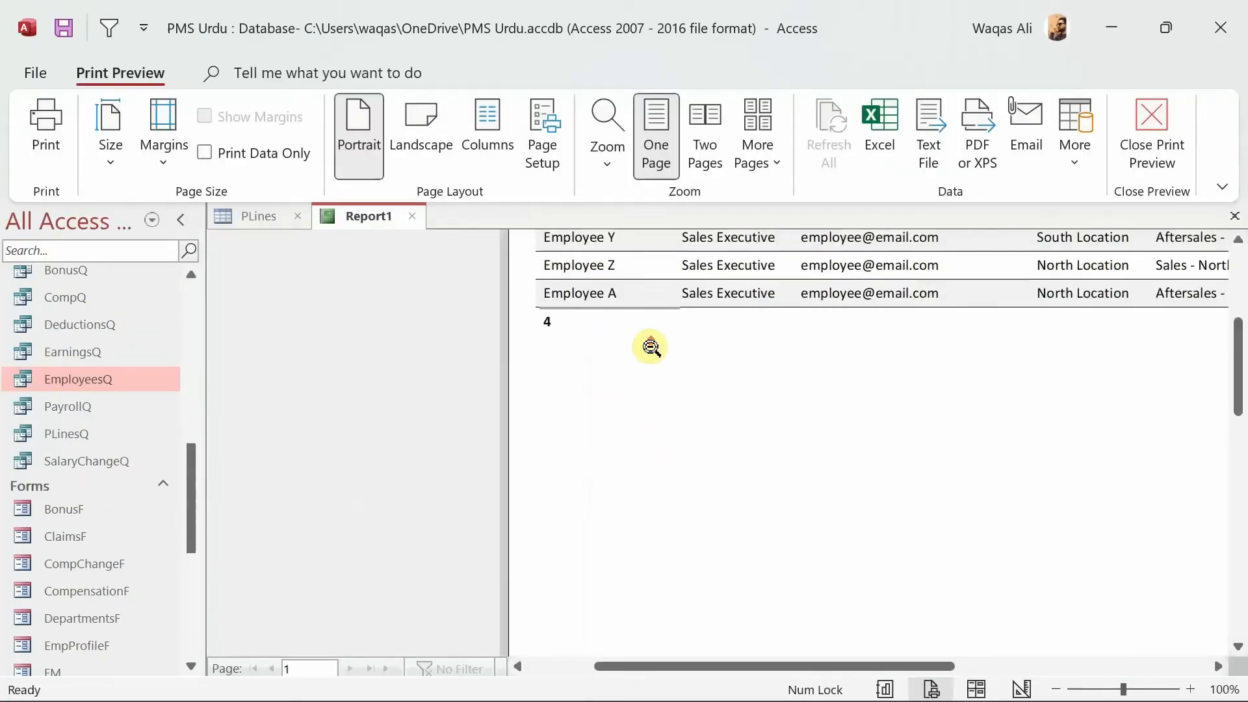
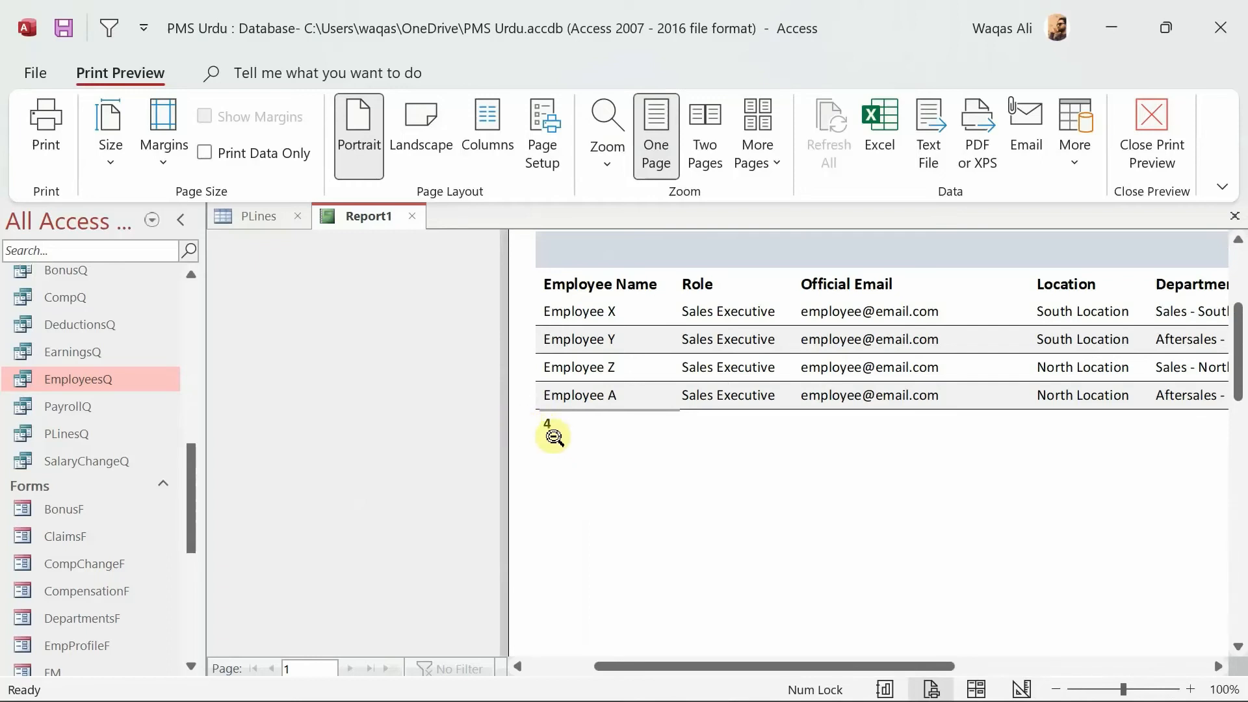
click(859, 543)
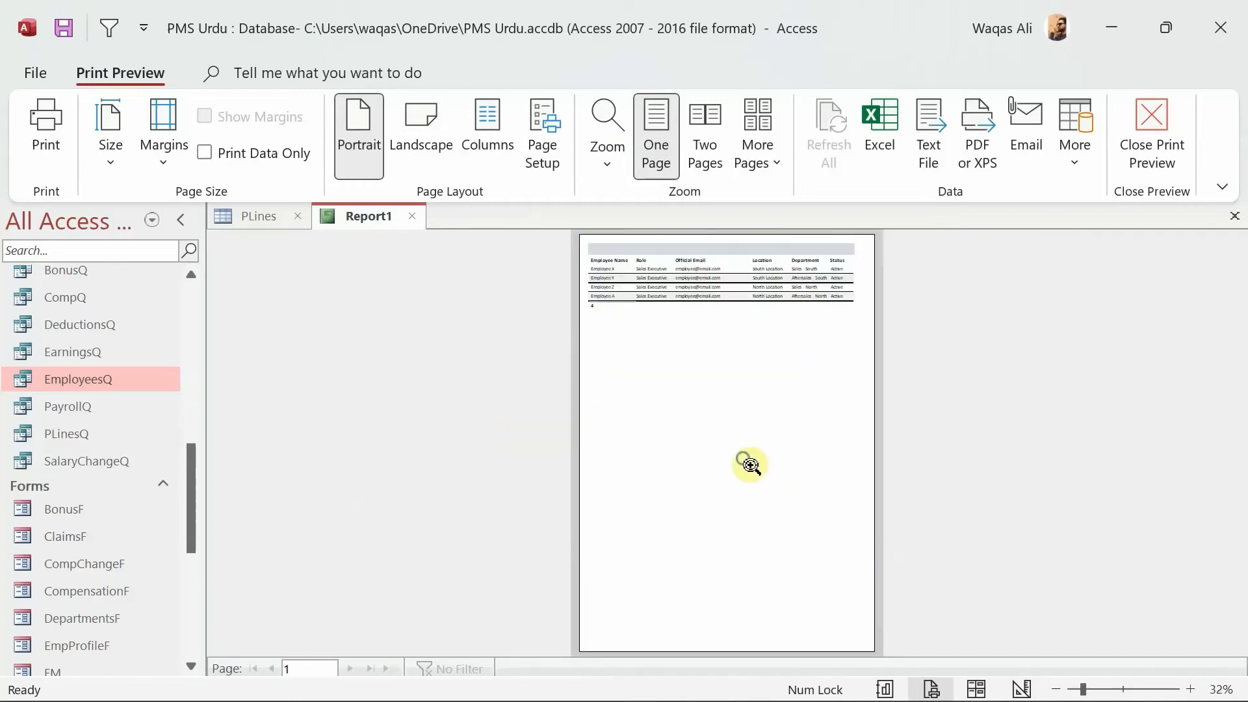
right_click(750, 465)
click(759, 173)
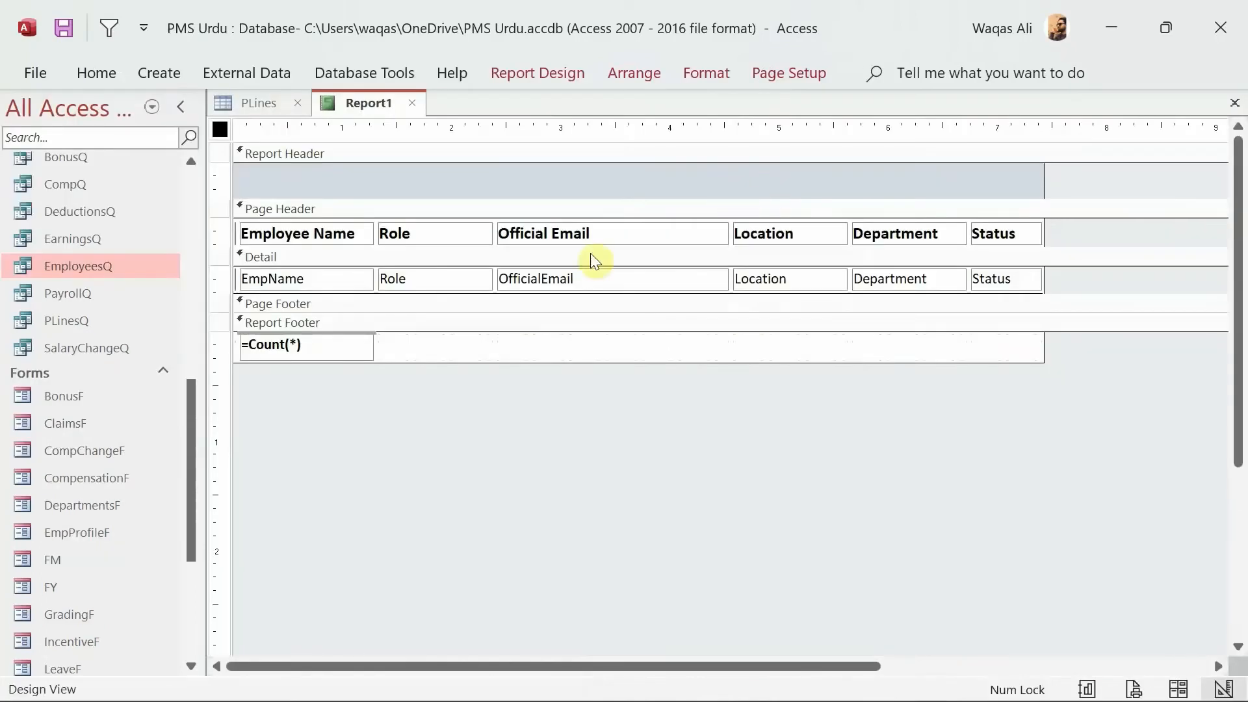
Remove the layout from the Report Footer row and move the =Count(*) text box under the Status column, narrowed to that column's width
click(355, 350)
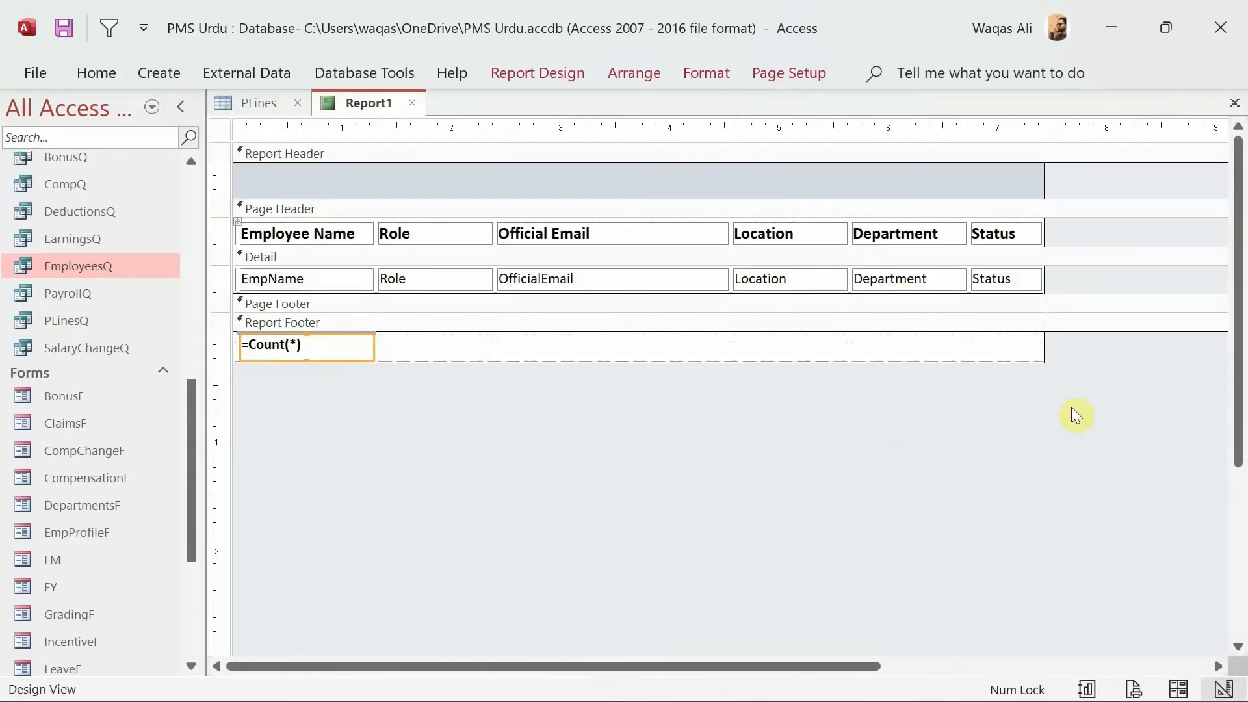
drag(1071, 389, 232, 337)
right_click(290, 342)
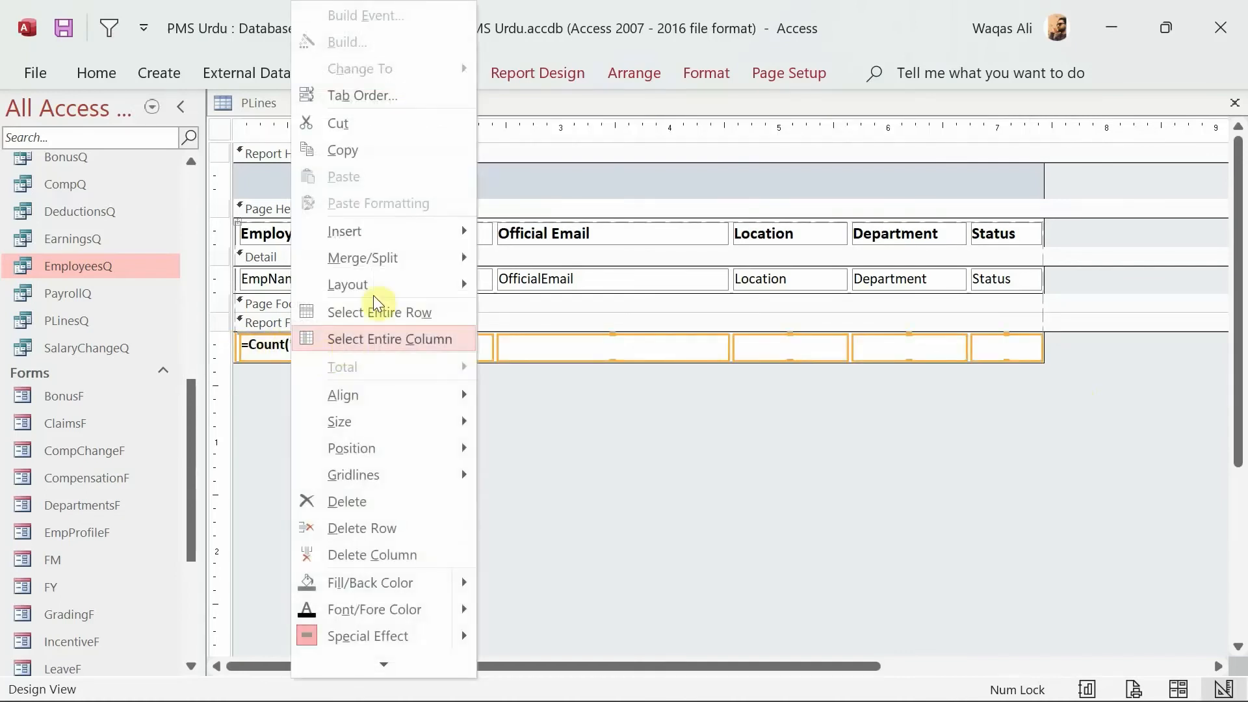
mouse_move(382, 286)
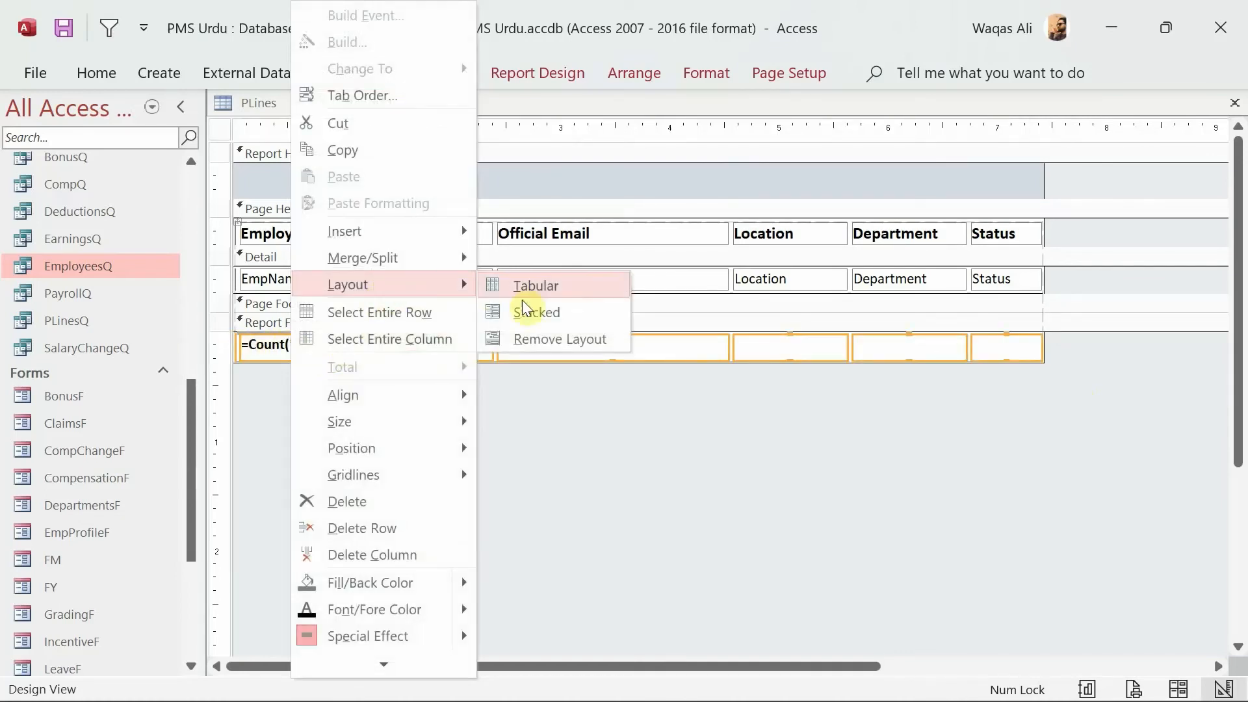
click(541, 342)
click(361, 415)
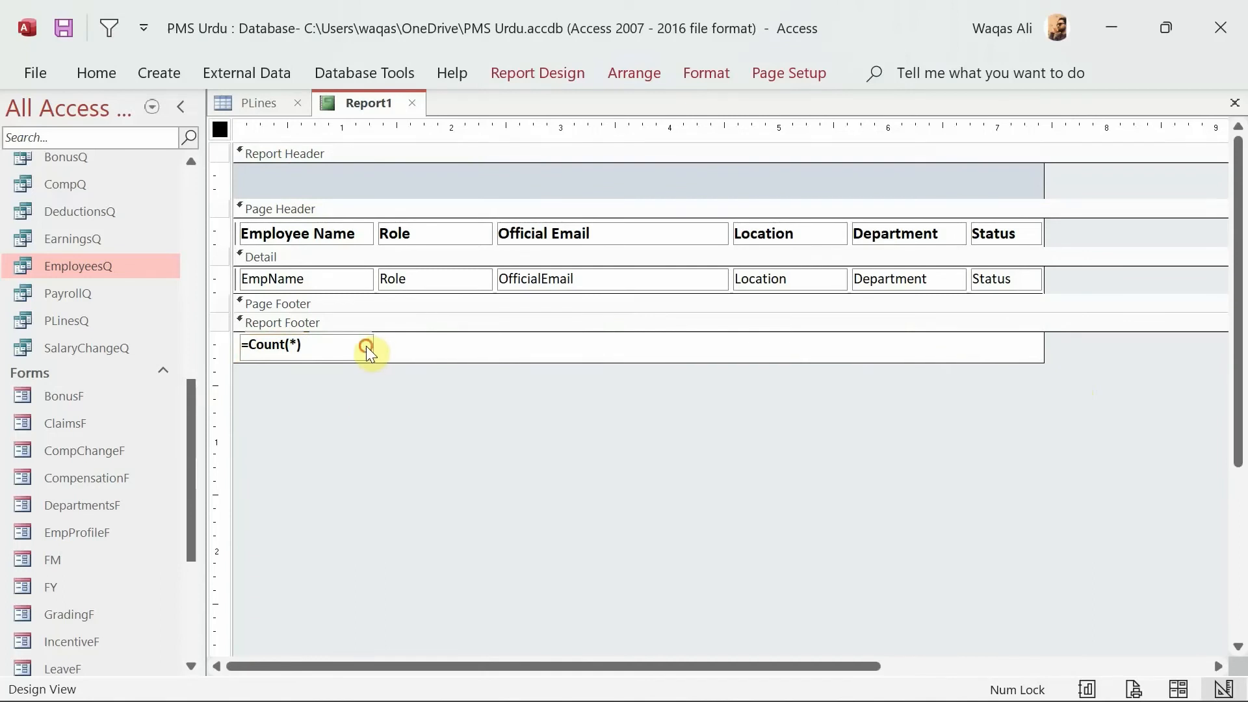
click(366, 347)
drag(372, 348, 1025, 362)
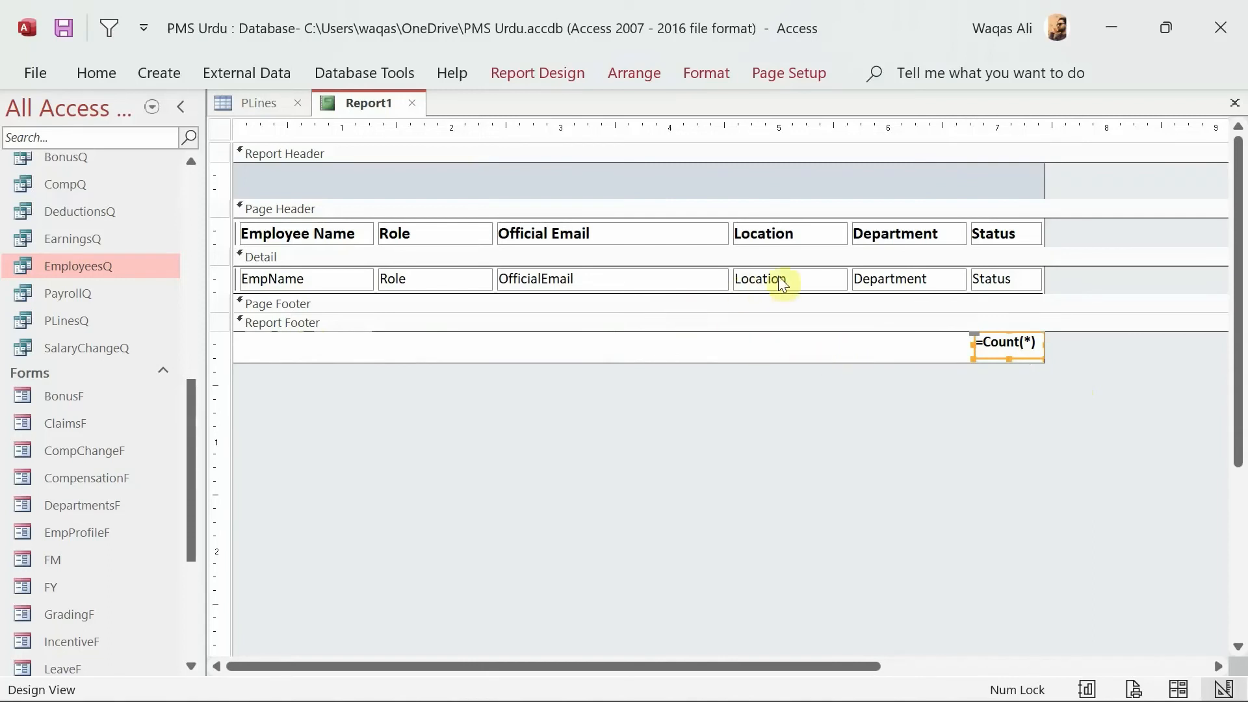
Copy the Location header label into the Report Footer directly before the =Count(*) text box and remove the copy's layout
click(820, 238)
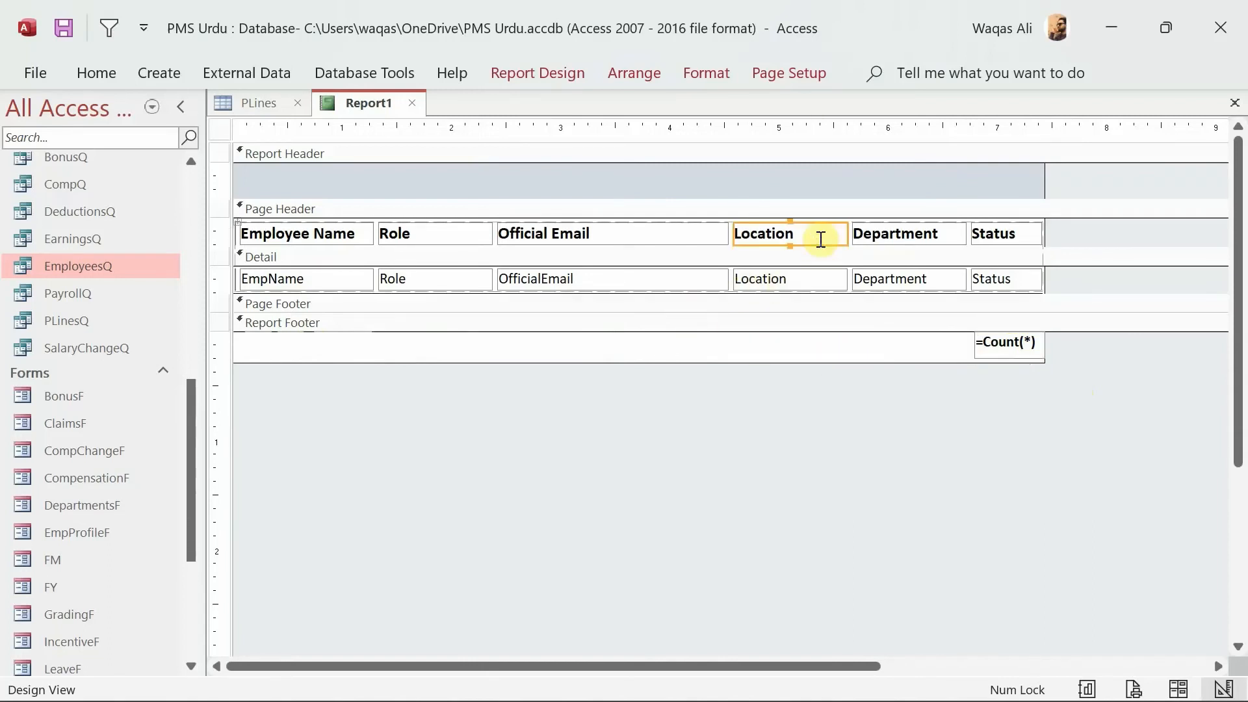
click(821, 343)
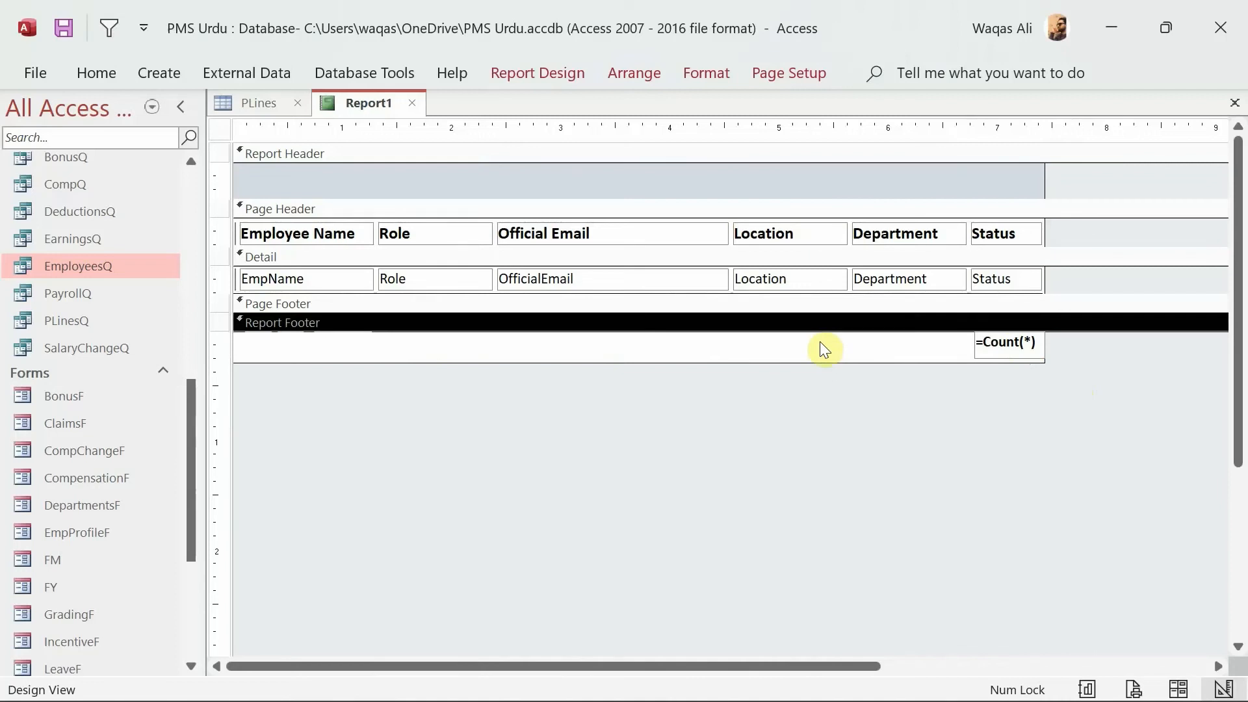
key(ctrl+v)
drag(326, 353, 949, 354)
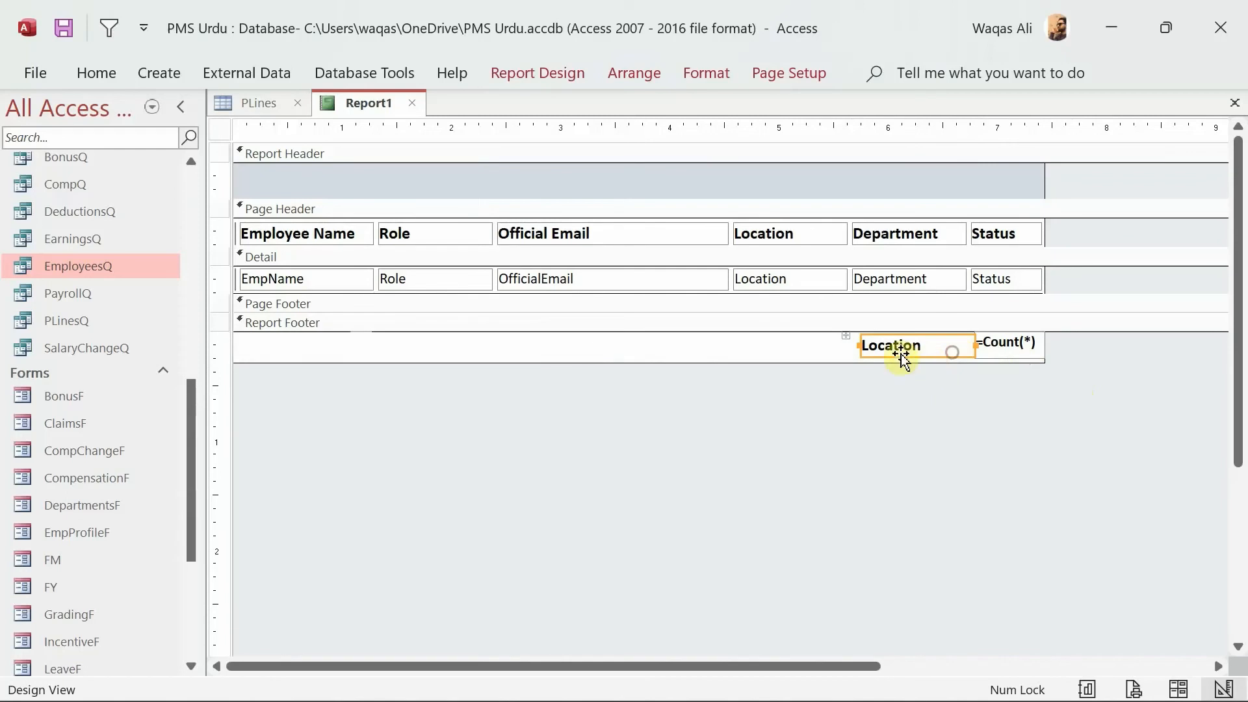
right_click(857, 347)
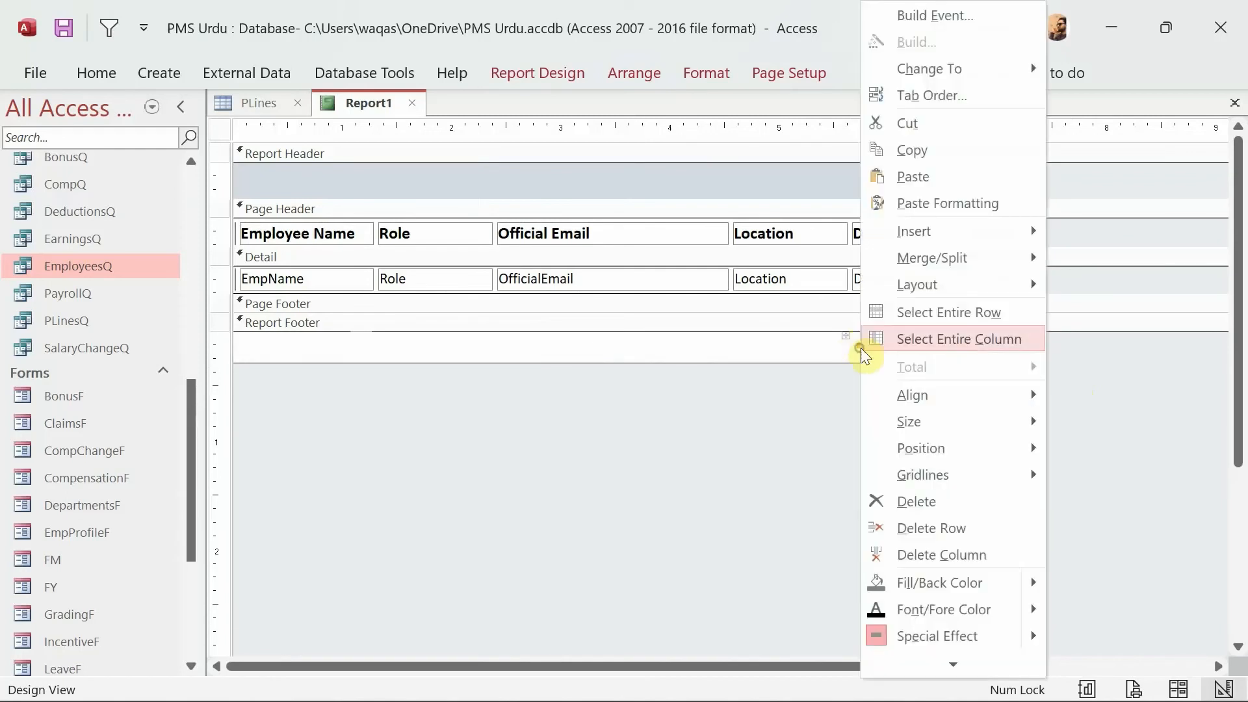
click(941, 285)
click(1164, 345)
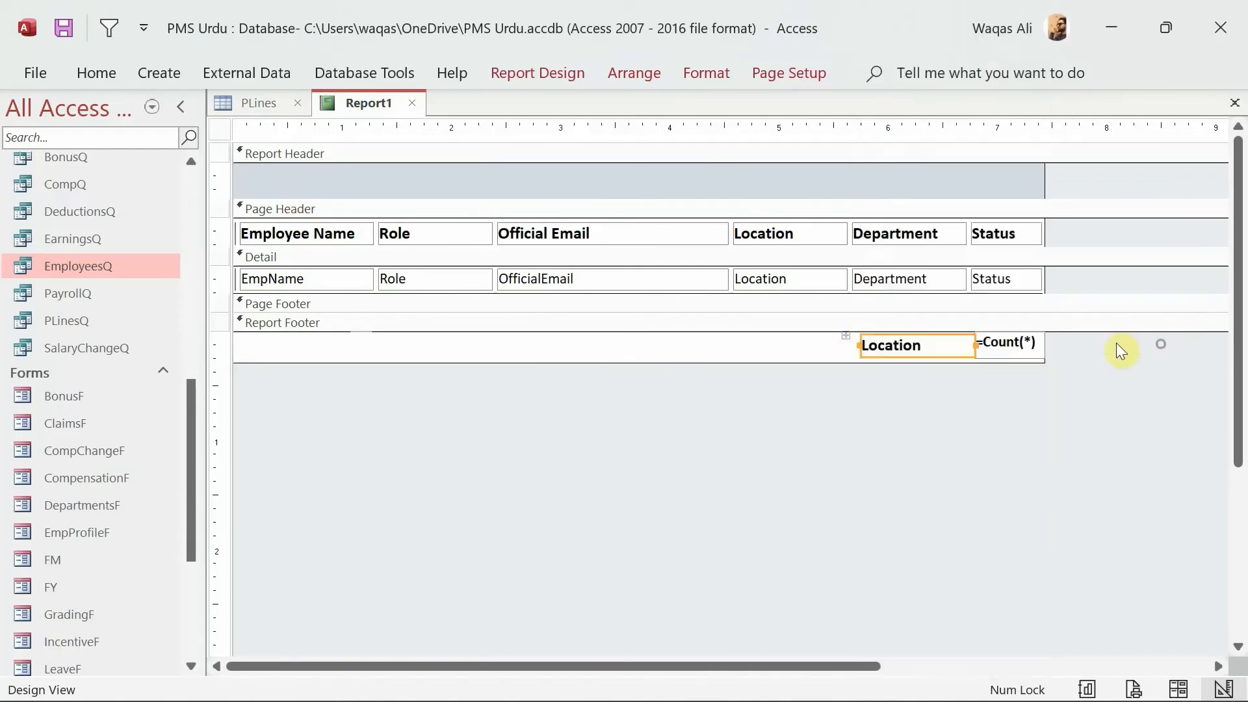
Change the caption of the copied Location label in the Report Footer to "Record Count:"
double_click(904, 344)
text(R)
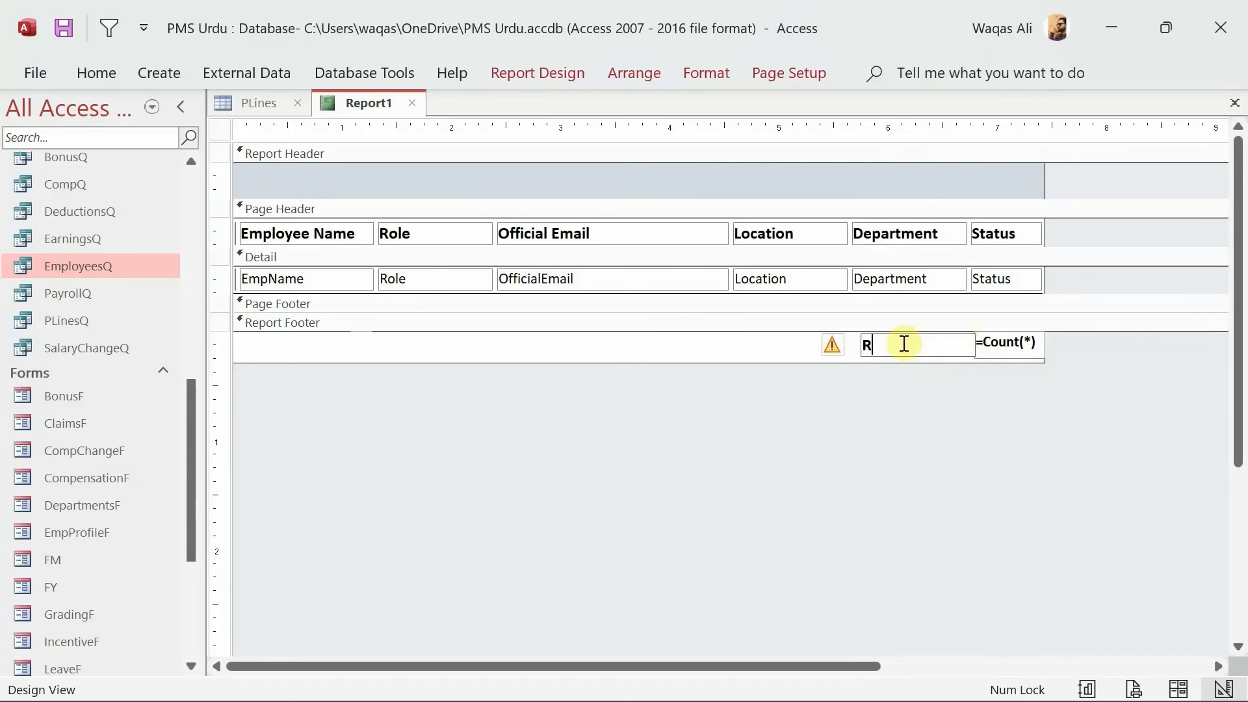
text(ecord Count:)
key(Return)
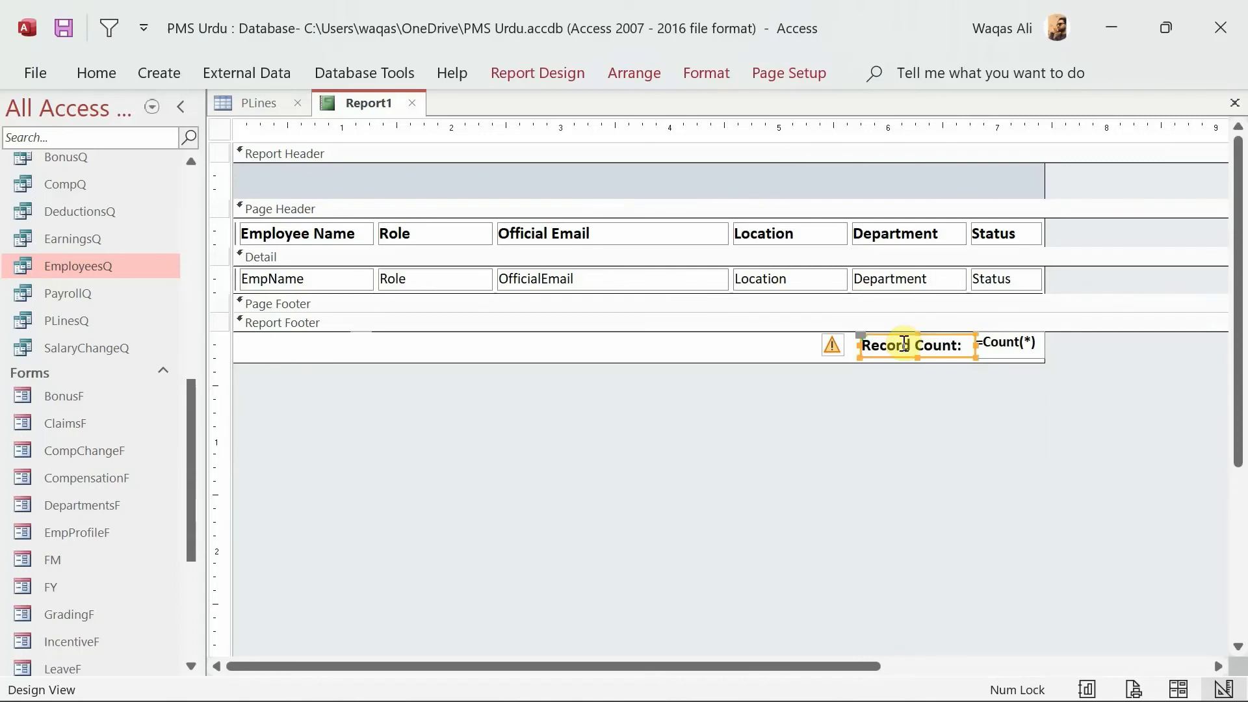
drag(1018, 362, 1019, 361)
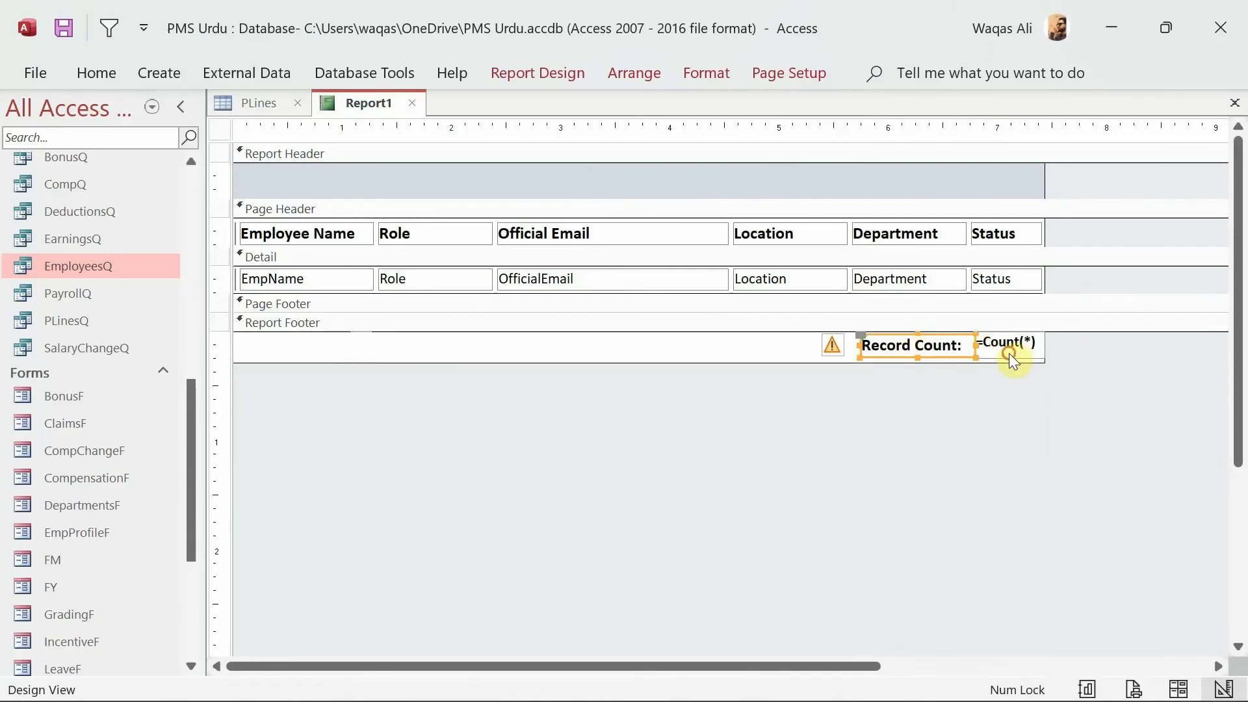
click(1010, 355)
click(1010, 353)
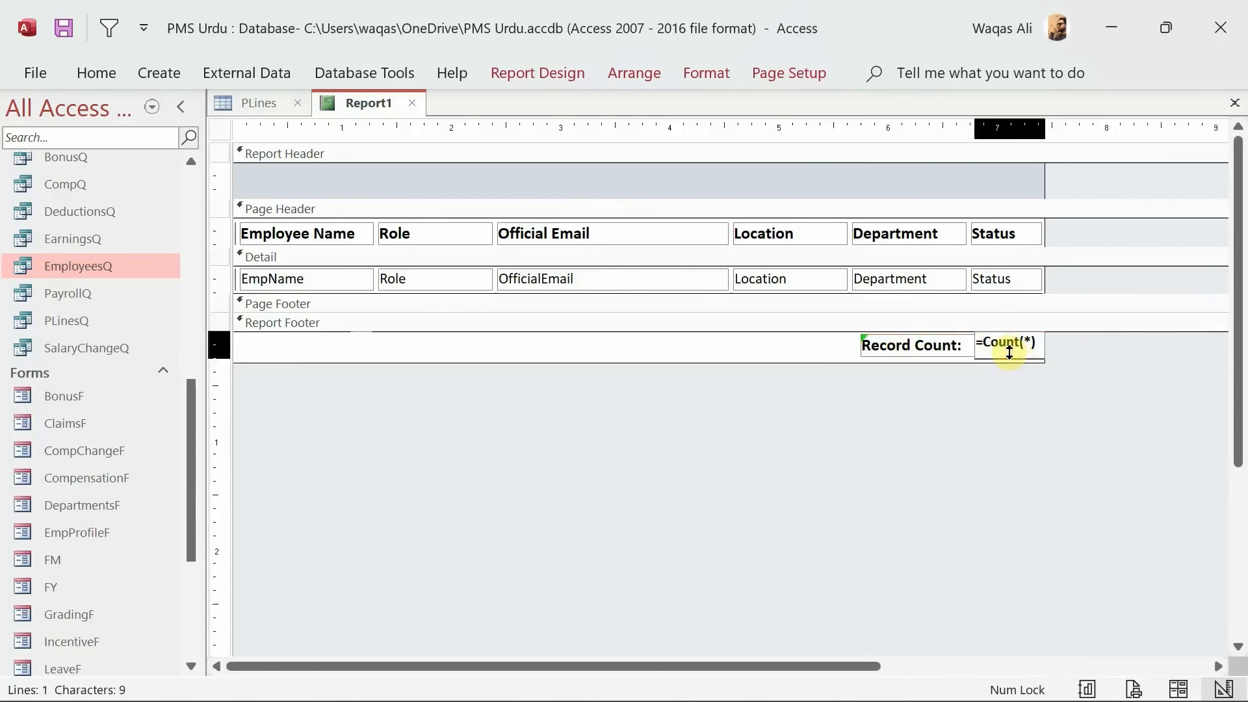
drag(1009, 352, 1009, 354)
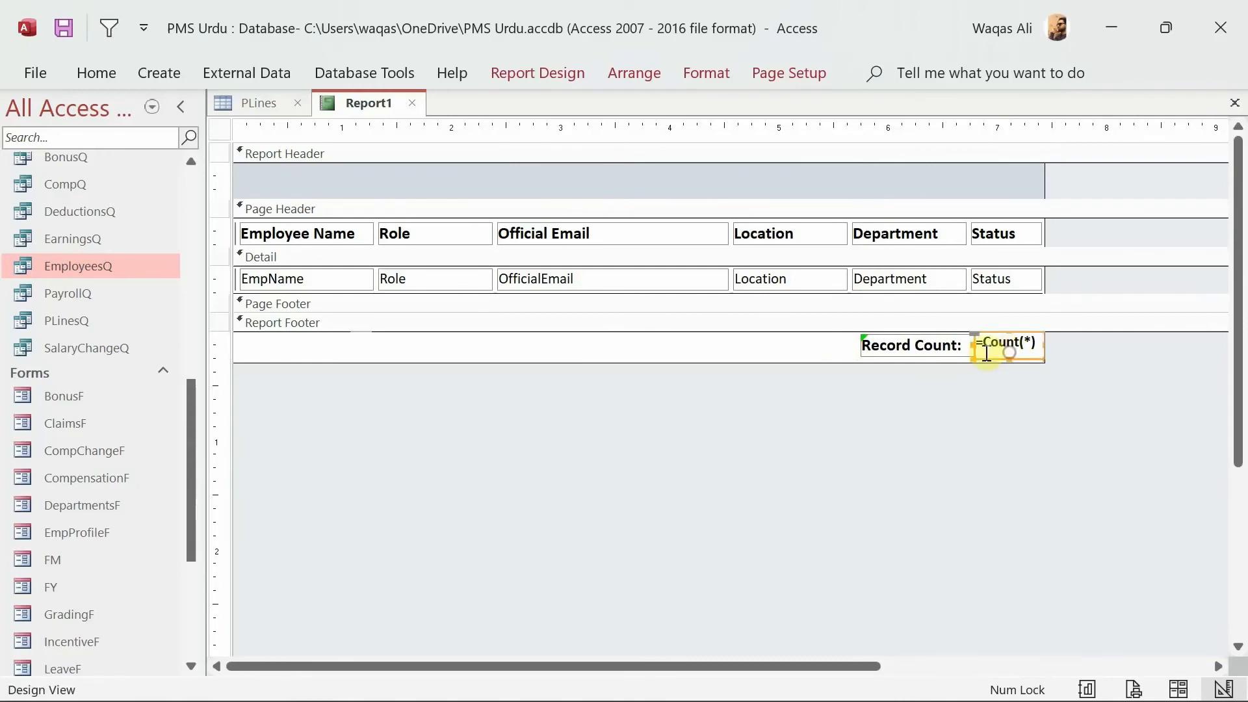
Associate the Record Count: label with the AccessTotalsEmpName control through its error-checking options
click(867, 337)
click(836, 345)
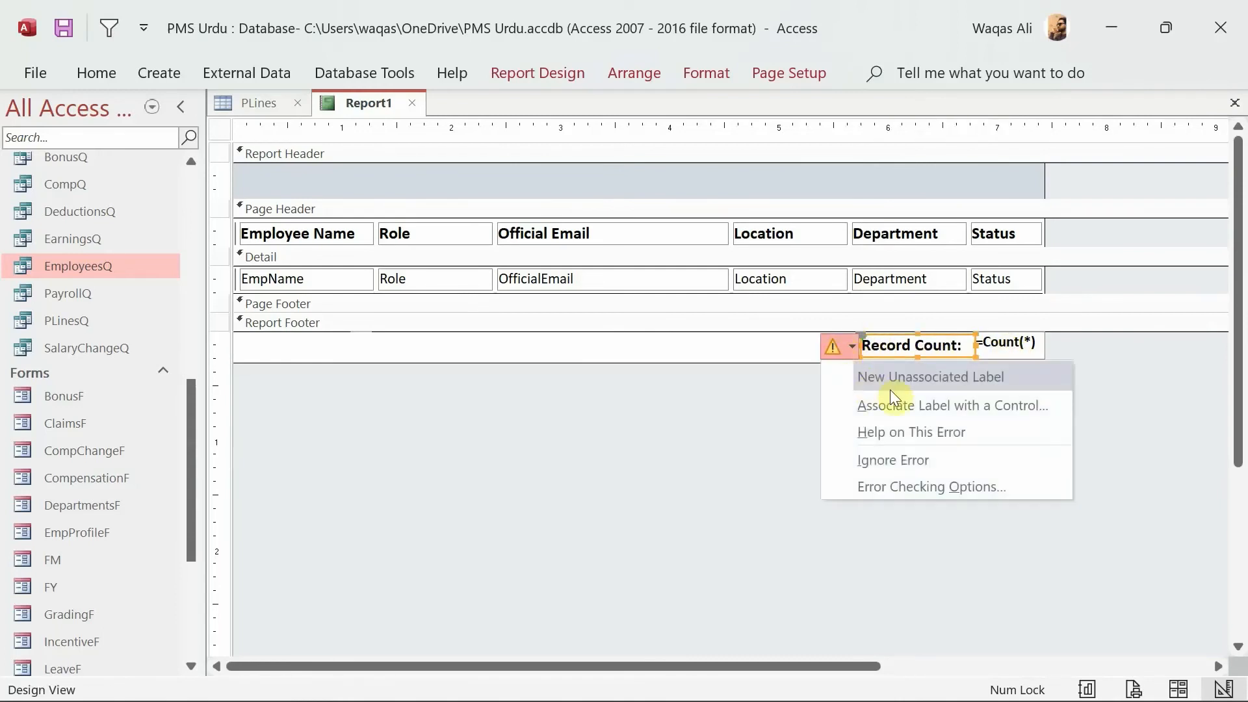
click(926, 409)
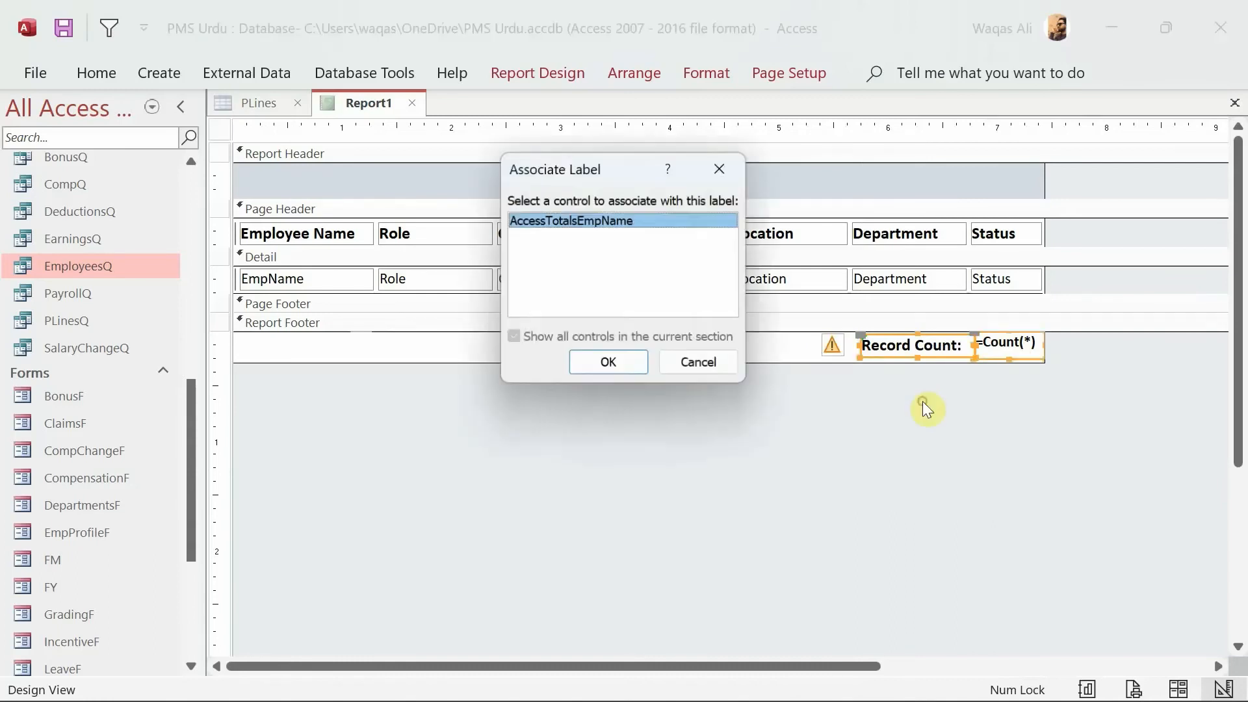
click(609, 364)
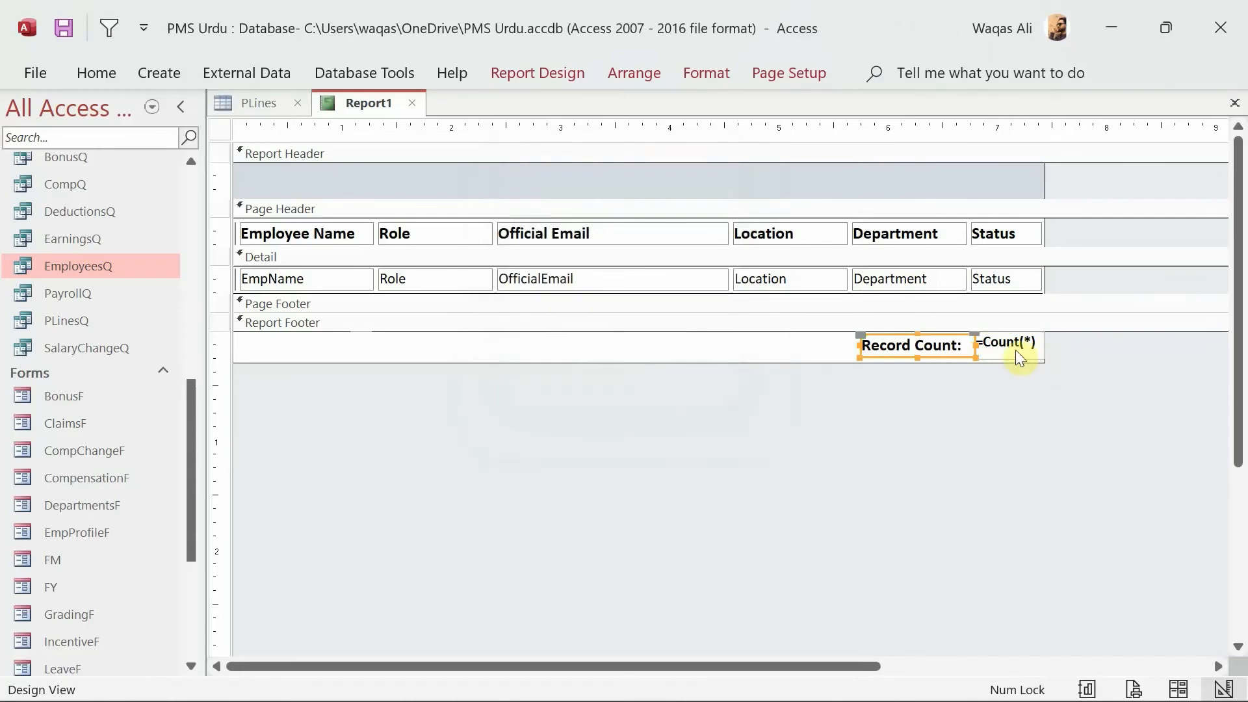
Set the top margin of the =Count(*) text box in the Report Footer to 0.05" and close its properties
click(1014, 350)
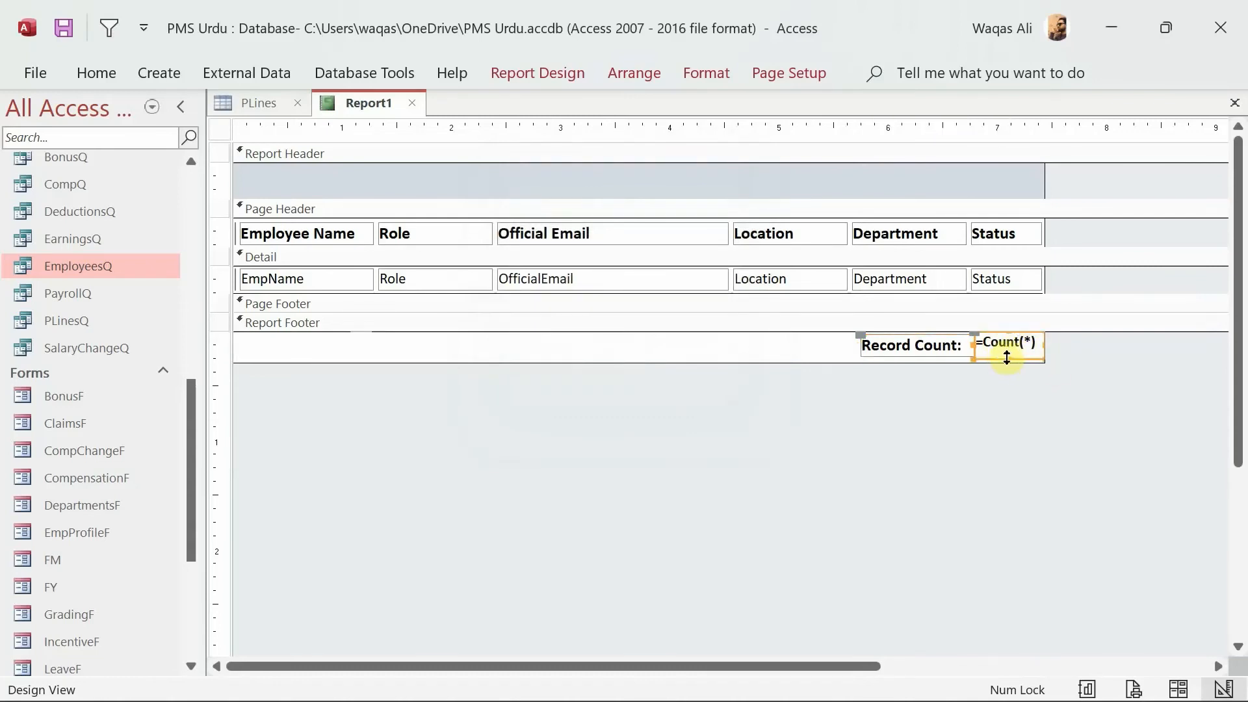
click(1006, 355)
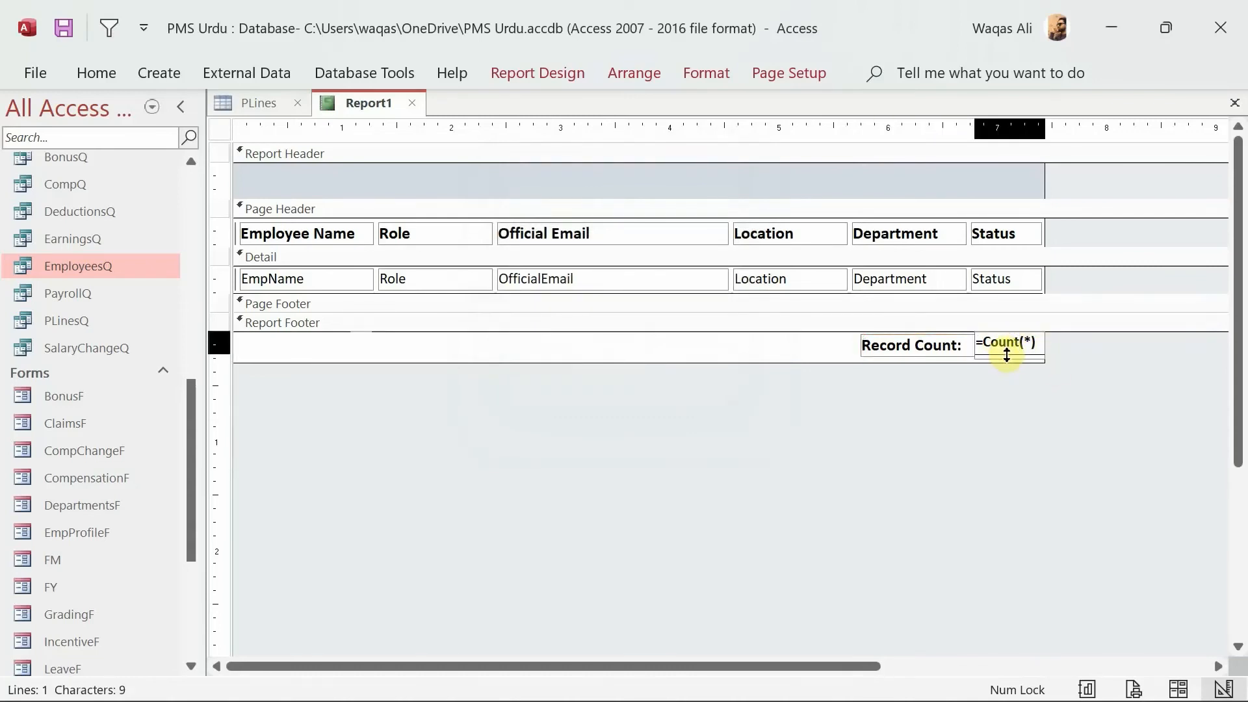
click(1008, 355)
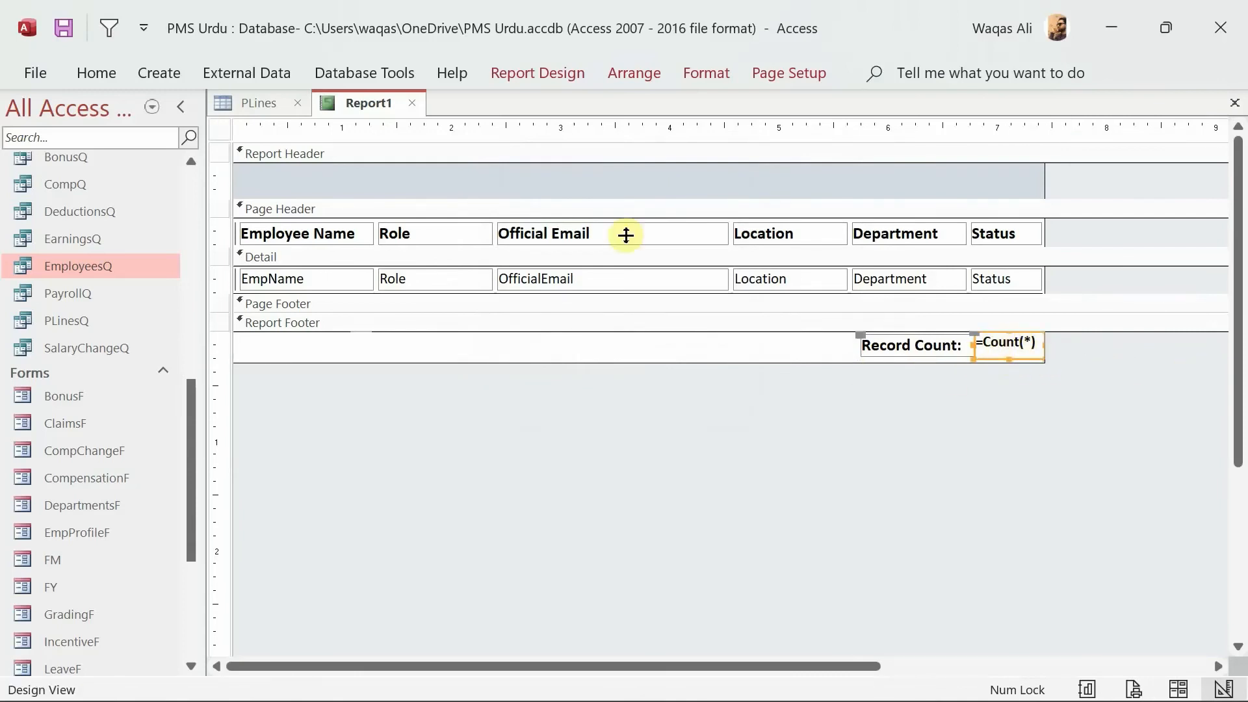
click(528, 81)
click(777, 144)
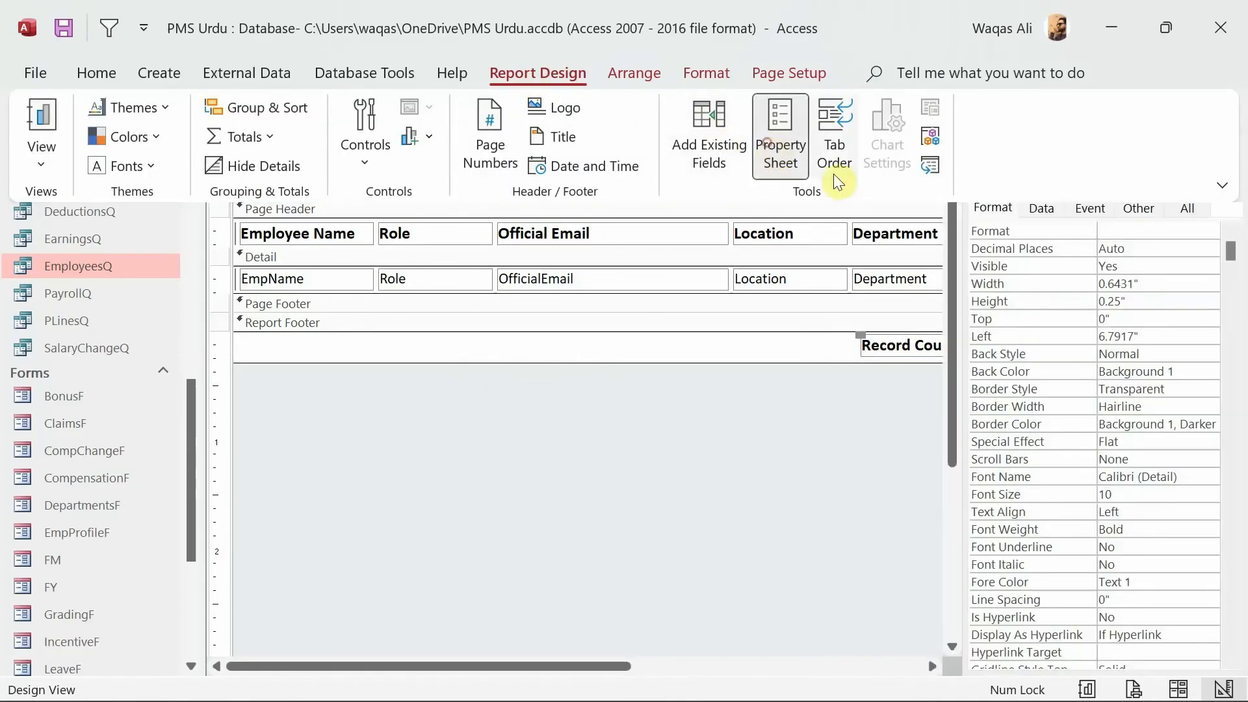
click(992, 208)
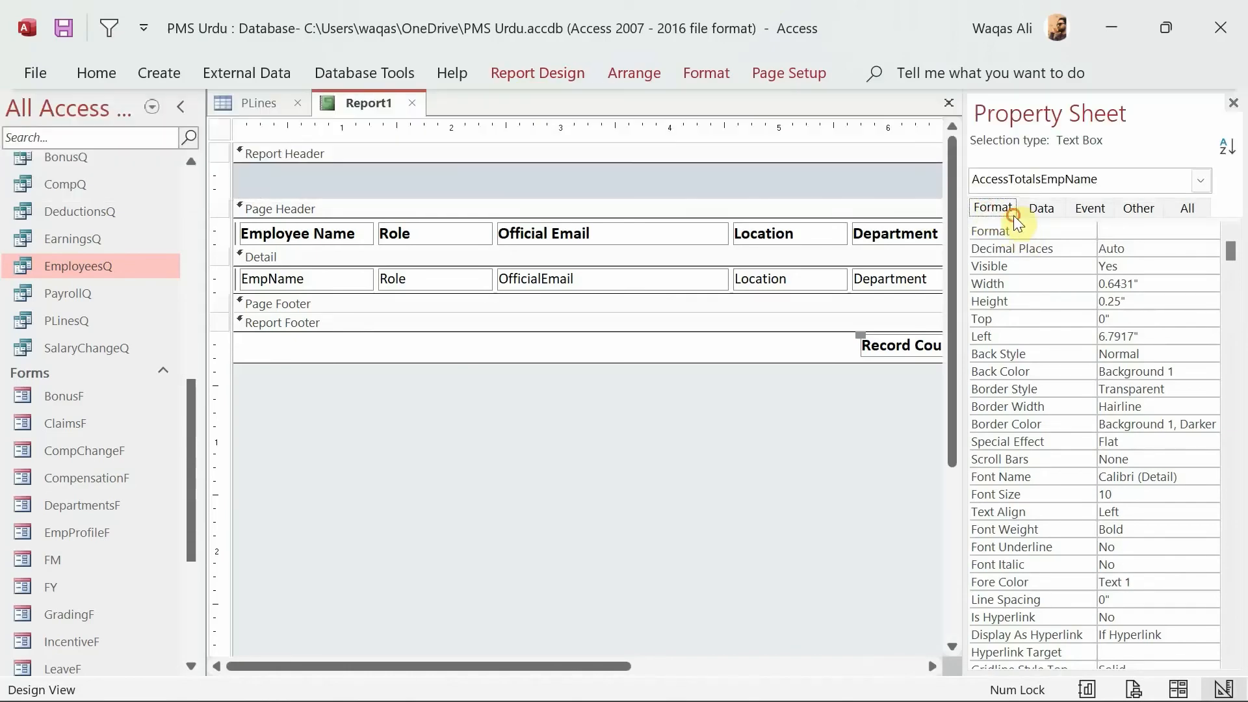
scroll(1165, 474, down, 6)
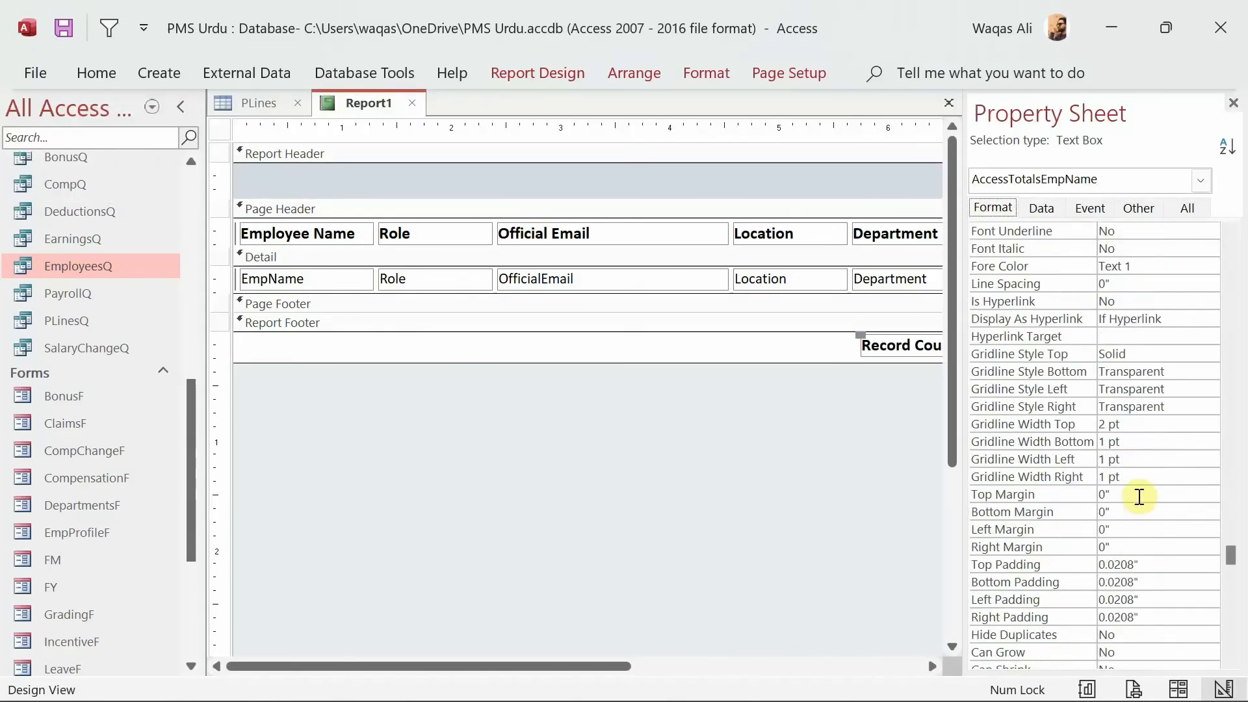
click(1139, 497)
key(BackSpace)
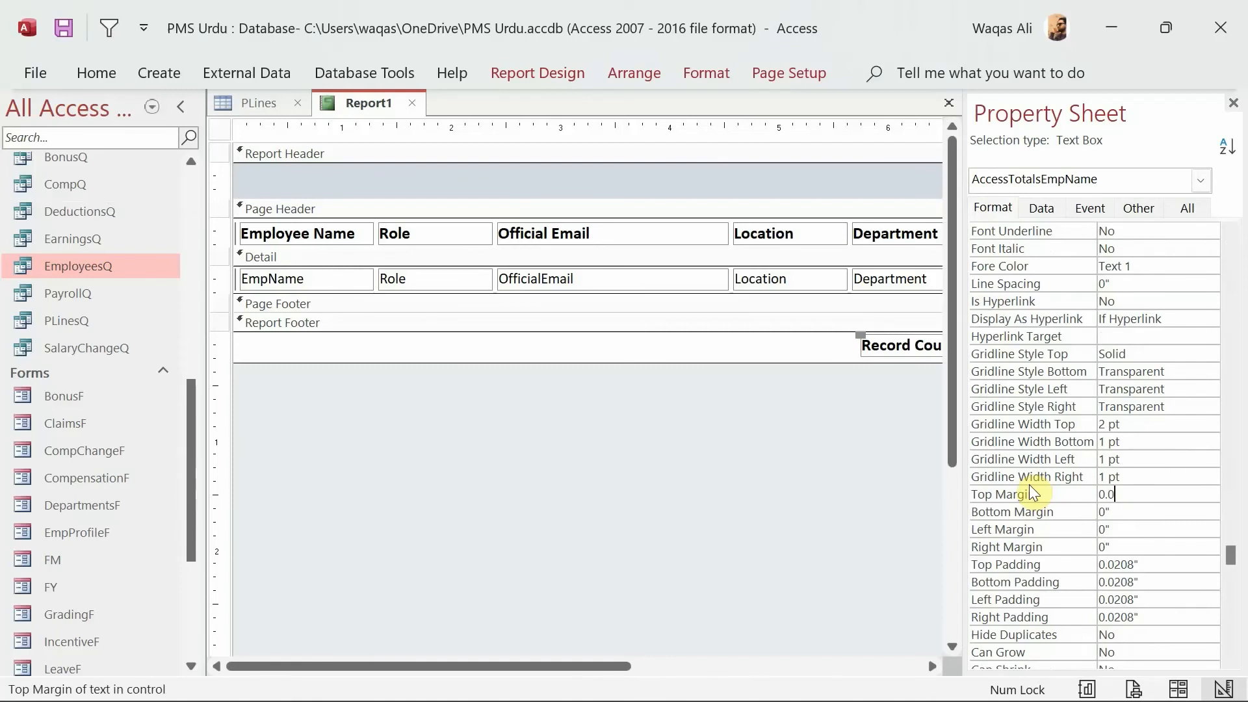
key(Return)
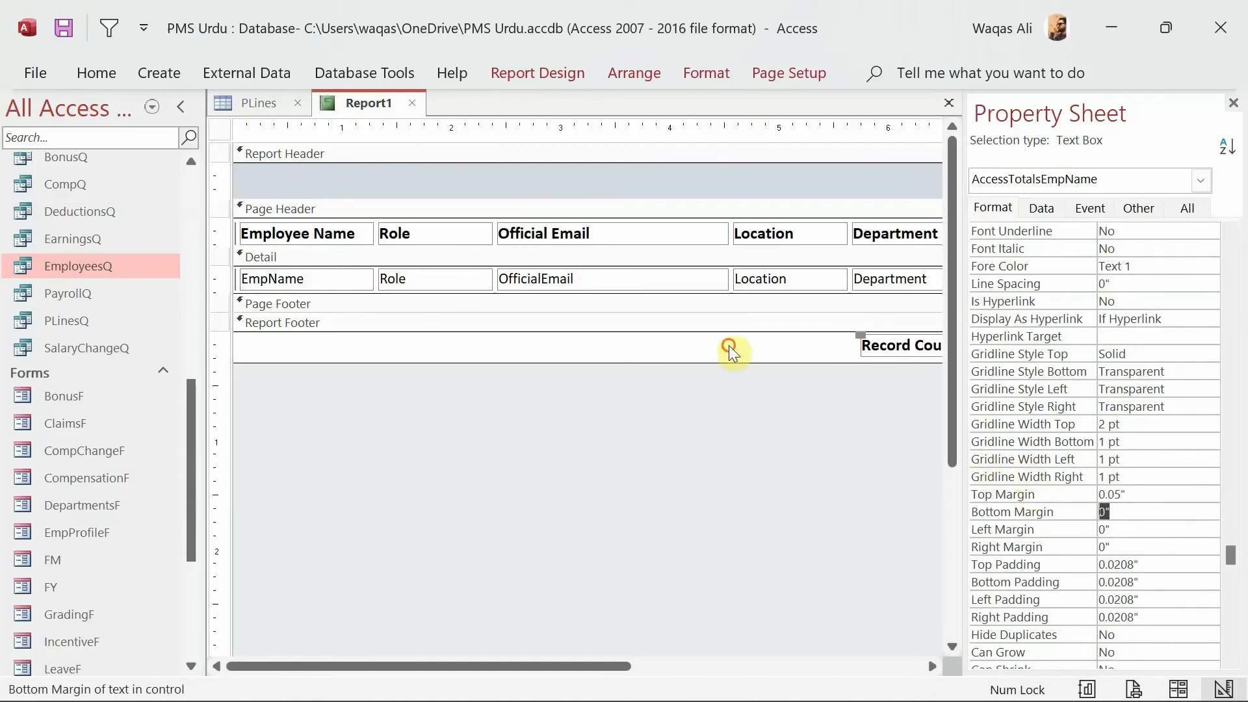
click(785, 351)
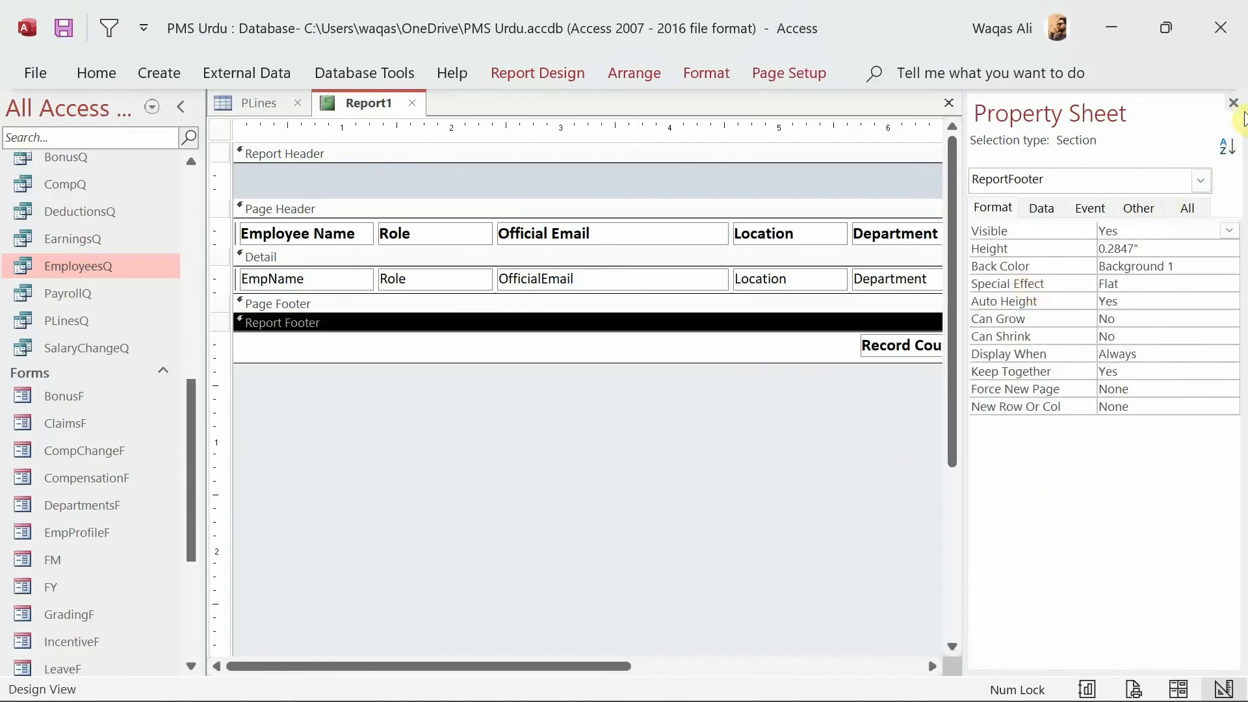
click(1233, 103)
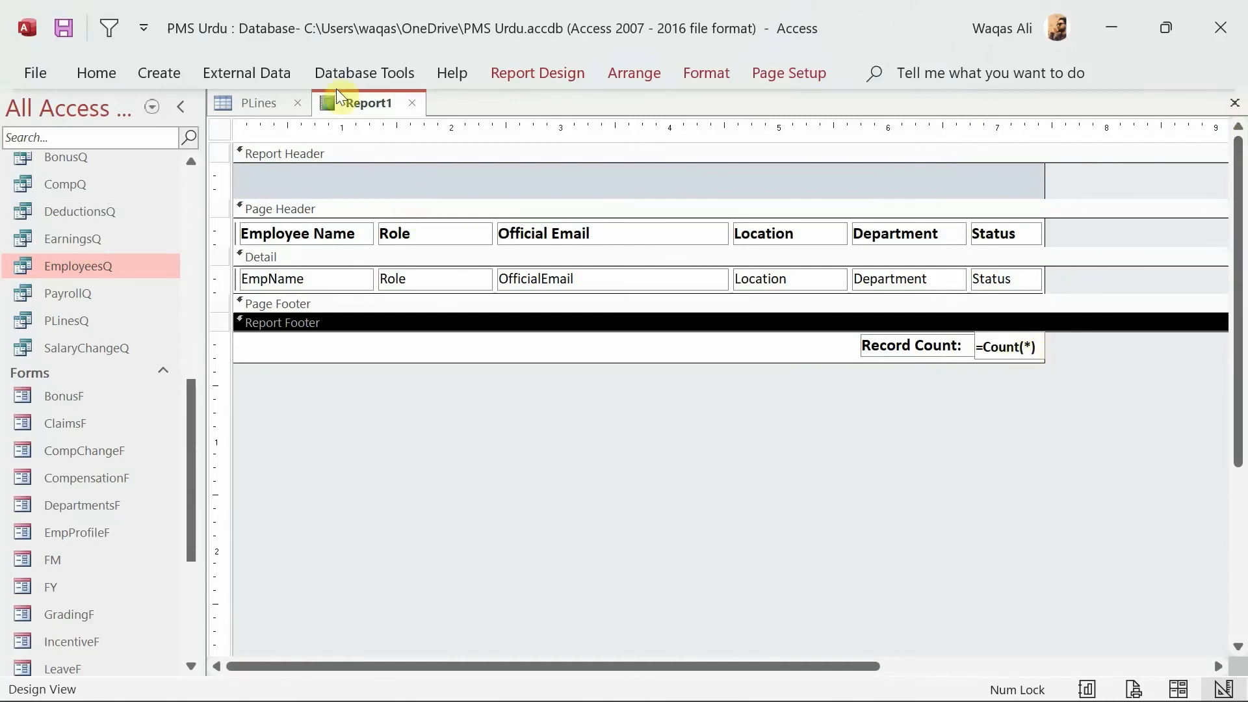
Examine the labelled record count in Report View and Print Preview, and return to Design View
right_click(347, 108)
click(433, 236)
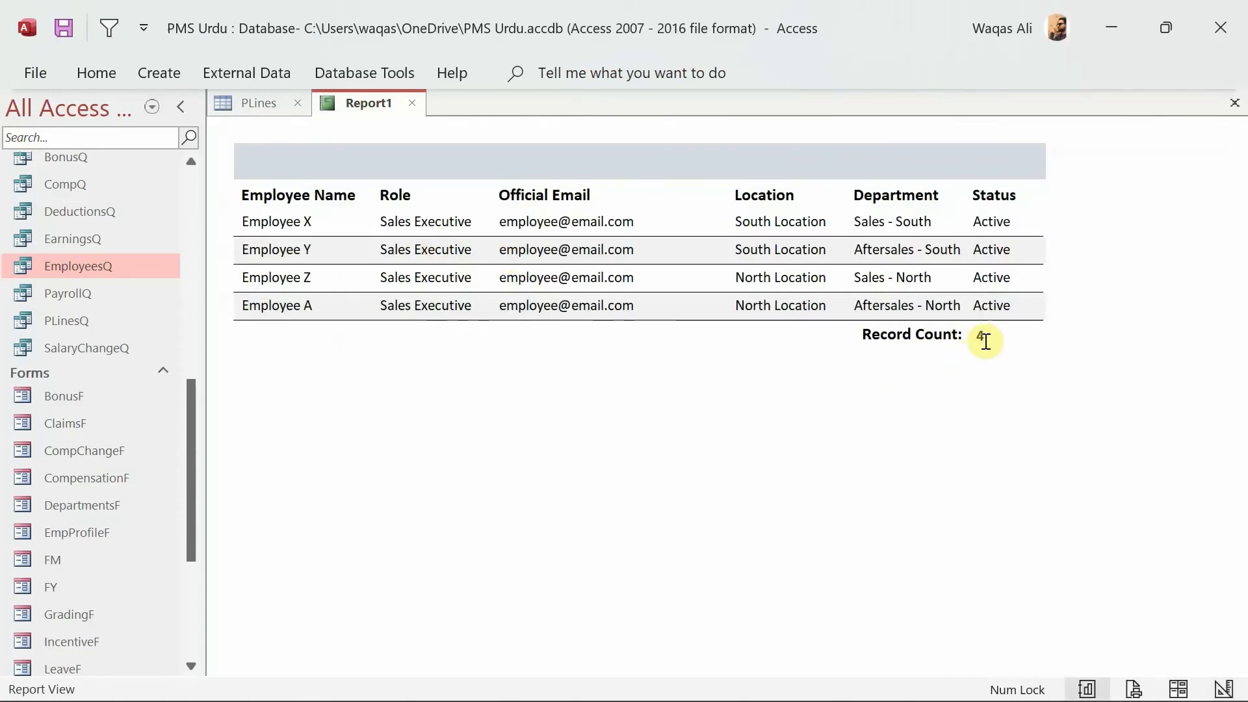
right_click(634, 377)
click(727, 127)
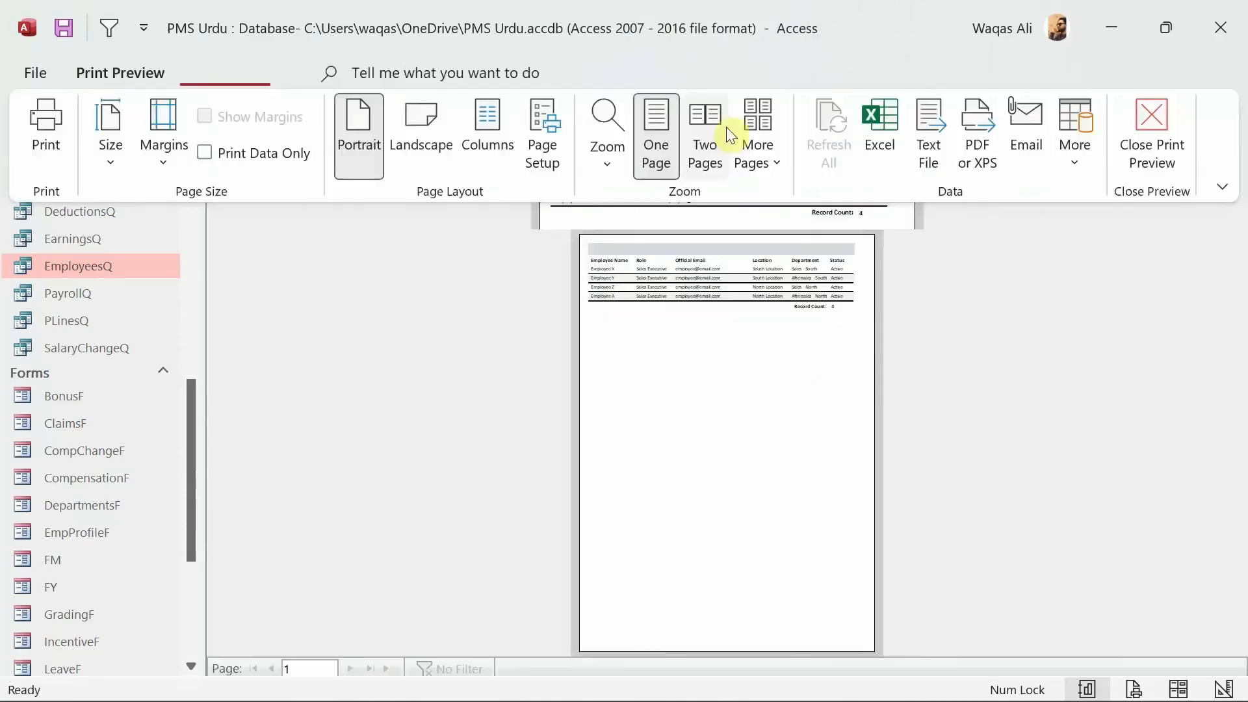
click(676, 354)
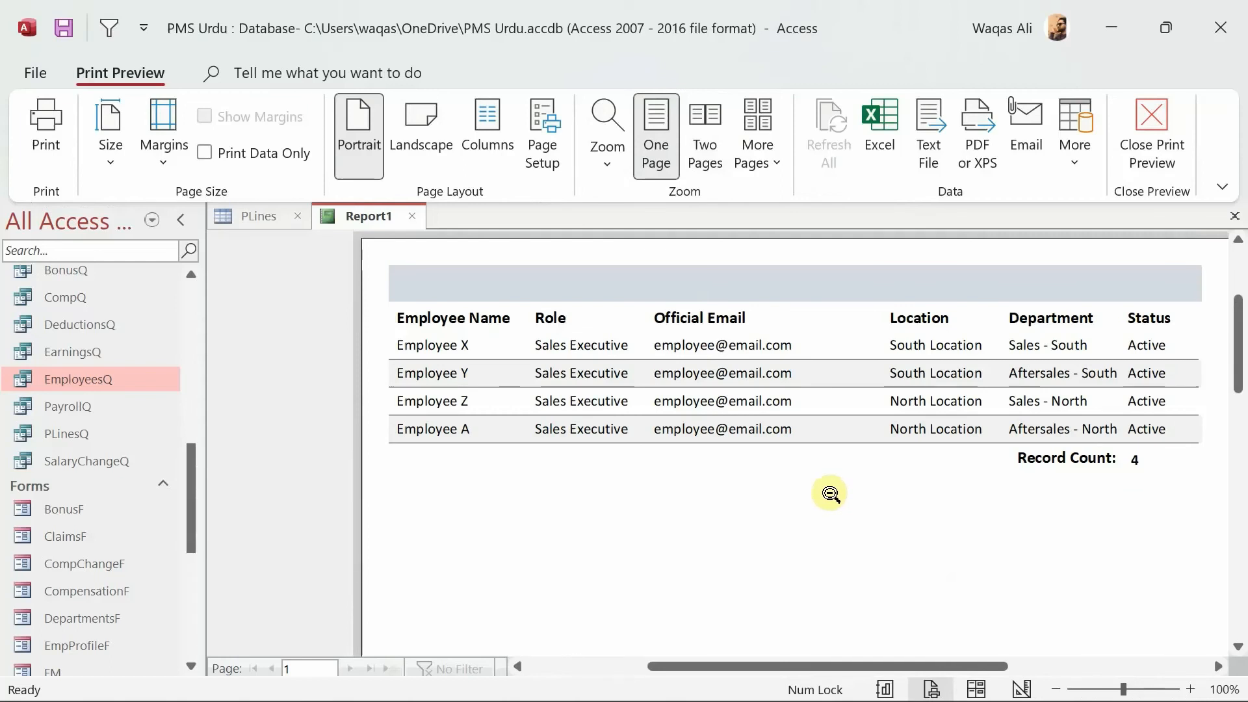
right_click(732, 398)
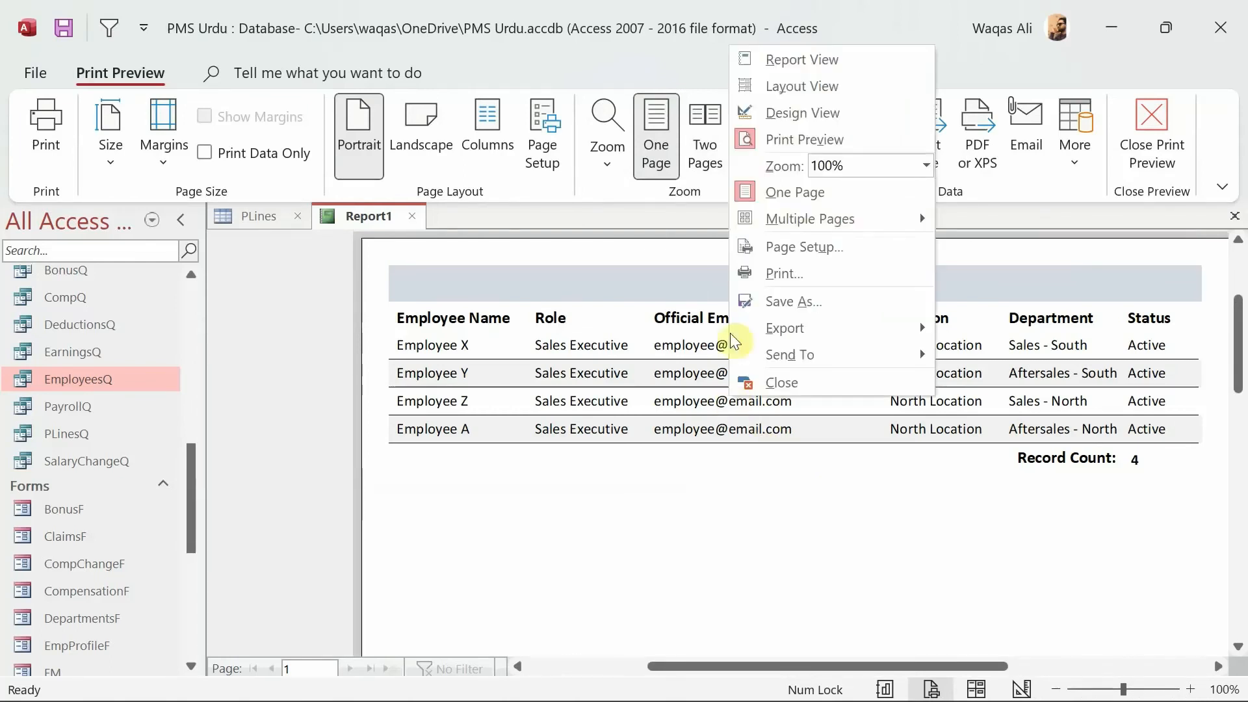
click(777, 115)
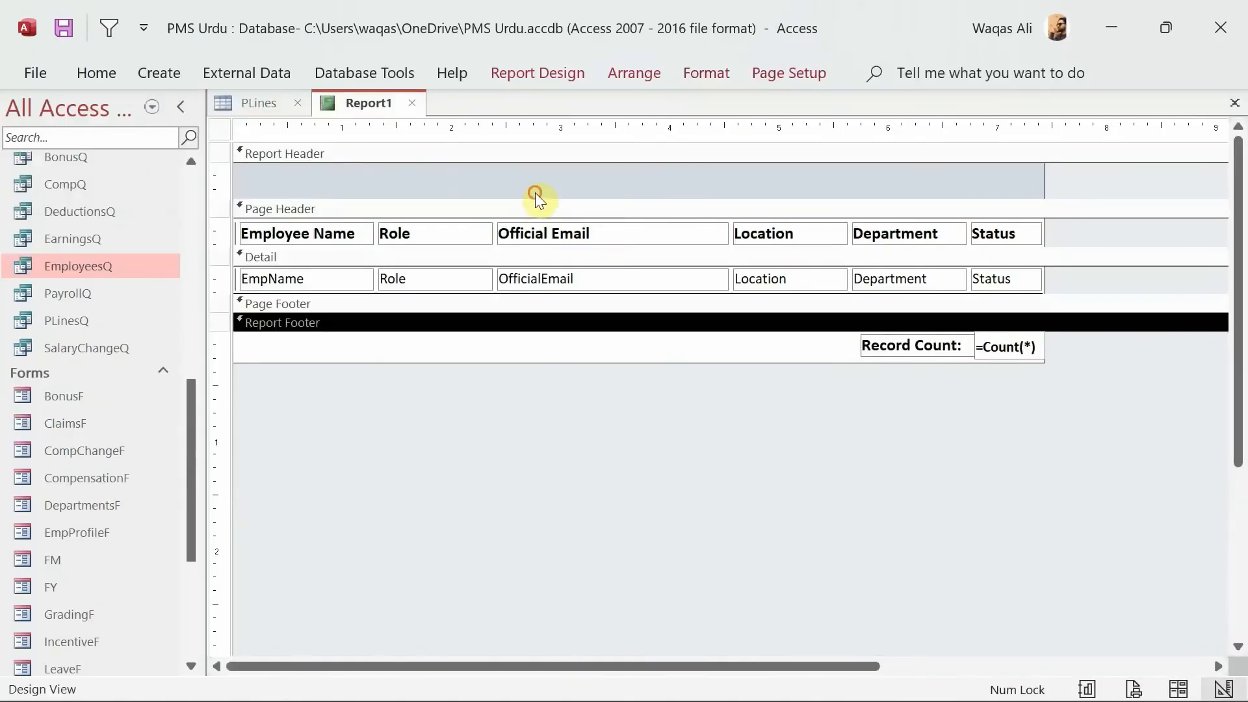
Increase the Report Header's height and add a label reading "Loop Payroll Management System" in it
click(536, 196)
drag(535, 198, 535, 217)
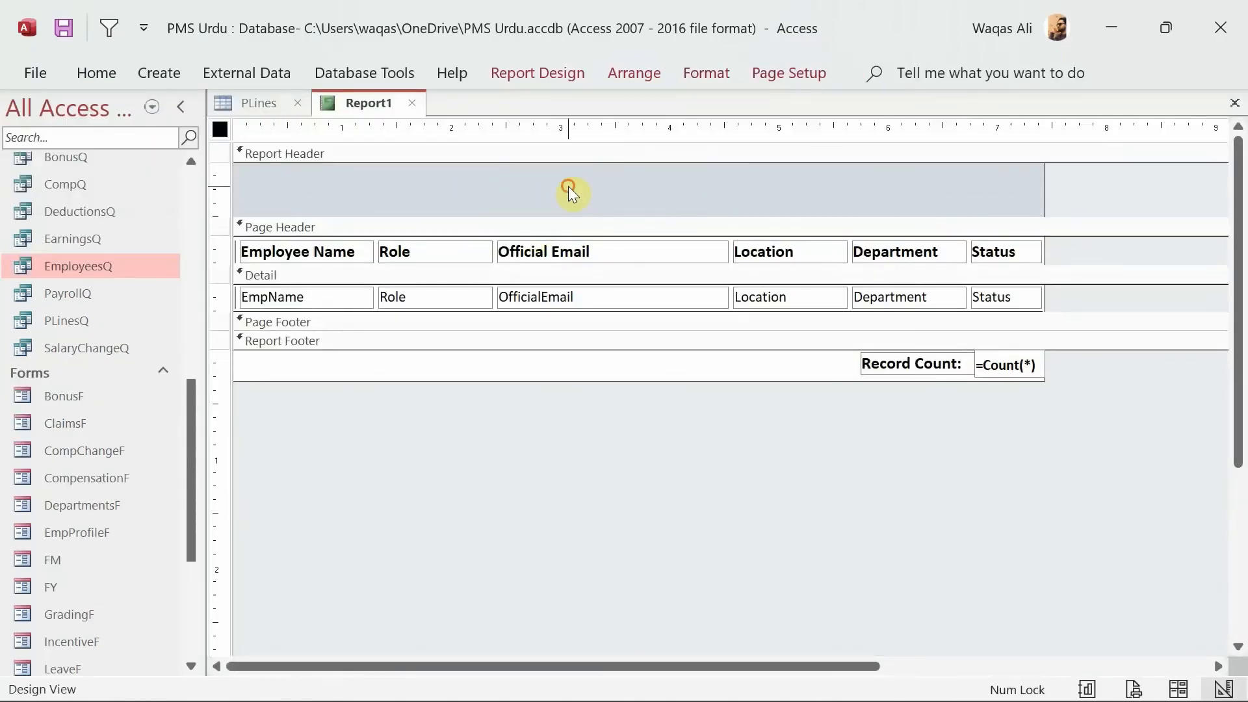
click(629, 75)
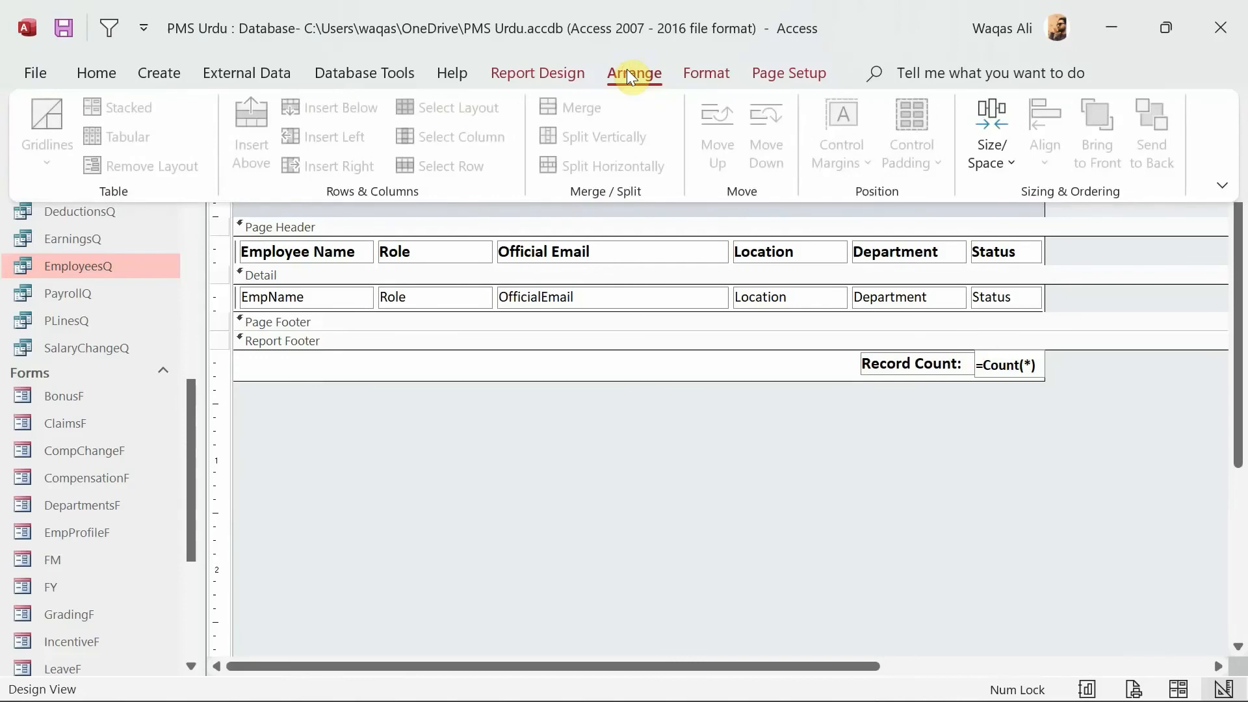
click(554, 73)
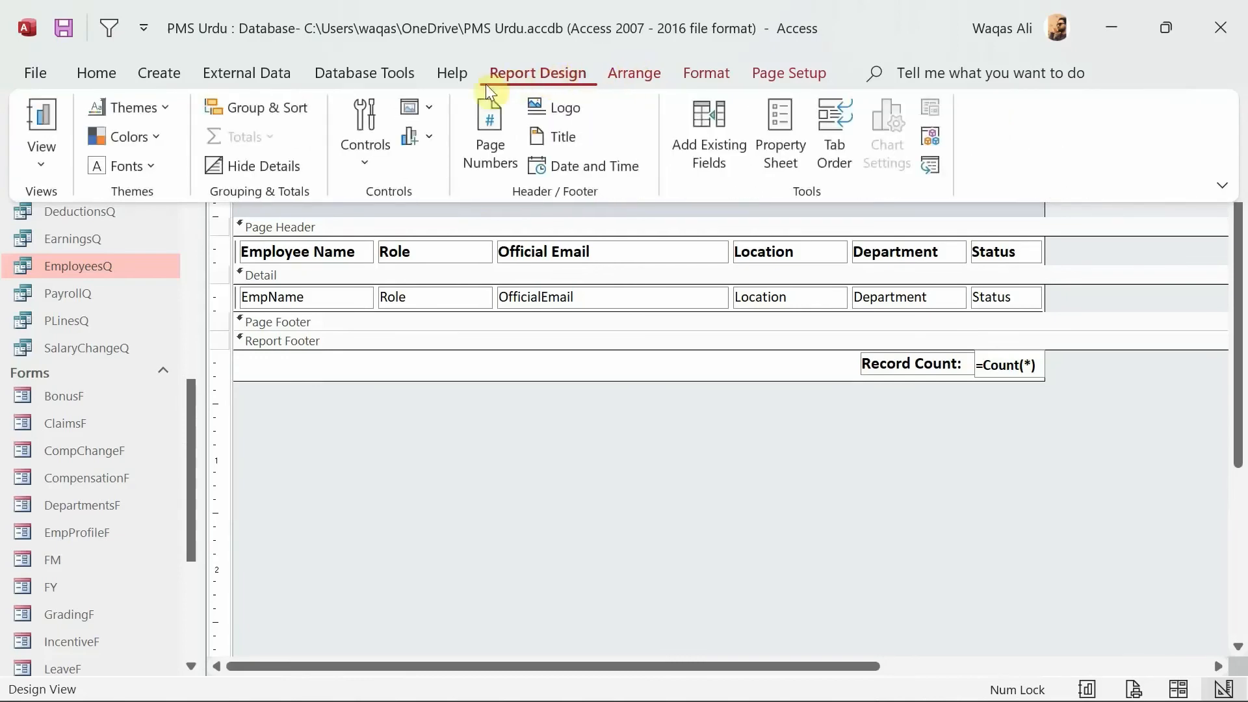
click(377, 164)
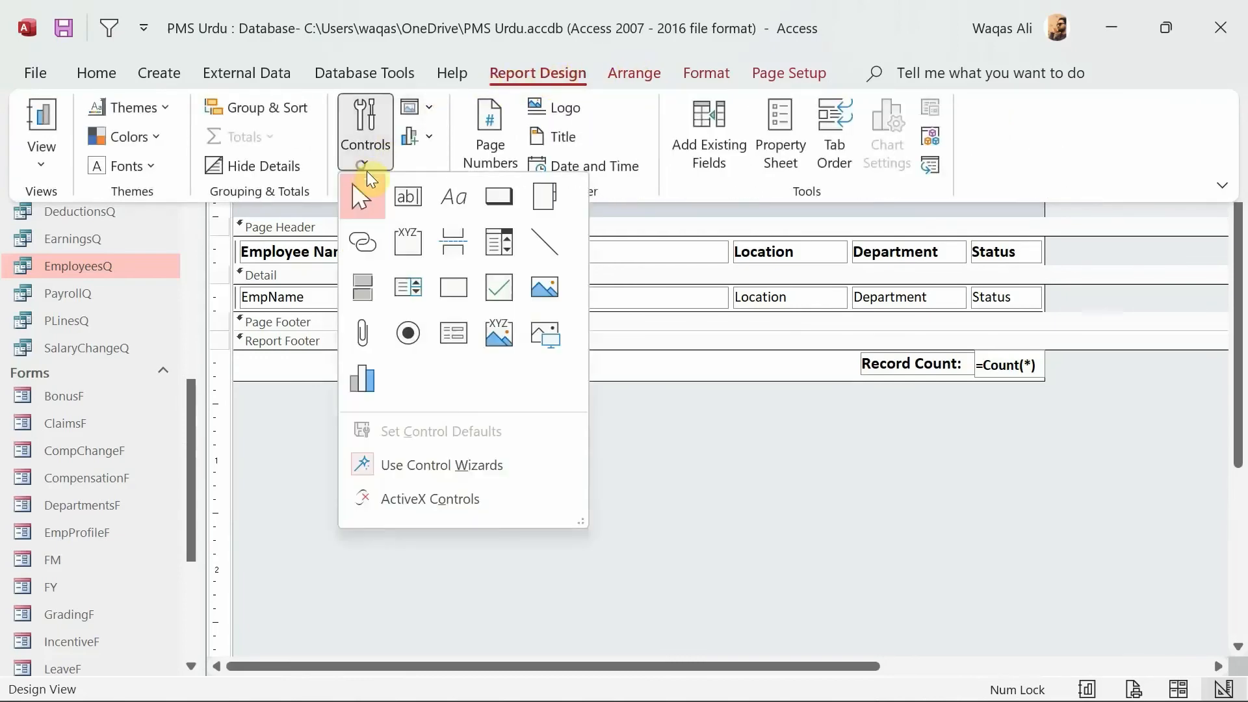
click(444, 207)
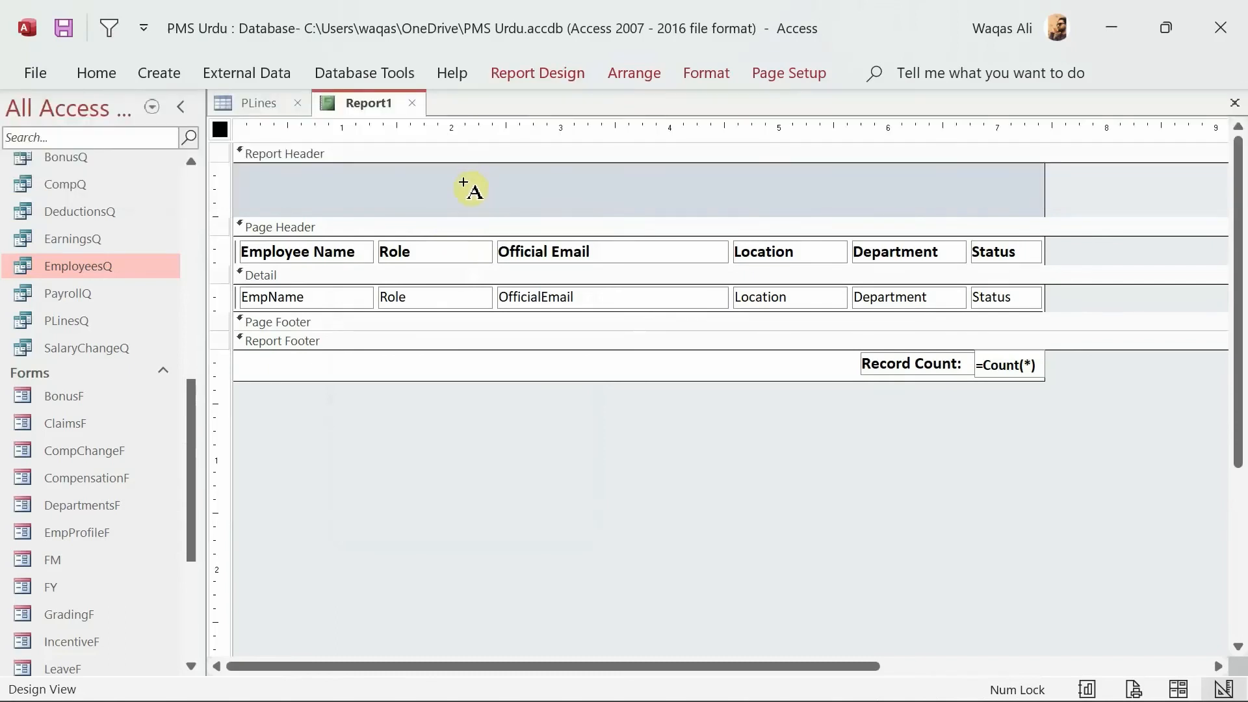
click(463, 183)
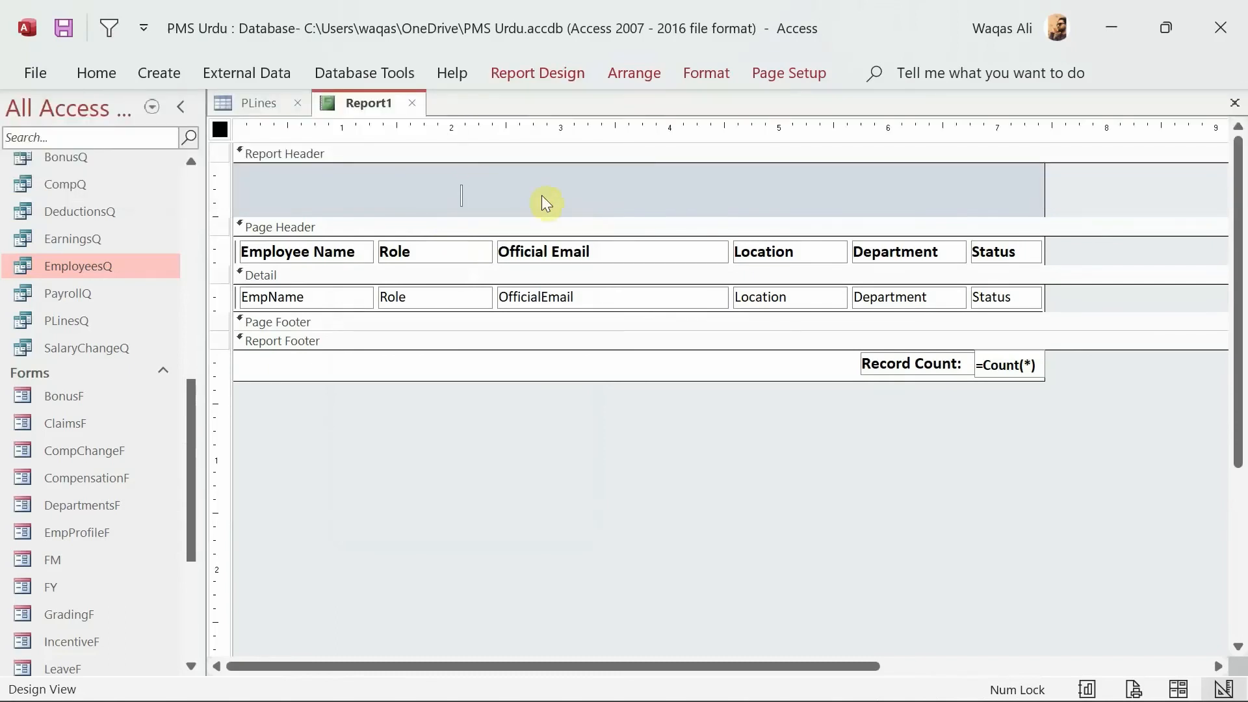
text(Loop)
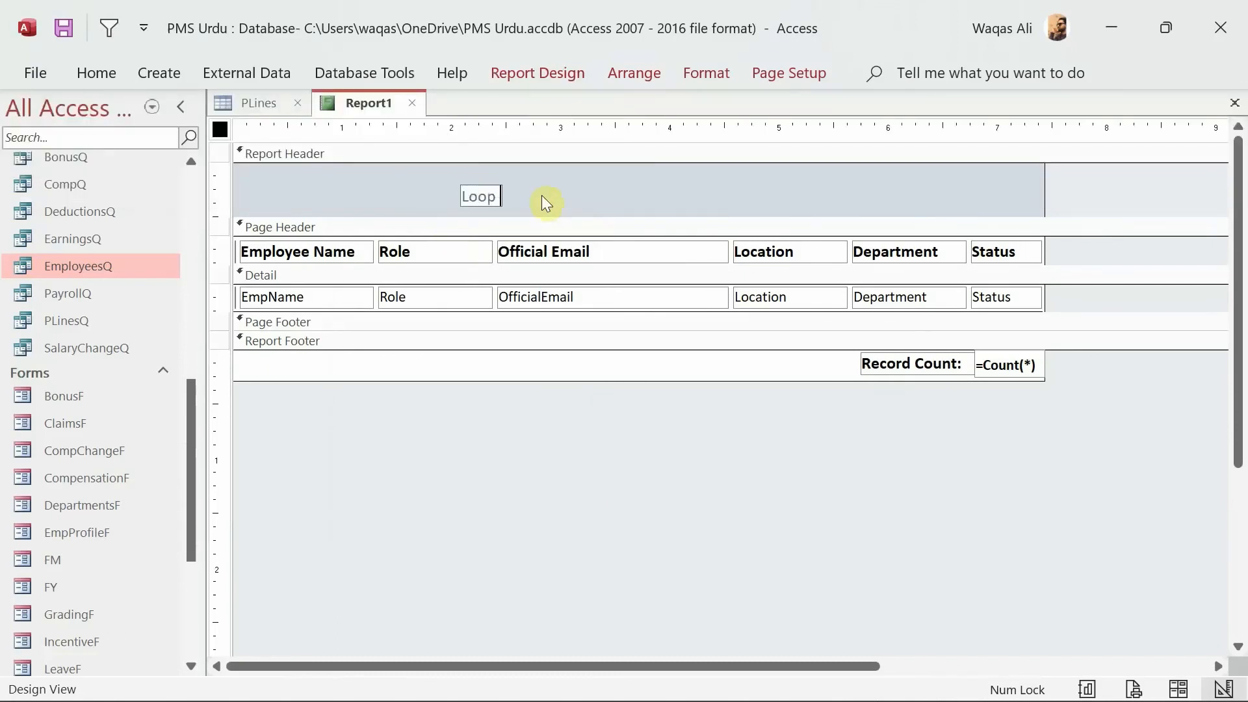
text( Payroll Management System)
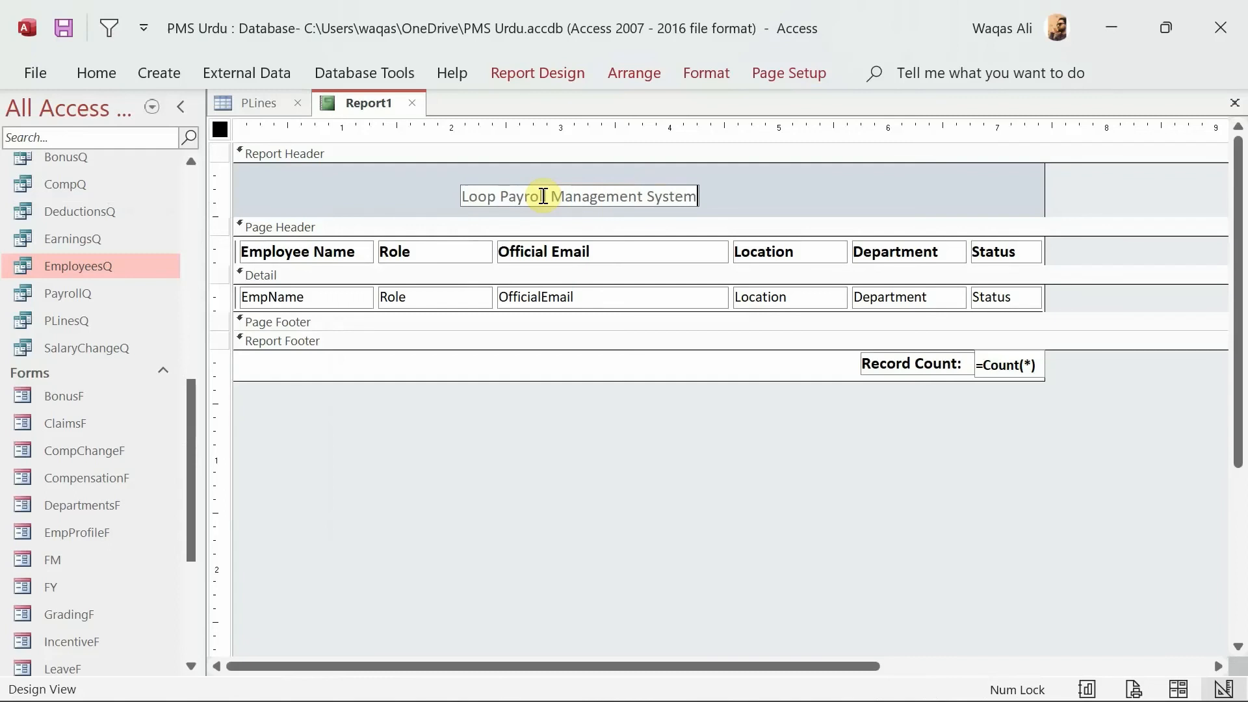
key(Return)
Move the title label to the upper edge of the Report Header, stretch it across the full report width and centre its text
drag(633, 184, 644, 160)
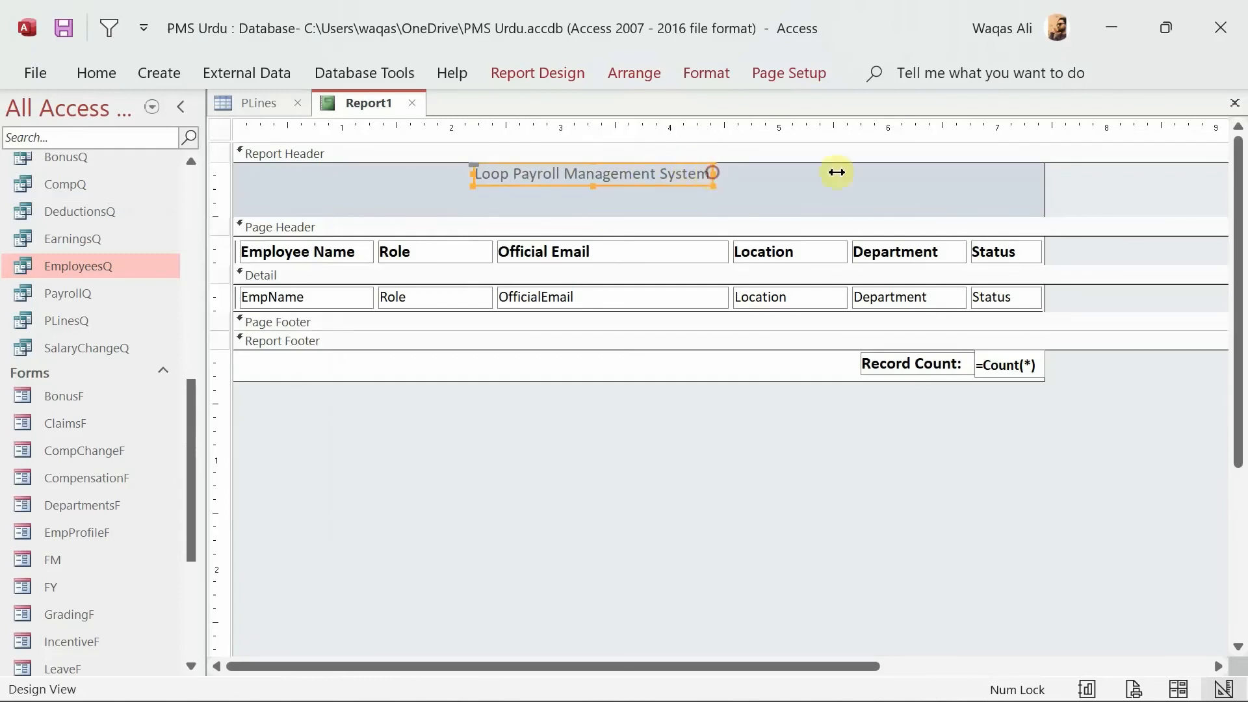
drag(837, 172, 1043, 180)
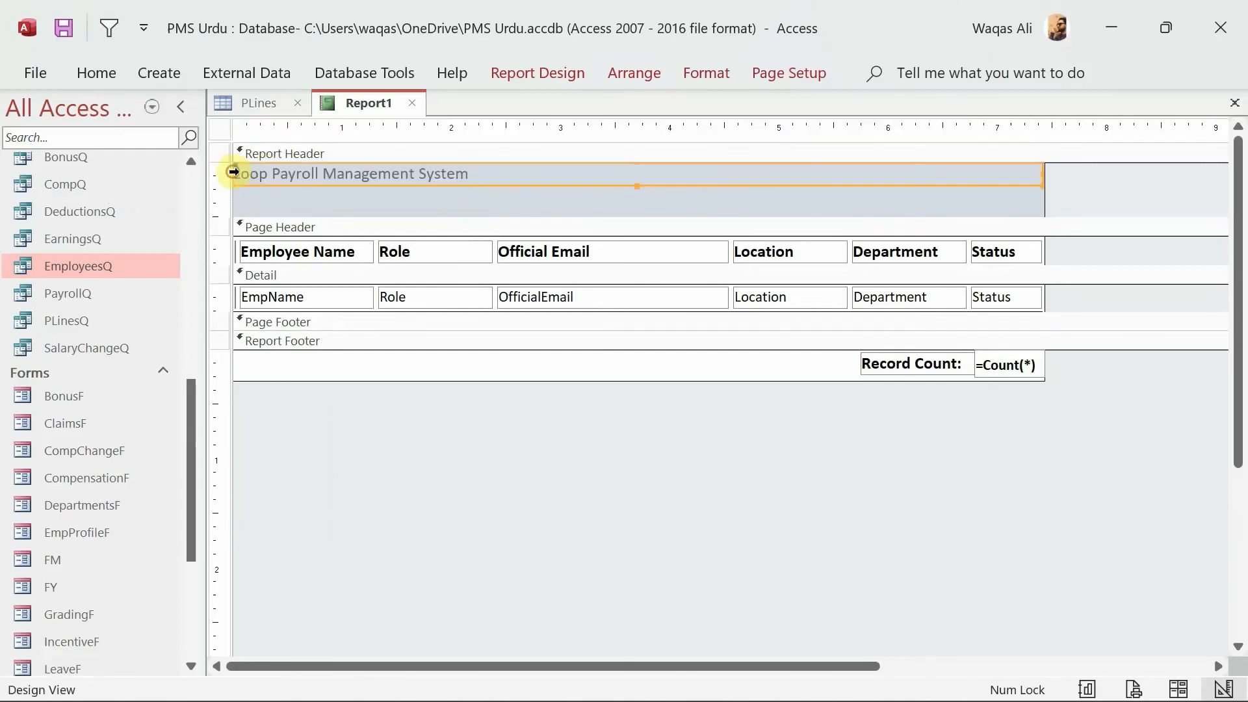
click(110, 74)
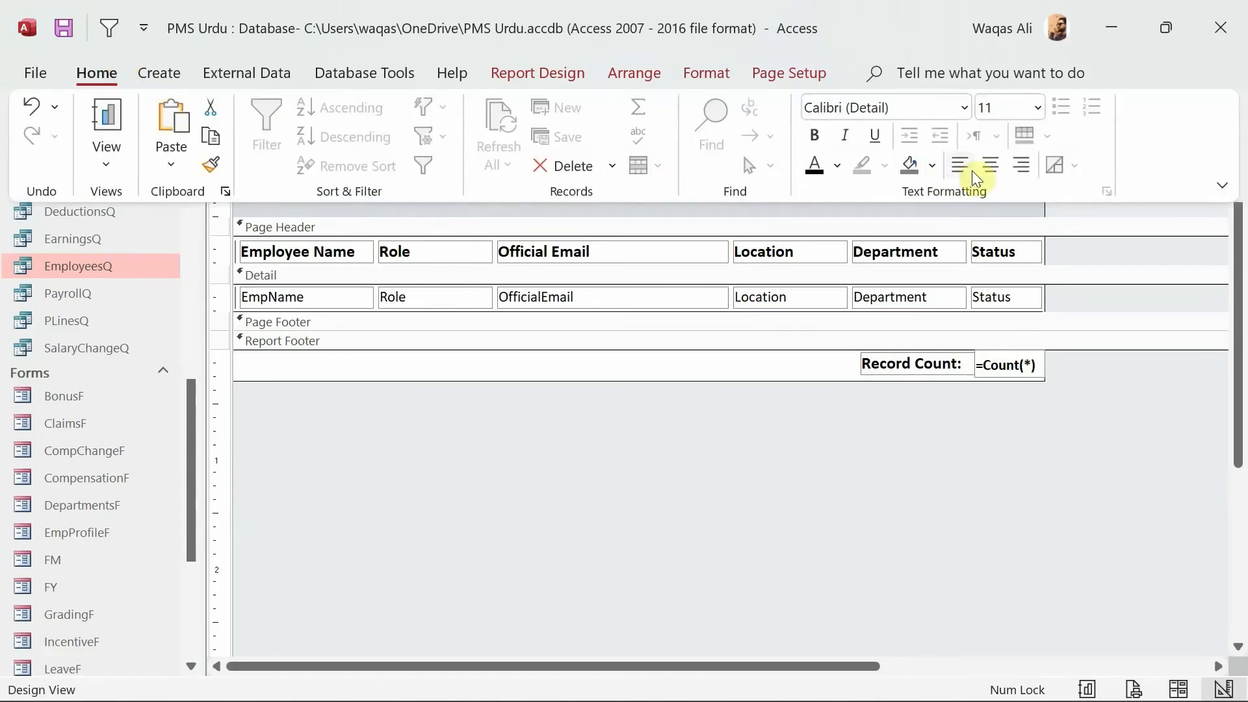
click(997, 170)
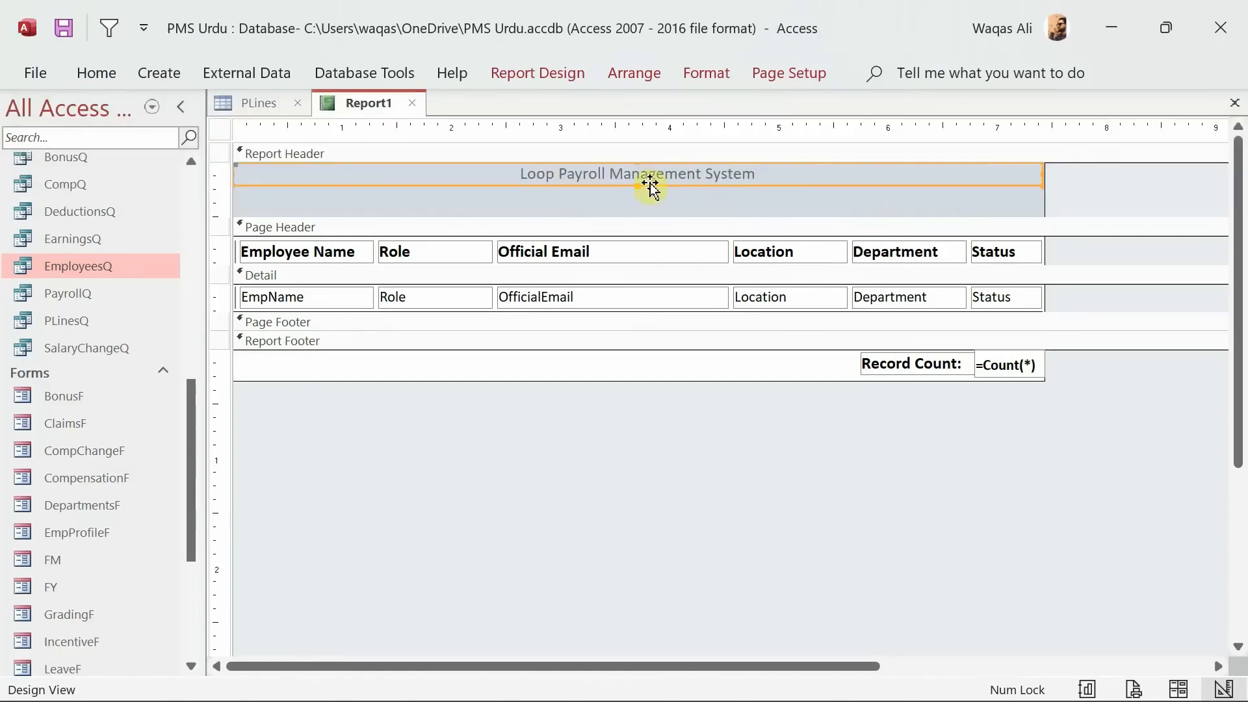
Set the title label's font colour to black and its font size to 16
click(96, 72)
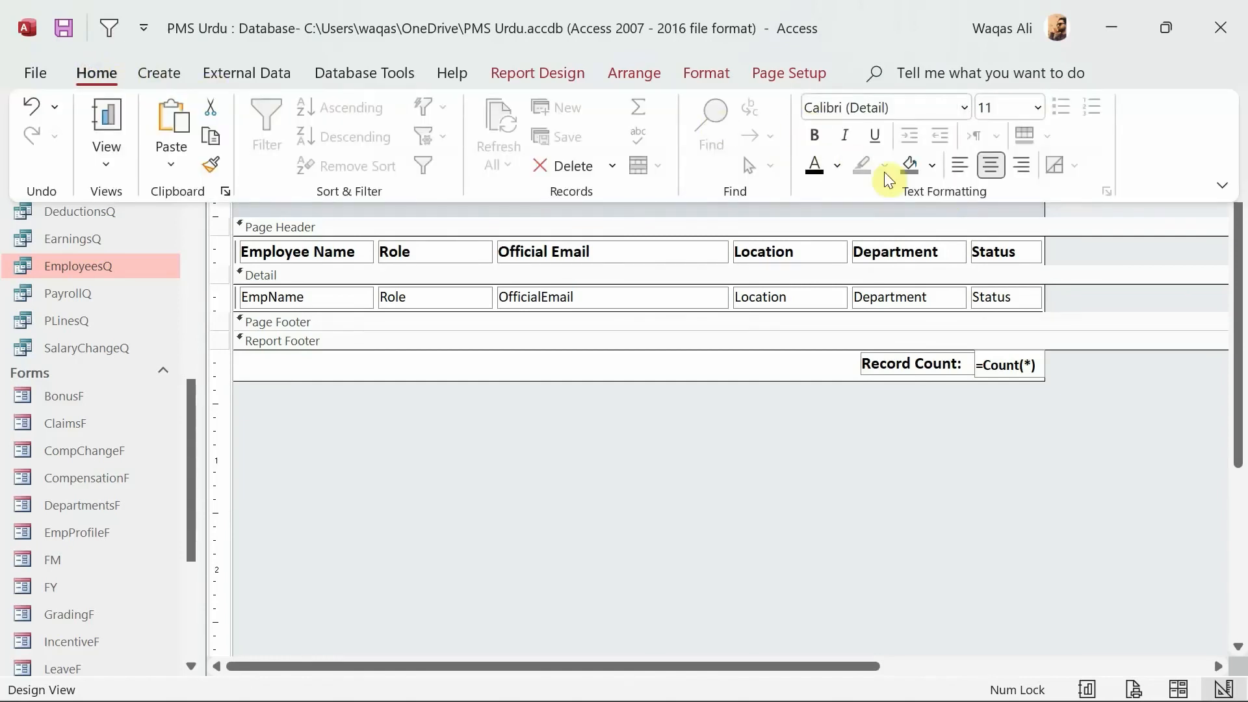
click(837, 163)
click(828, 267)
click(1040, 112)
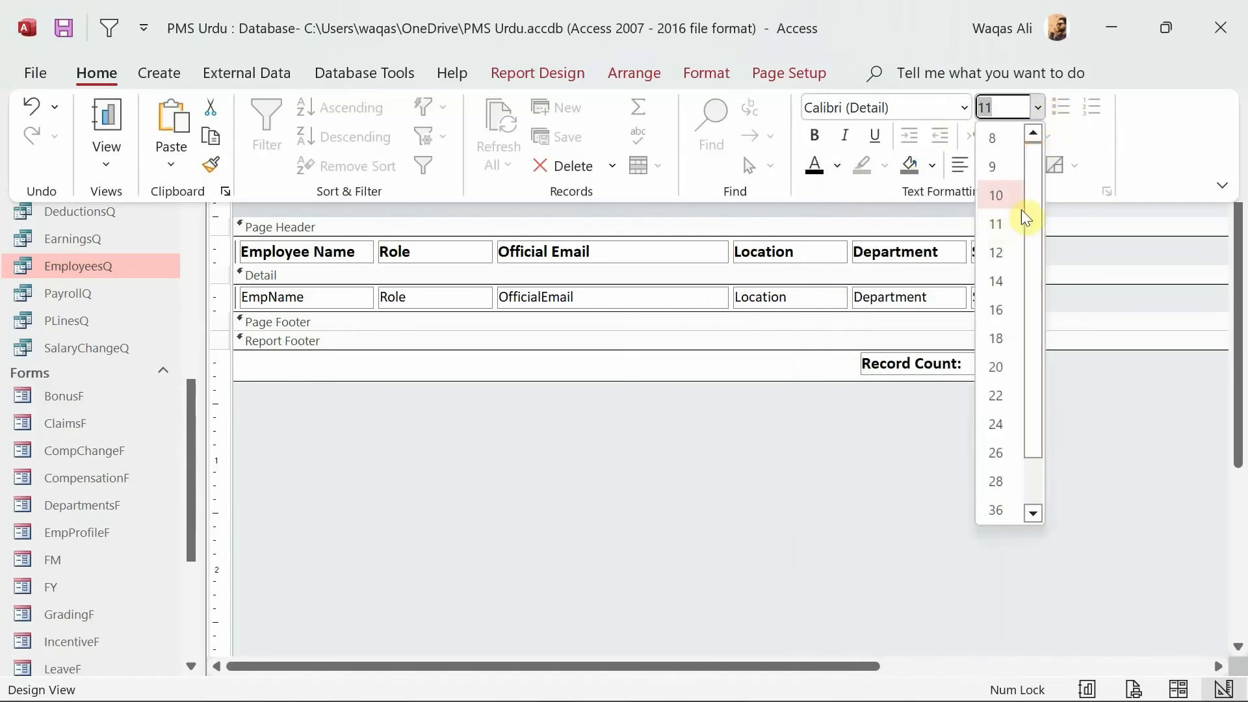
click(997, 310)
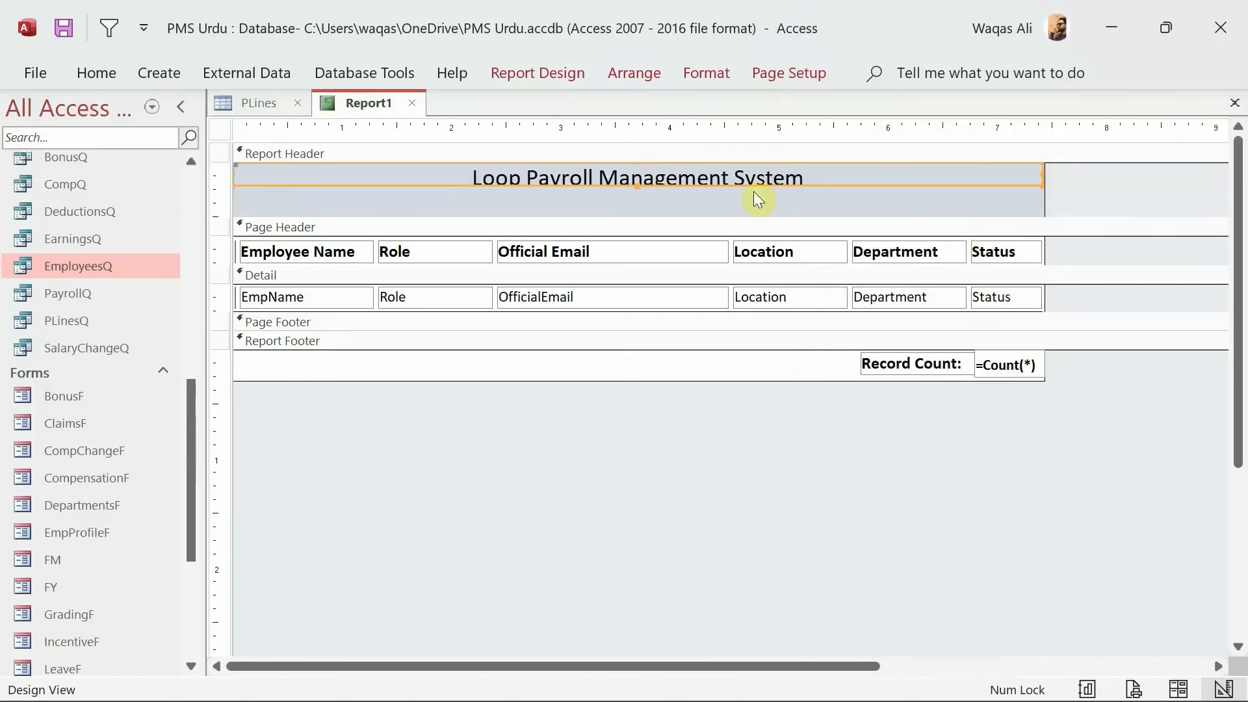
Fit the title label's height to its text and stretch the label across the full report width
double_click(638, 185)
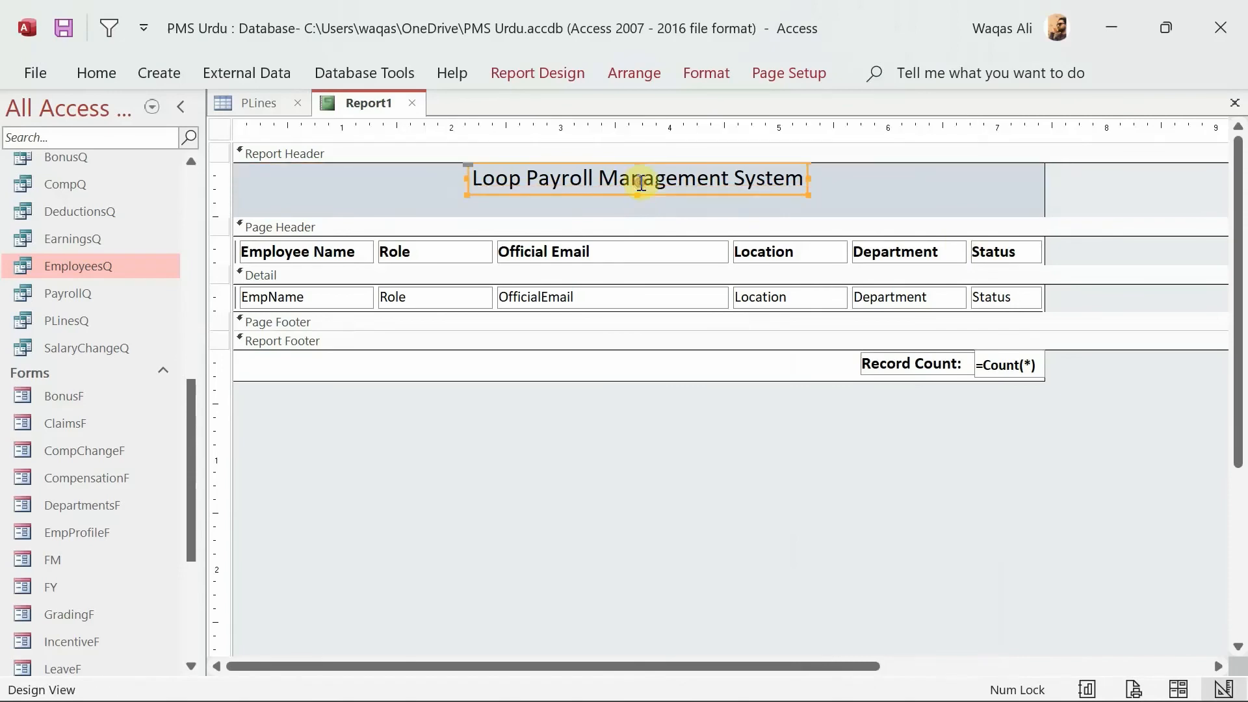
drag(817, 178, 1044, 177)
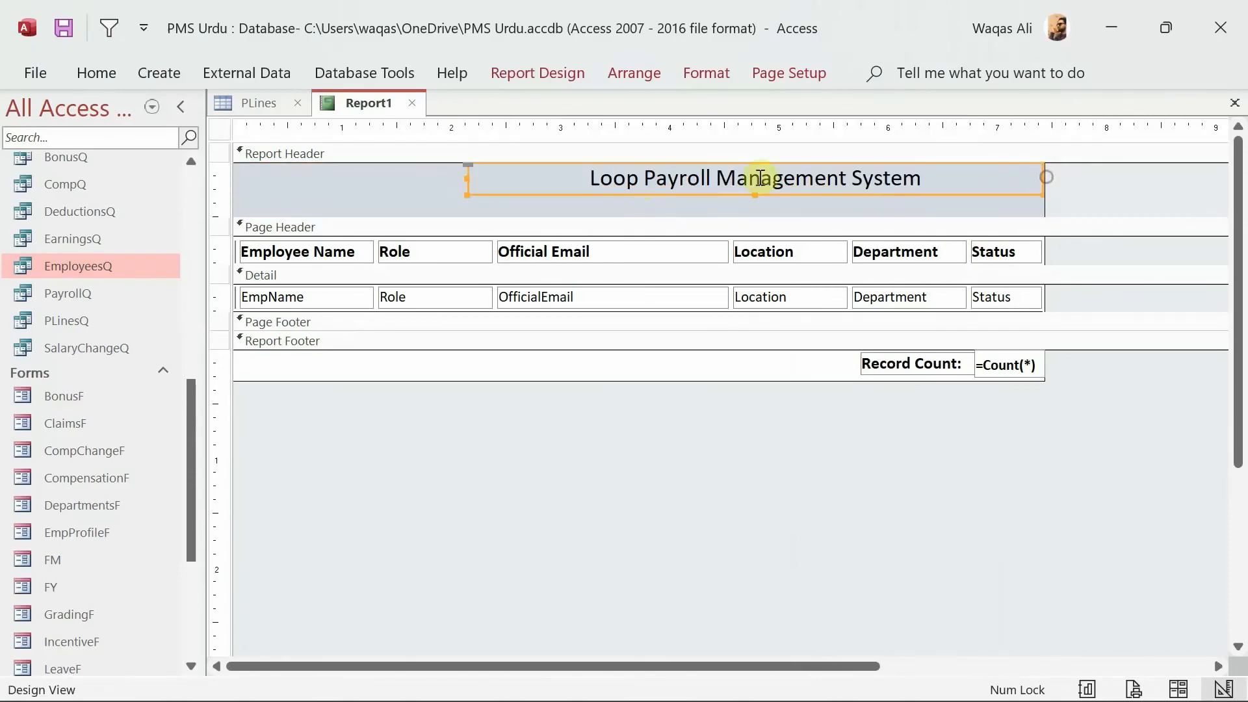
drag(476, 180, 237, 175)
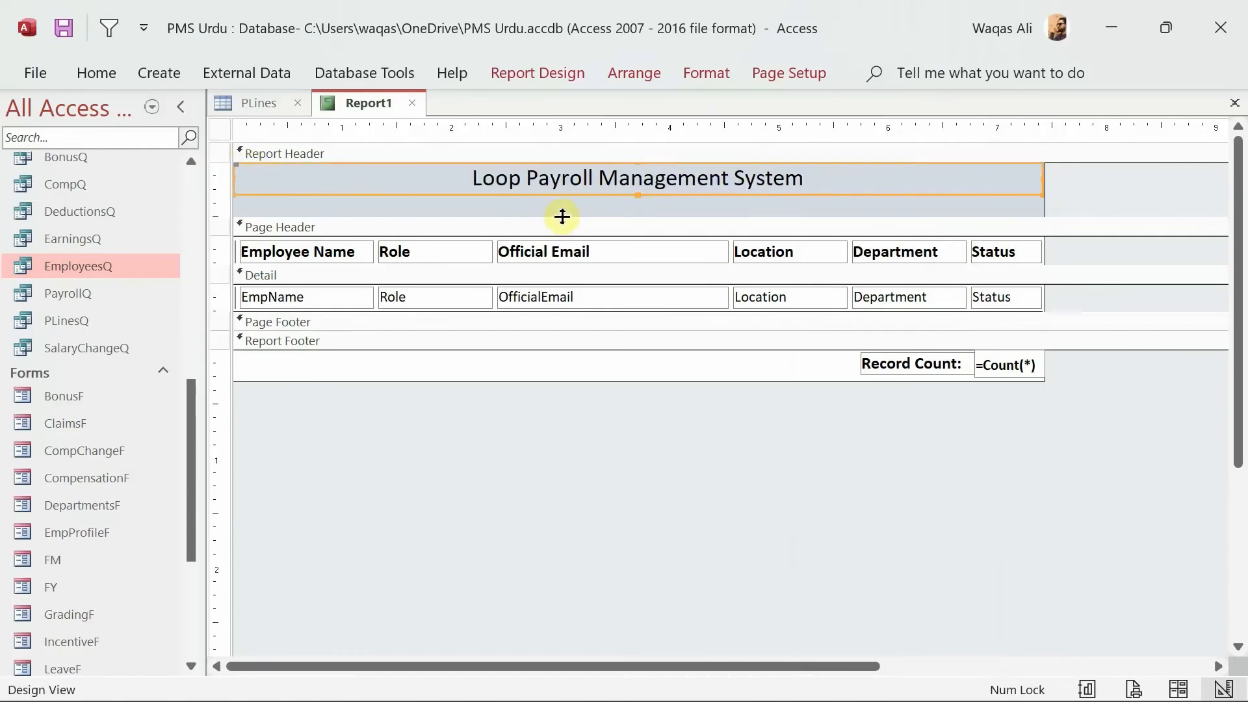
Duplicate the title label in the Report Header and change the copy's text to "List of Employees"
key(ctrl+c)
key(ctrl+v)
click(606, 219)
double_click(608, 218)
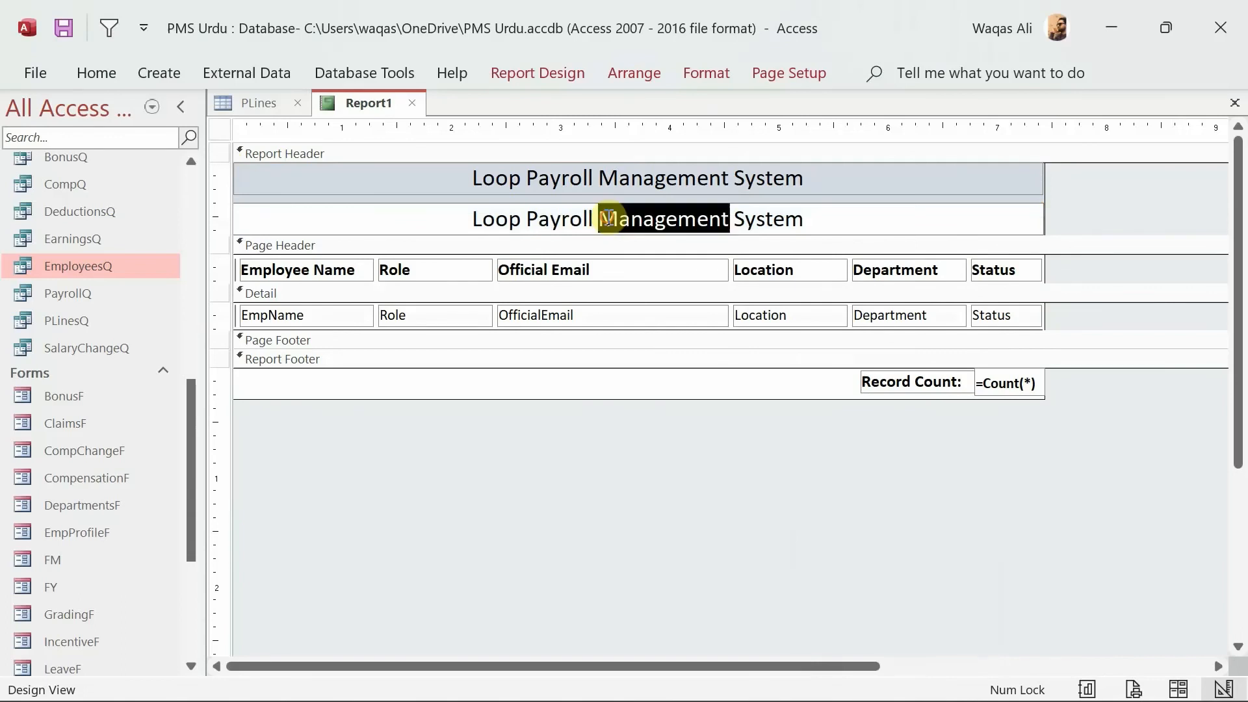
drag(830, 219, 413, 198)
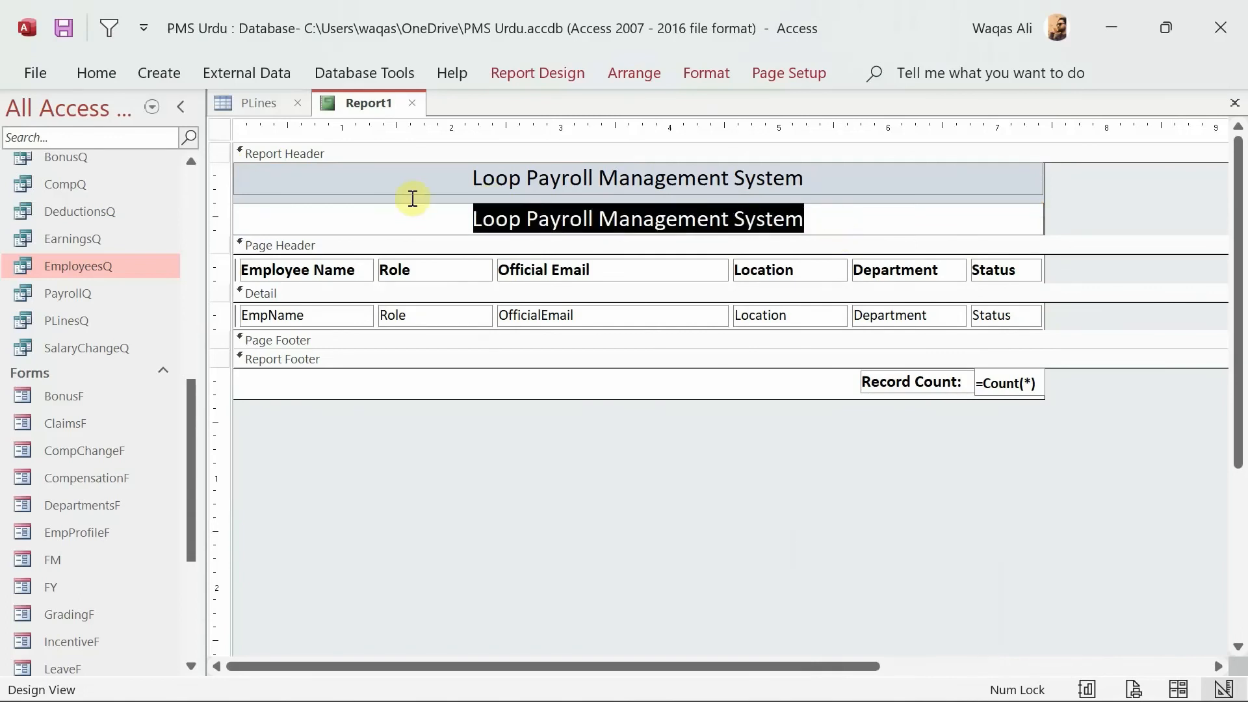
text(List of)
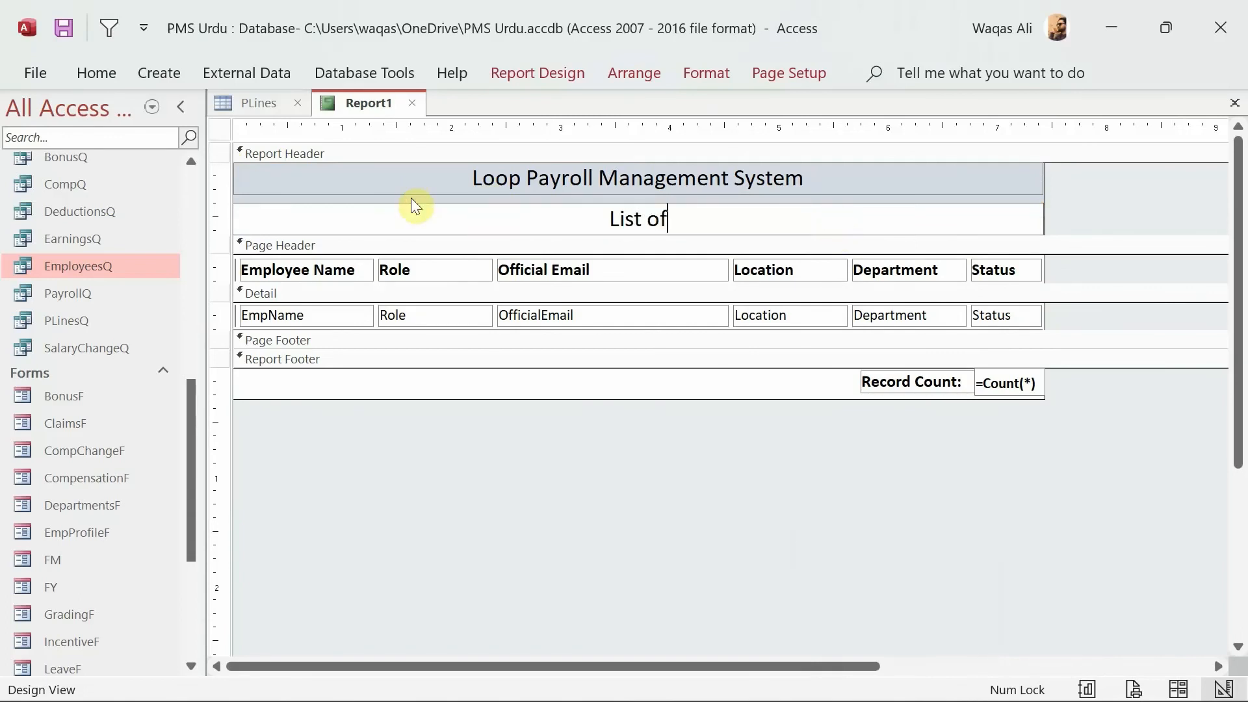
text( Employ)
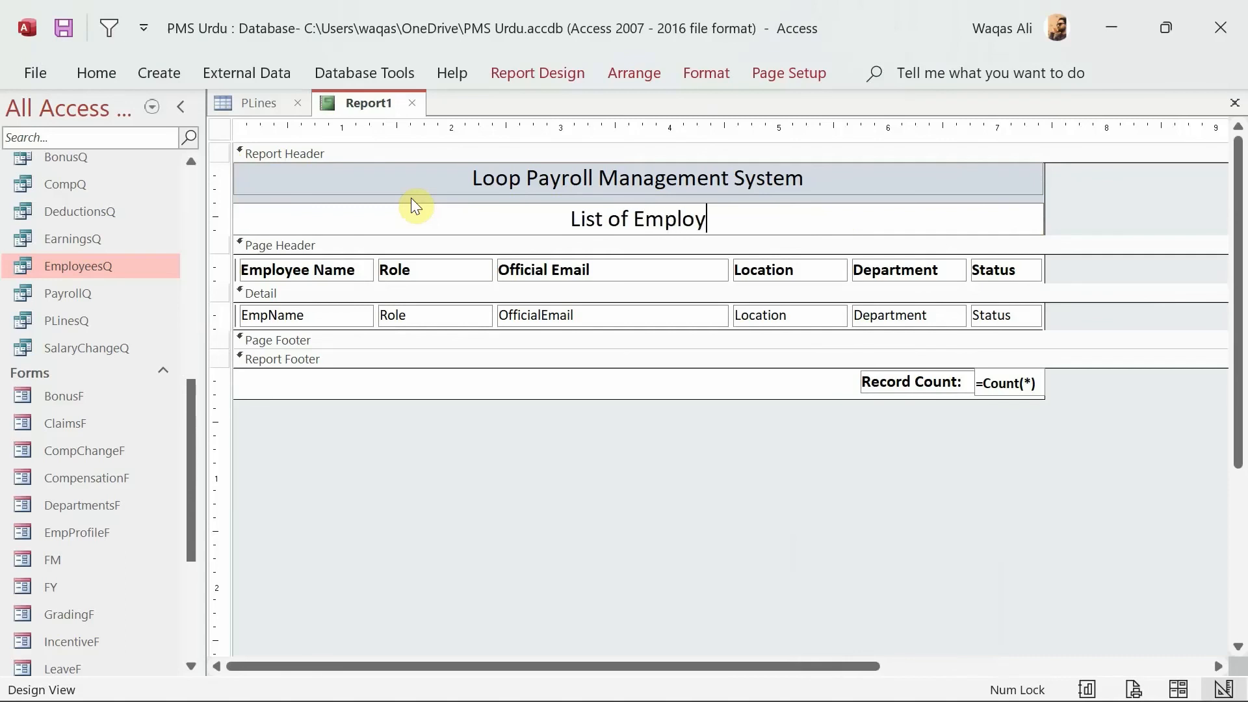
text(ees)
key(Return)
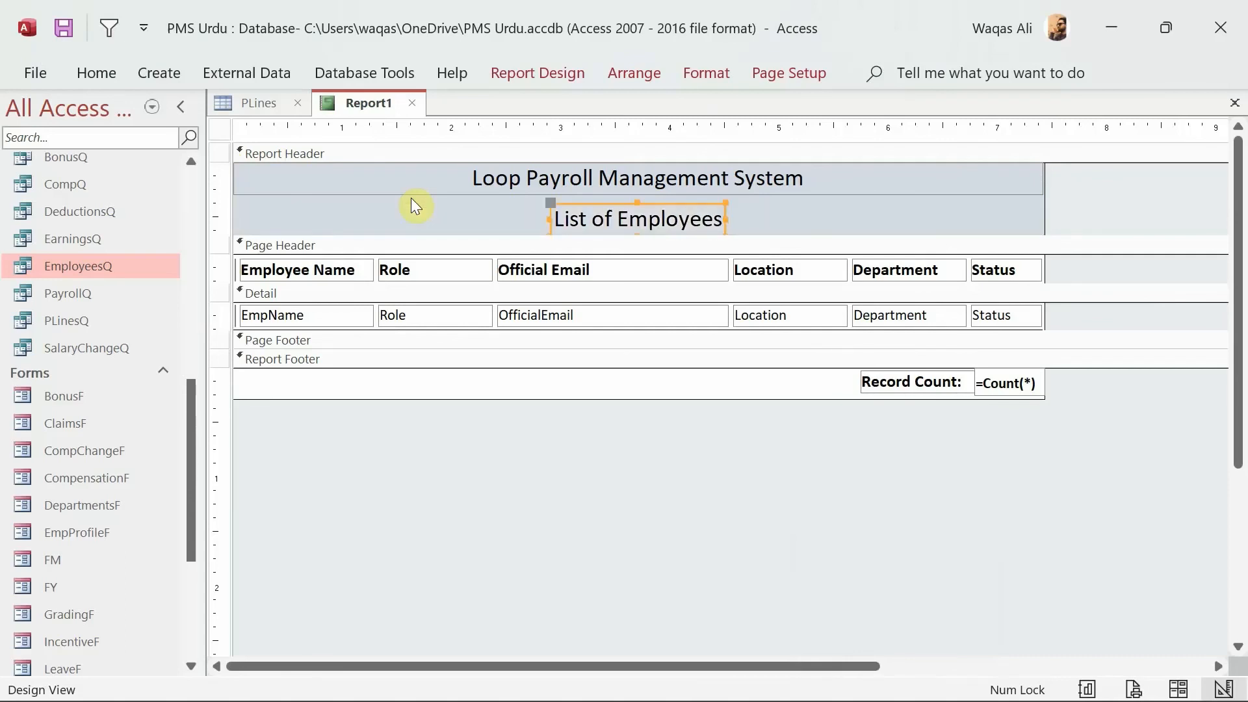
Move the "List of Employees" label up directly beneath the title and set its font size to 14
drag(627, 202, 618, 192)
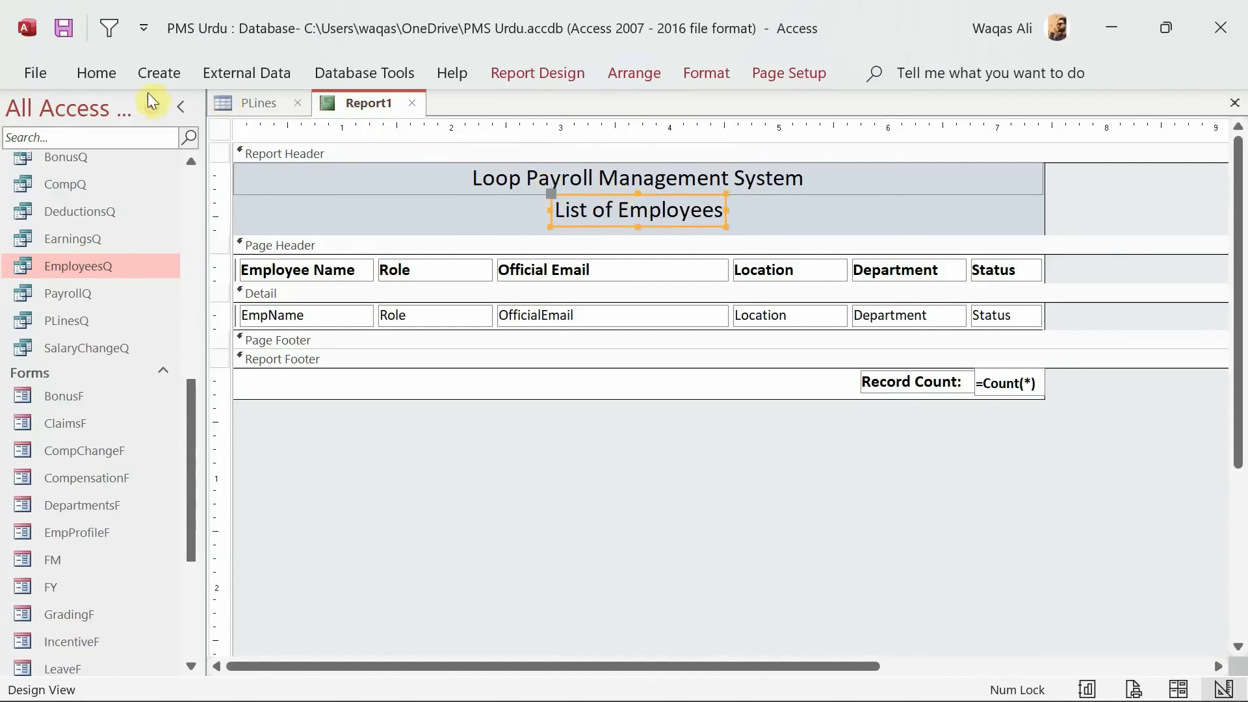
click(96, 73)
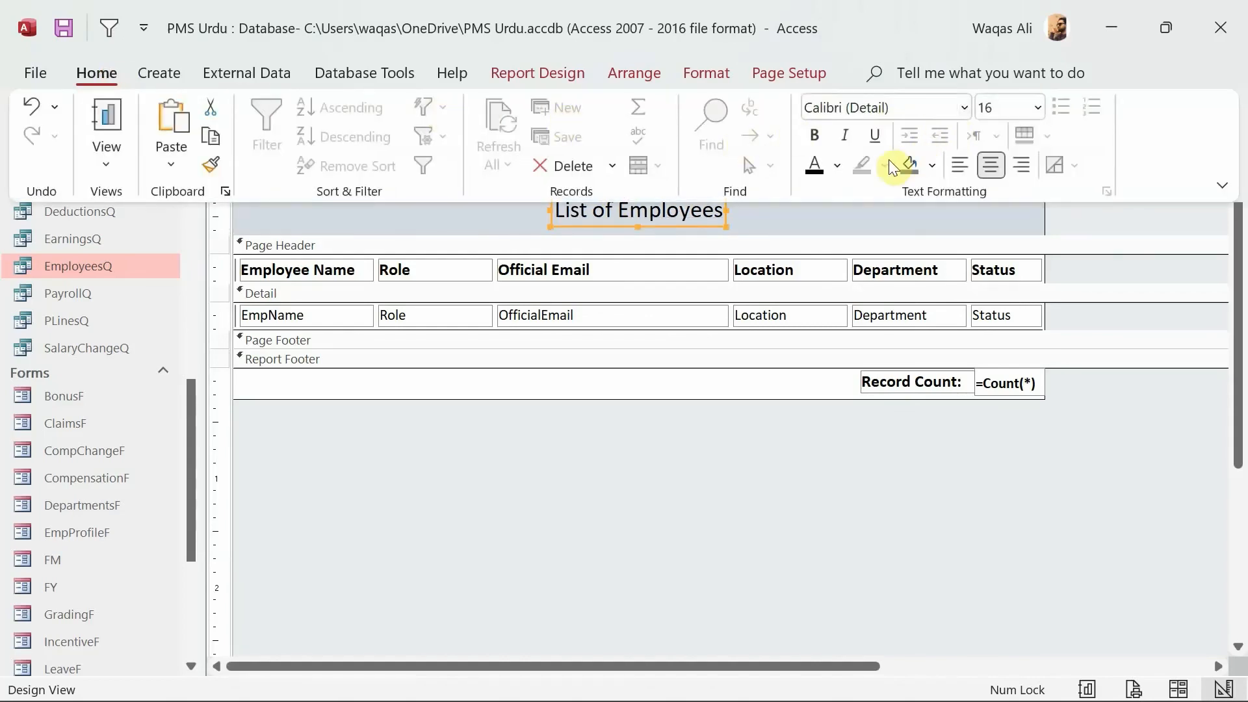
click(1040, 108)
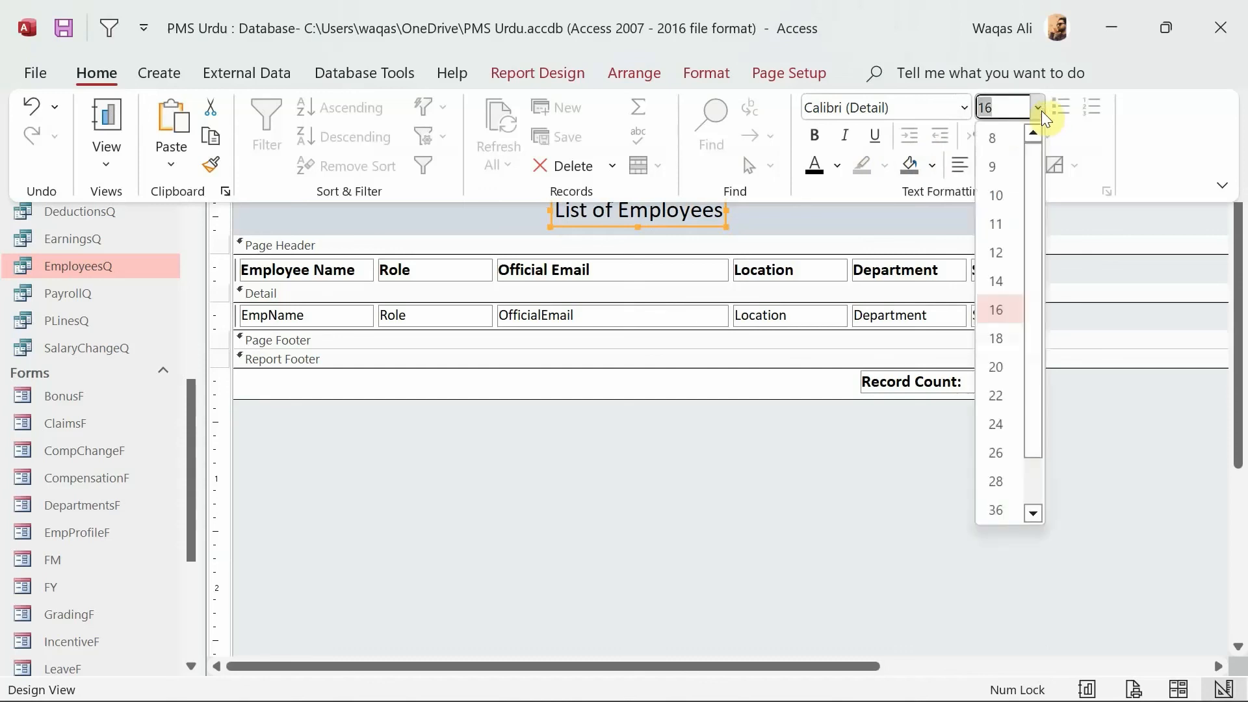
click(1008, 279)
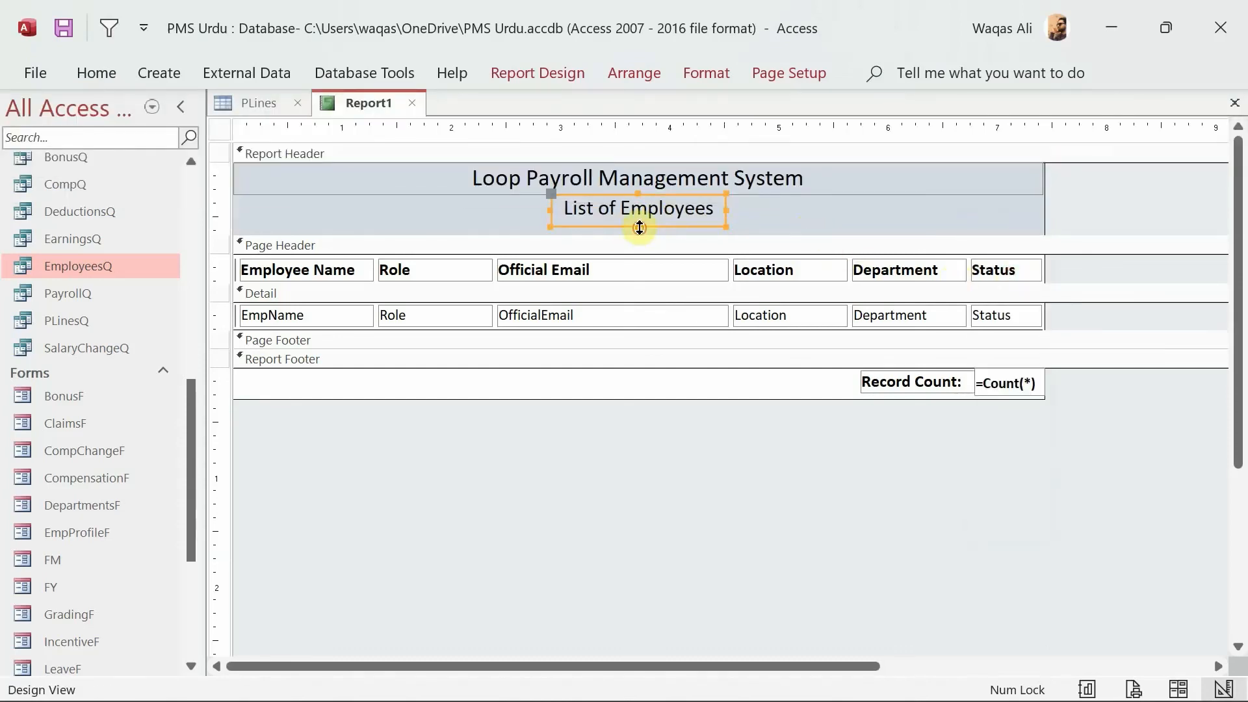
Fit the "List of Employees" label, stretch it across the full report width and shrink the Report Header to end just below it
double_click(639, 228)
drag(715, 208, 1042, 208)
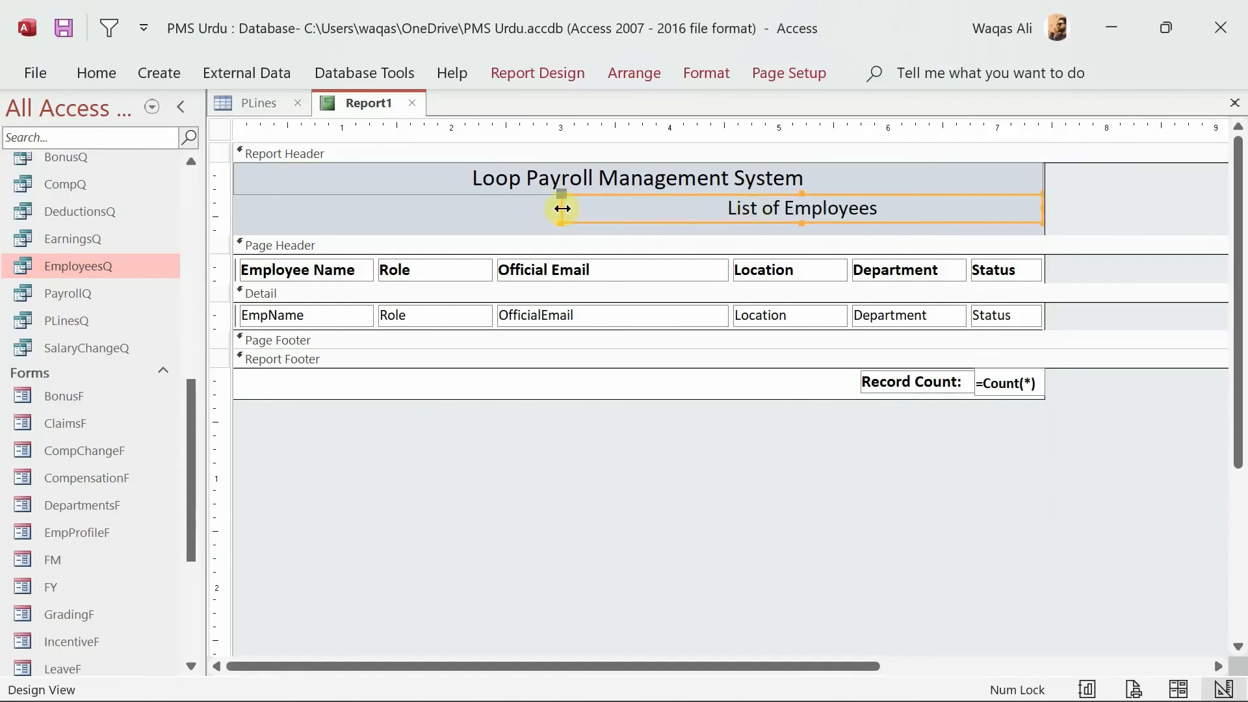
drag(560, 203, 228, 208)
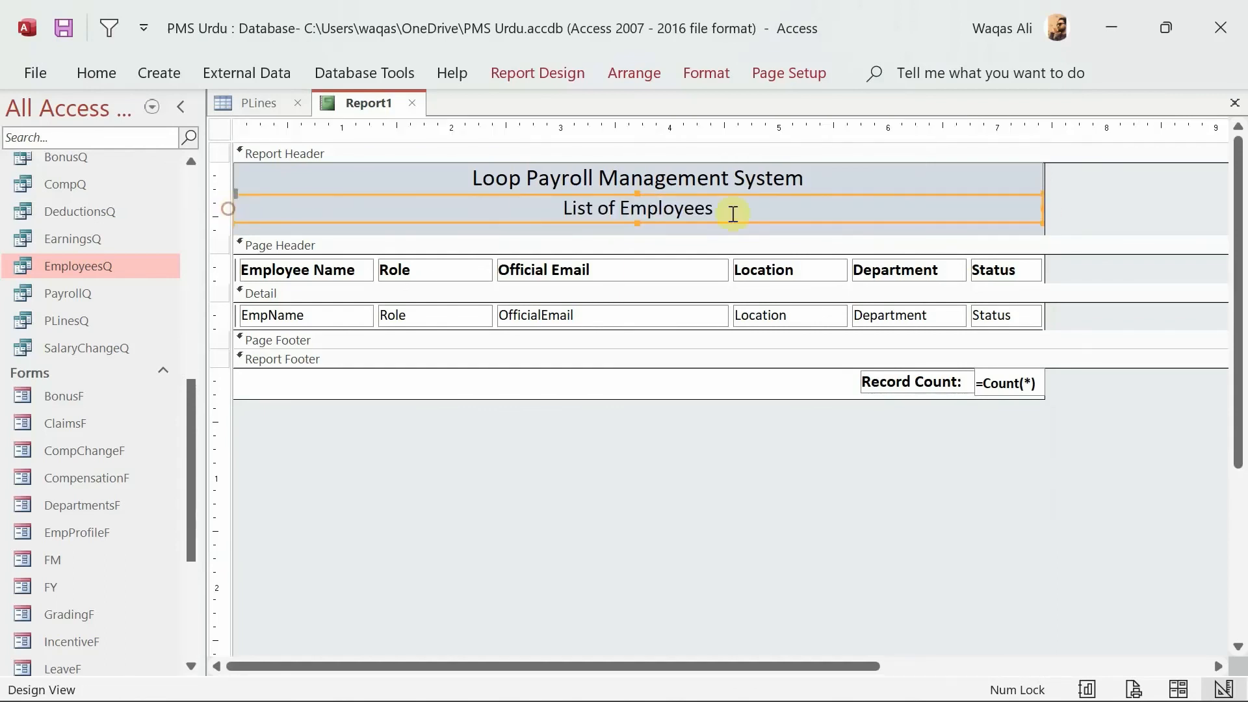
drag(1078, 230, 1079, 221)
Examine the two-line report header in Report View and Print Preview, and return to Design View
right_click(331, 104)
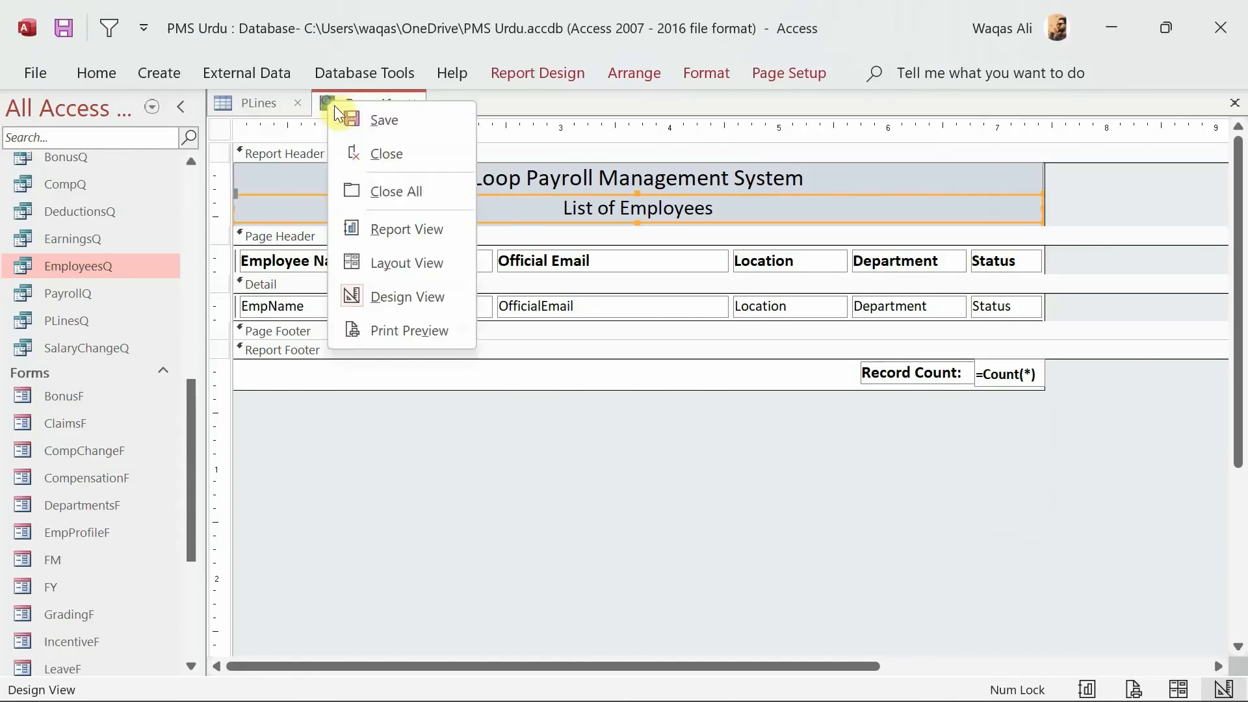
click(397, 235)
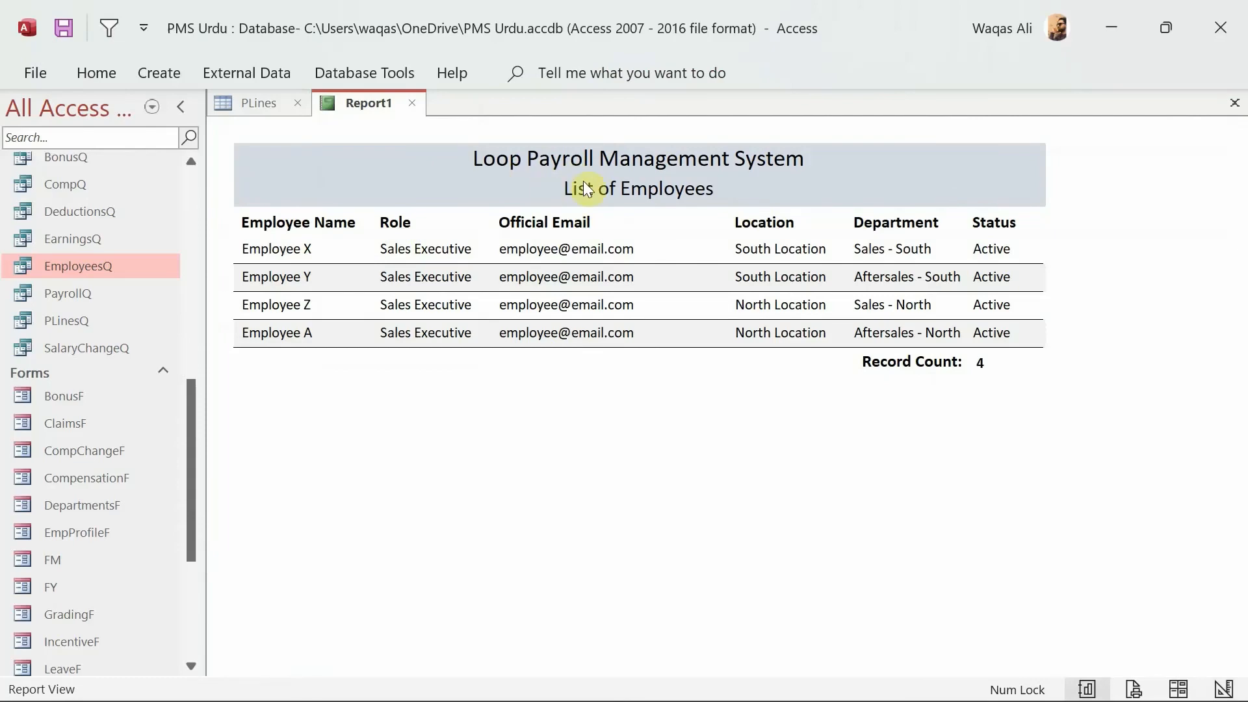
right_click(626, 190)
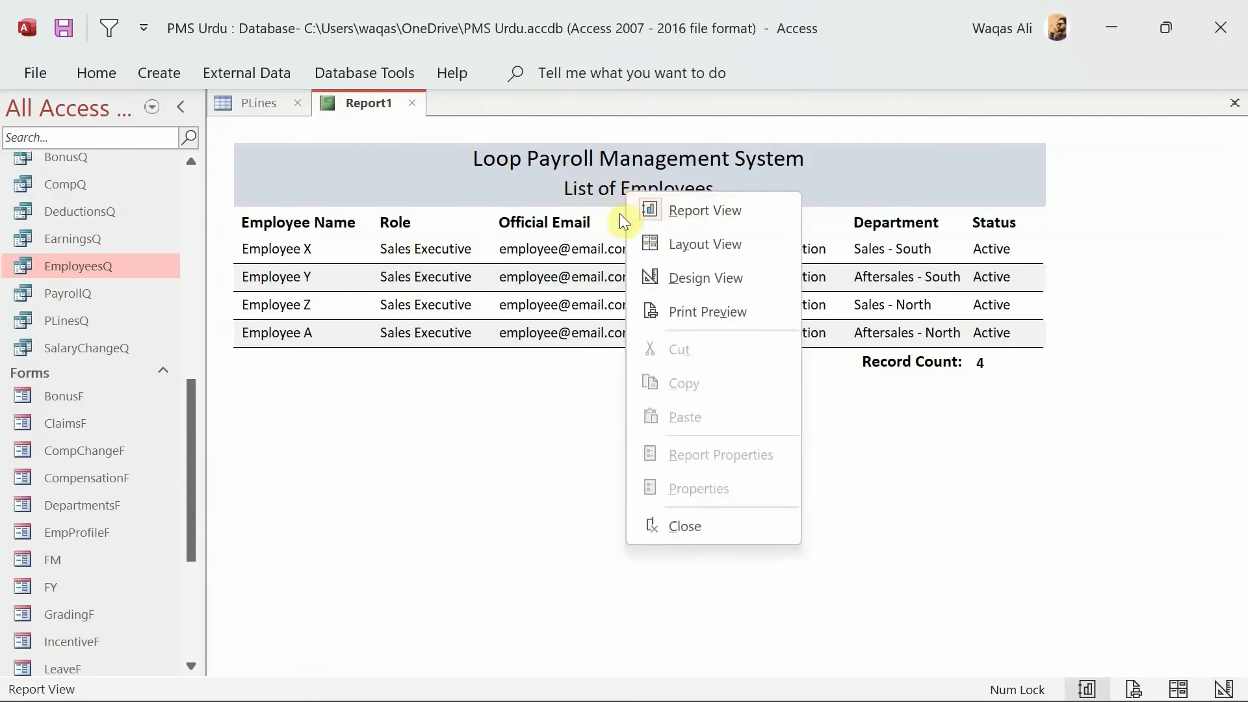
click(684, 312)
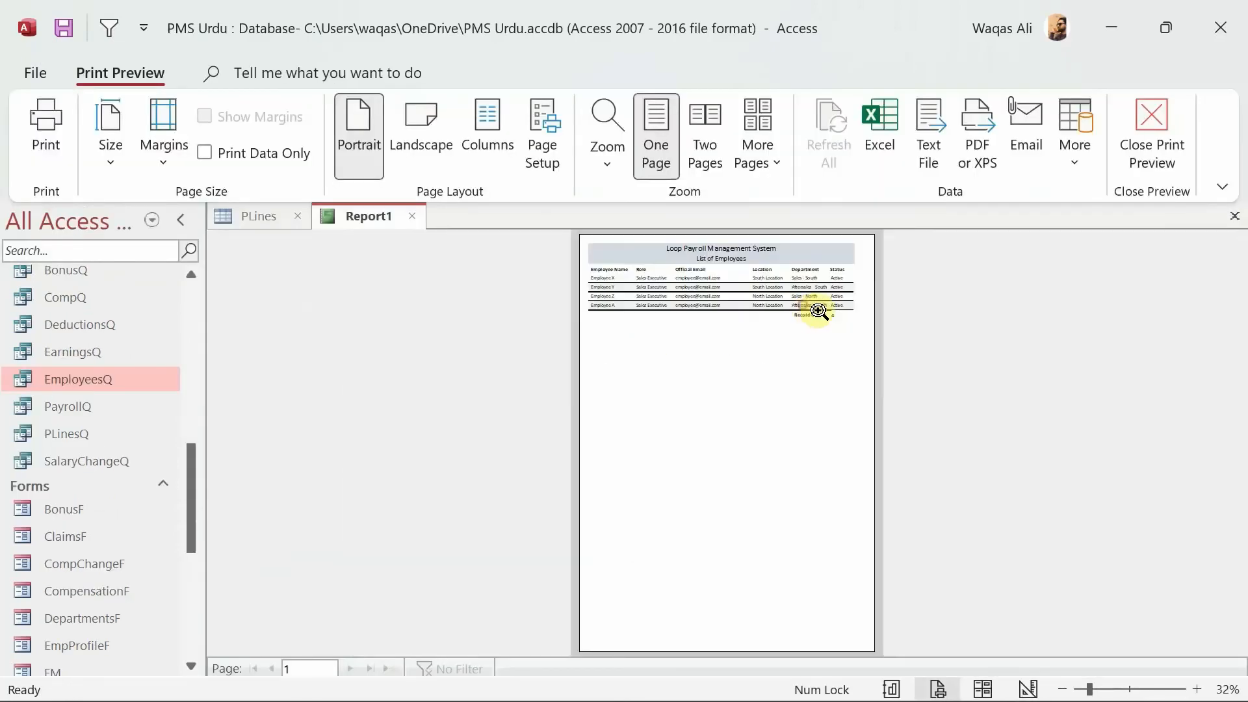
click(770, 323)
scroll(761, 329, up, 4)
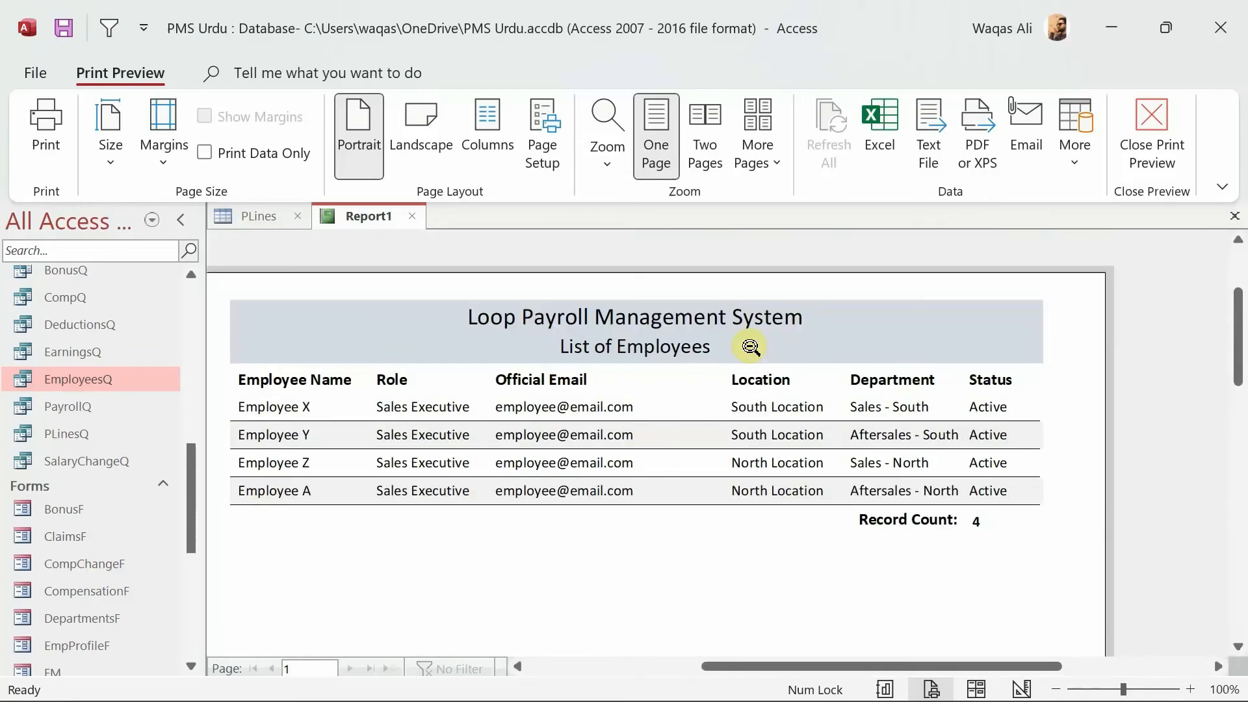
click(662, 368)
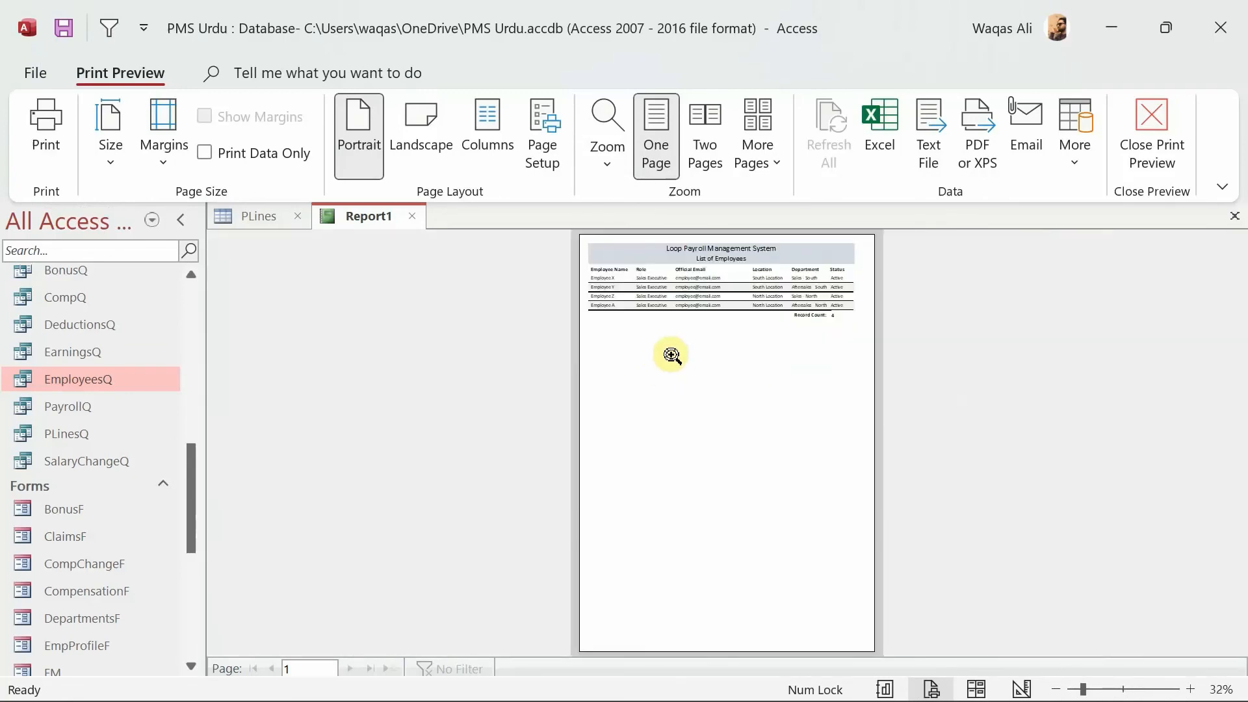
right_click(361, 214)
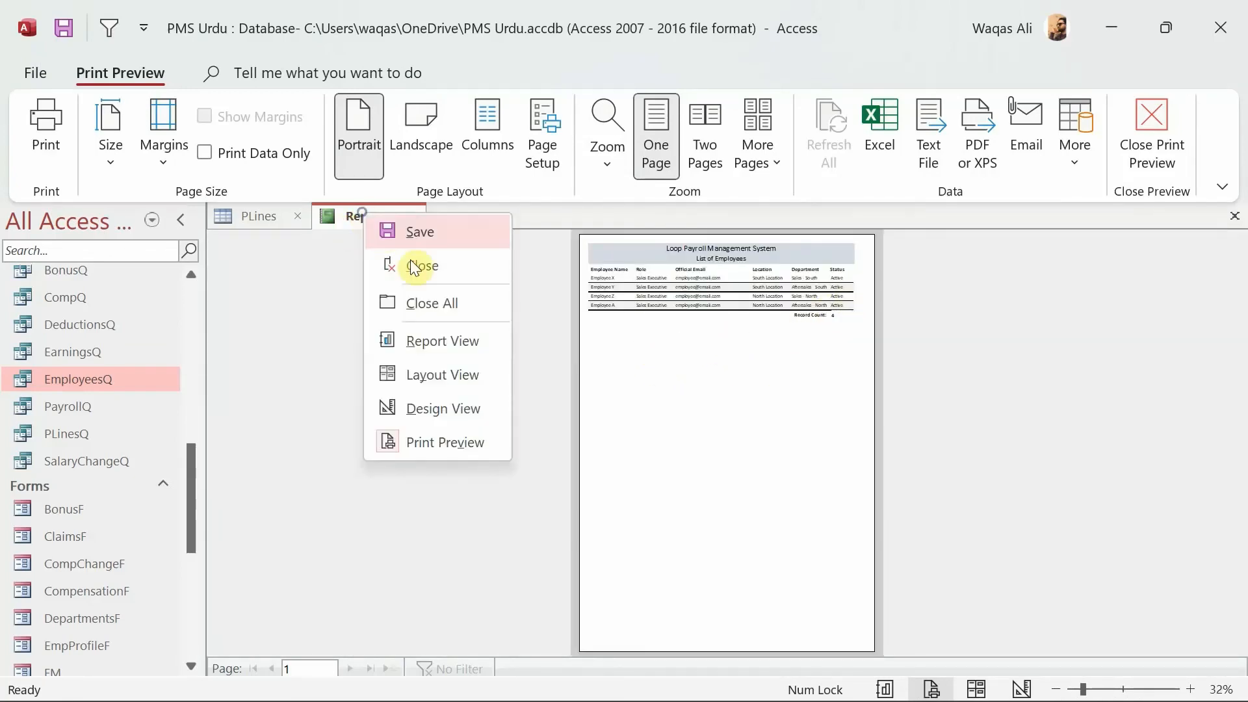
click(444, 407)
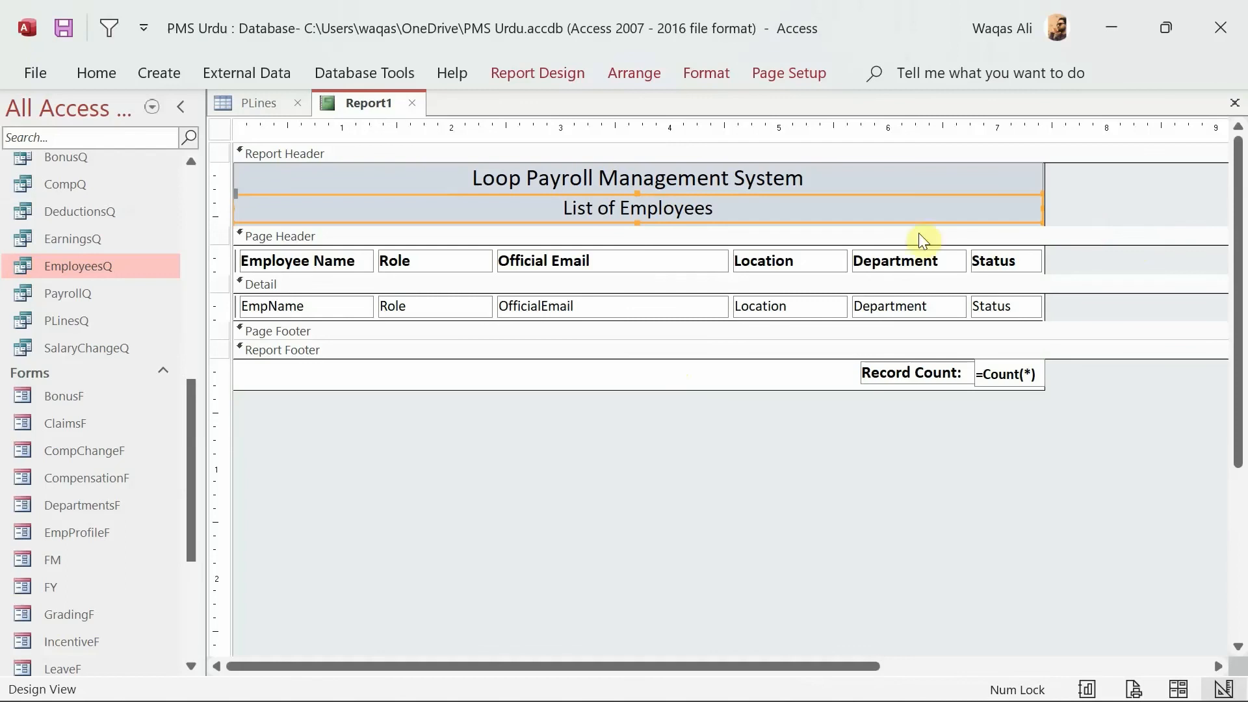
Make the "Loop Payroll Management System" title label bold
click(829, 186)
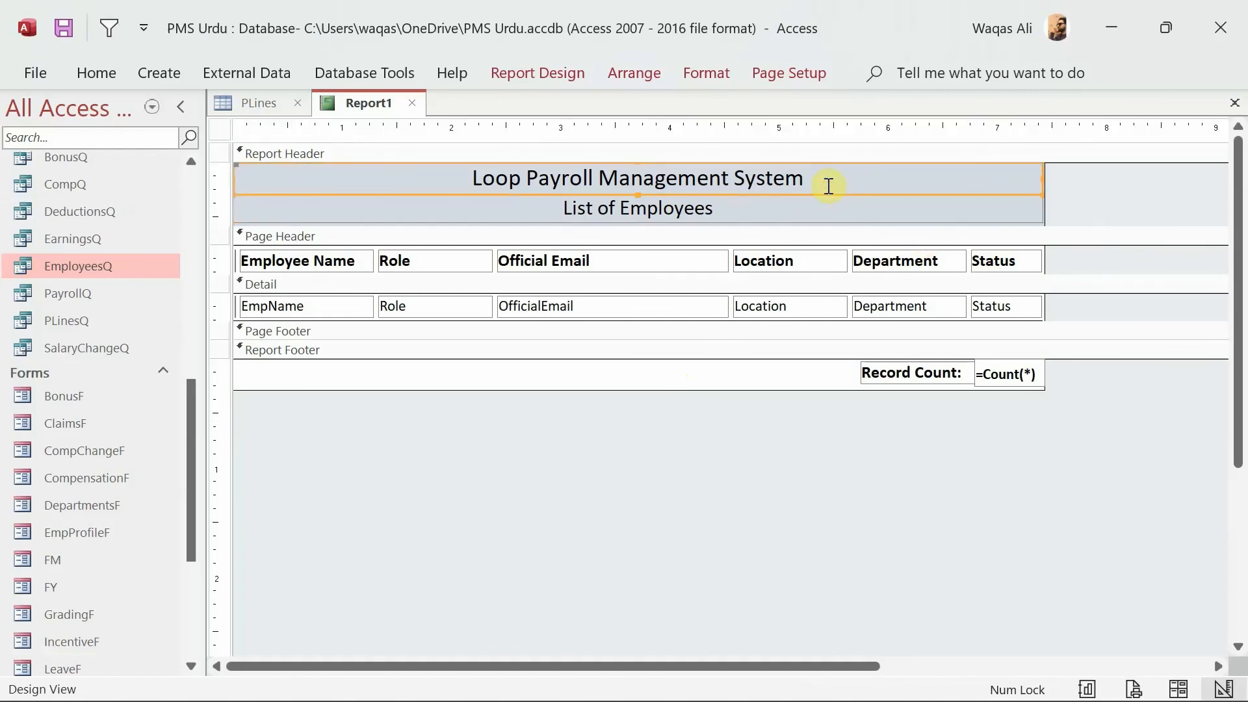
key(ctrl+b)
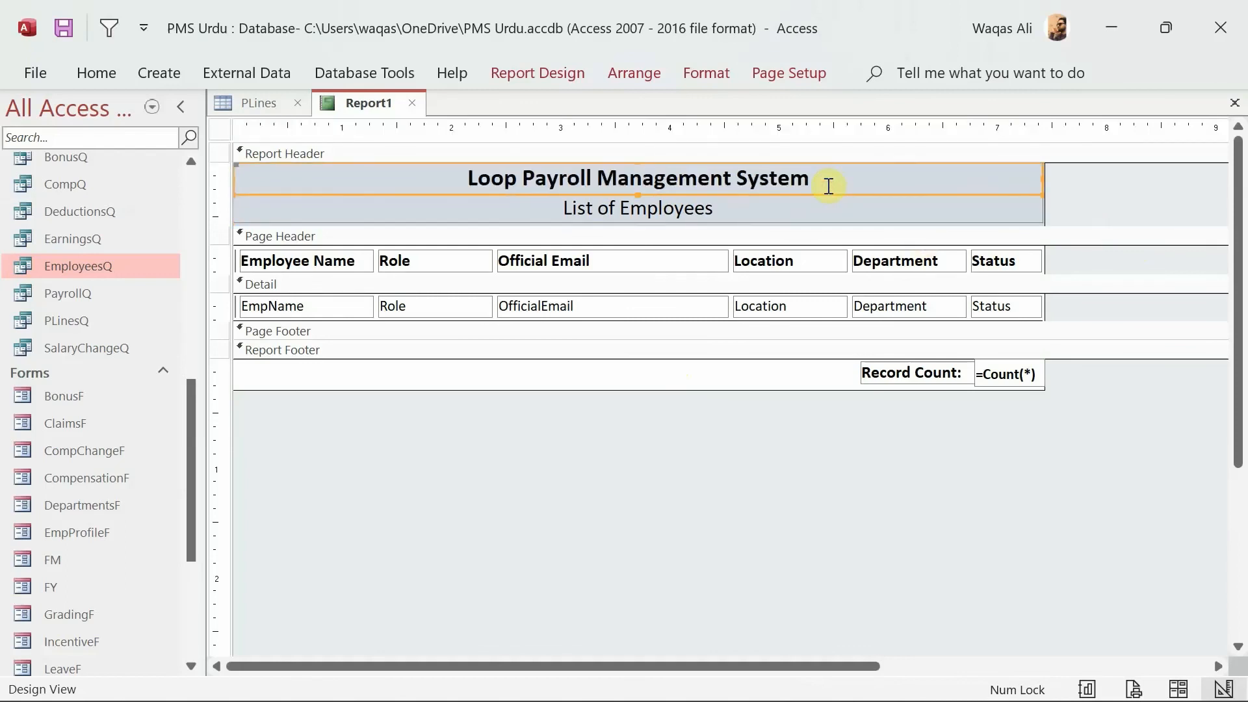
Save the report under the name EmployeesR and display it in Report View
right_click(337, 104)
click(350, 115)
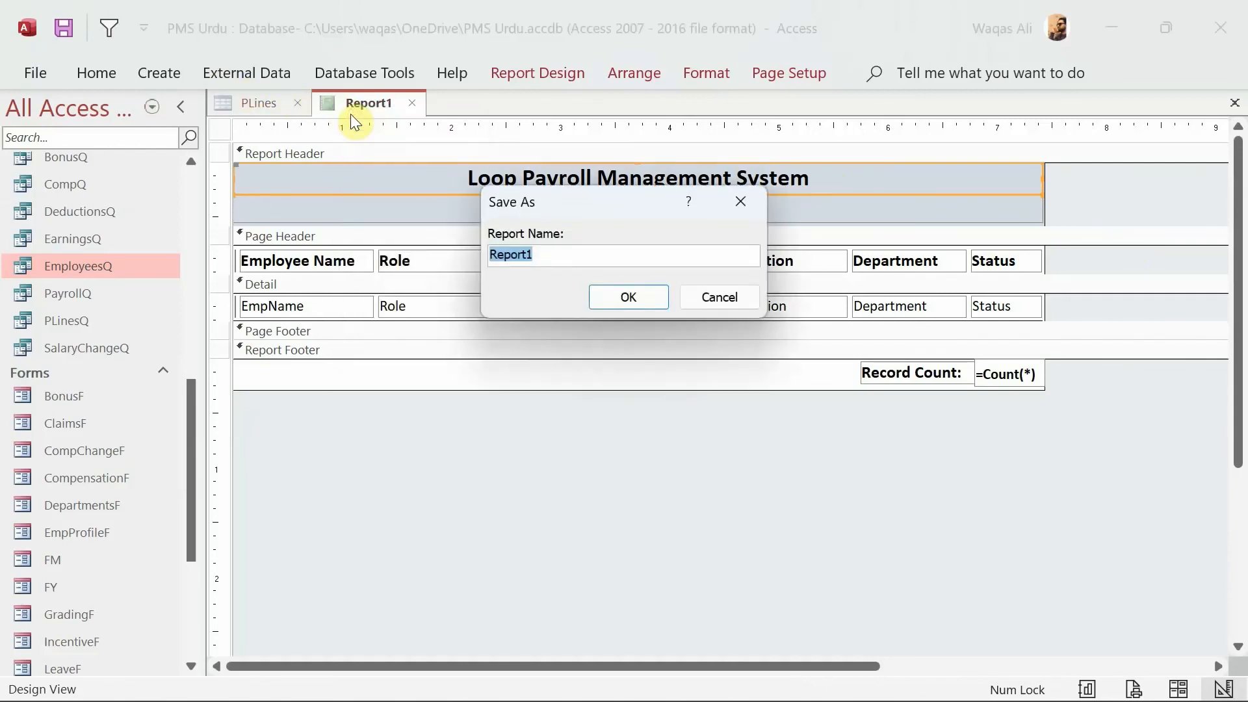
text(EmployeesR)
key(Return)
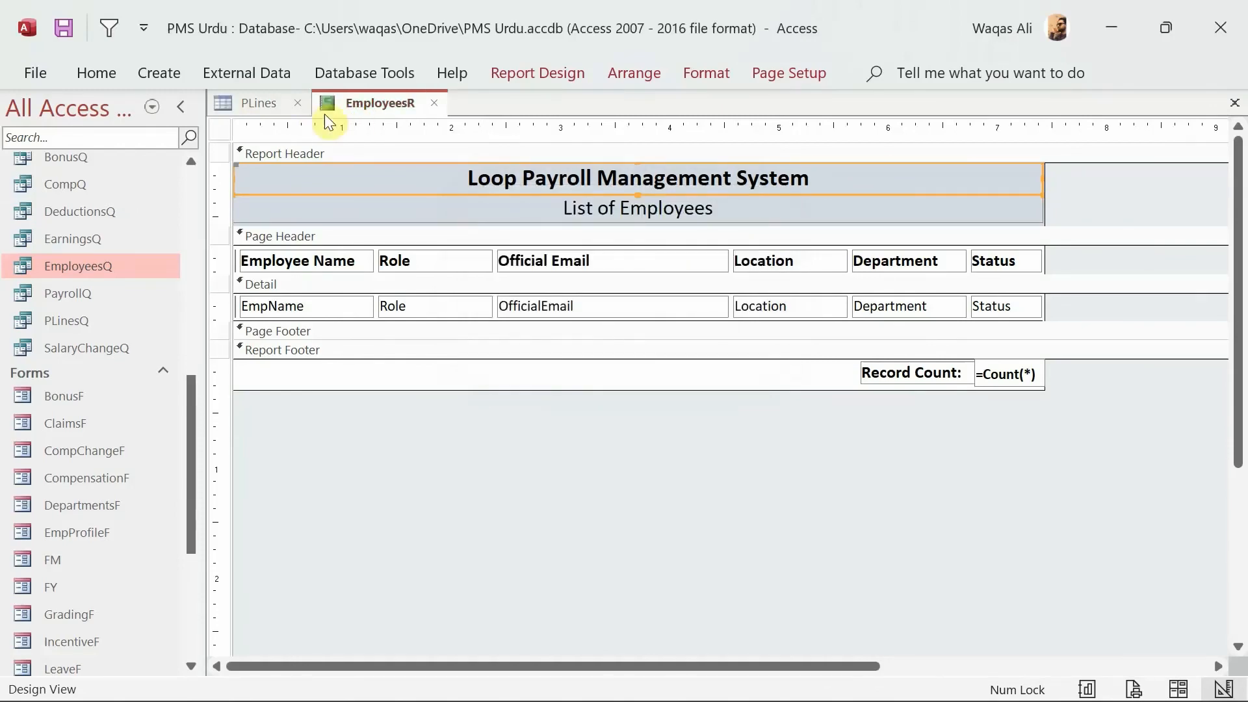
right_click(328, 106)
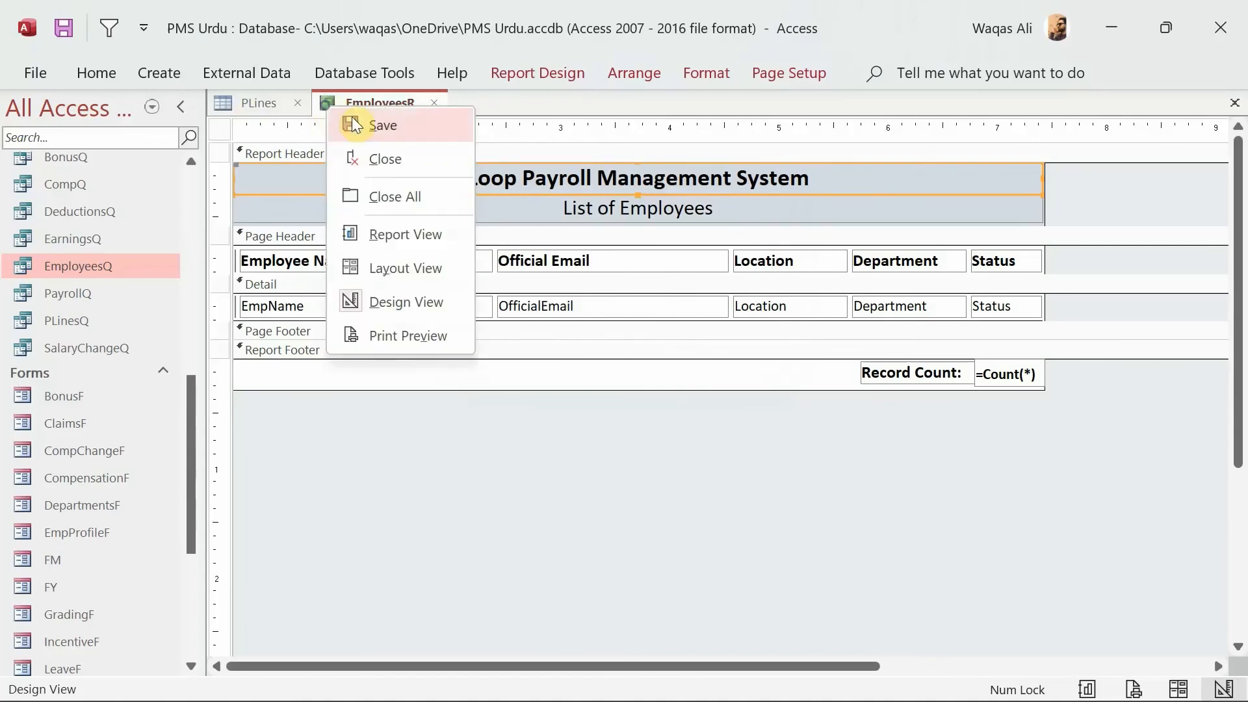
click(403, 236)
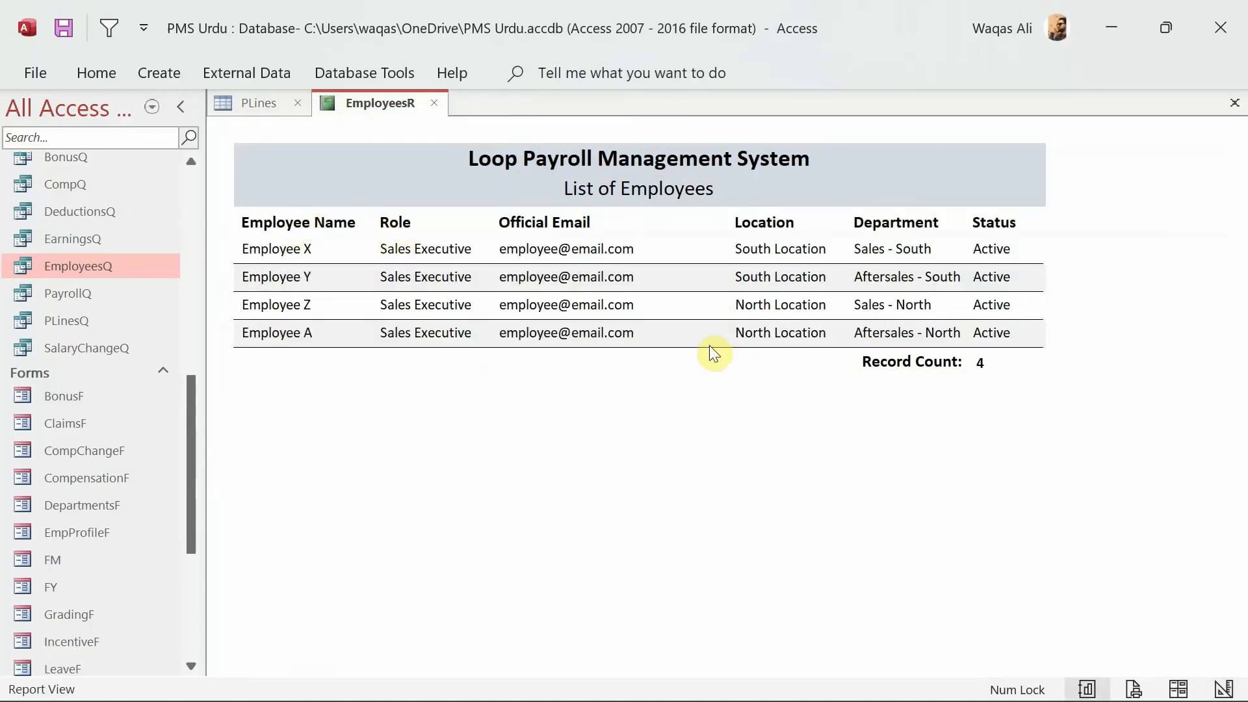